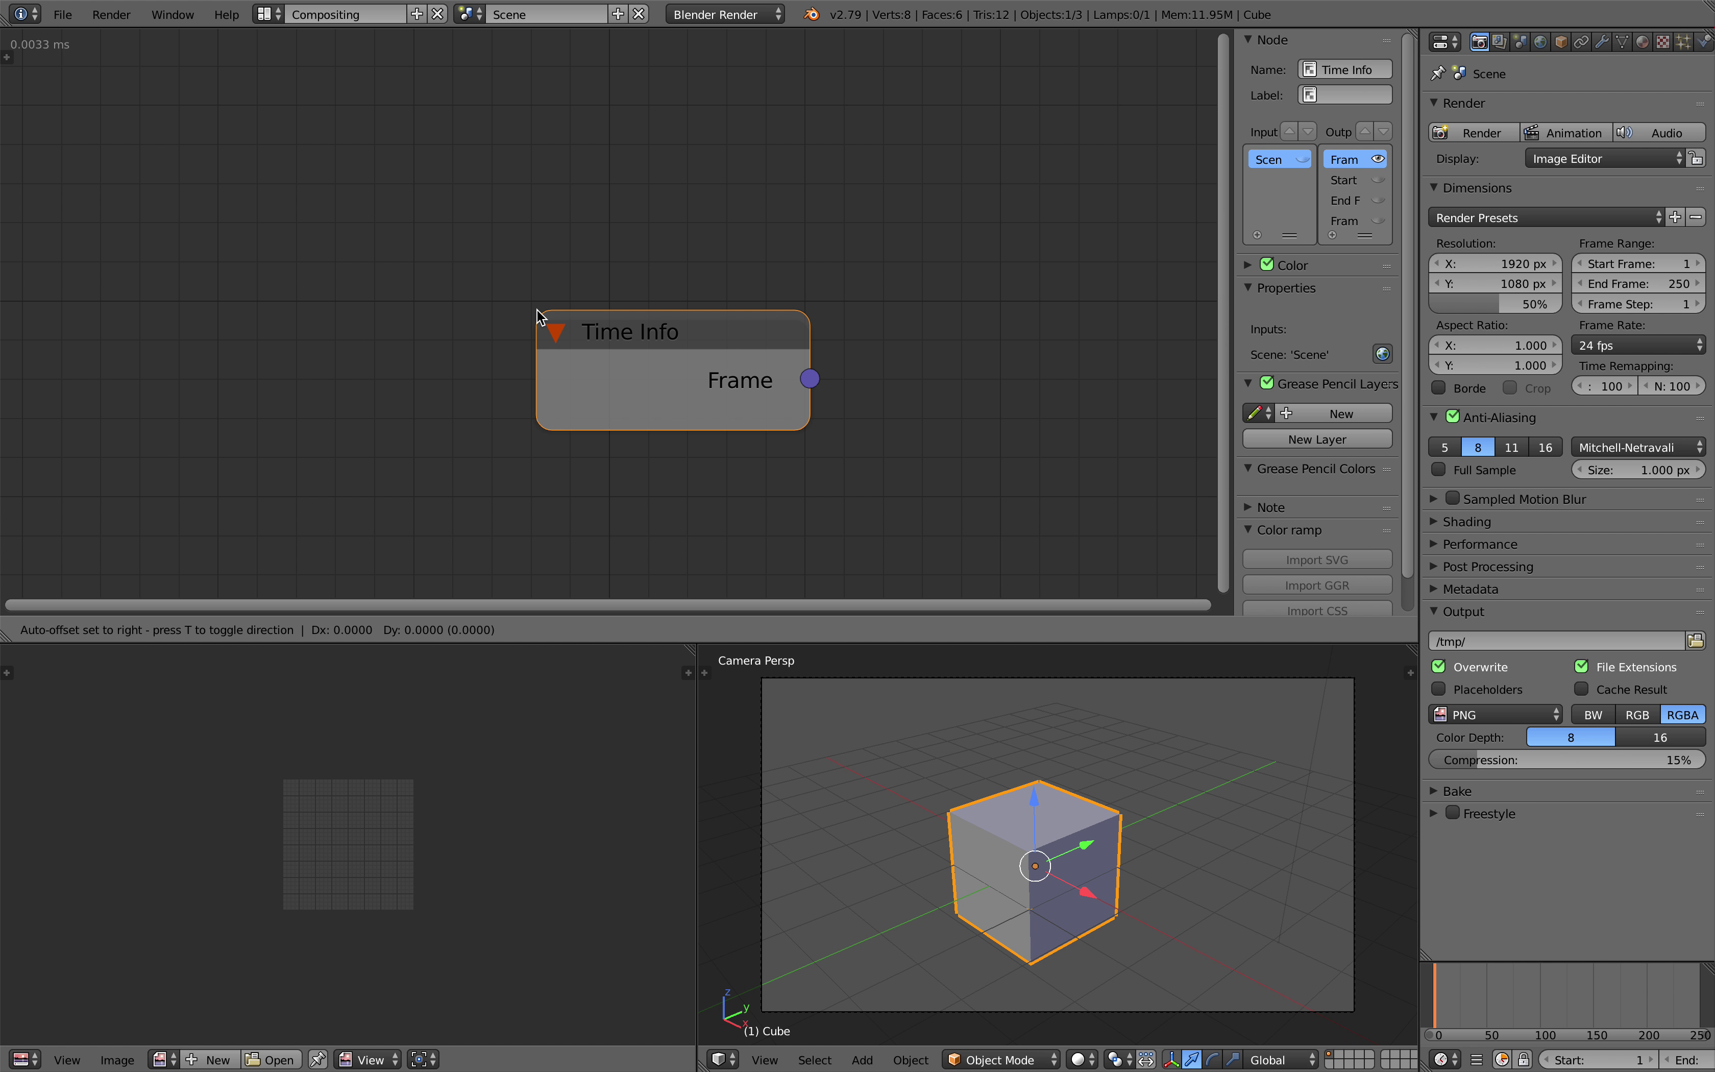
- Place the Time Info node and add a Repeat Time node beside it through the node search
click(257, 229)
scroll(693, 266, down, 3)
middle_drag(761, 263, 626, 251)
key(ctrl+a)
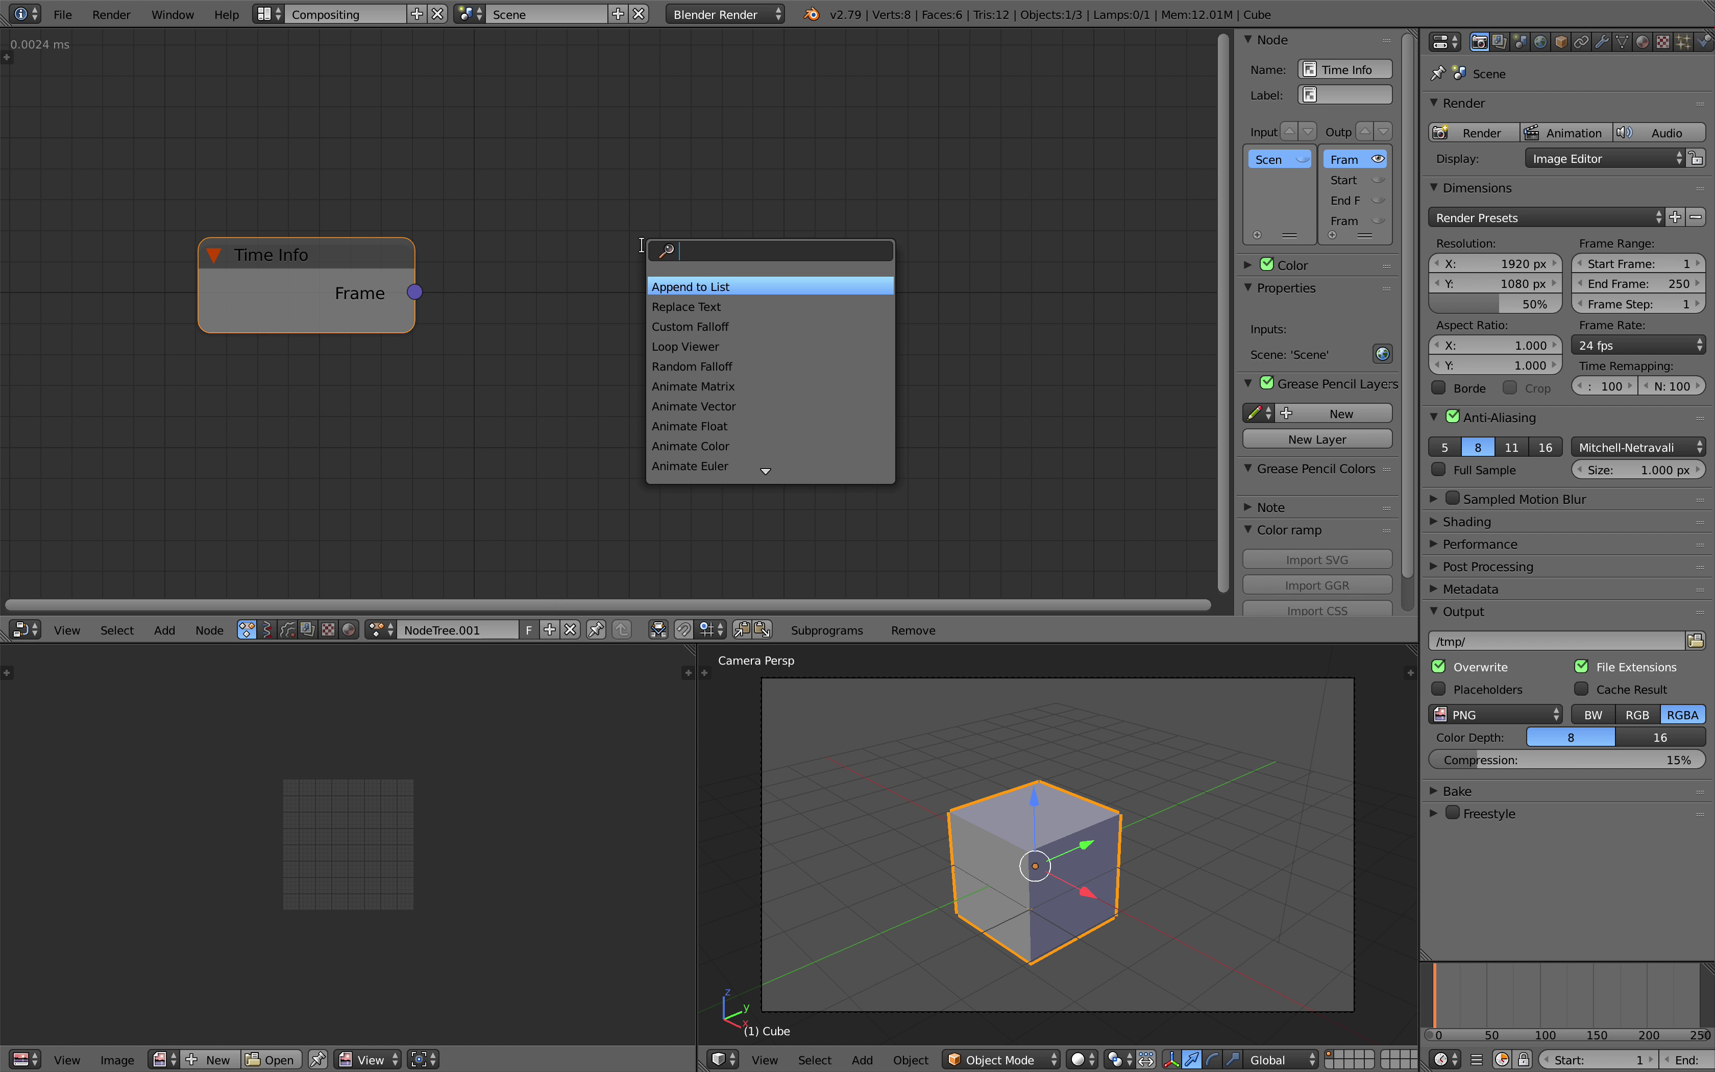
text(del)
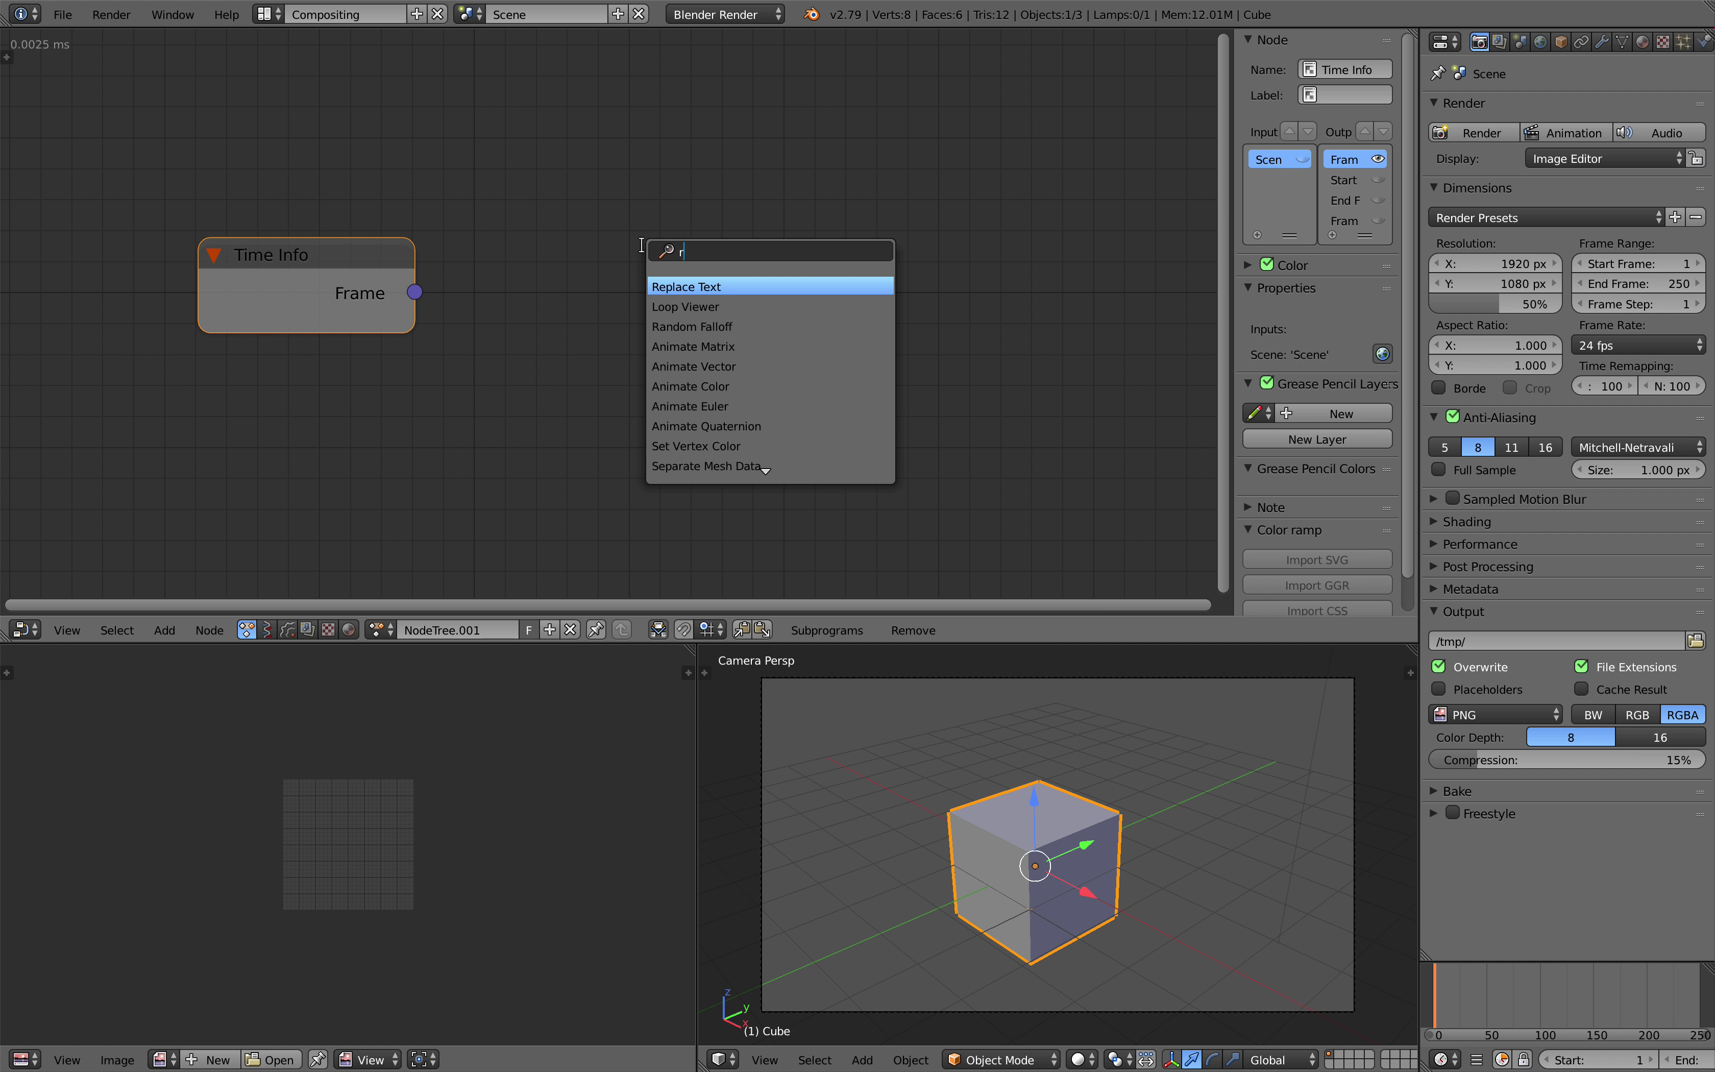
text(re[pe)
key(BackSpace)
key(BackSpace)
key(BackSpace)
text(pea)
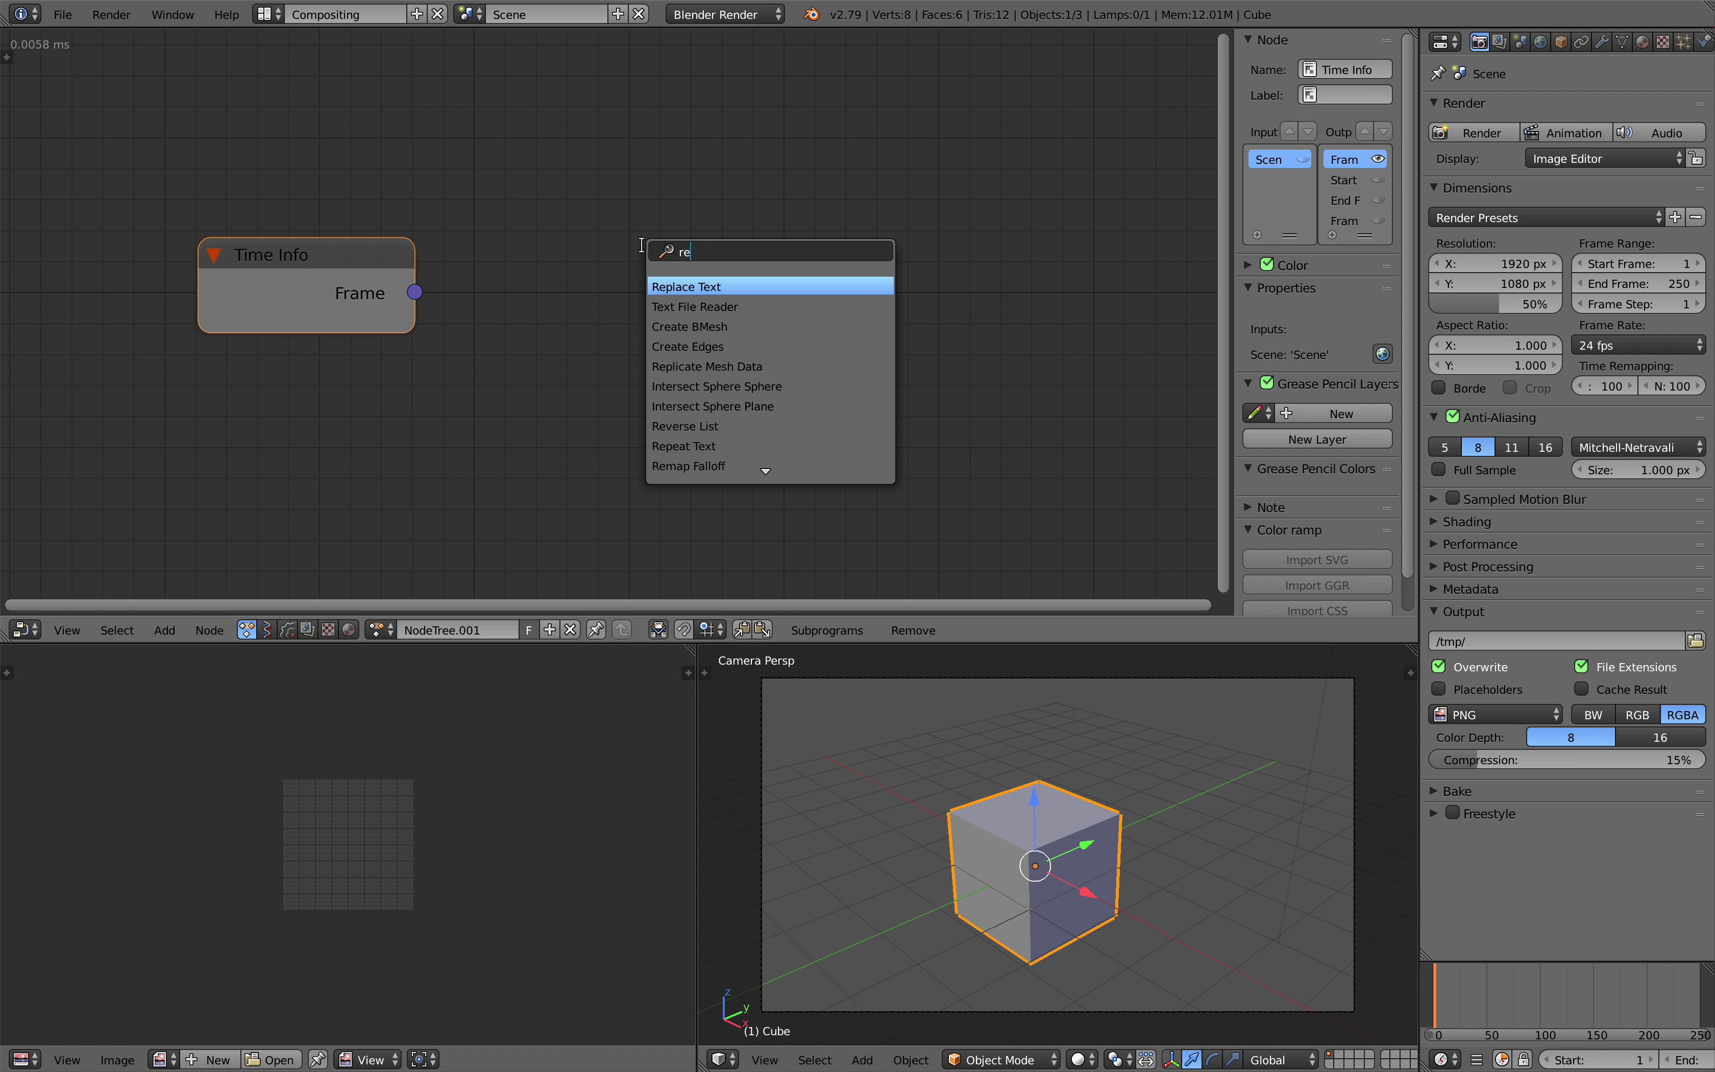
key(Down)
key(Return)
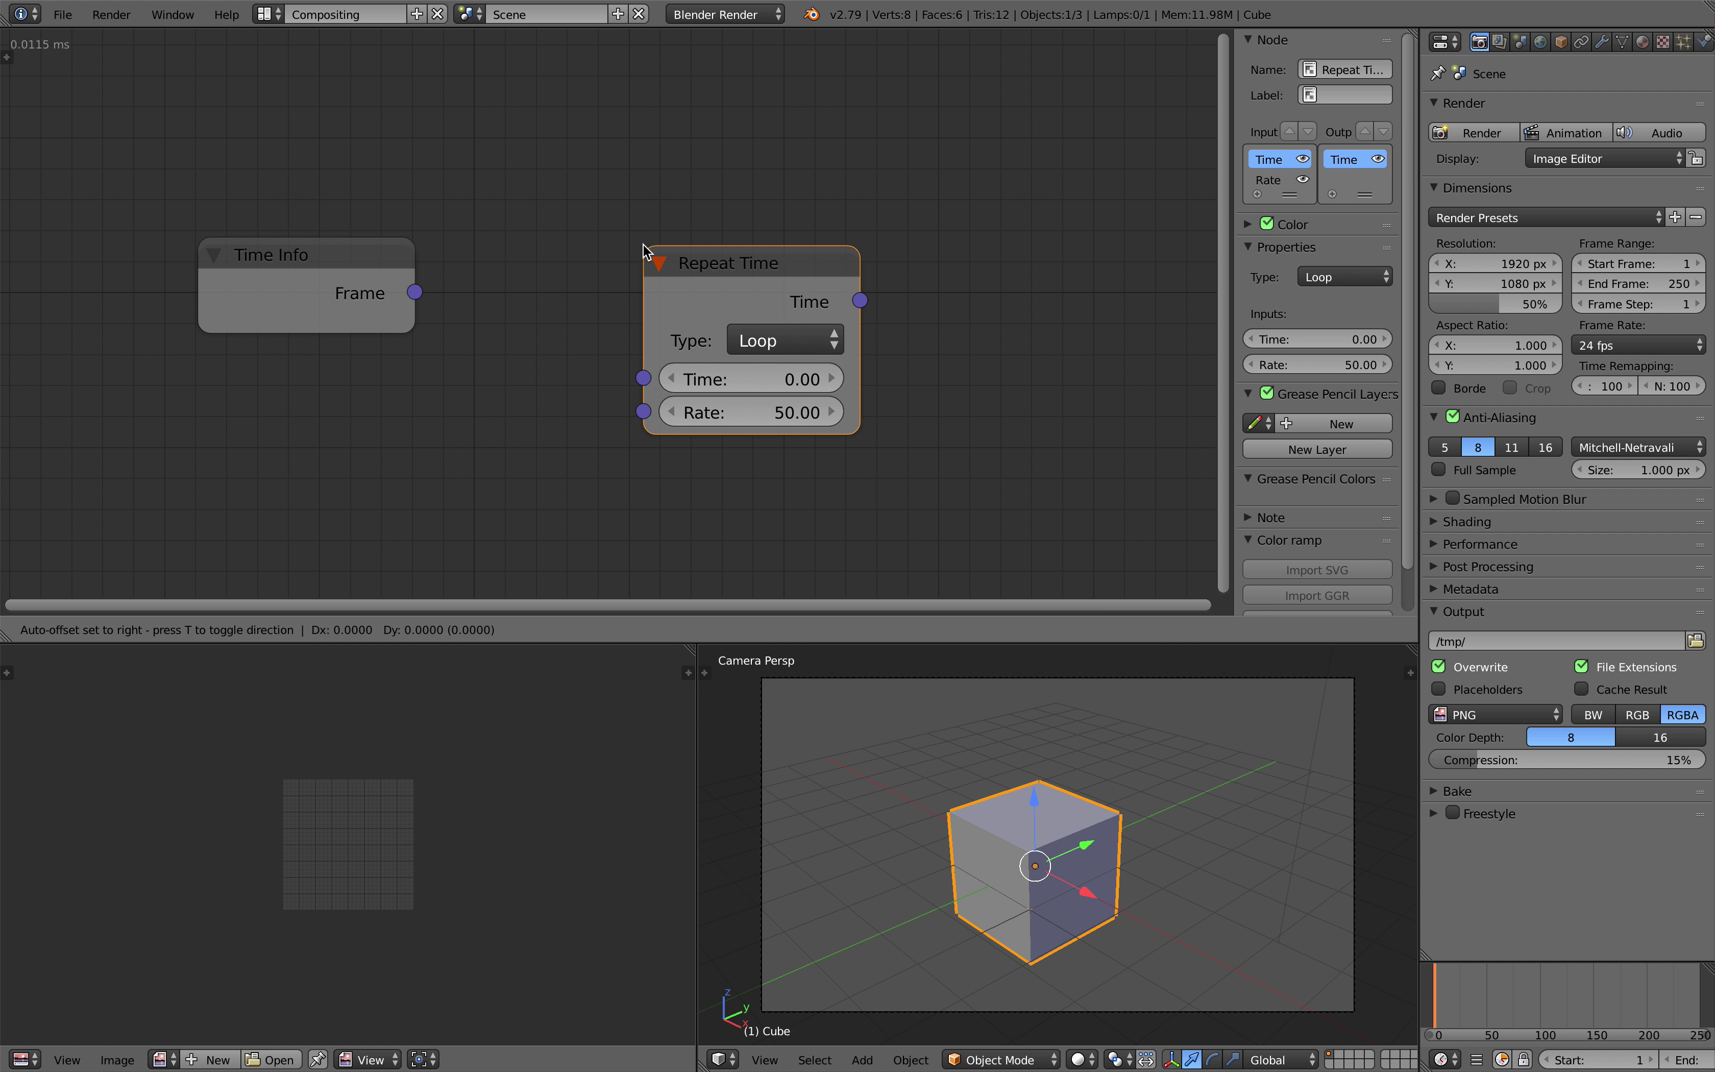
click(676, 238)
- Hide the node editor's properties sidebar and view the repetition types offered by the Repeat Time node
click(722, 311)
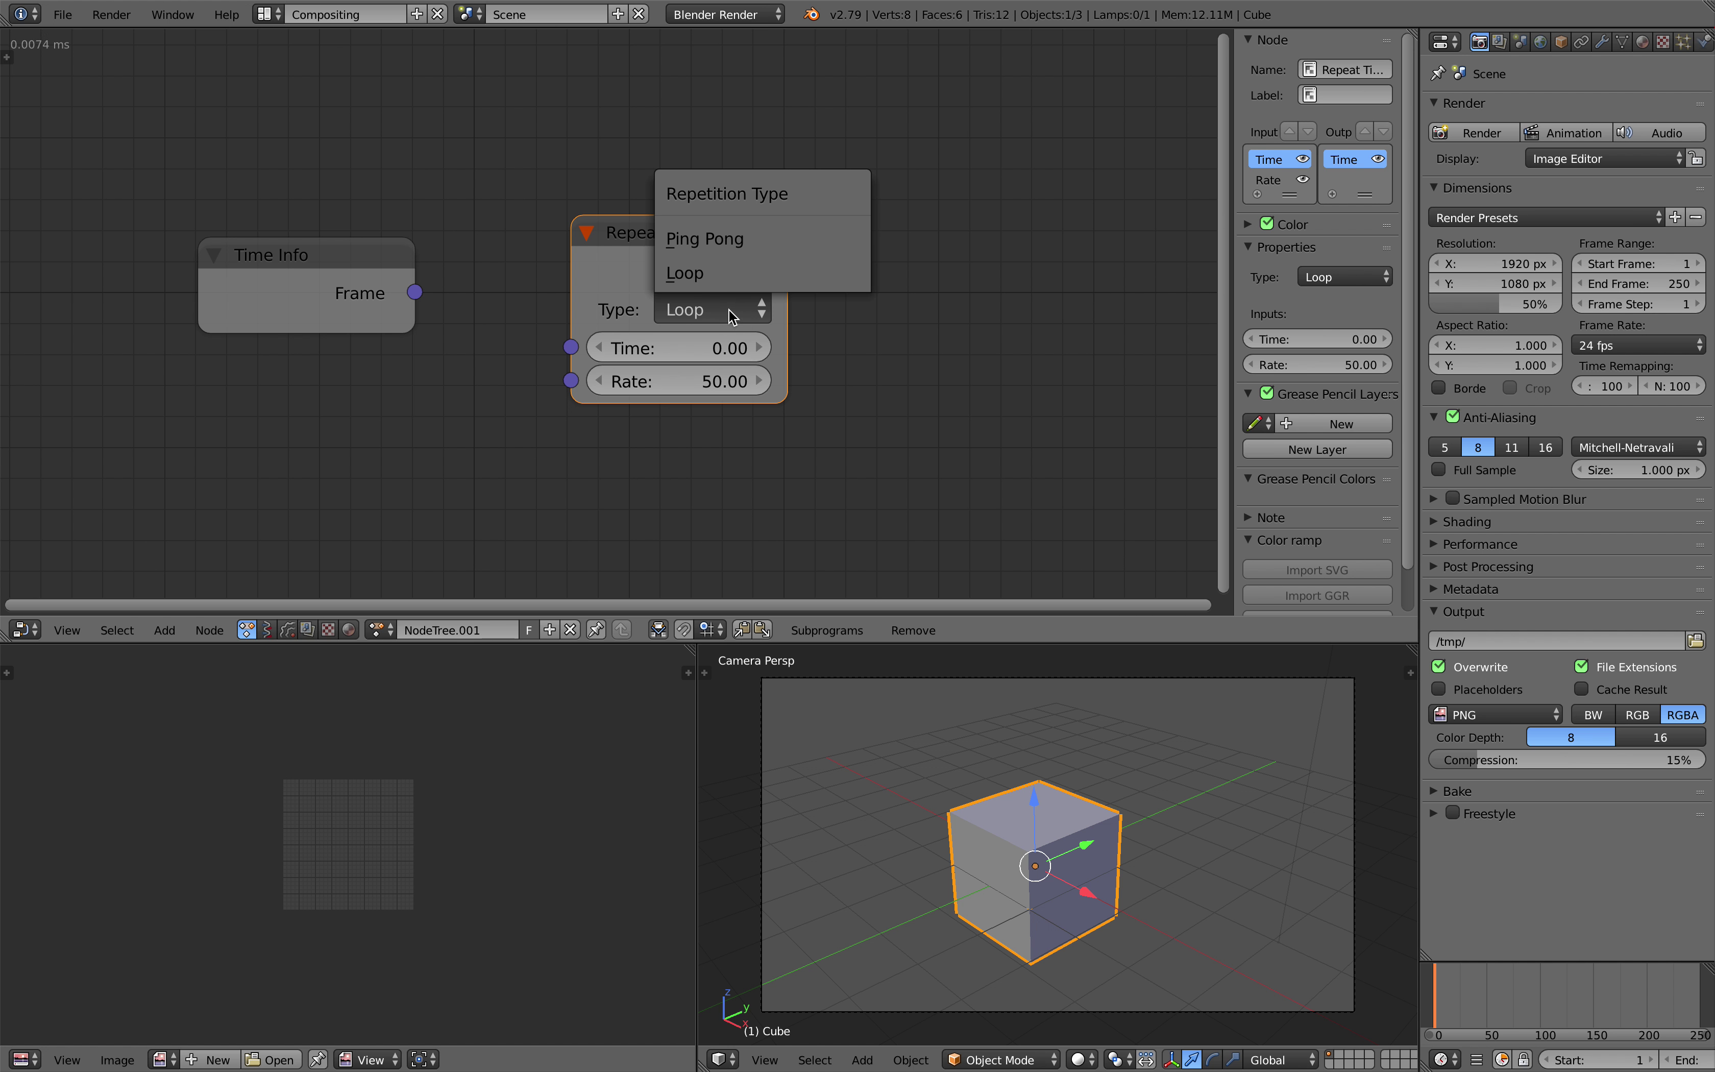
scroll(623, 201, down, 1)
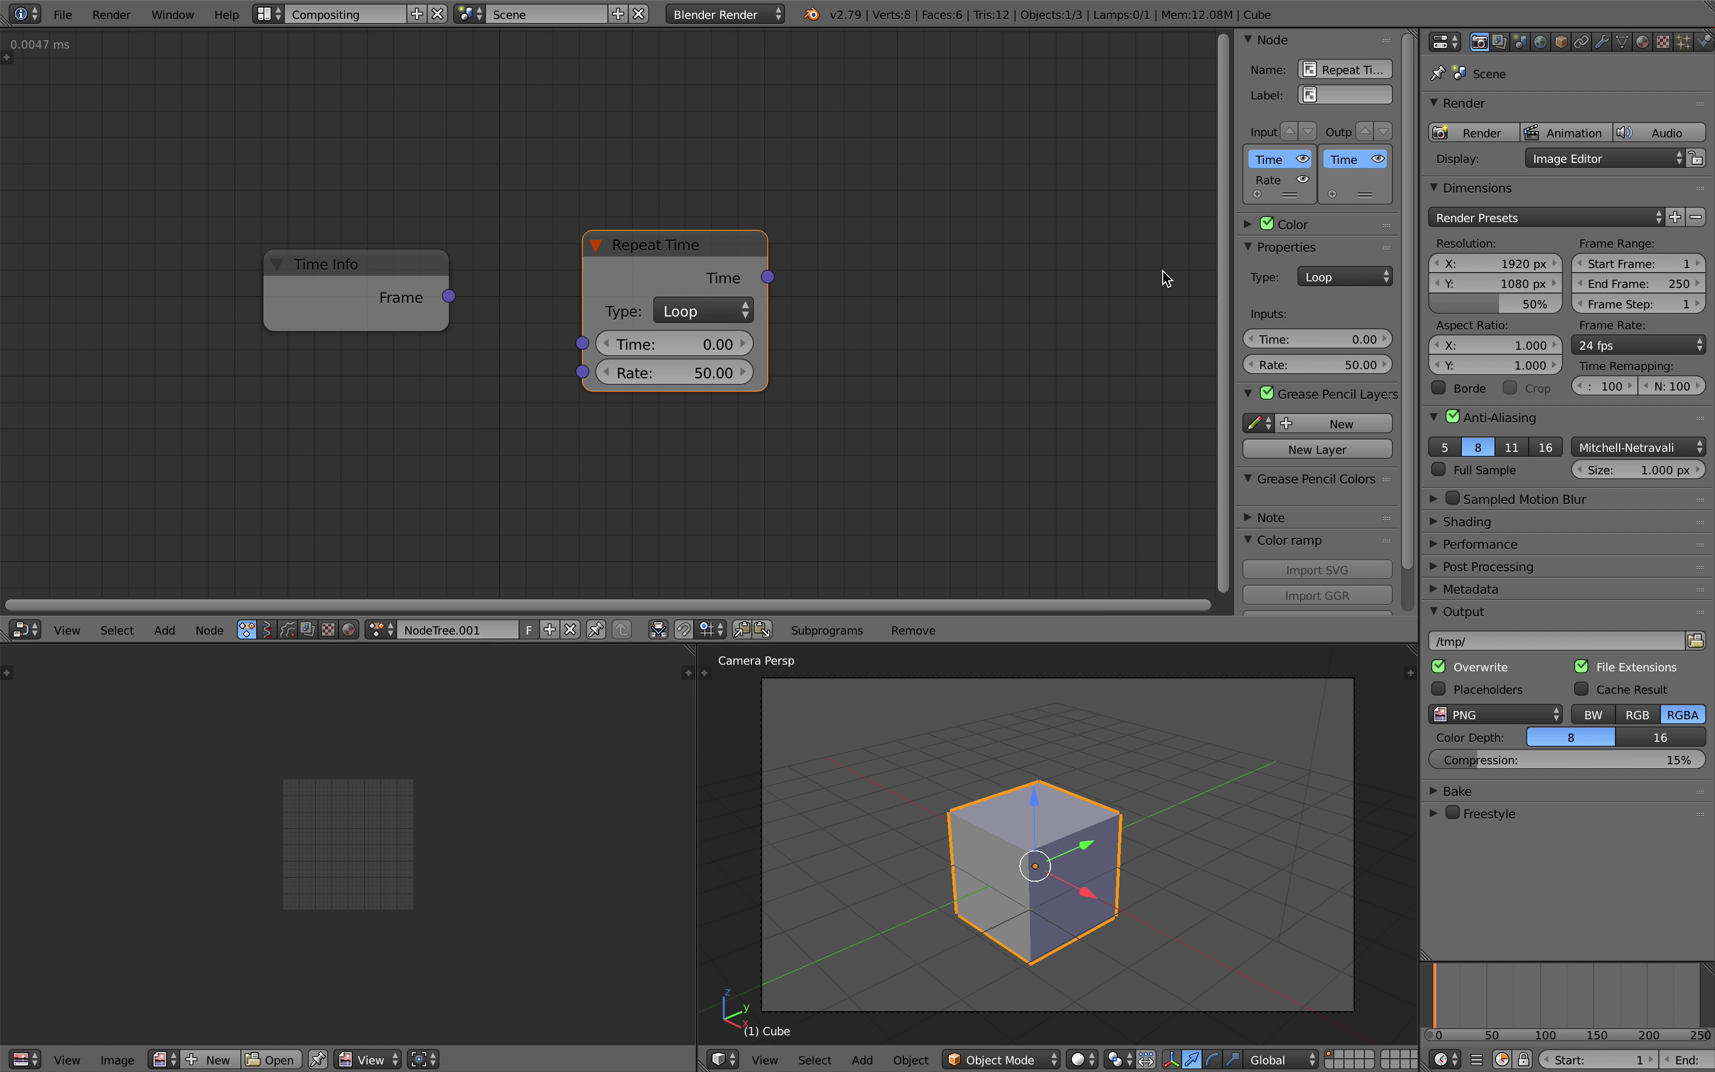
key(n)
scroll(922, 320, up, 1)
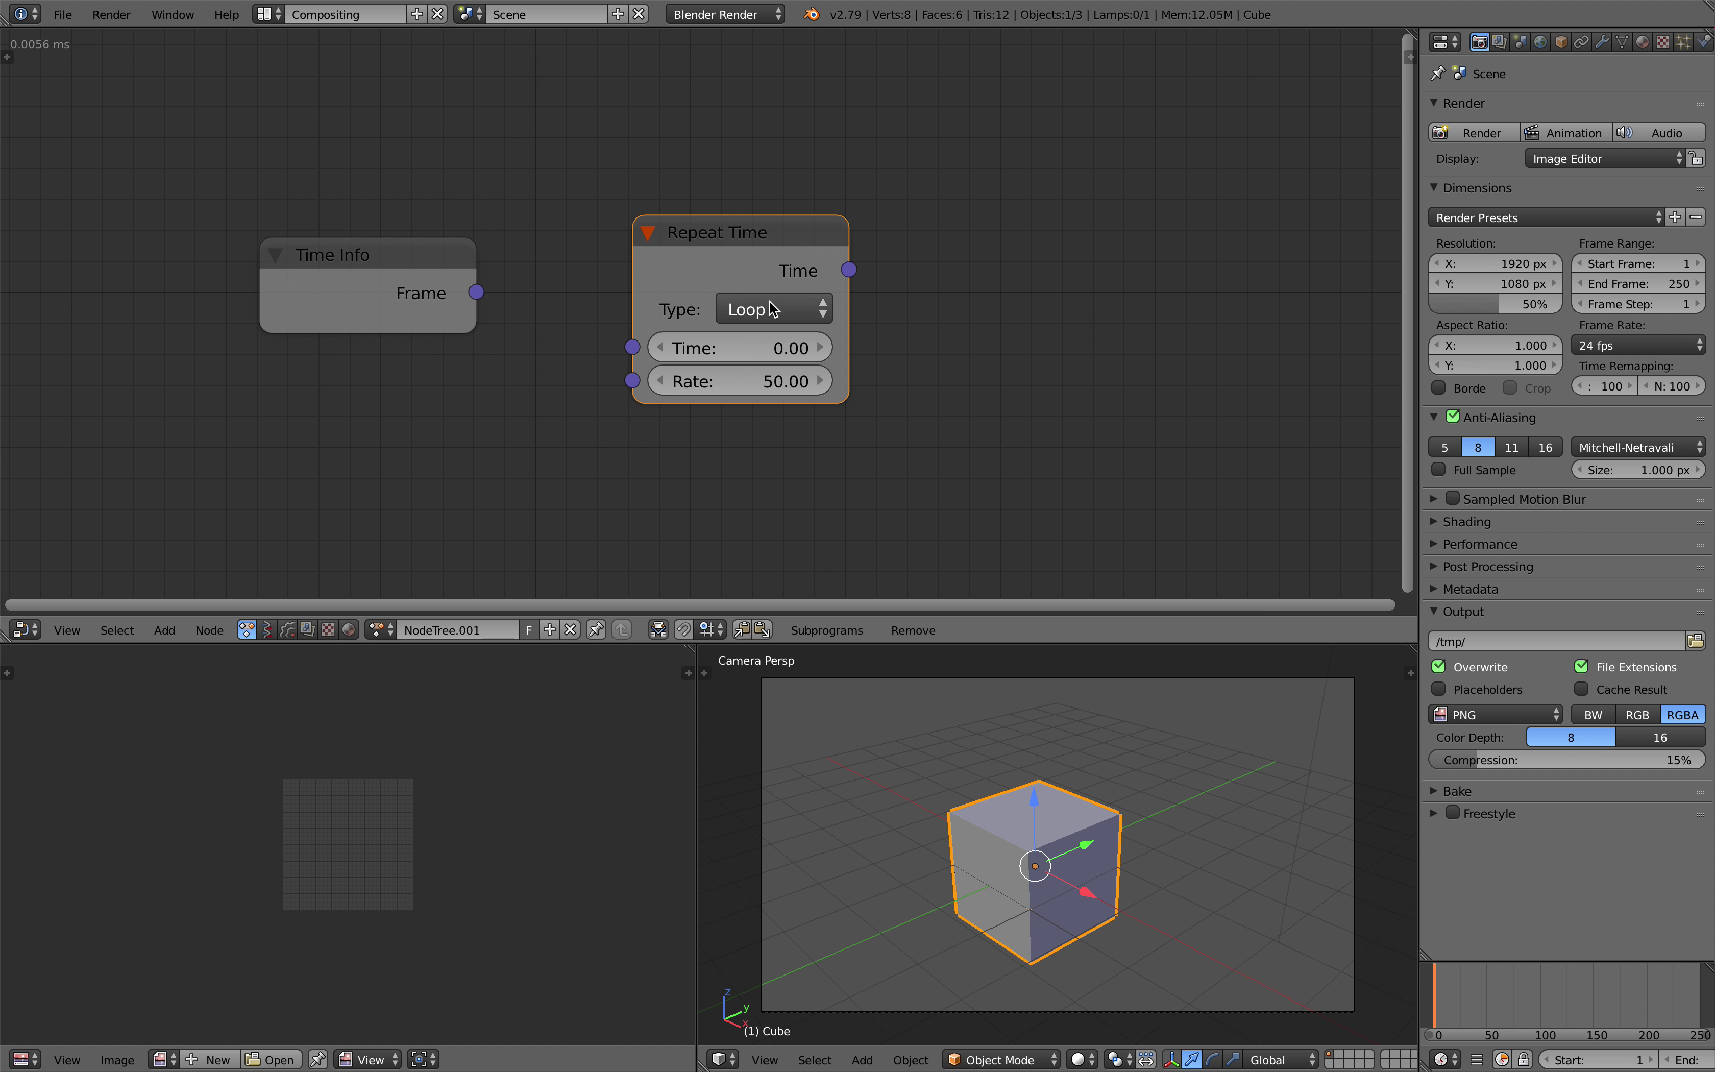
click(772, 309)
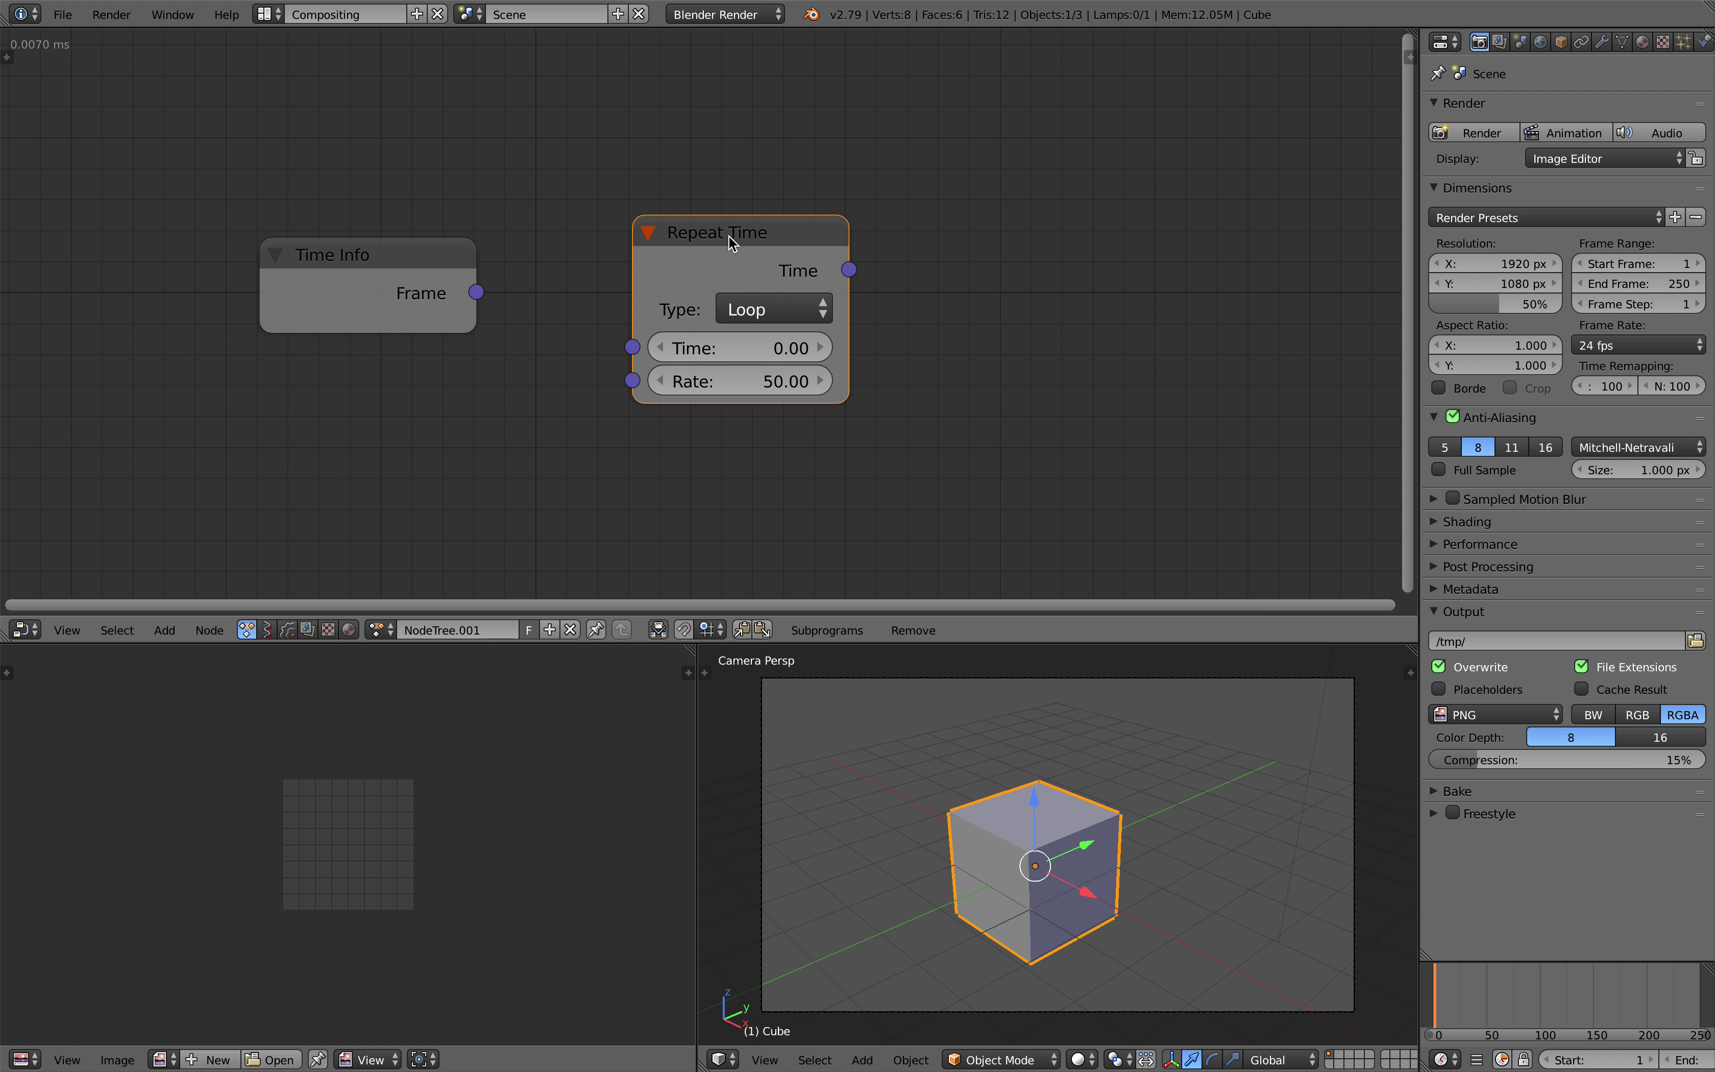
- Link the Time Info node's Frame output to the Repeat Time node's Time input
scroll(934, 264, down, 1)
middle_drag(934, 265, 870, 243)
drag(430, 277, 577, 321)
scroll(885, 322, down, 1)
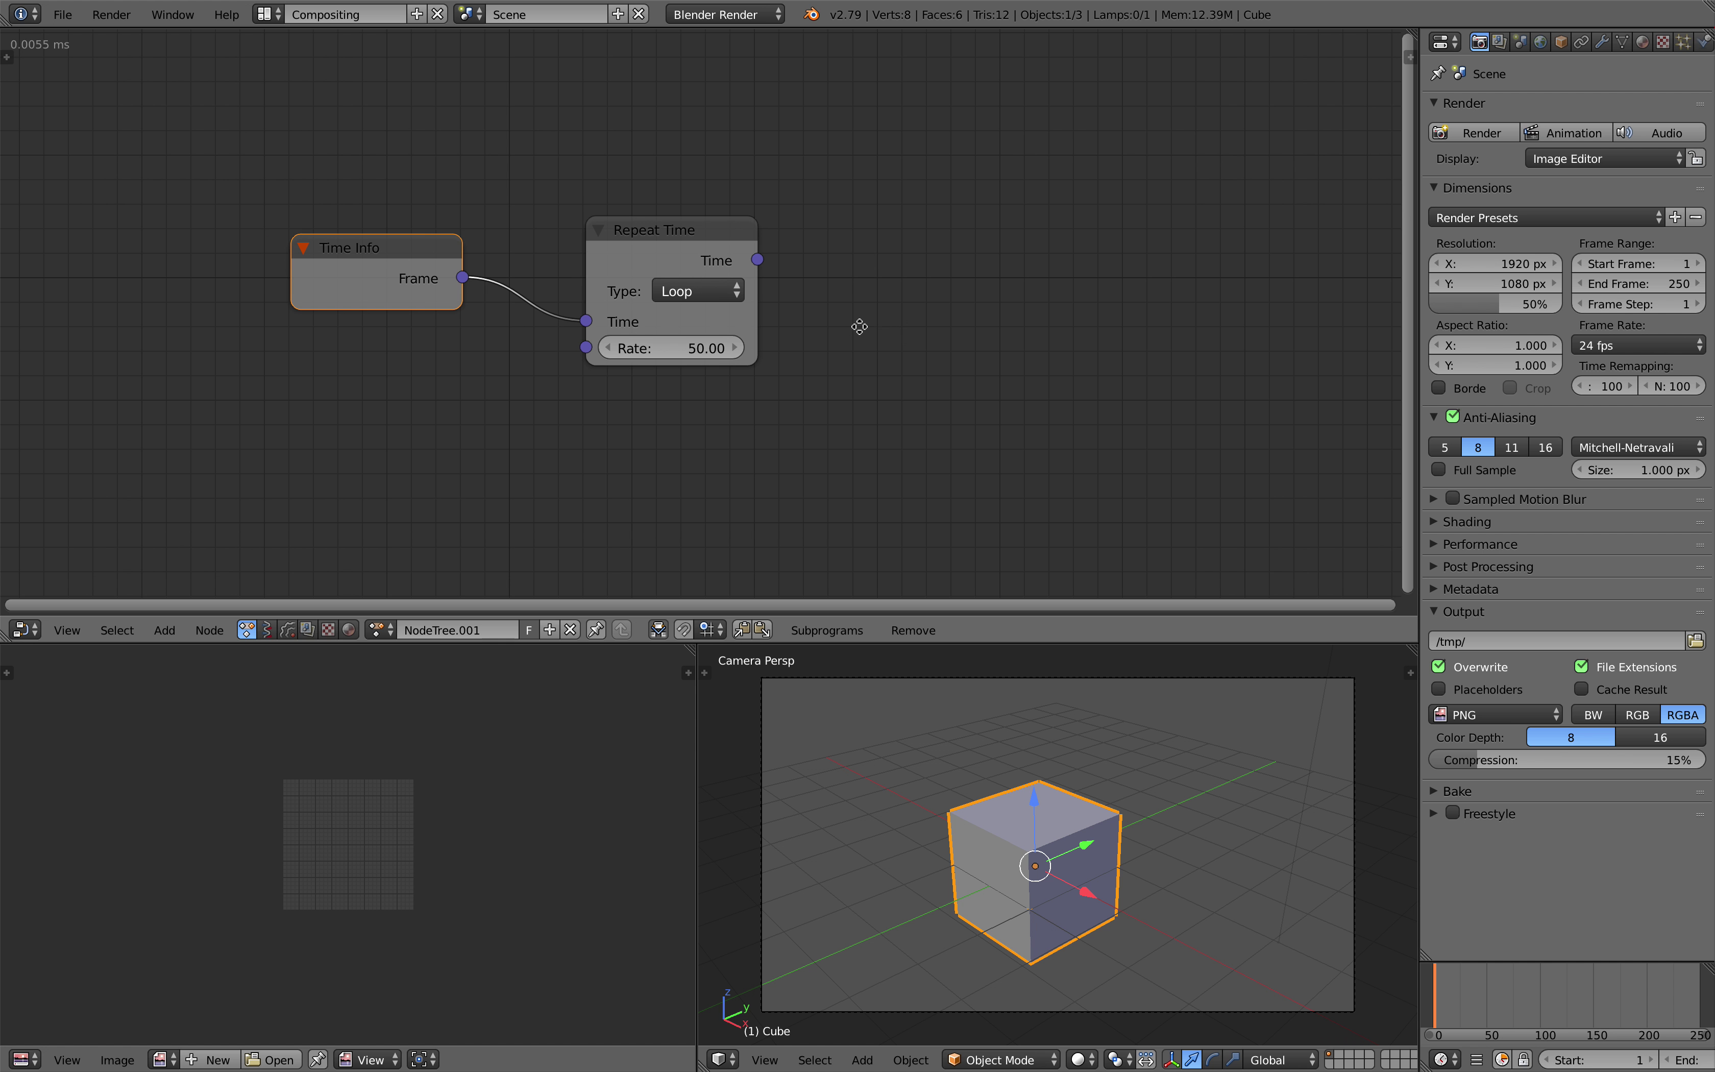
- Add an Object Transforms Output node and place it beyond the Repeat Time node
middle_drag(883, 325, 802, 312)
drag(681, 247, 905, 398)
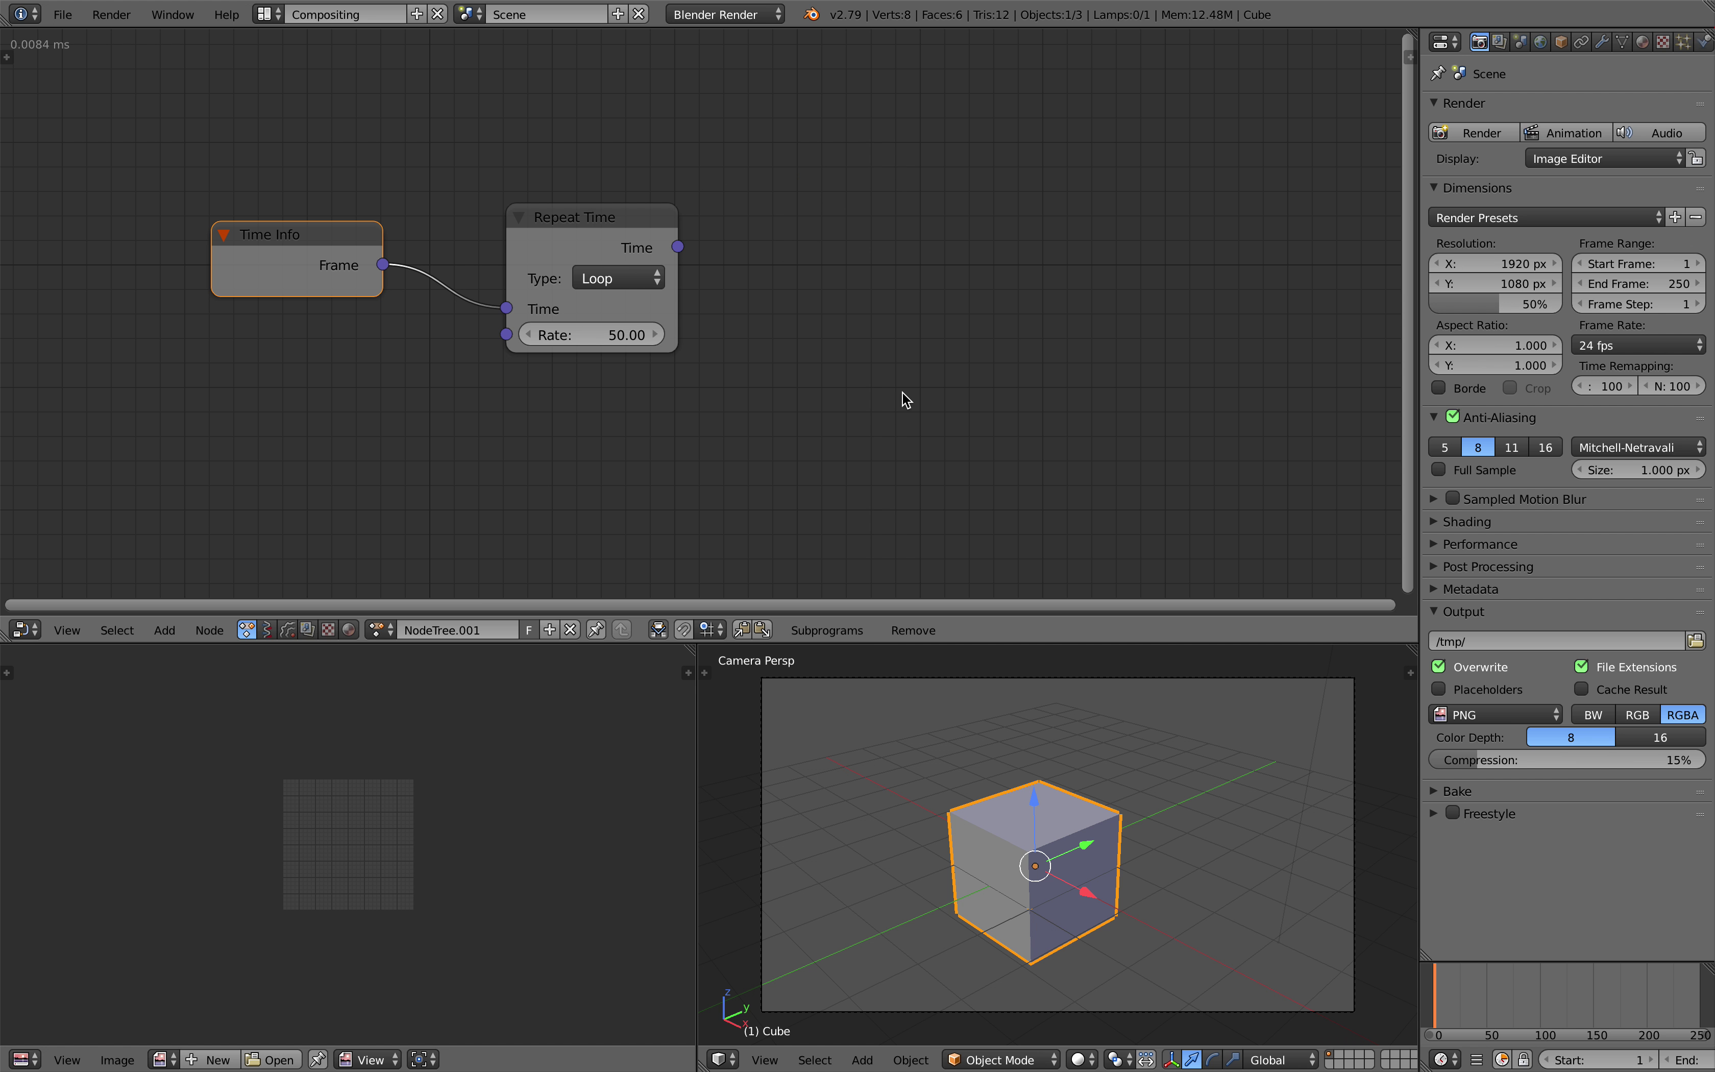
key(shift+a)
click(839, 347)
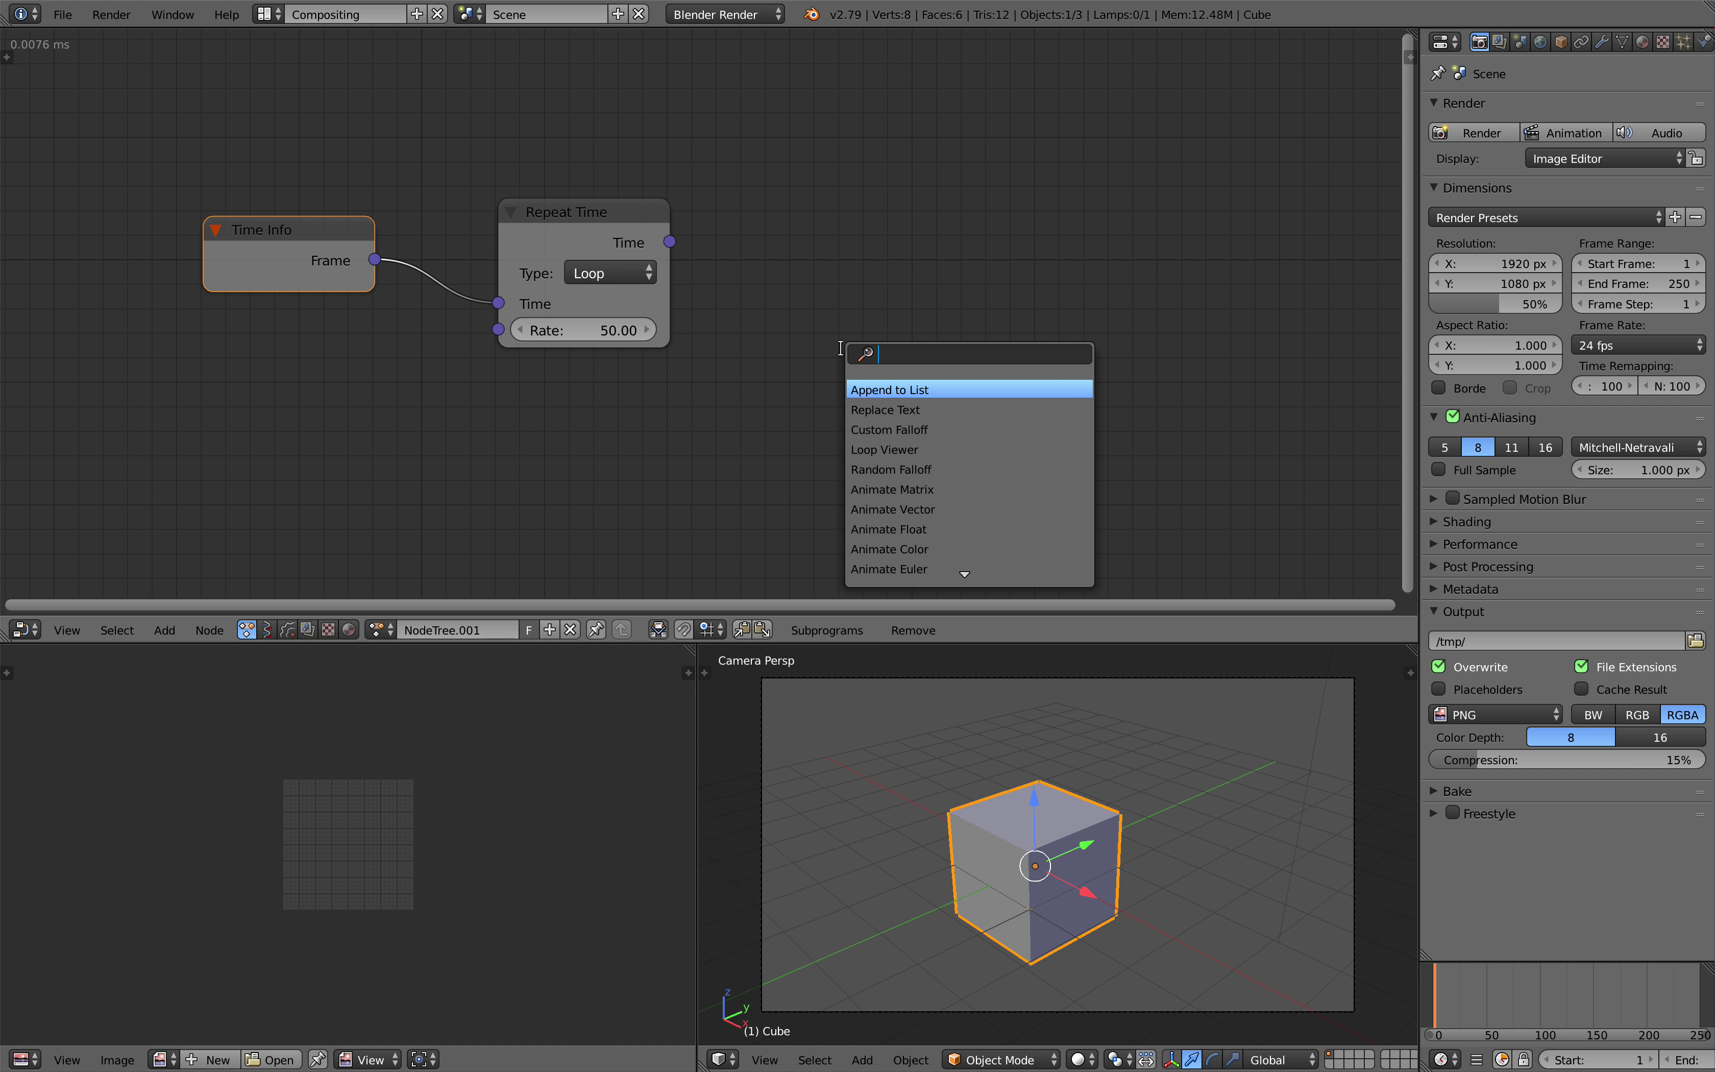
text(object tre)
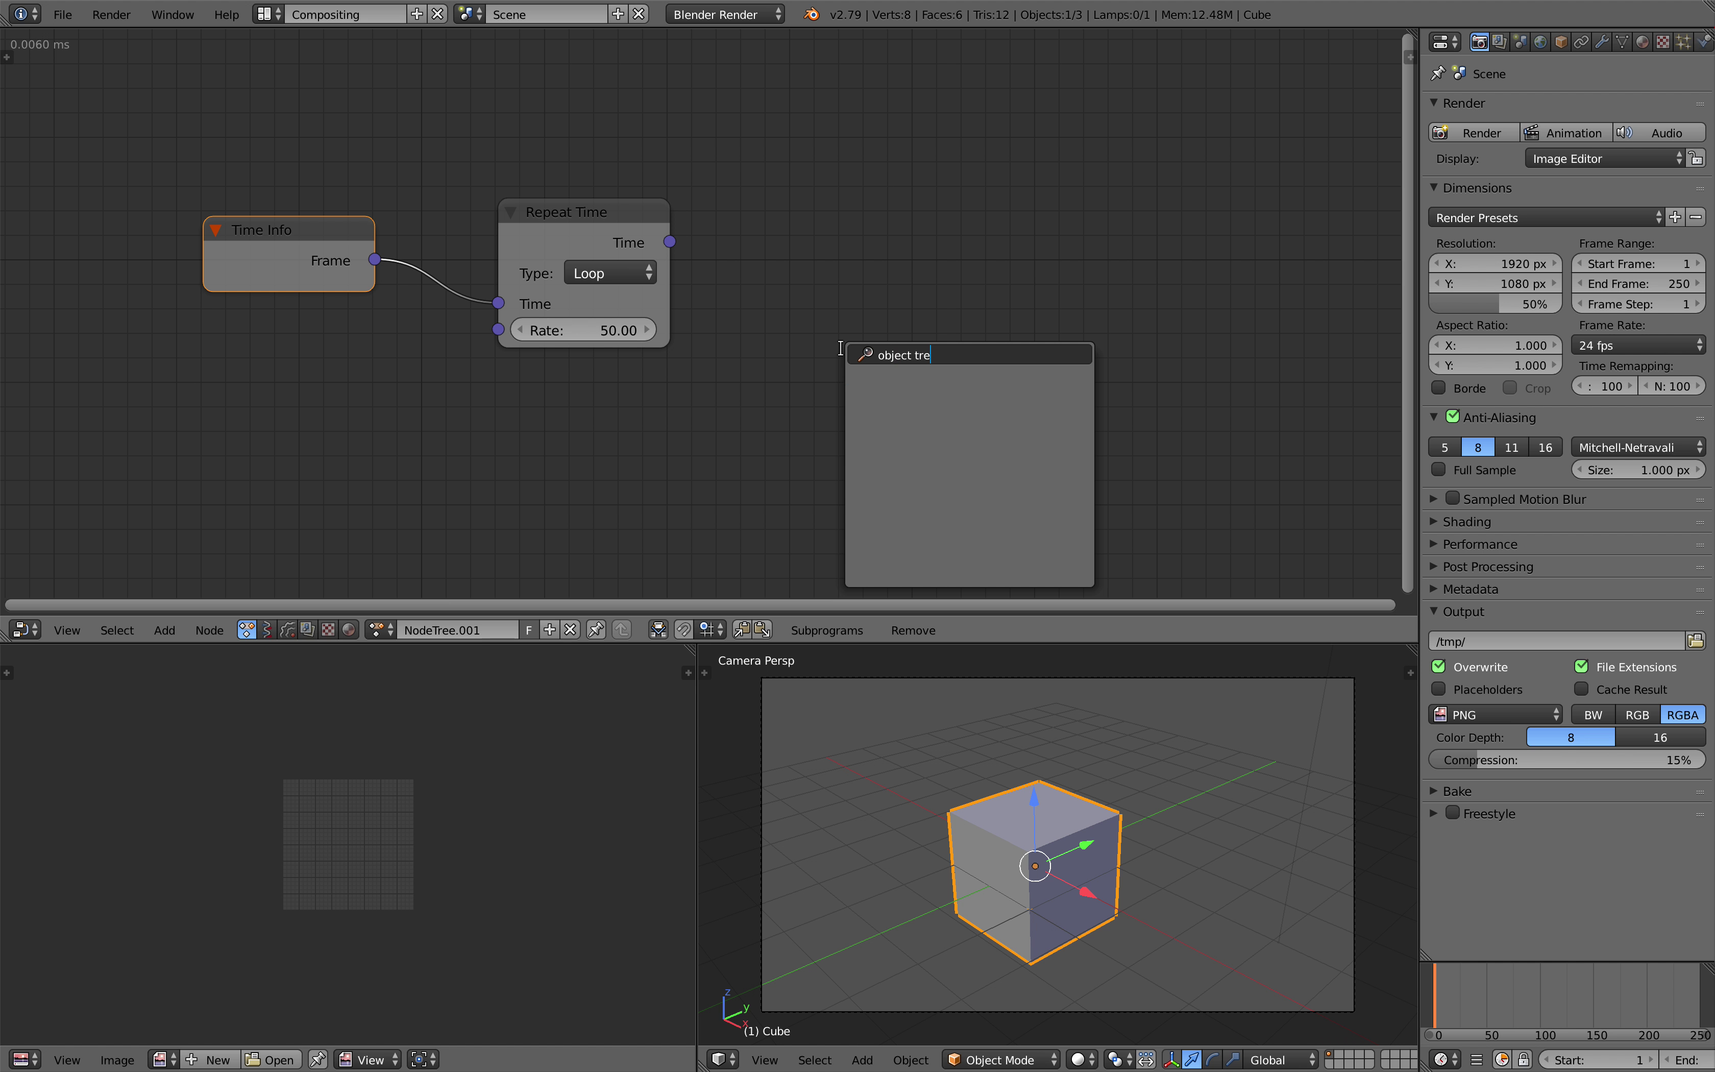
key(Return)
click(811, 248)
- Assign the cube to the Object Transforms Output node and enable its Location input
middle_drag(1100, 709, 1087, 822)
scroll(1091, 835, down, 2)
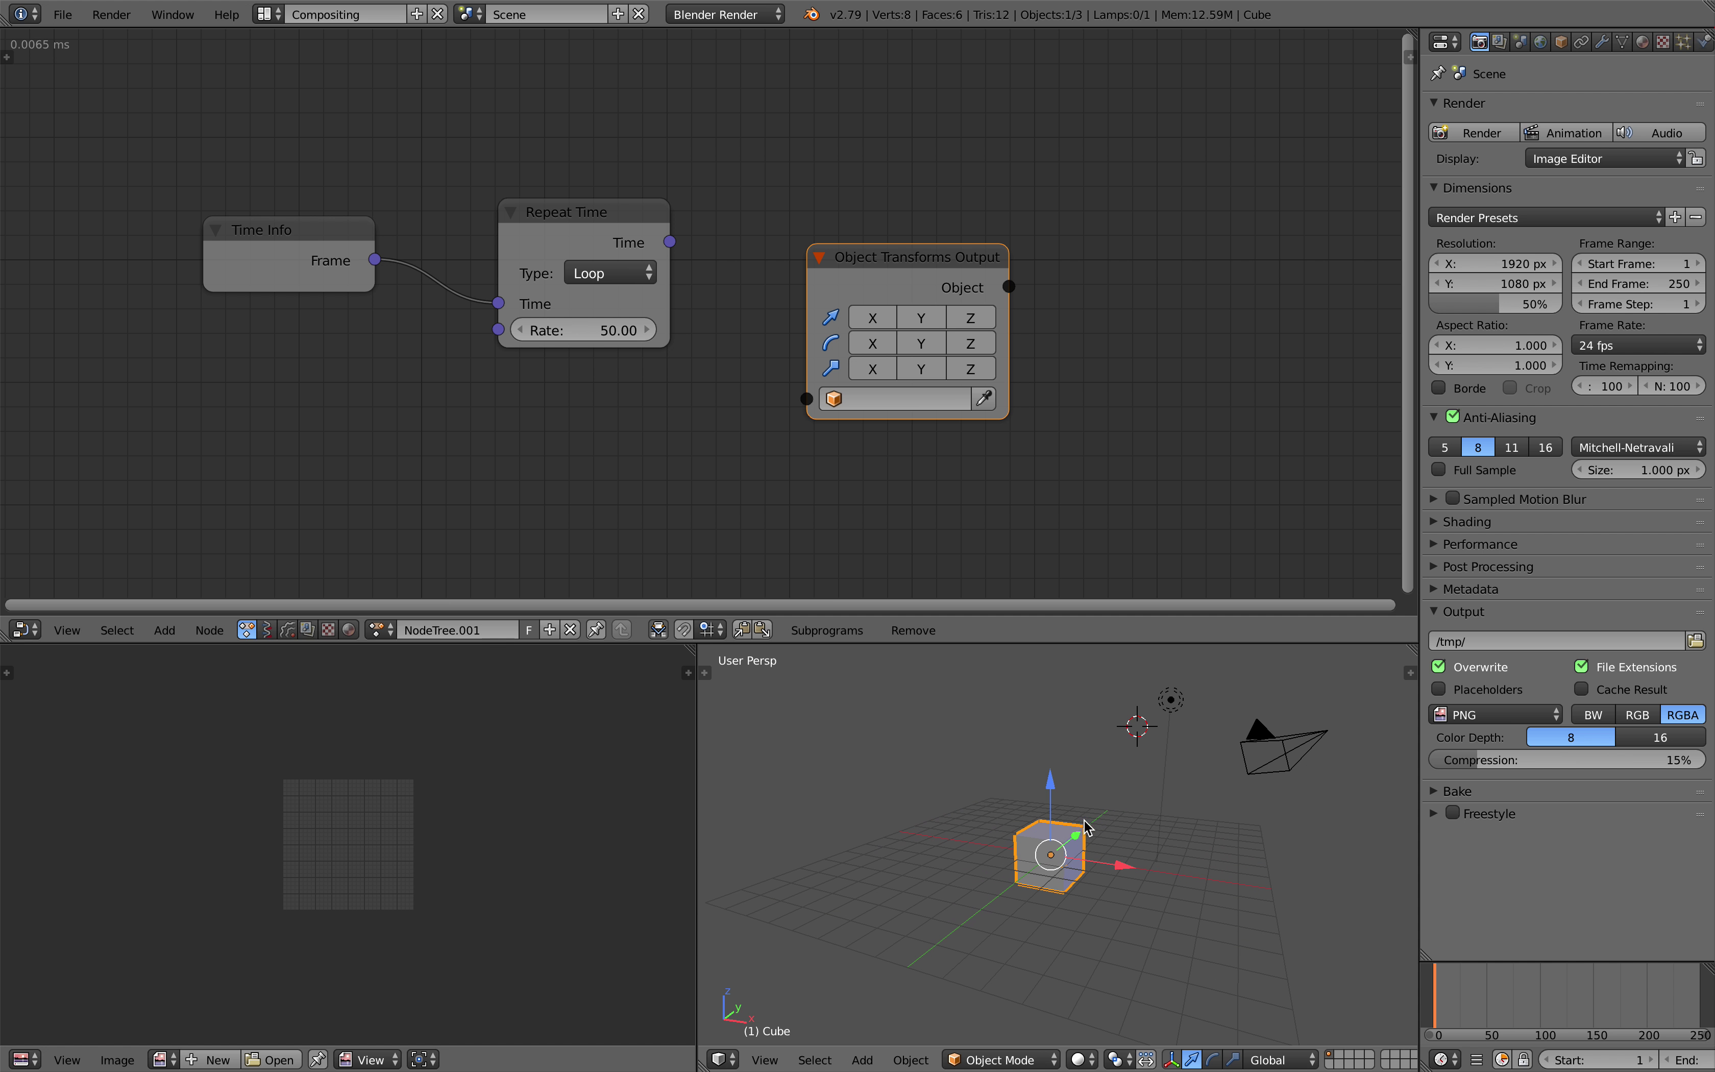
click(985, 398)
click(1053, 844)
key(g)
click(936, 281)
drag(680, 242, 719, 241)
click(936, 278)
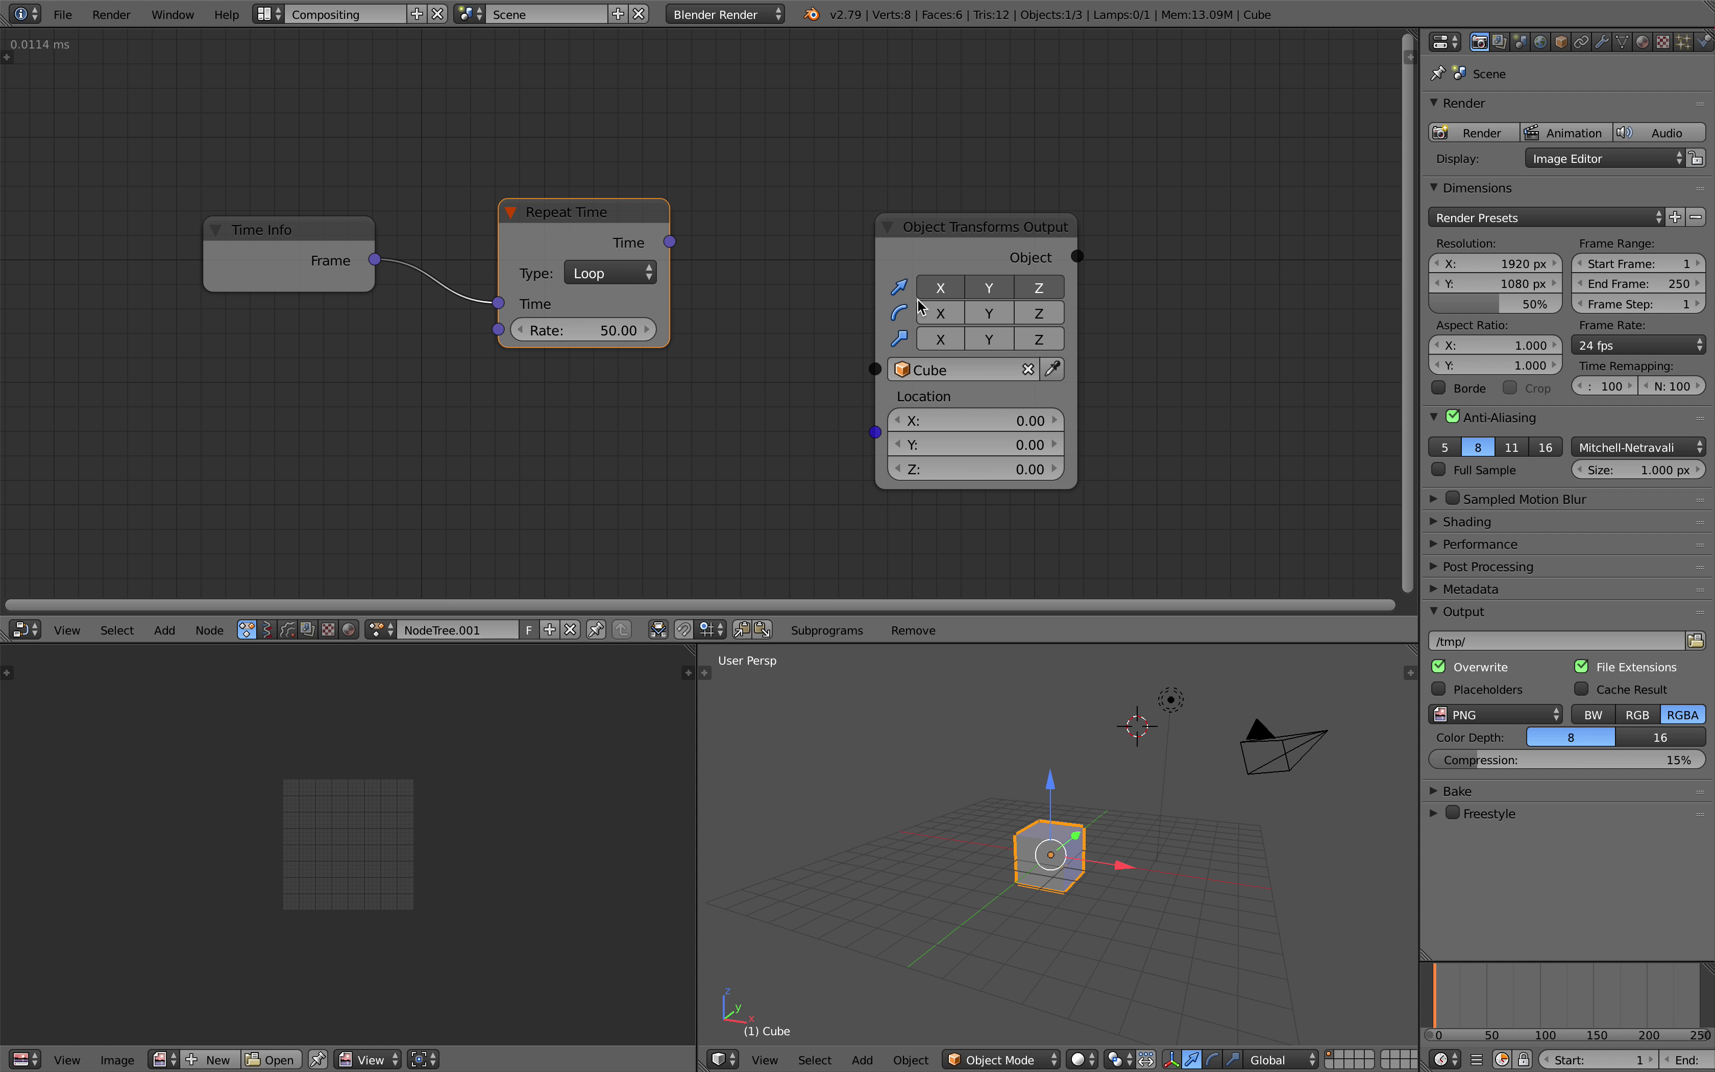
- Connect Repeat Time to the cube's Location through the X input of a Combine Vector node, and expand the 3D view over the image editor
drag(973, 248, 996, 243)
drag(669, 240, 899, 427)
middle_drag(1032, 750, 1092, 752)
drag(698, 647, 652, 666)
click(1014, 391)
drag(1014, 390, 1224, 372)
drag(766, 287, 852, 319)
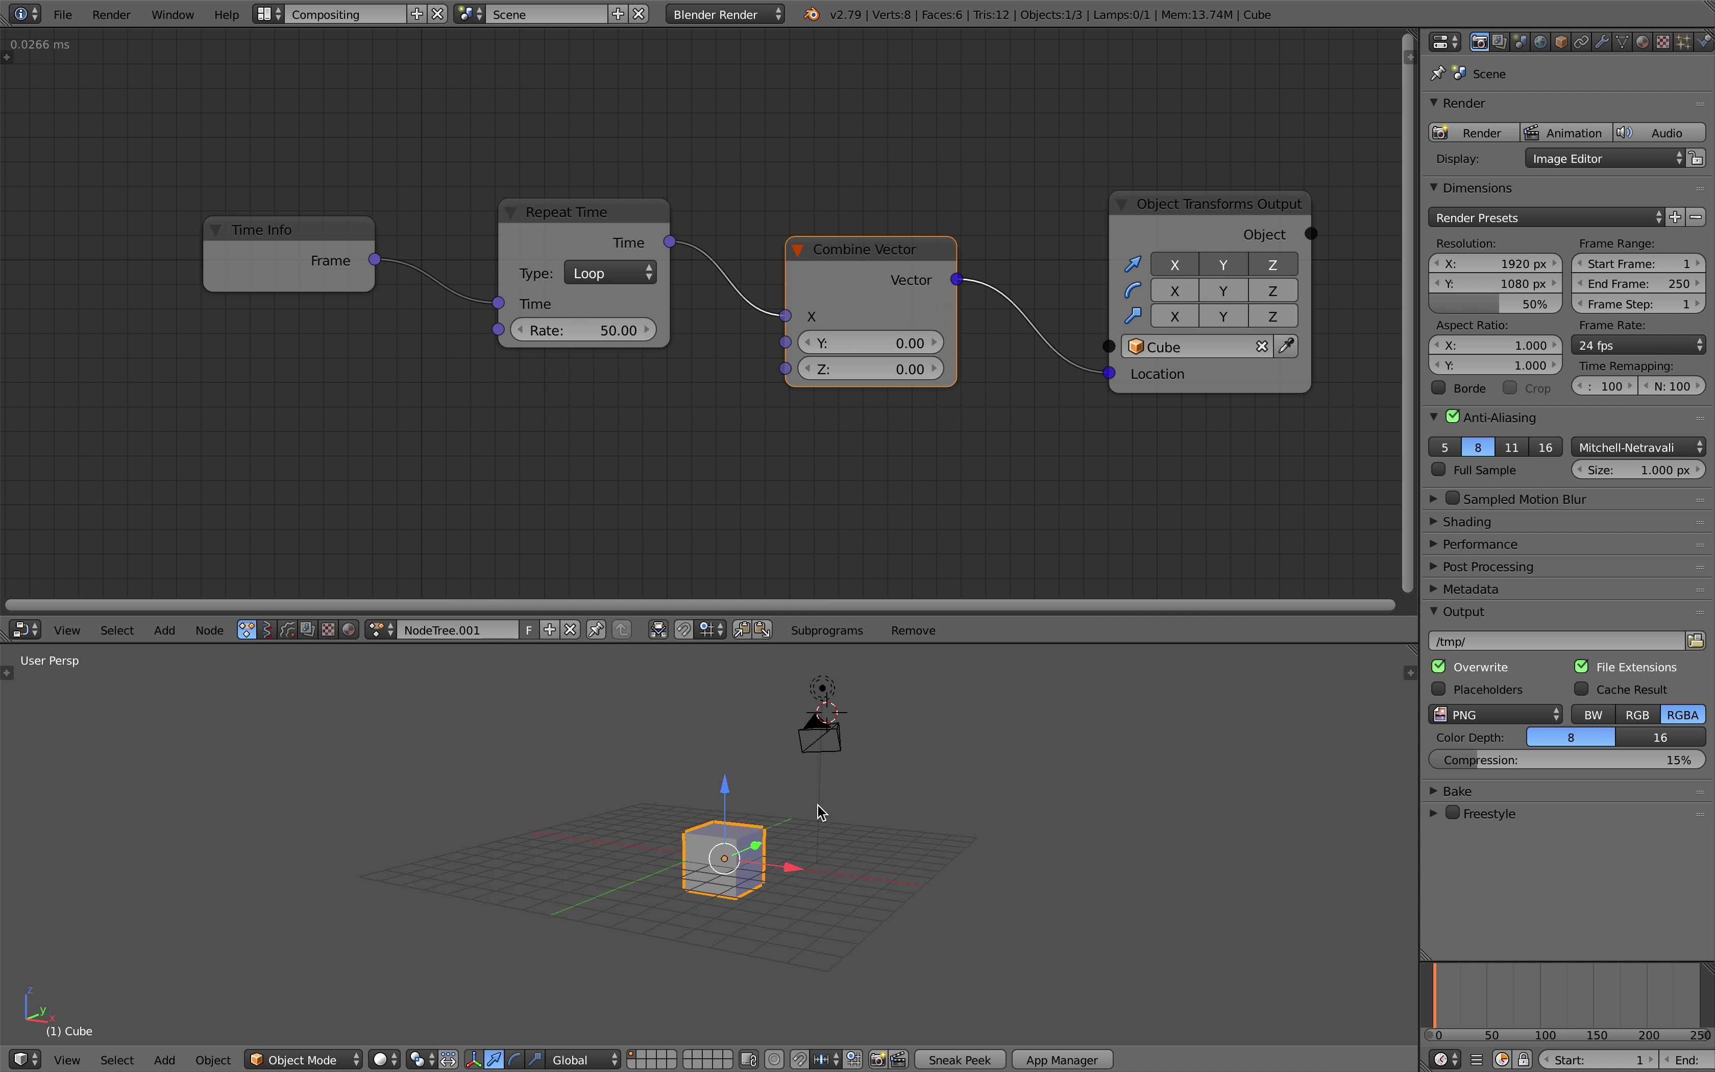
- Delete the camera and the lamp from the scene and play the animation
right_click(819, 731)
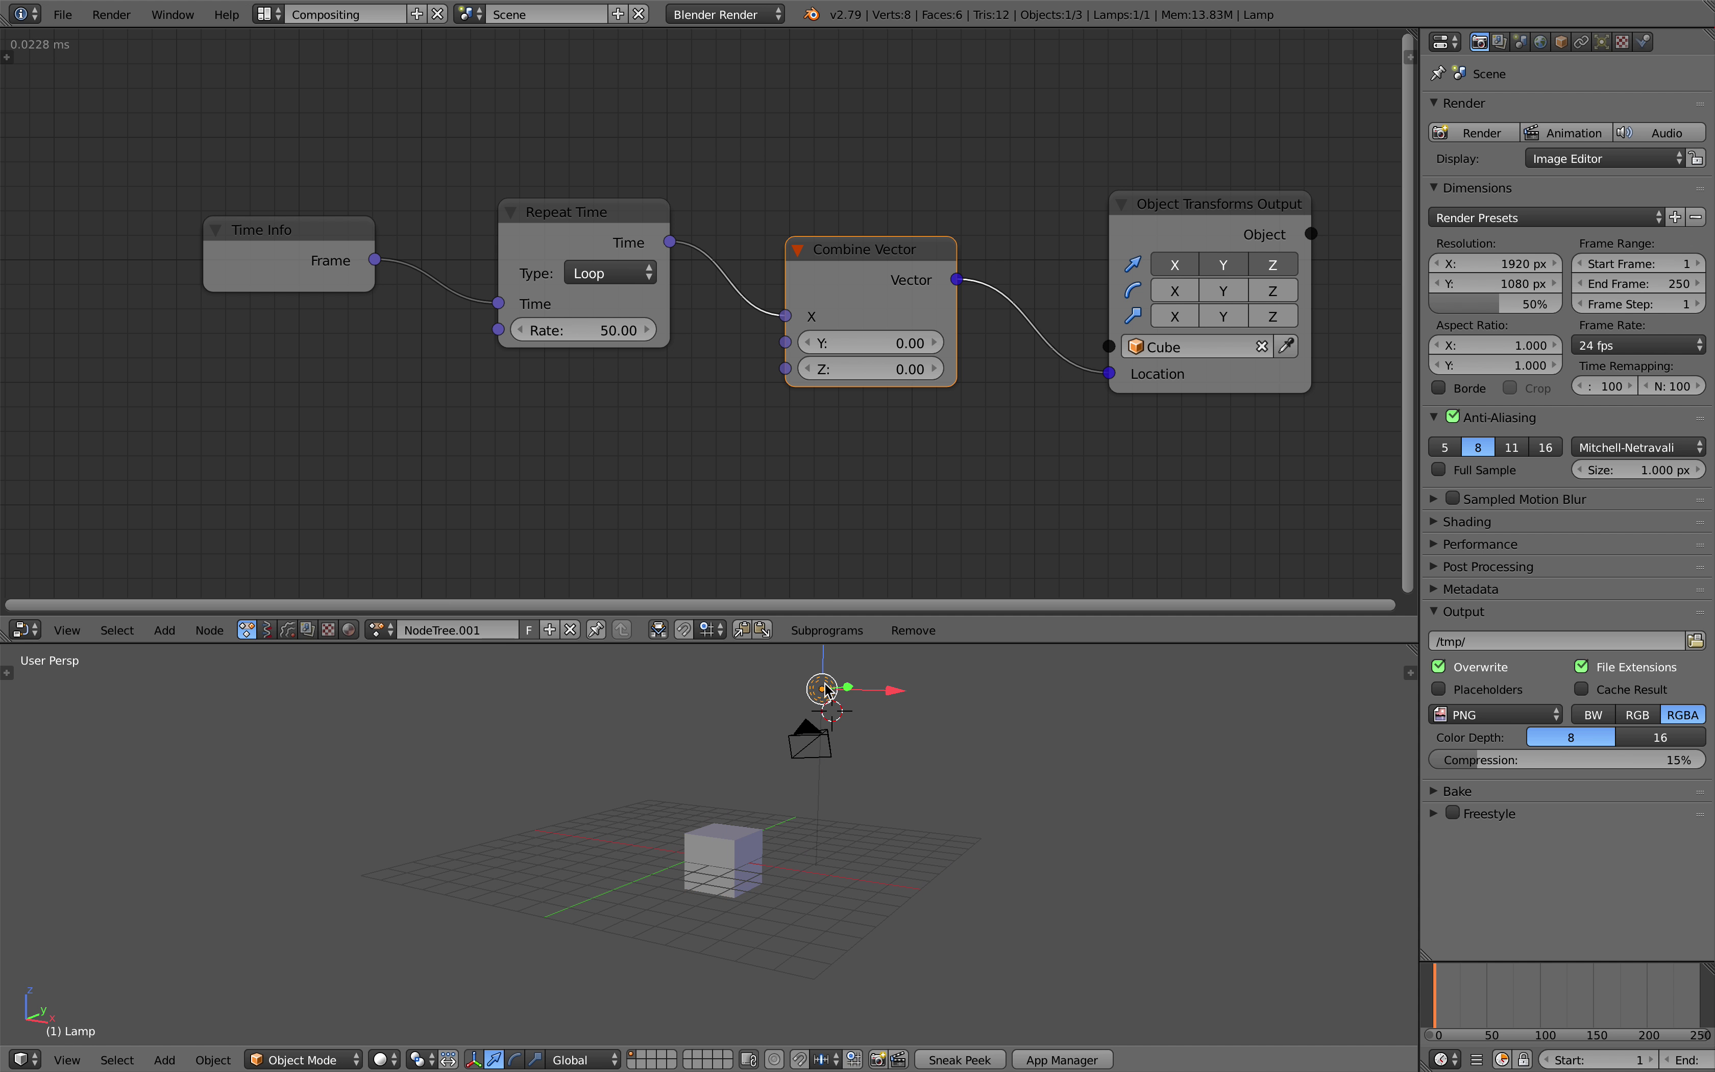
key(Delete)
middle_drag(850, 755, 1018, 807)
key(alt+a)
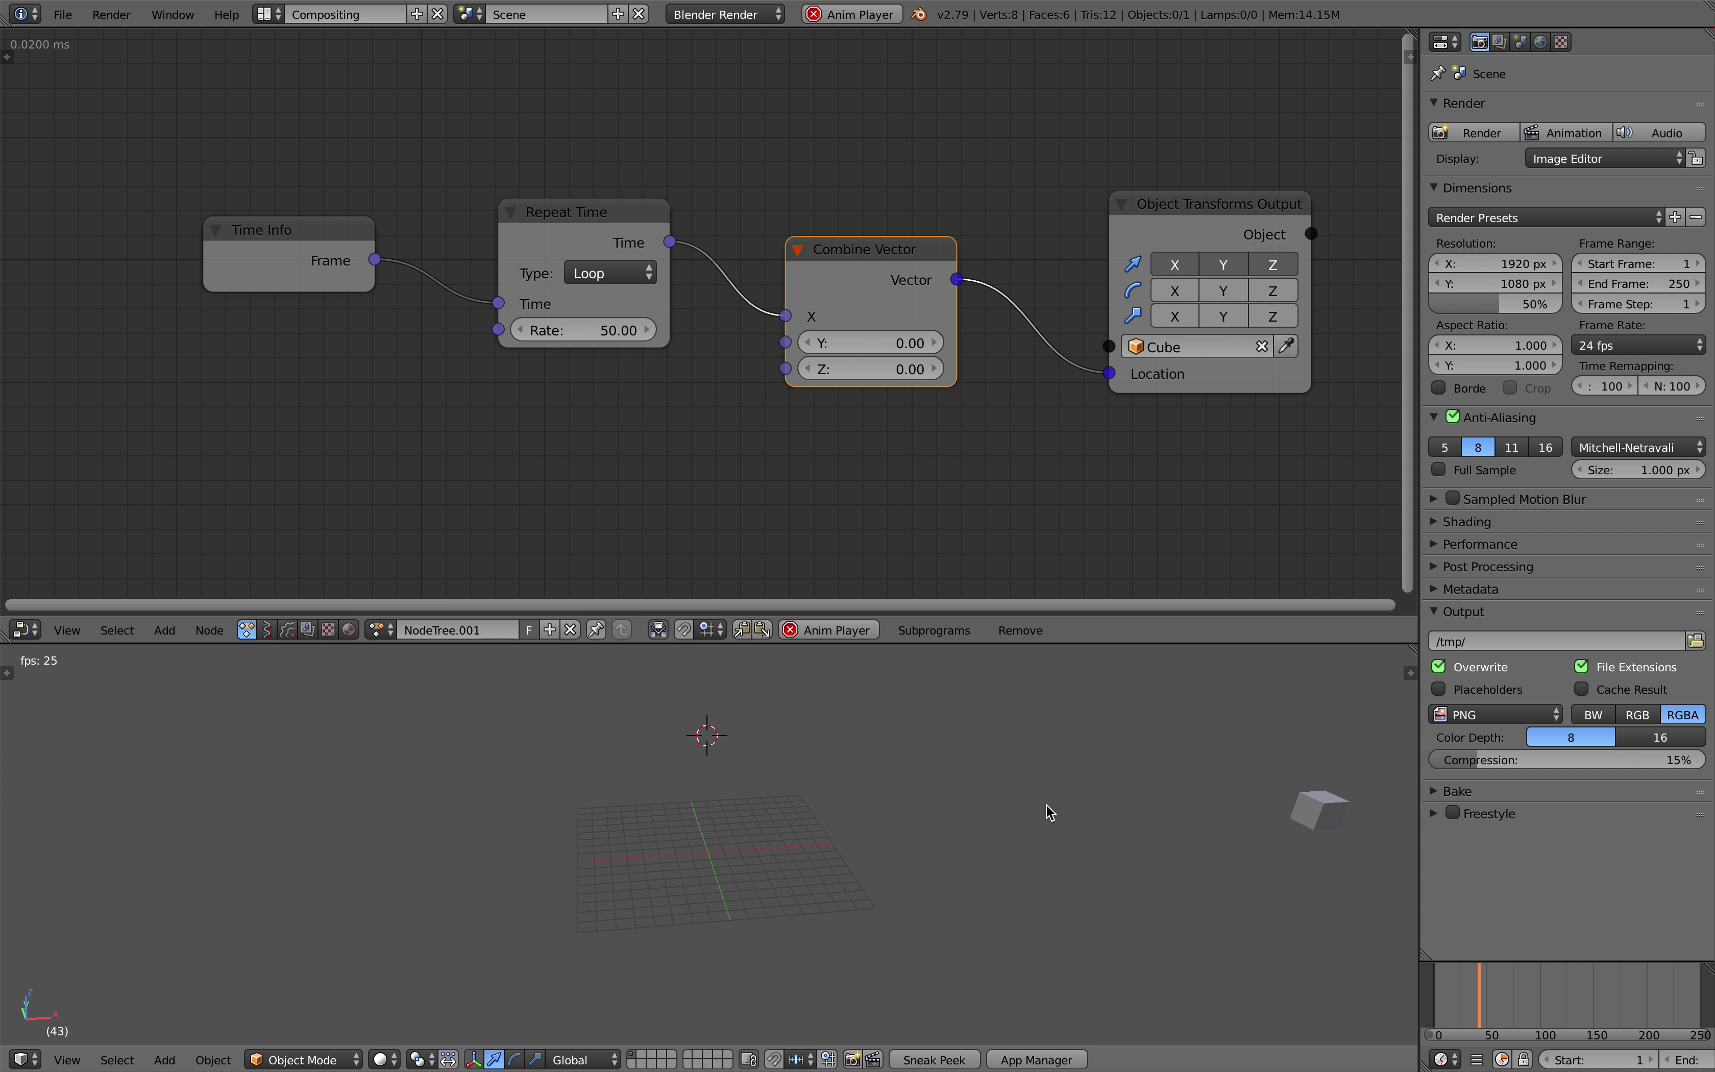
middle_drag(903, 785, 727, 836)
scroll(723, 829, up, 1)
middle_drag(948, 763, 724, 853)
- Try a rate of 5 and a rate of 10 on the looping Repeat Time node during playback
click(586, 330)
text(5)
key(Return)
shift+middle_drag(684, 841, 833, 819)
scroll(832, 819, up, 2)
click(604, 331)
text(10)
key(Return)
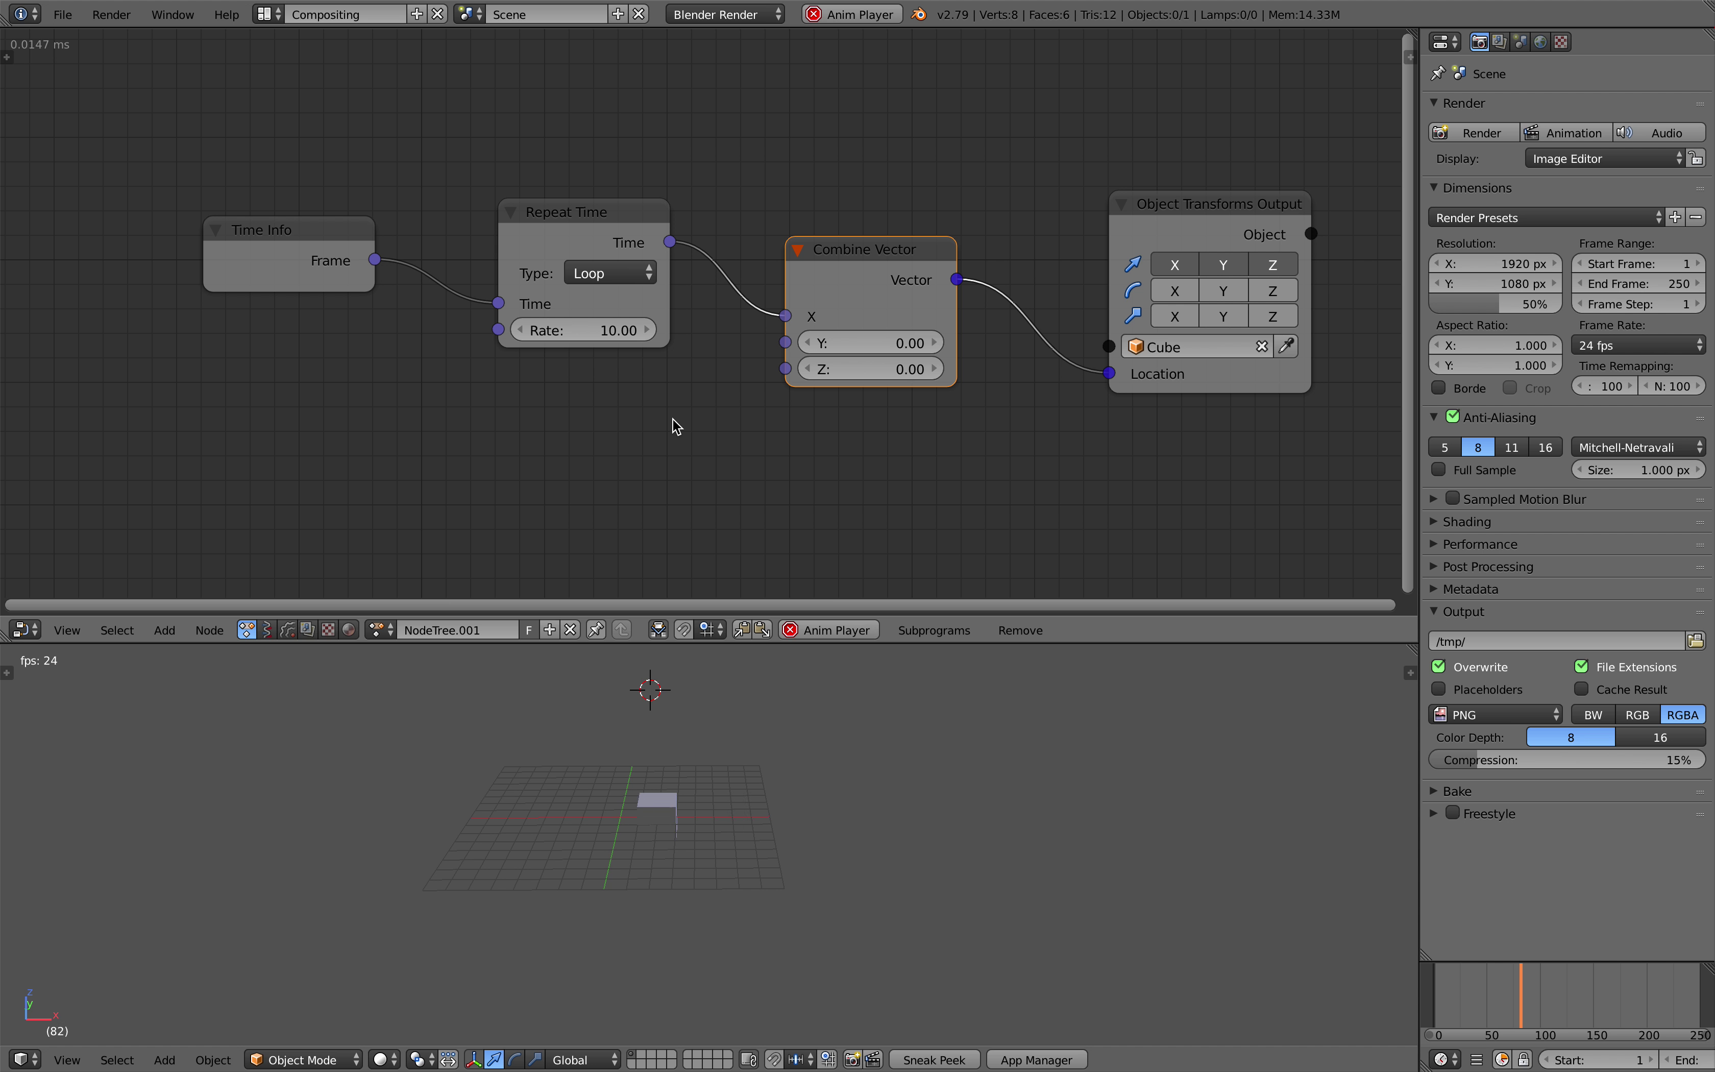
- Change the Repeat Time node's type to Ping Pong and set its rate to 25
scroll(682, 418, up, 2)
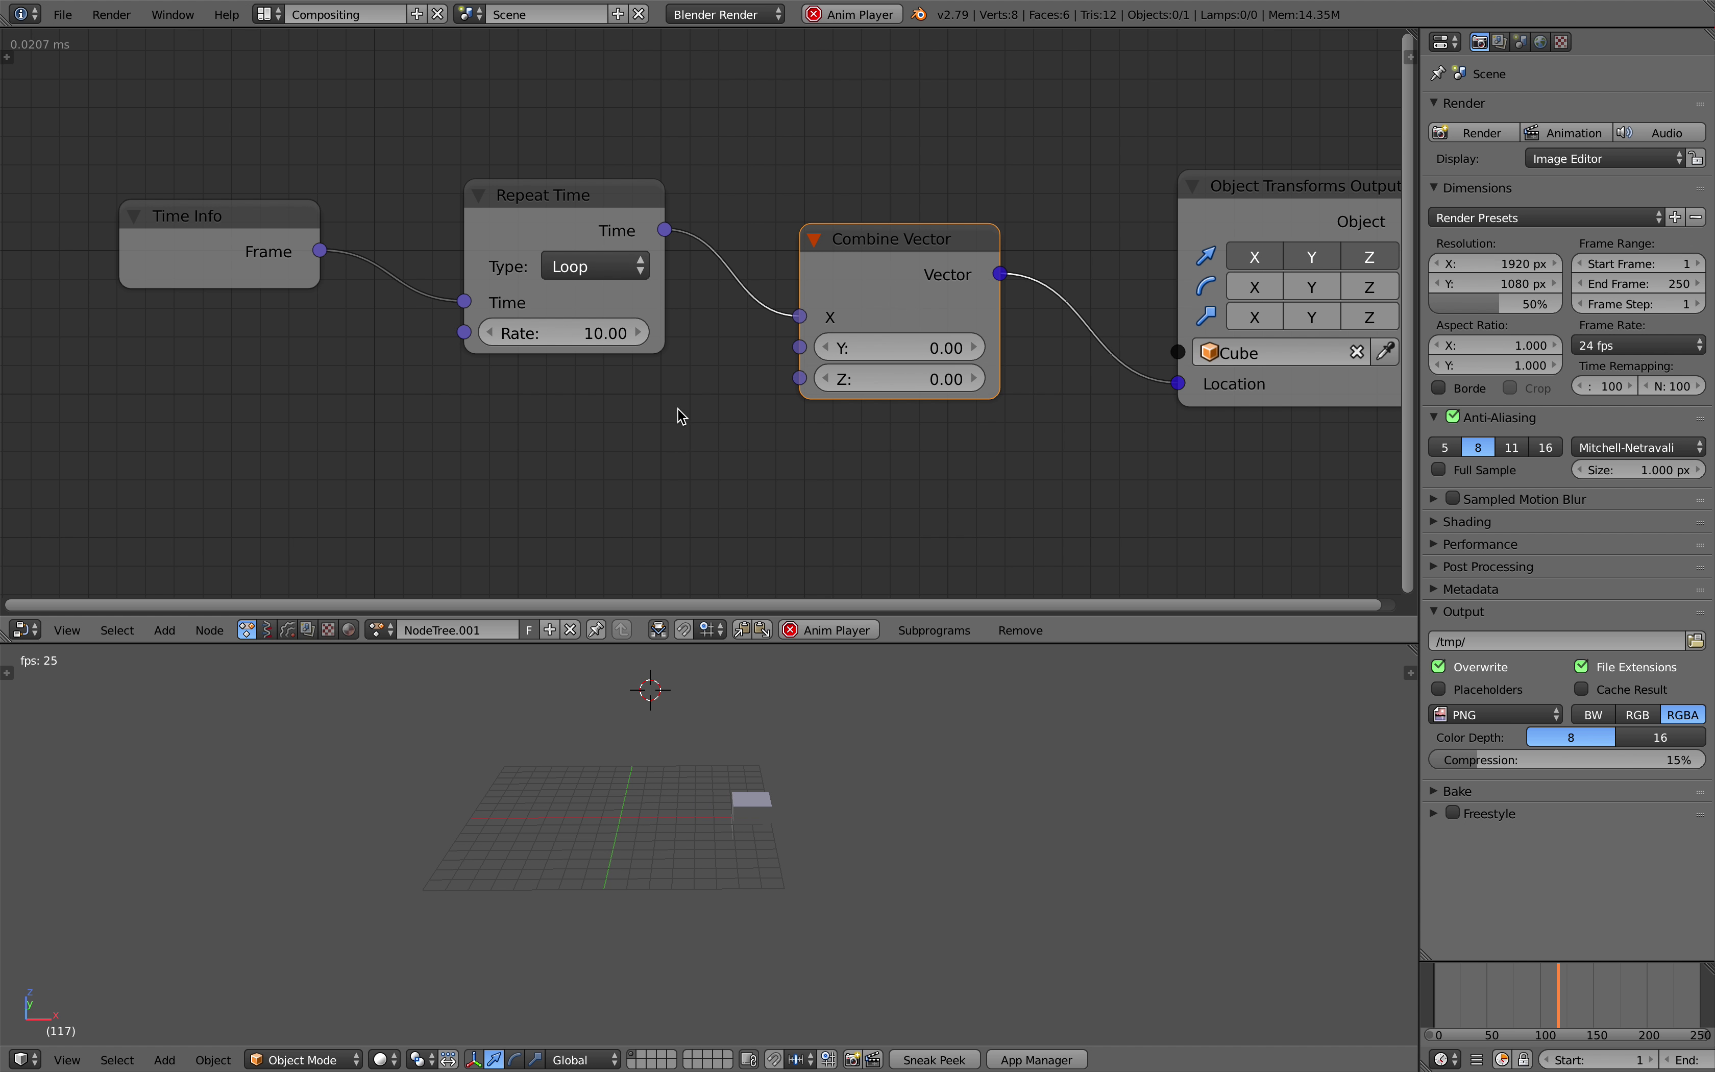
click(597, 264)
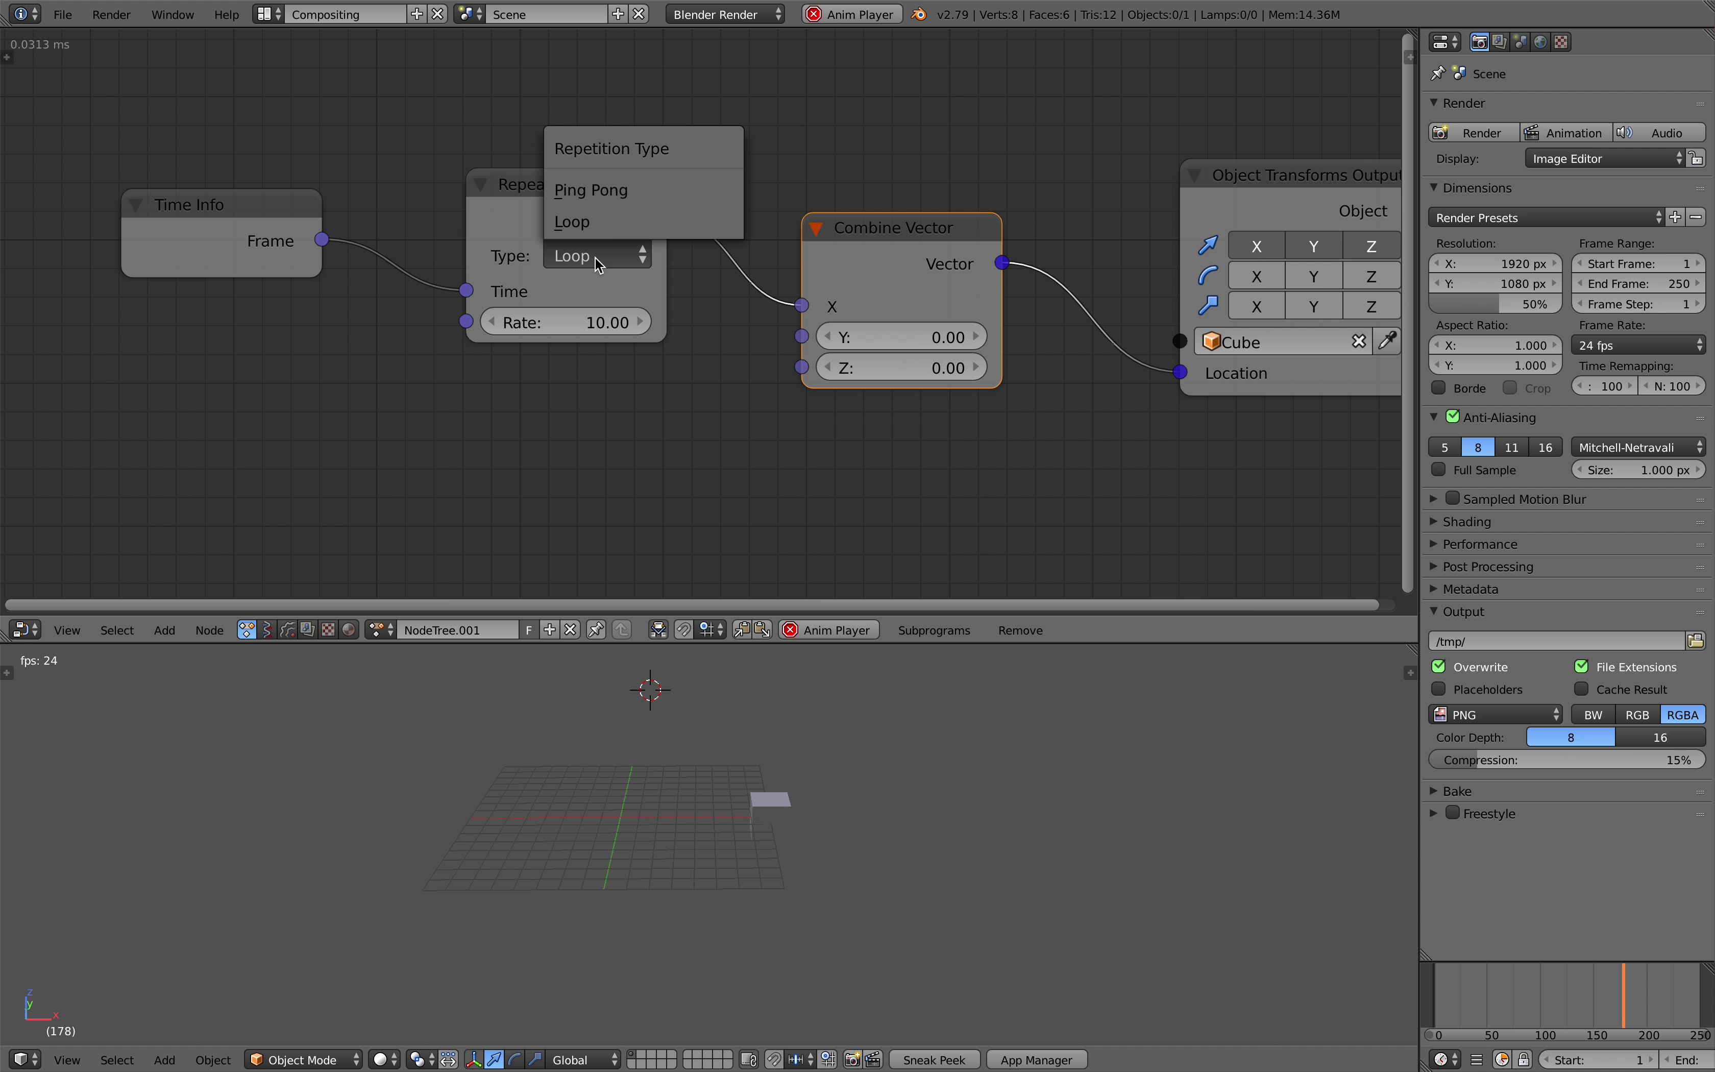
click(591, 189)
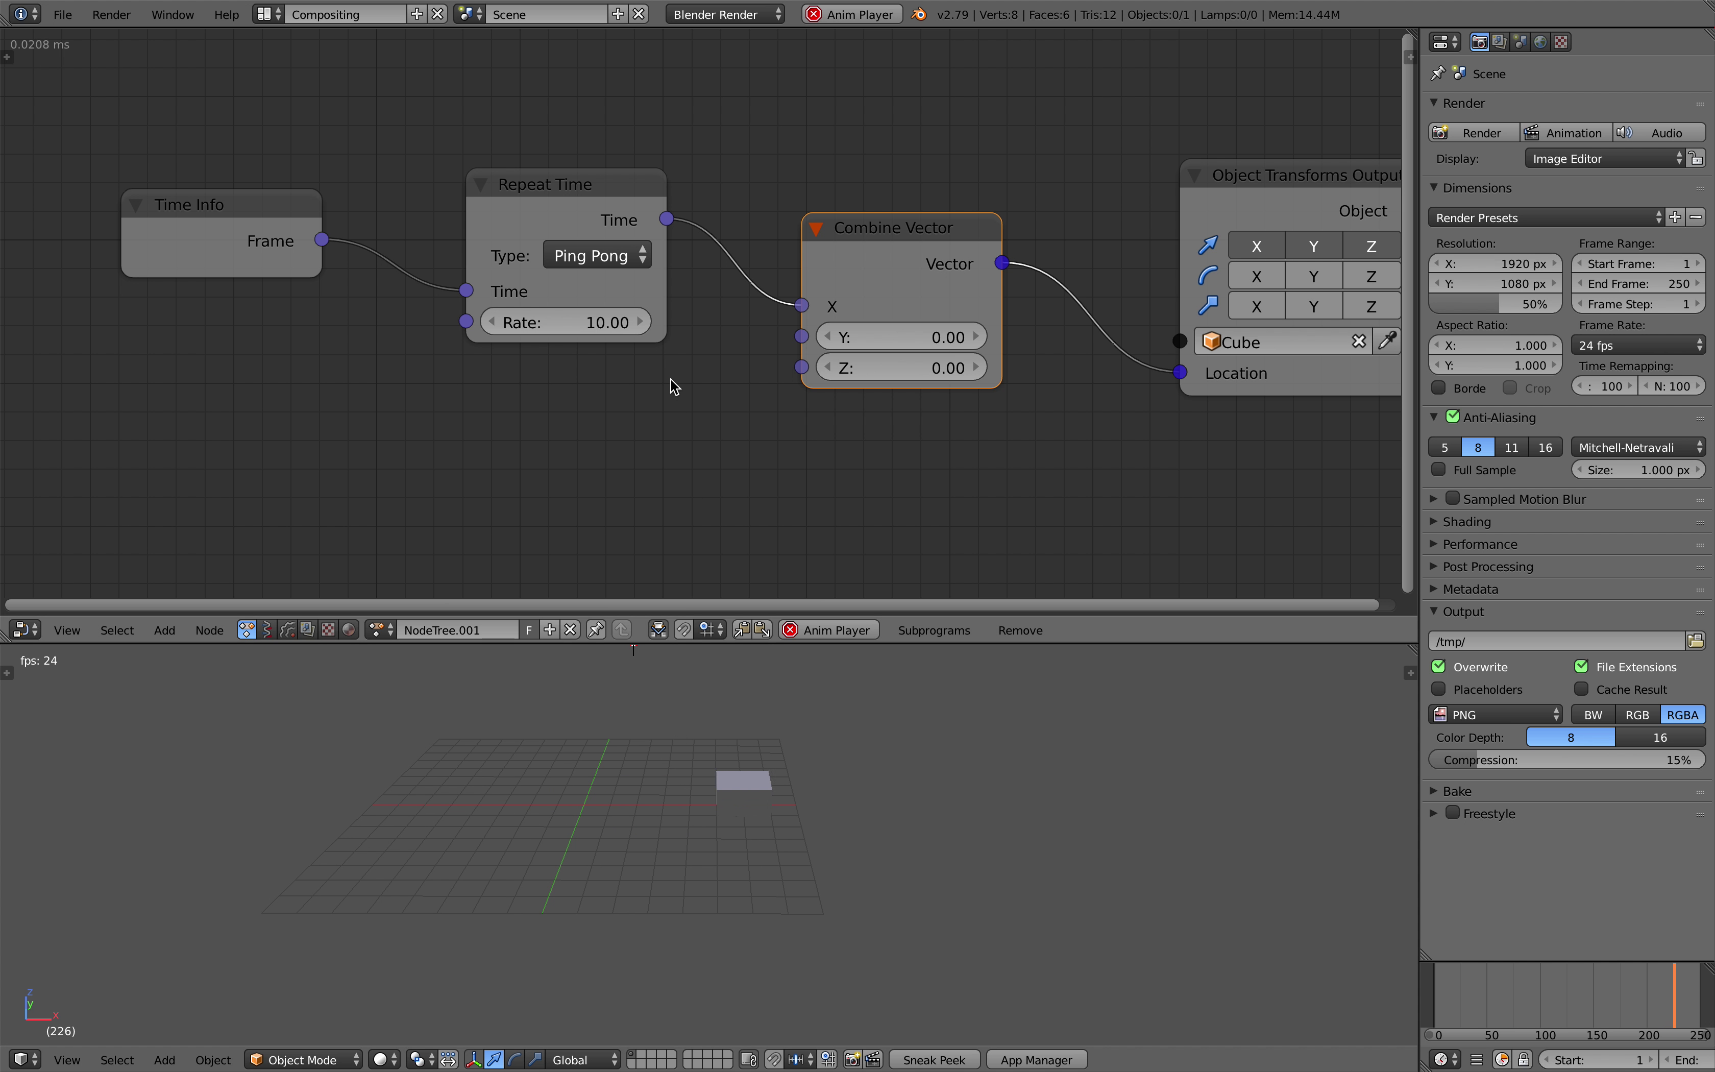
click(567, 322)
text(25)
key(Return)
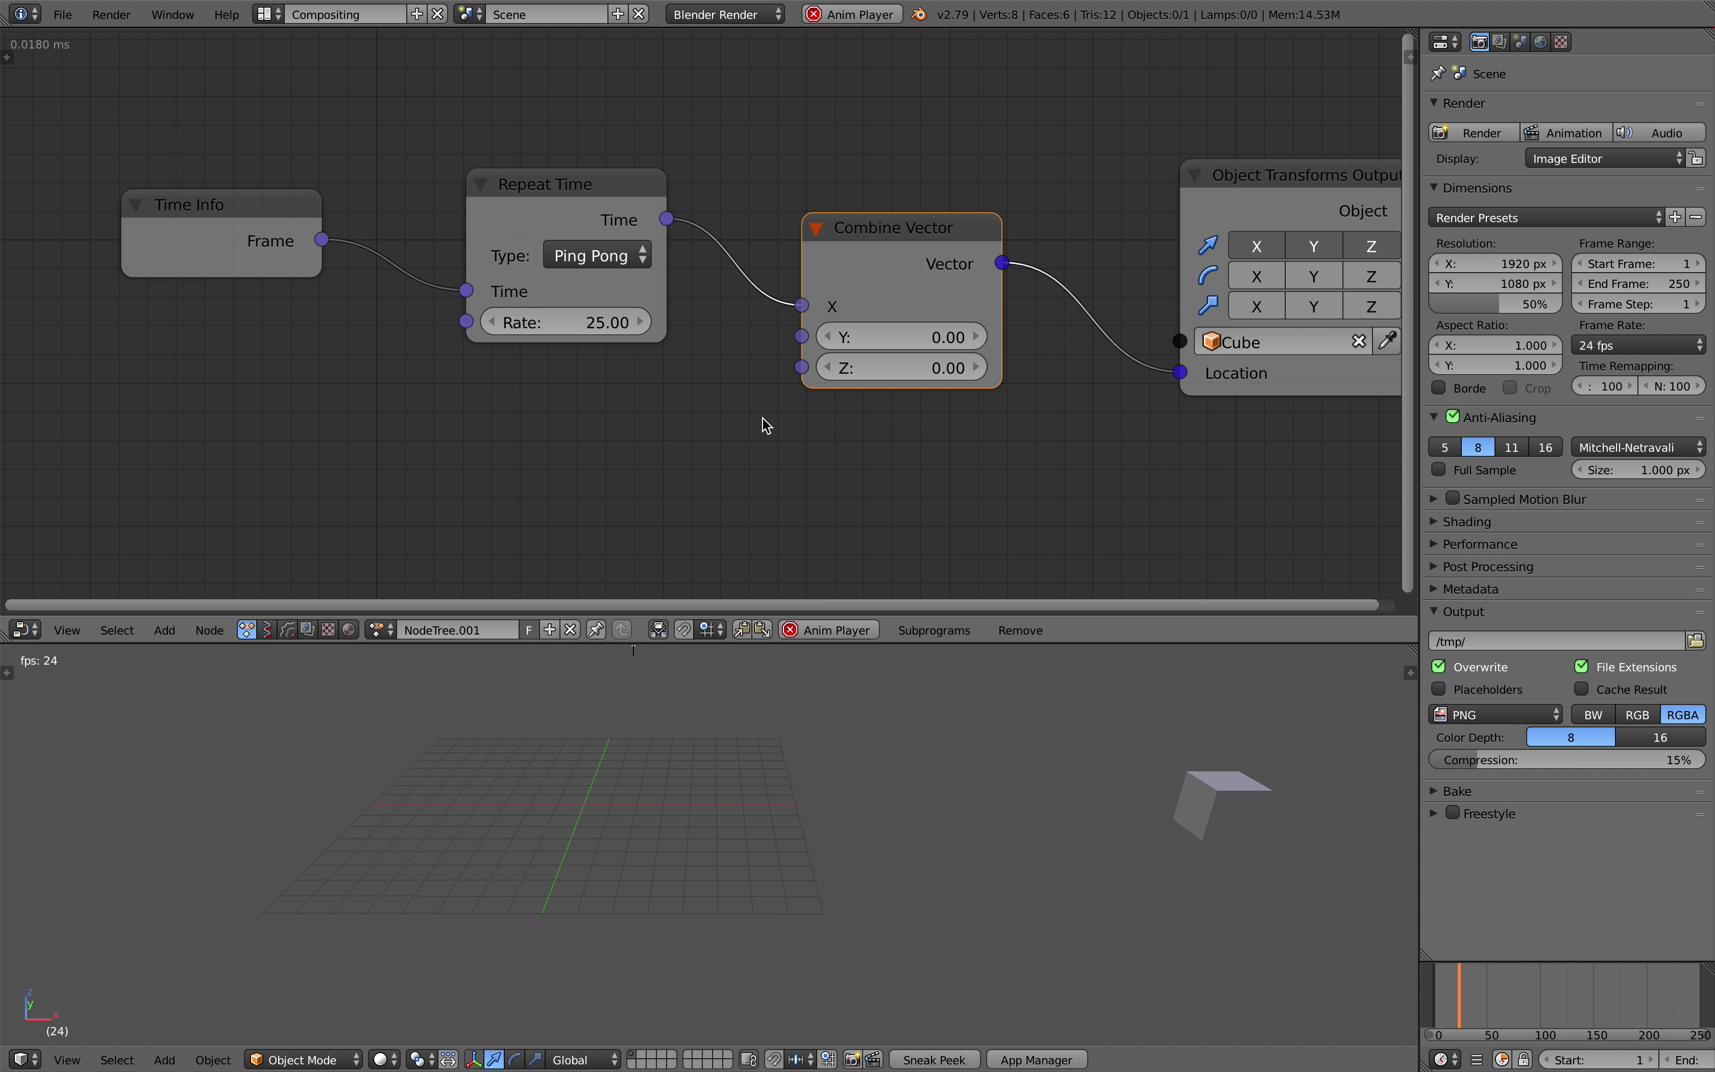
- Set the Repeat Time node's rate to 20 and stop the animation playback
click(602, 320)
text(20)
key(Return)
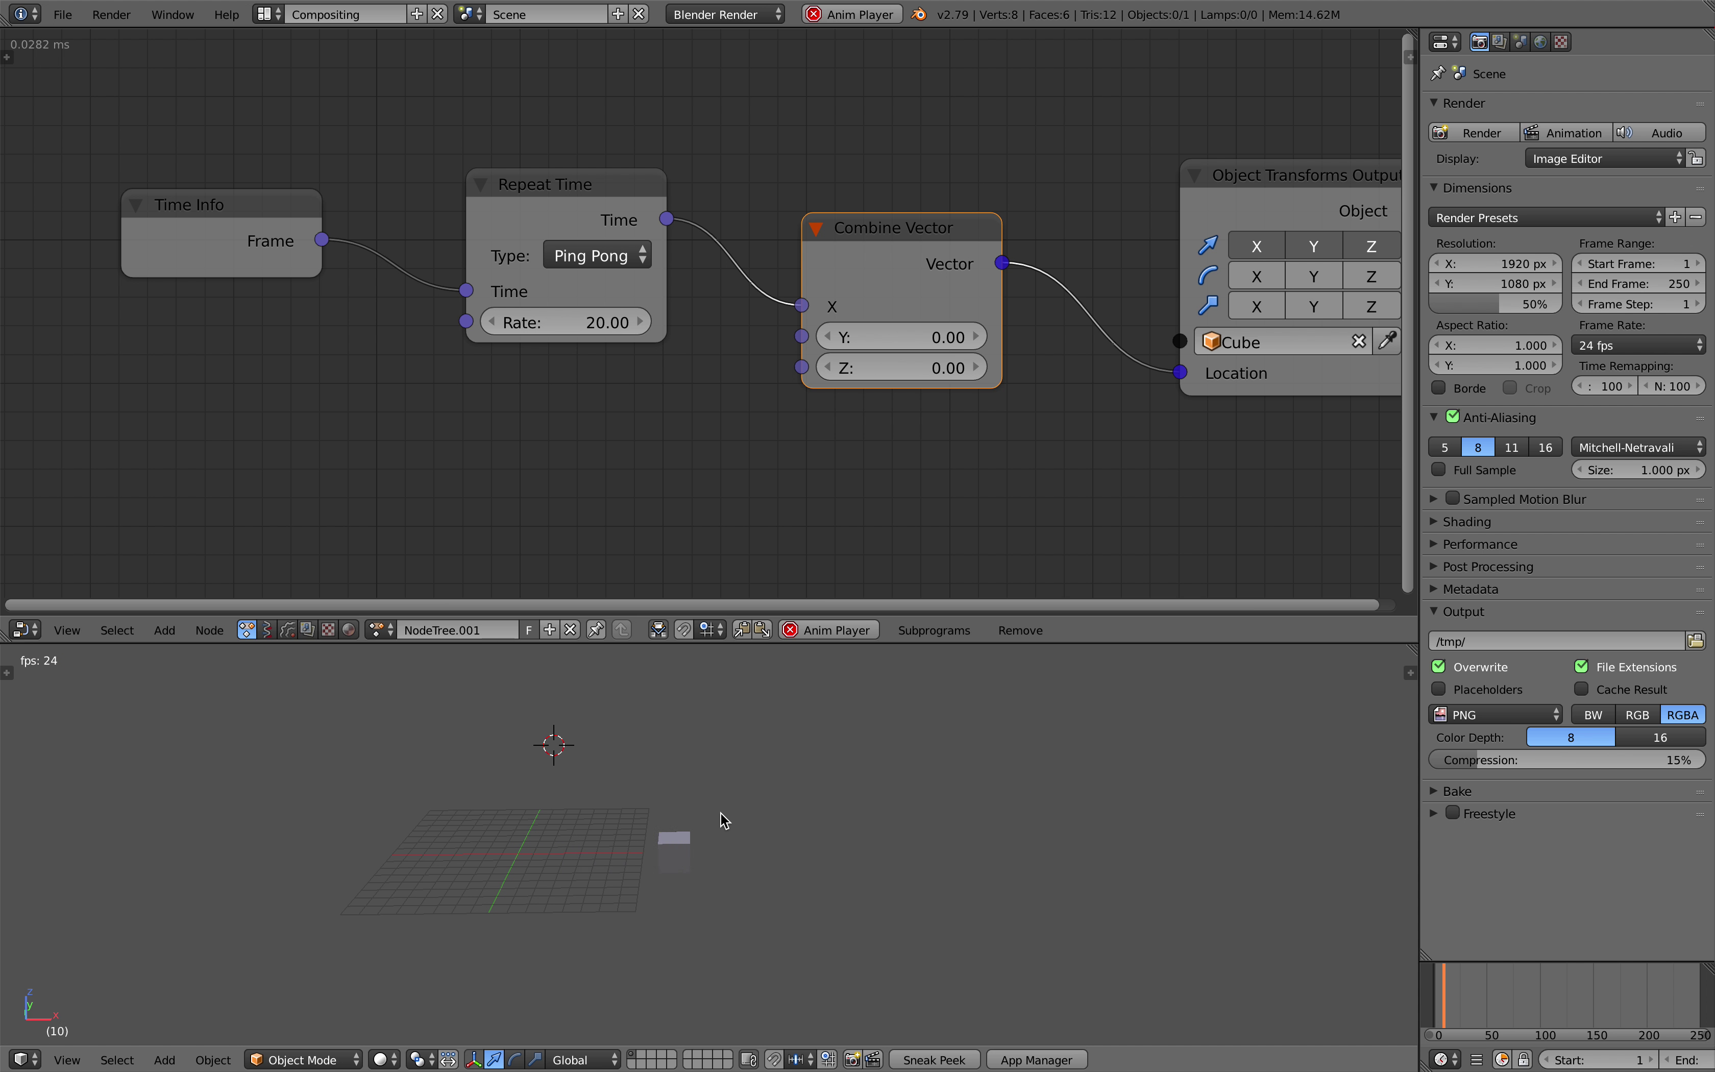
key(Escape)
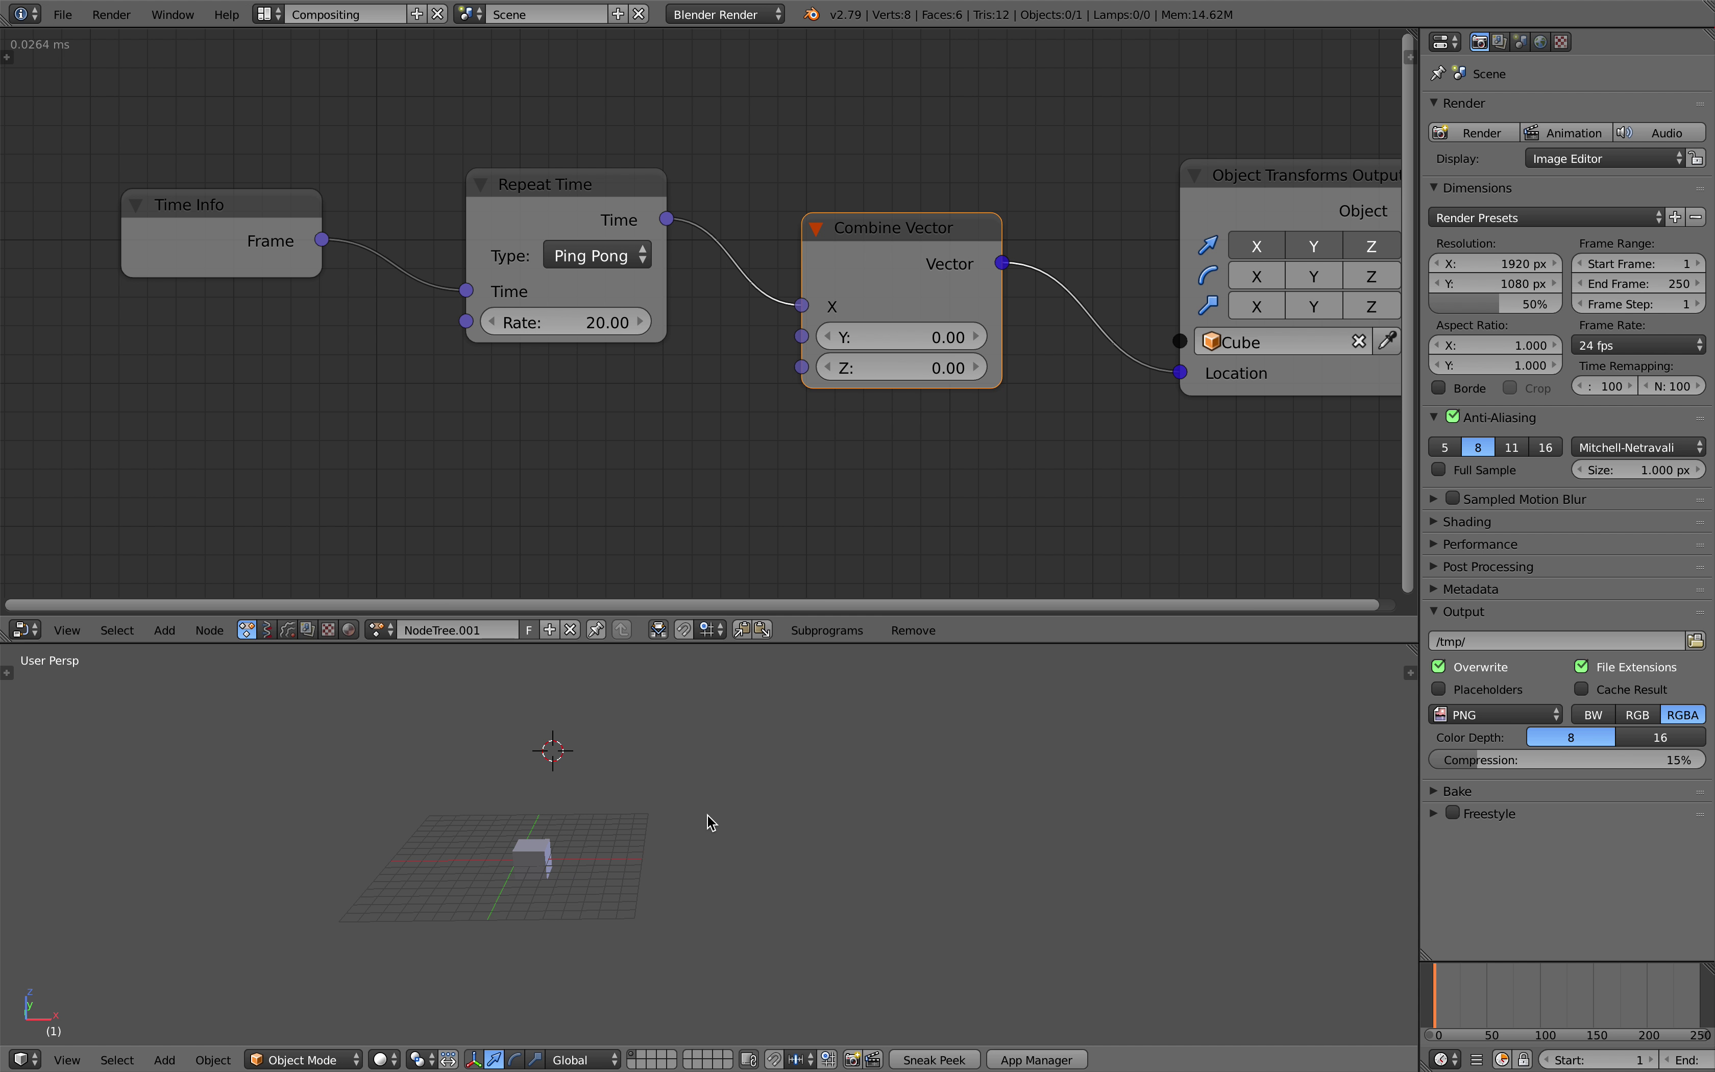
- Sketch a zigzag graph in the 3D view with a horizontal axis labelled t and a vertical axis starting at 0
middle_drag(707, 815, 698, 826)
click(689, 794)
click(715, 787)
mouse_move(735, 802)
mouse_down()
mouse_move(779, 727)
mouse_move(844, 792)
mouse_move(887, 733)
mouse_move(949, 787)
mouse_move(991, 740)
mouse_move(1099, 789)
mouse_up()
mouse_move(728, 857)
mouse_down()
mouse_move(850, 836)
mouse_move(1069, 840)
mouse_move(1049, 858)
mouse_up()
drag(887, 882, 934, 898)
mouse_move(704, 814)
mouse_down()
mouse_move(685, 713)
mouse_move(701, 722)
mouse_move(680, 809)
mouse_up()
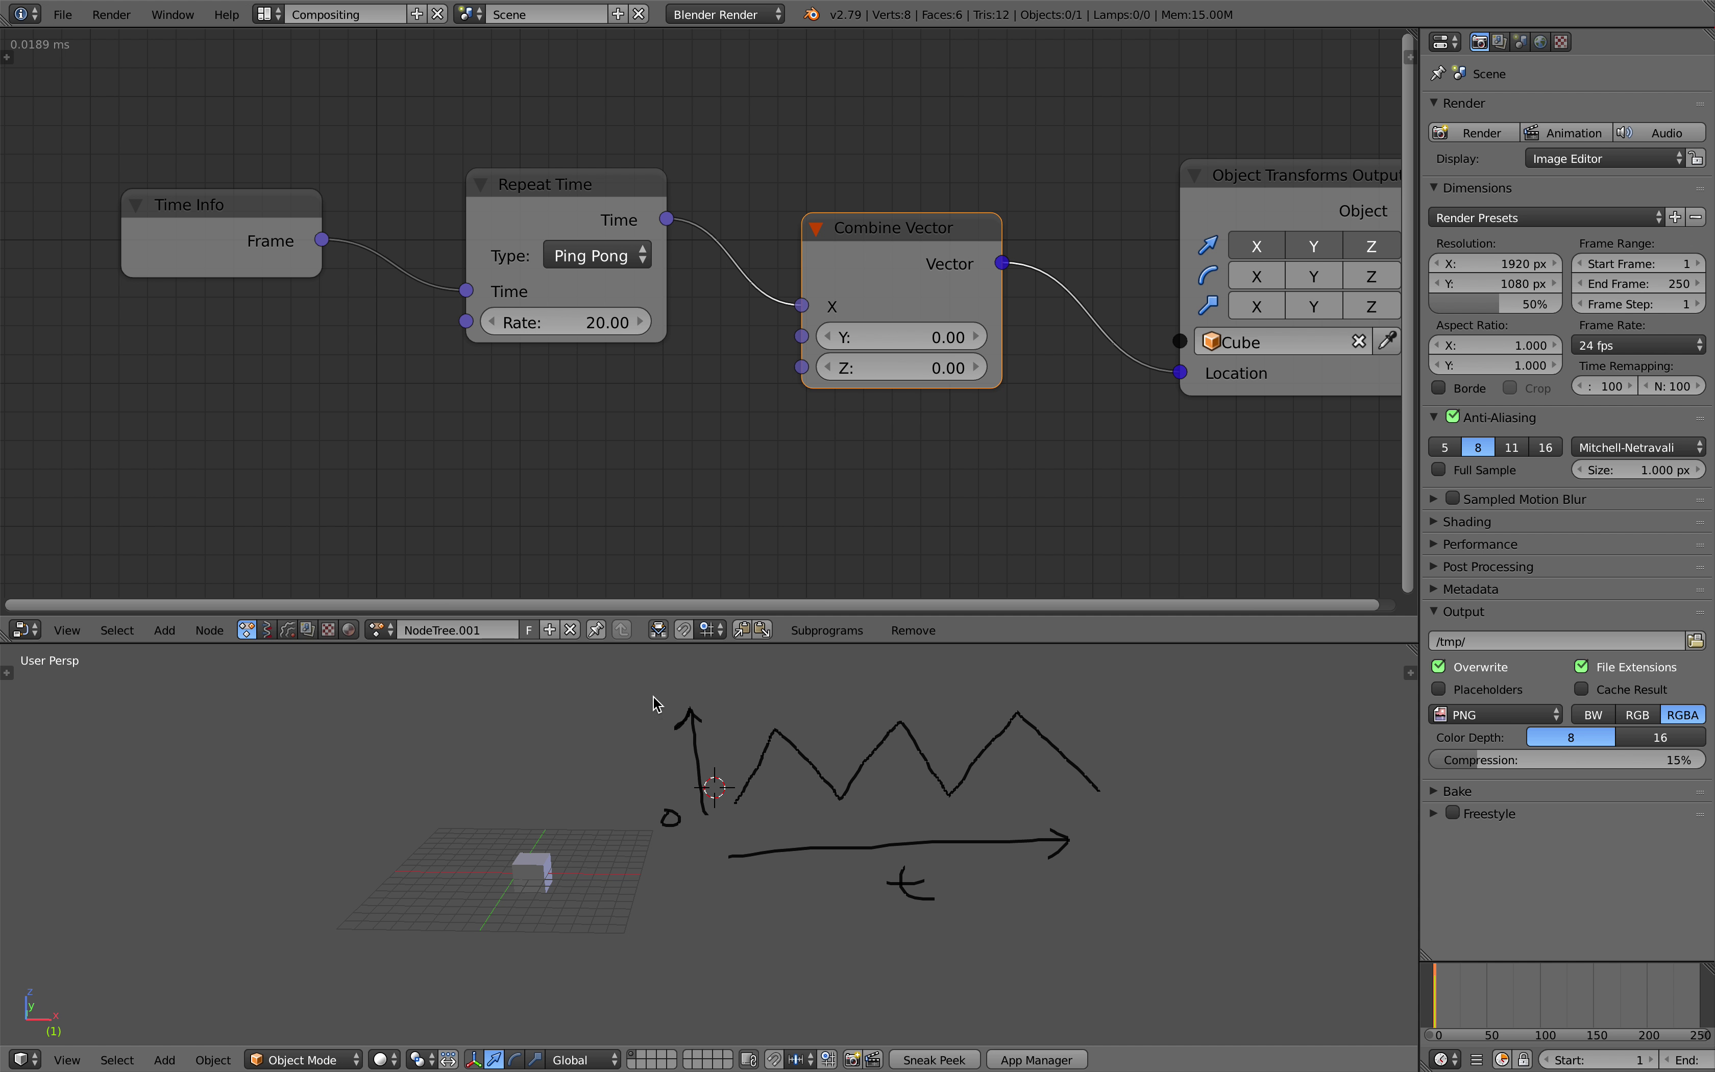
- Label the vertical axis's upper end 1 and sketch a sine wave beside the zigzag, marked 1 and -1
shift+middle_drag(1060, 799, 762, 790)
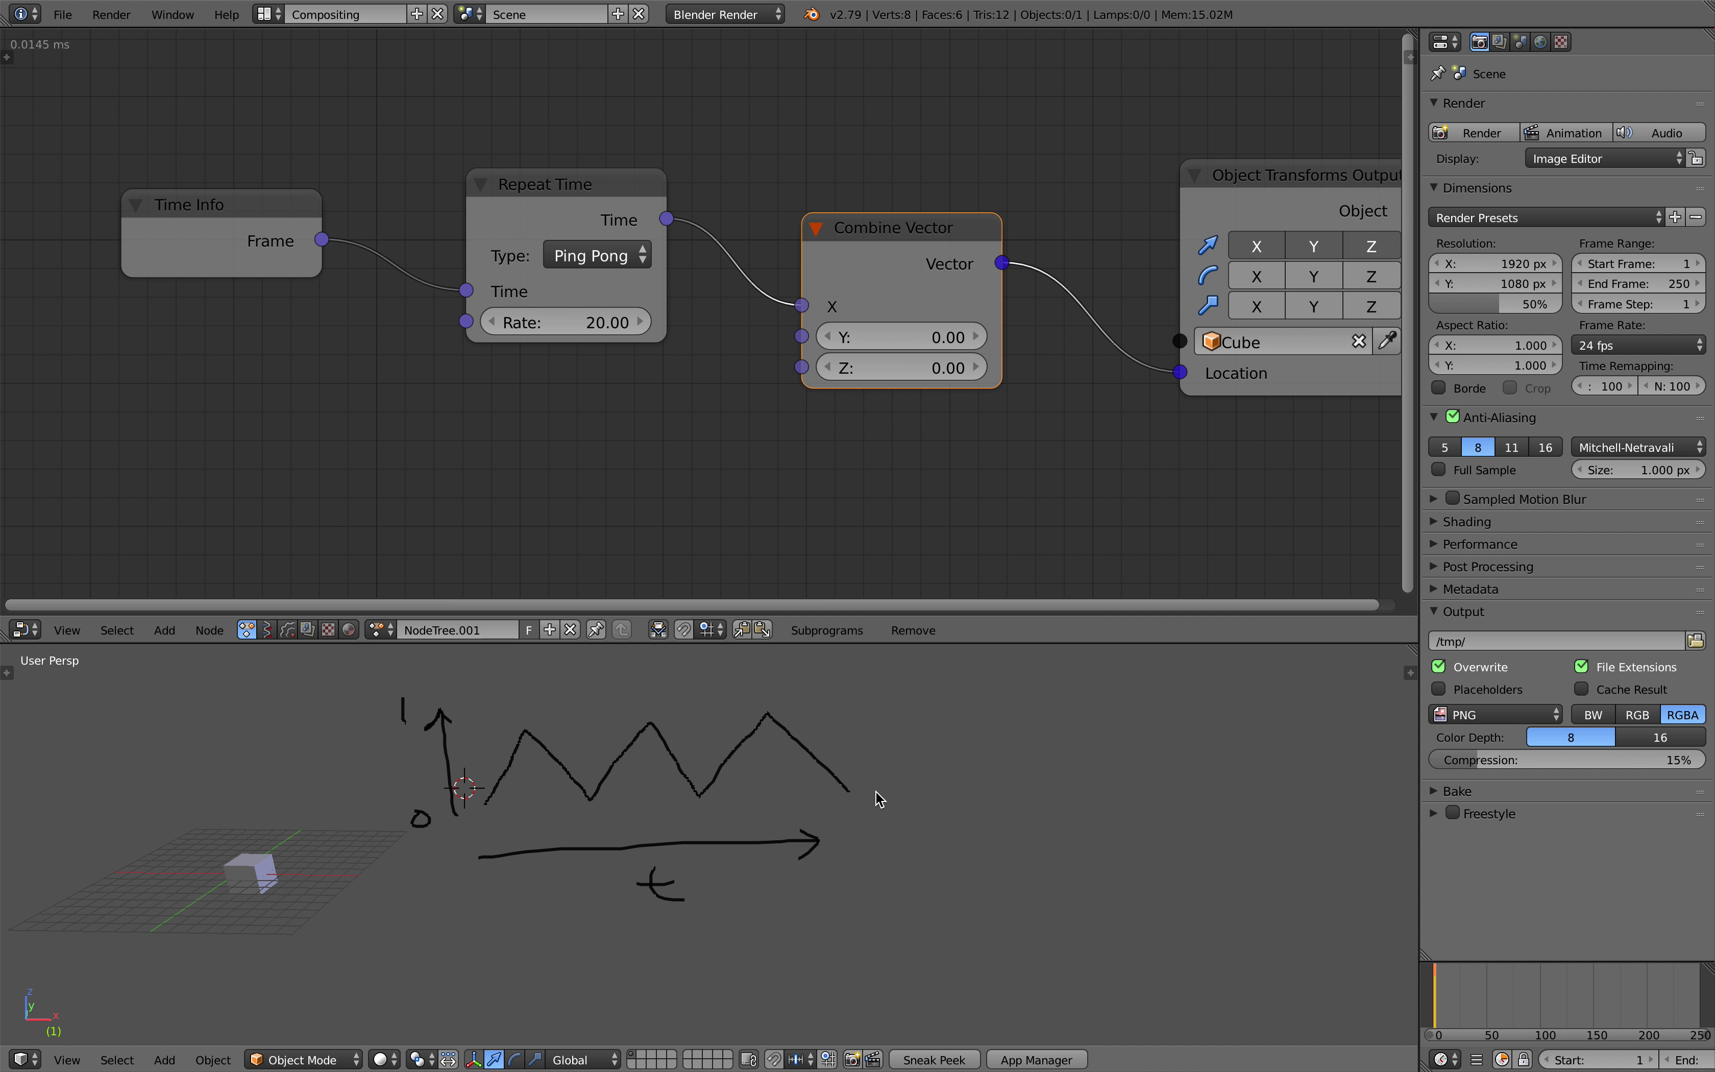
mouse_move(882, 815)
mouse_down()
mouse_move(905, 767)
mouse_move(989, 744)
mouse_move(1070, 854)
mouse_move(1132, 737)
mouse_move(1304, 815)
mouse_up()
drag(916, 904, 961, 921)
drag(920, 662, 923, 692)
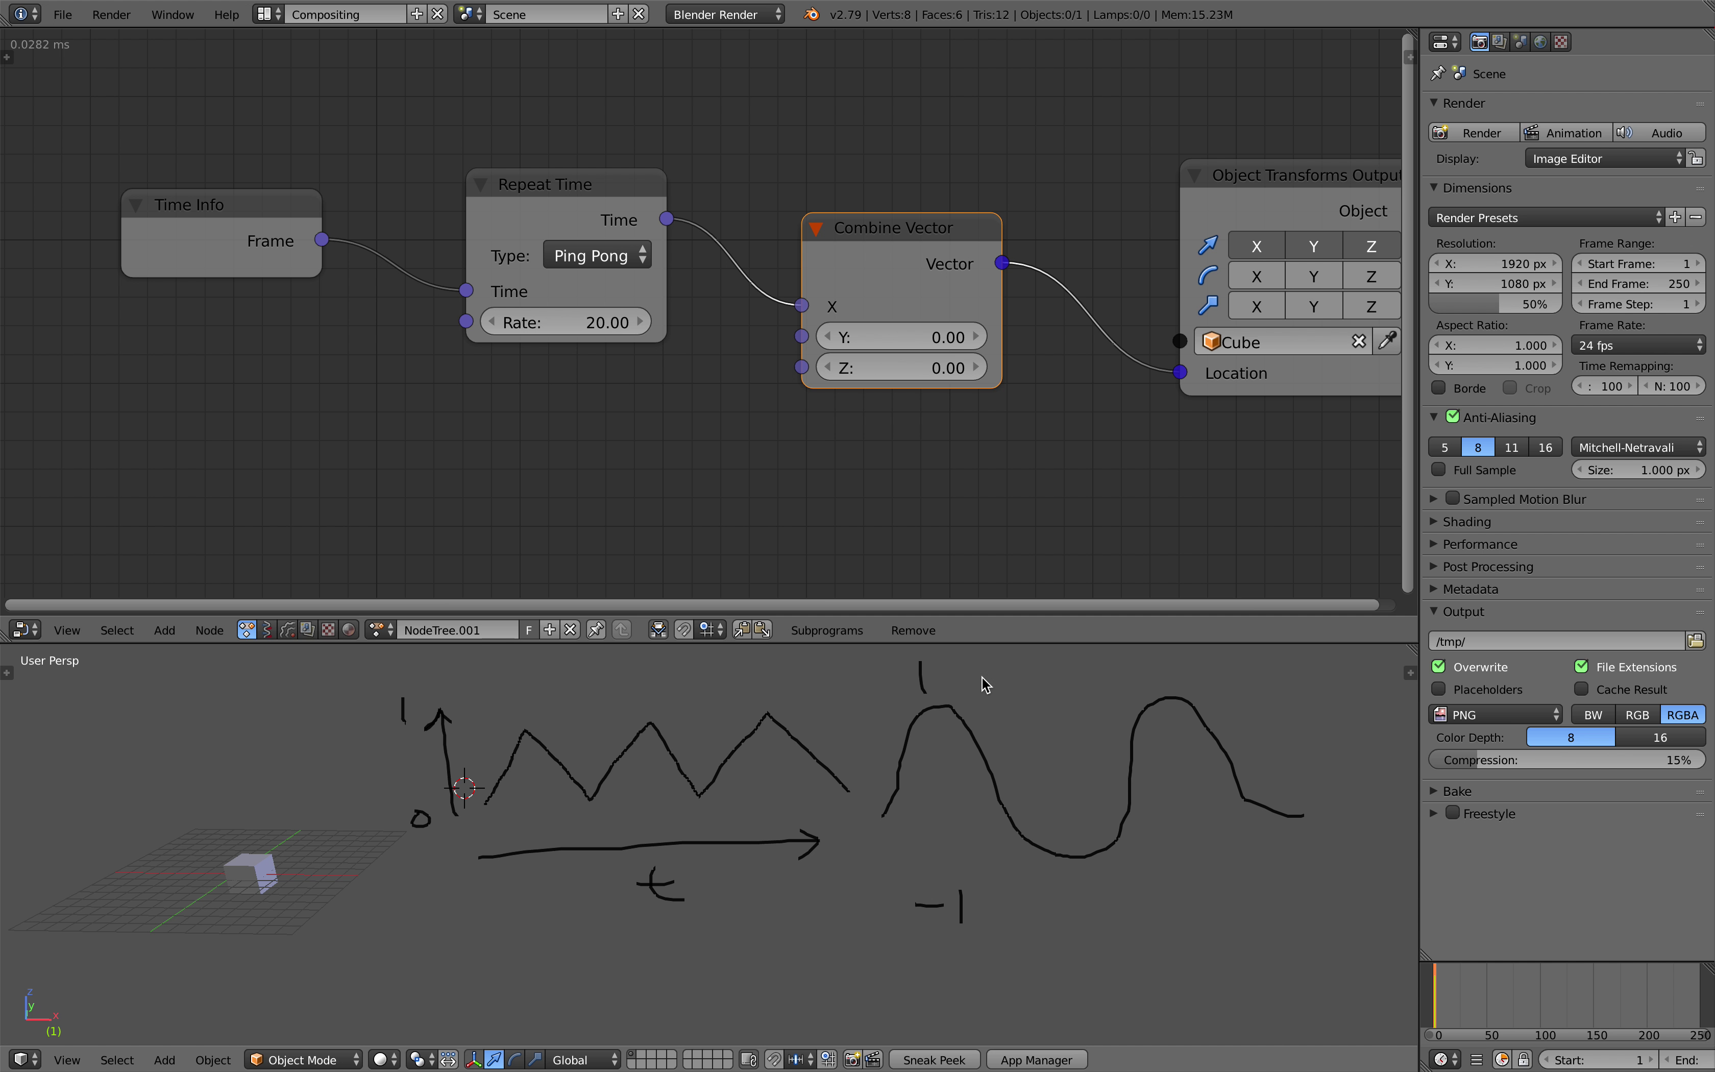
- Start a new file with the default startup scene
middle_drag(846, 756, 760, 766)
click(62, 15)
click(79, 35)
click(78, 50)
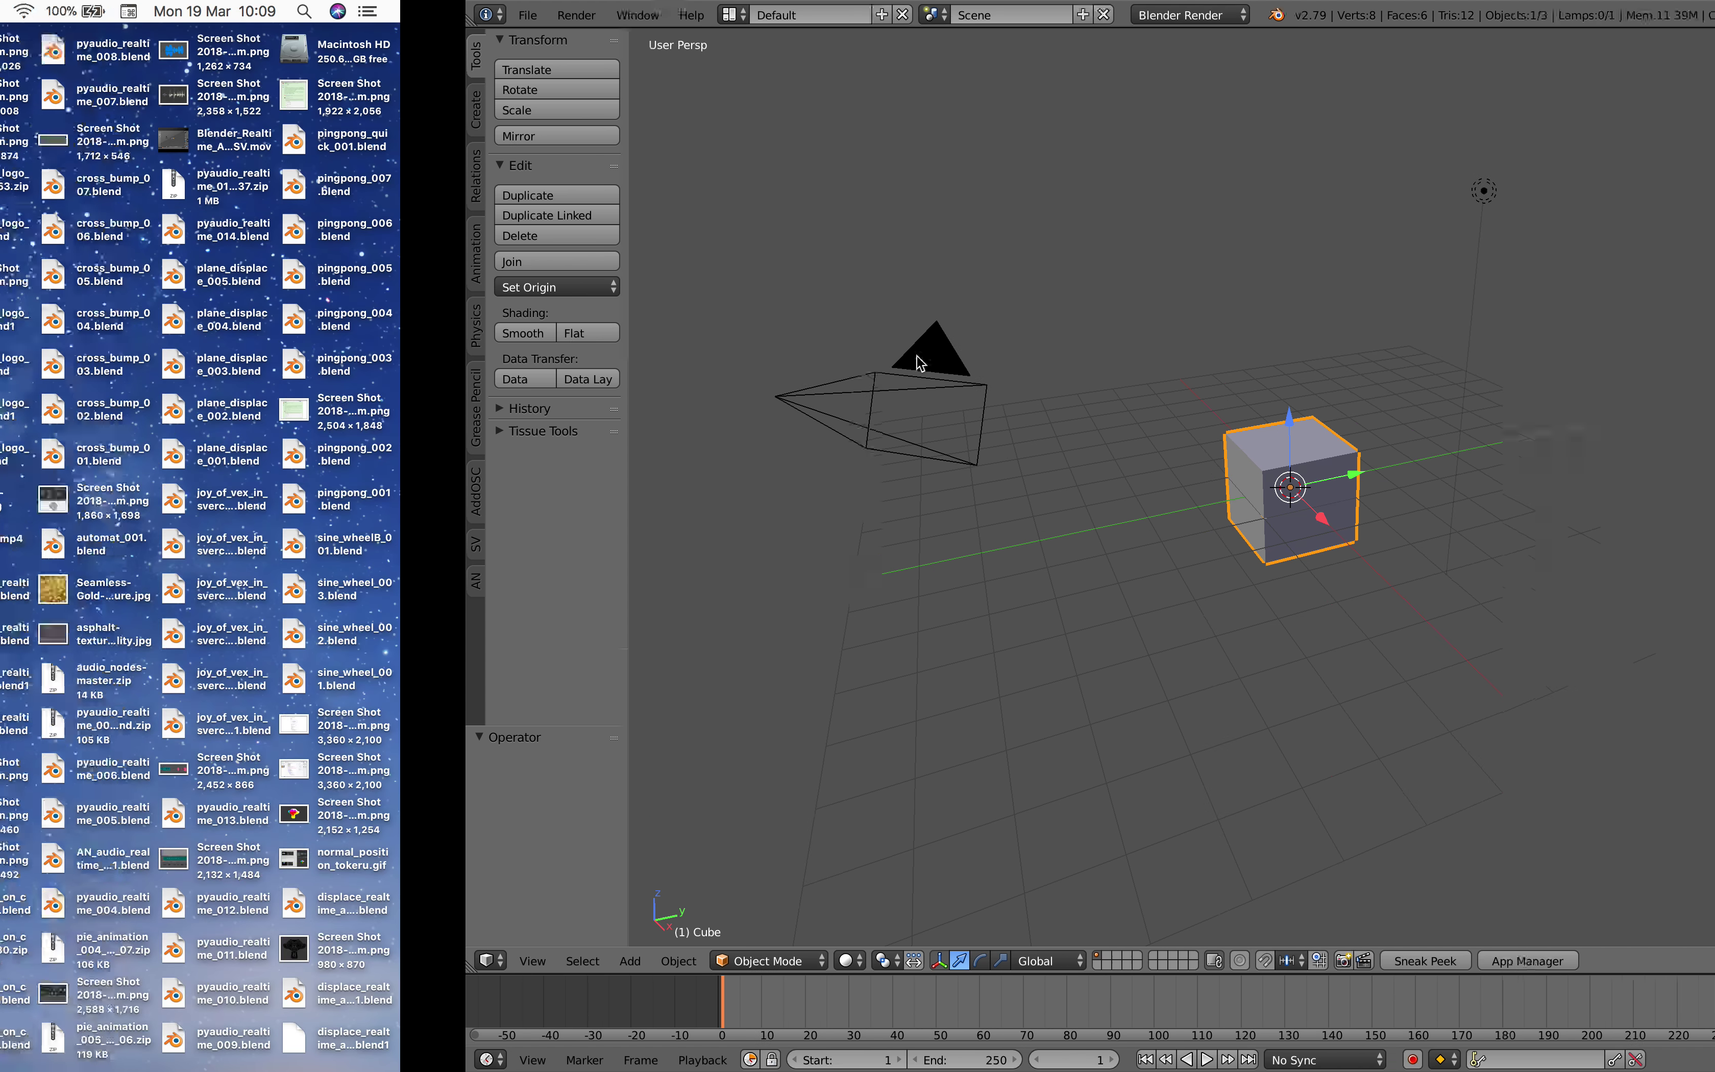
- Preview the desktop screenshot of the Unity answer to read its ping-pong formula and pseudo-code, and return to Blender
click(1609, 95)
key(space)
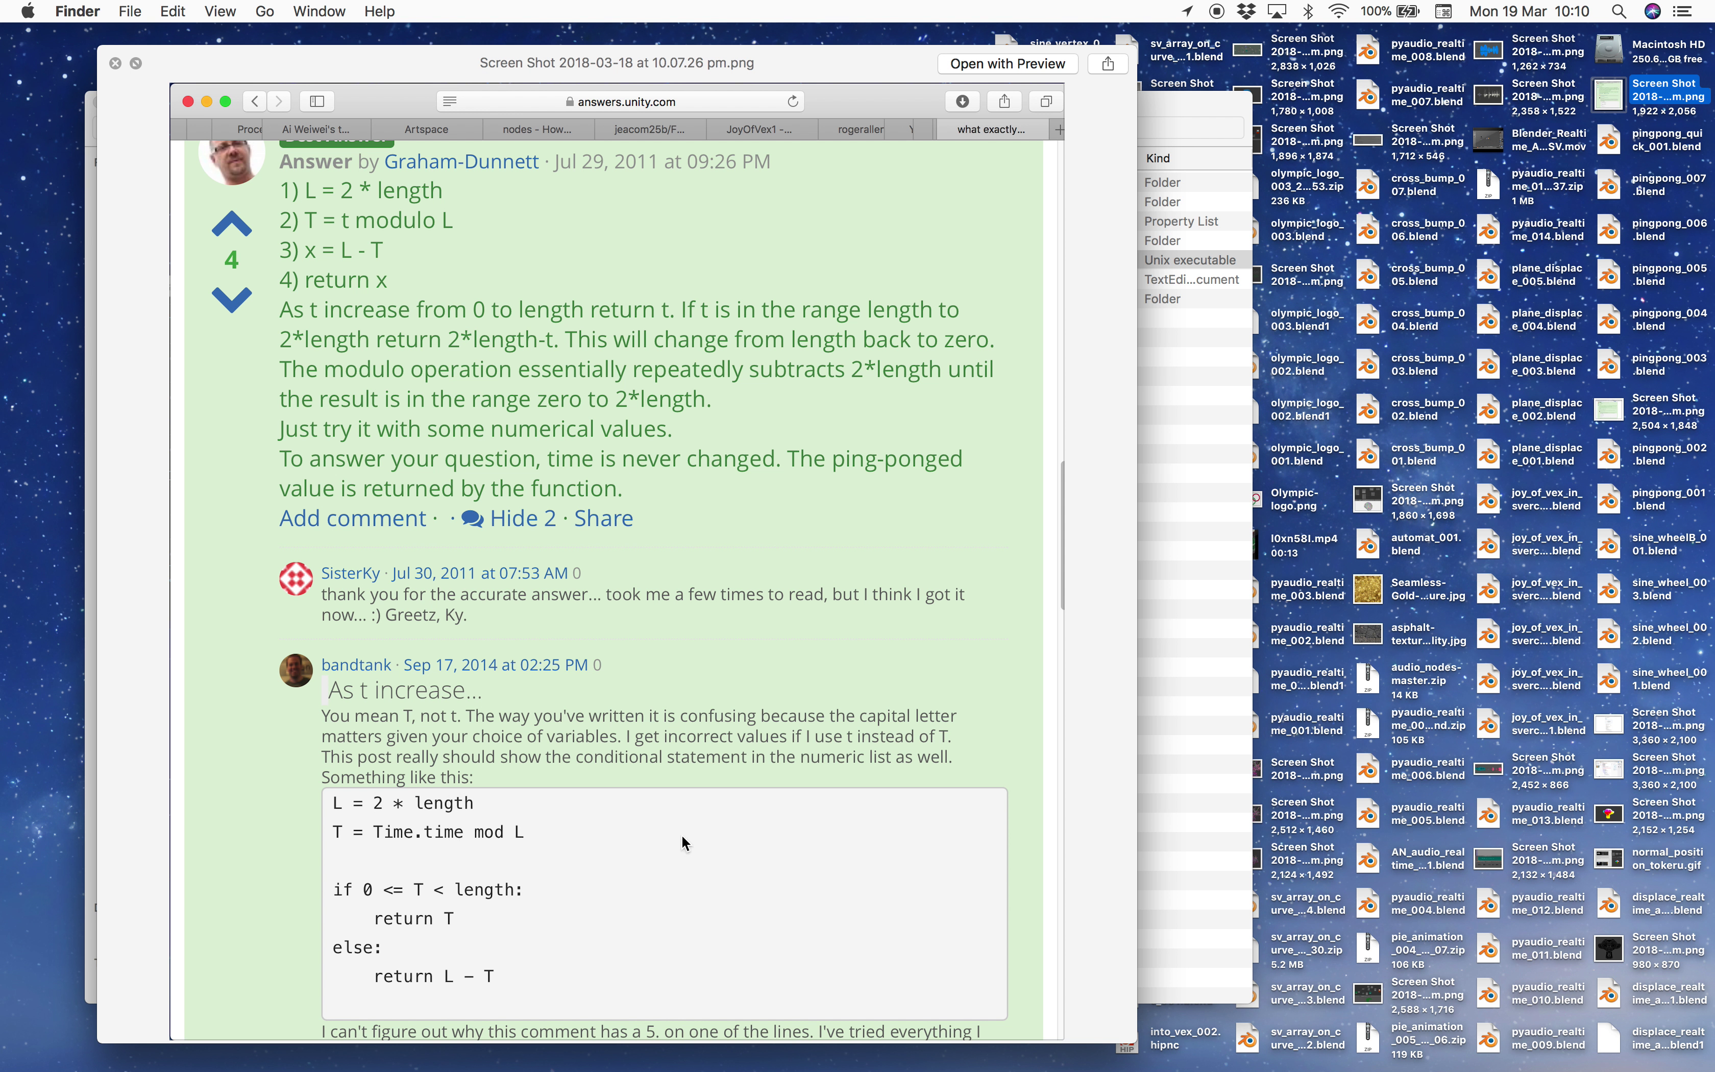
drag(619, 71, 633, 57)
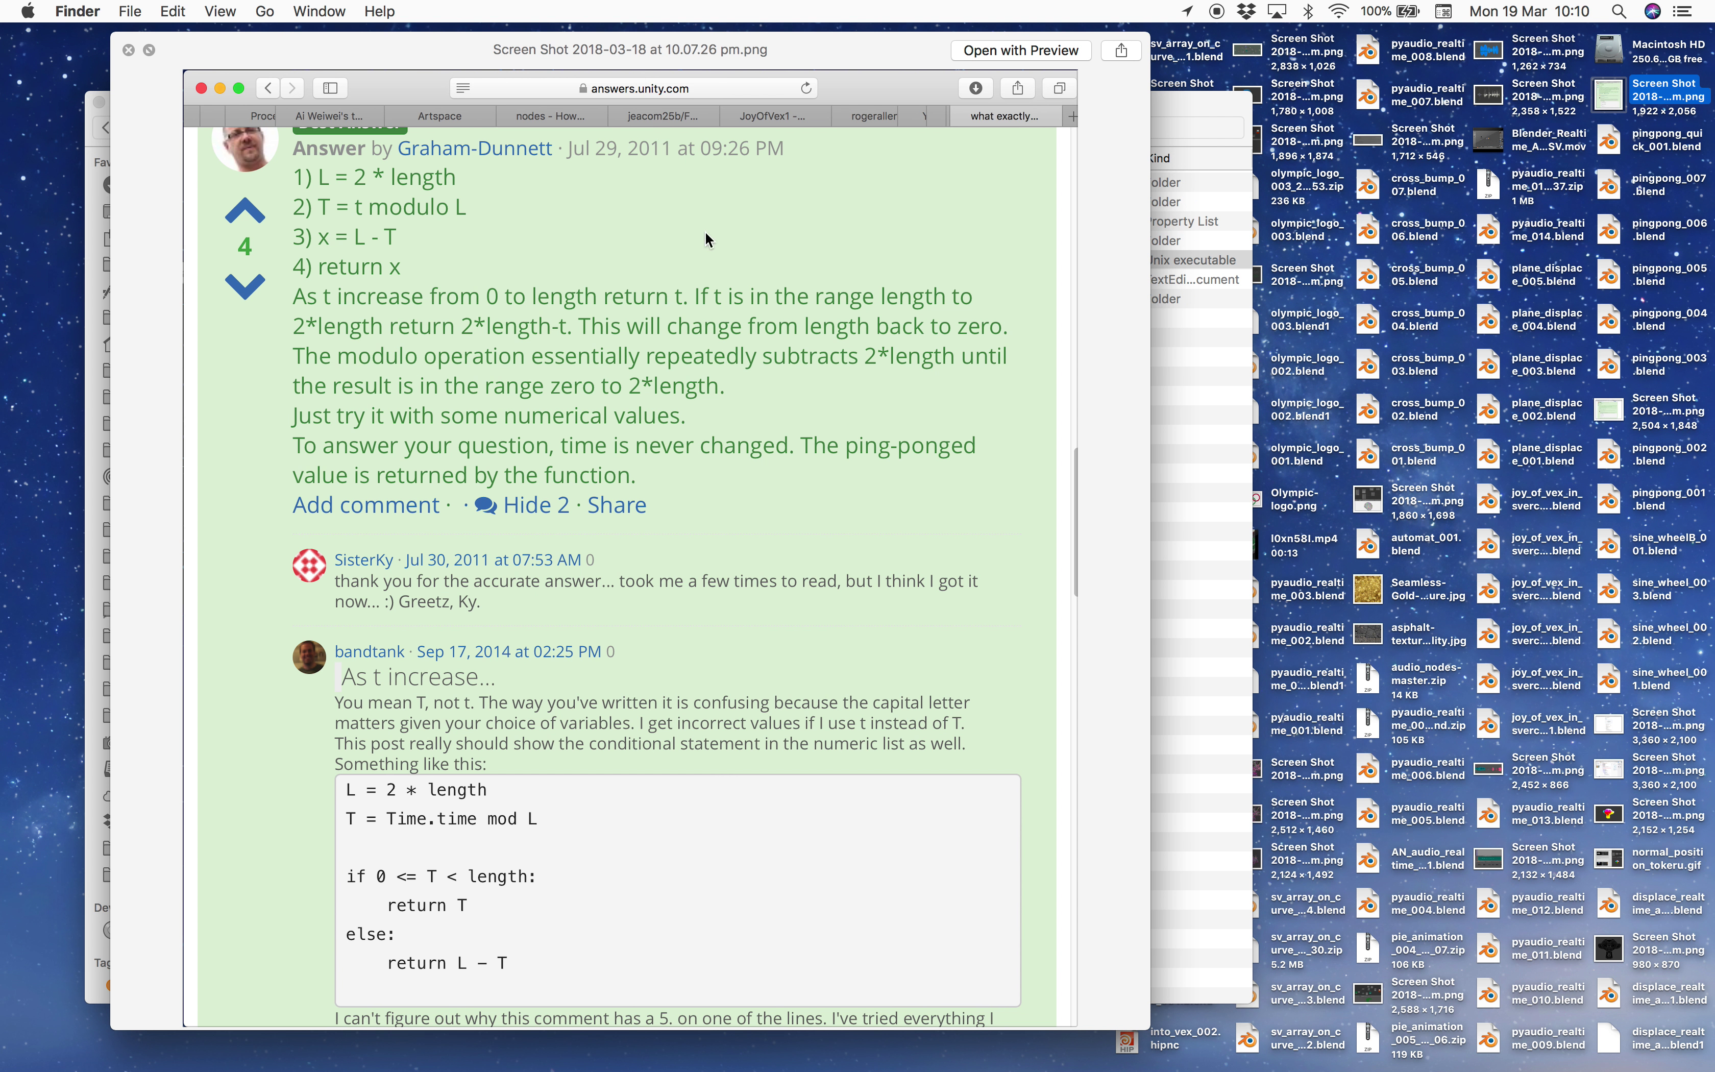
key(ctrl+Right)
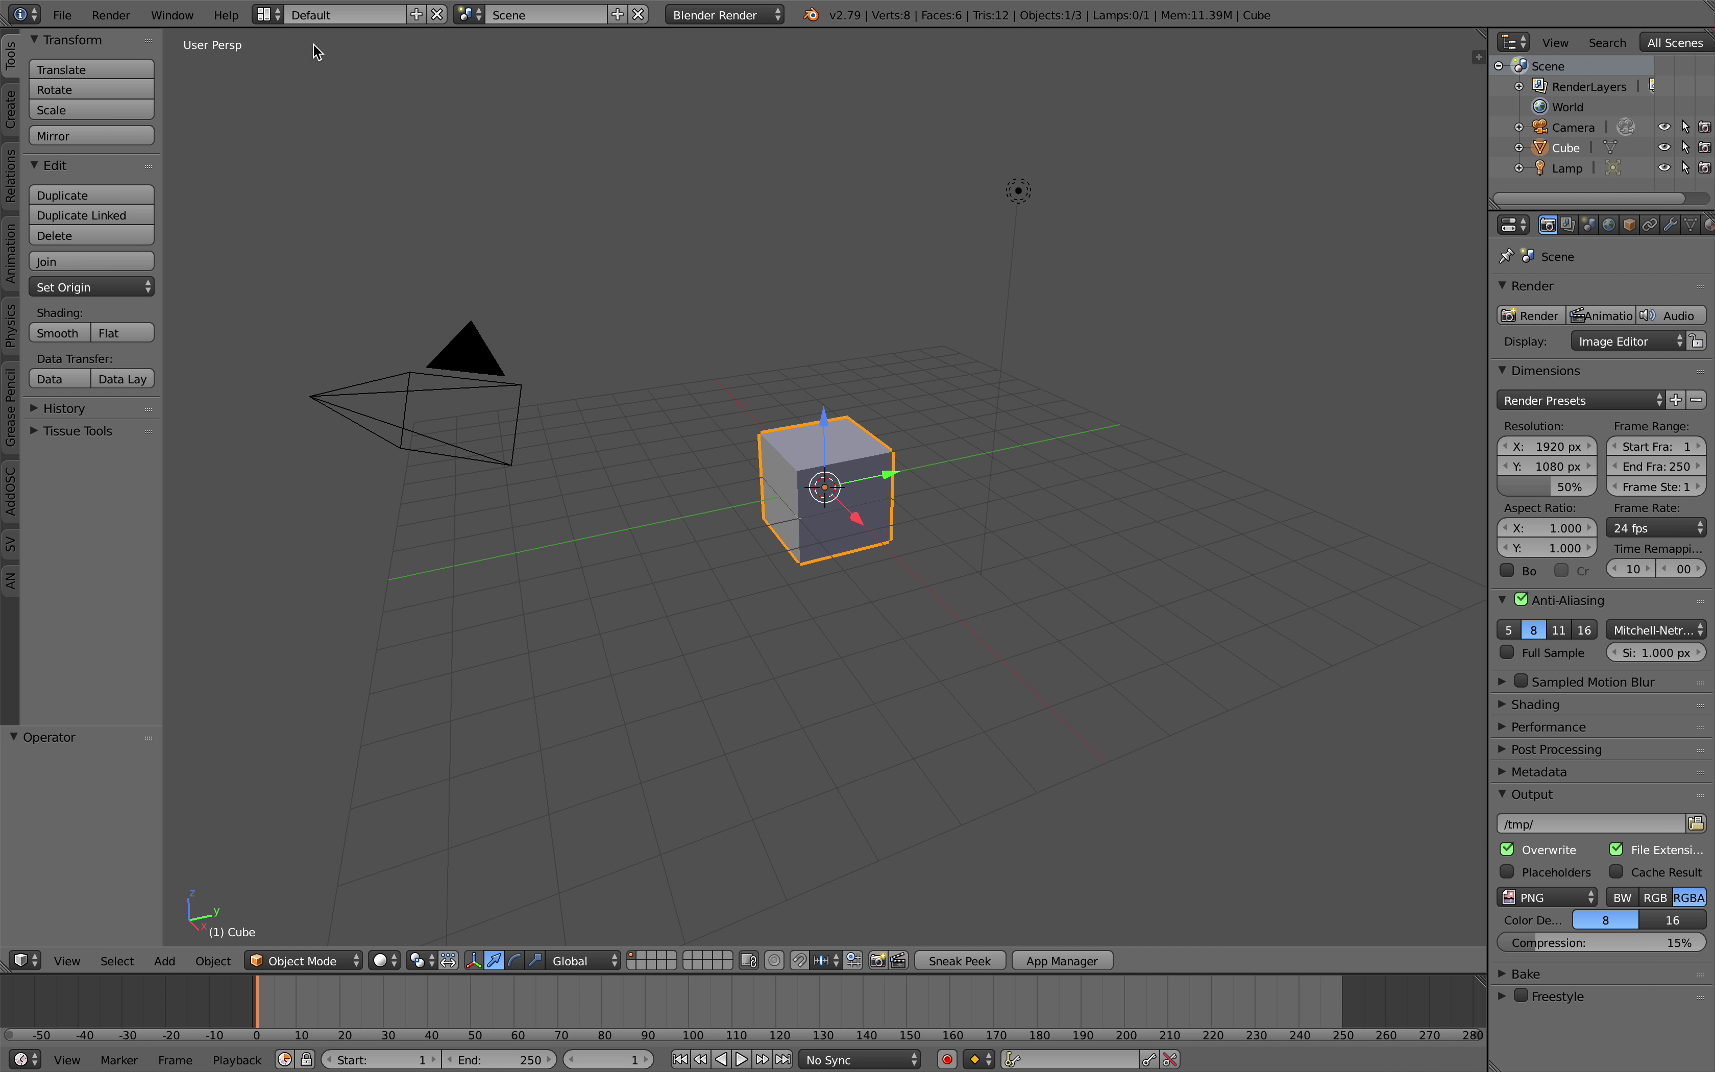
- Switch the screen layout to Compositing and create a new Sverchok node tree
click(271, 17)
click(284, 85)
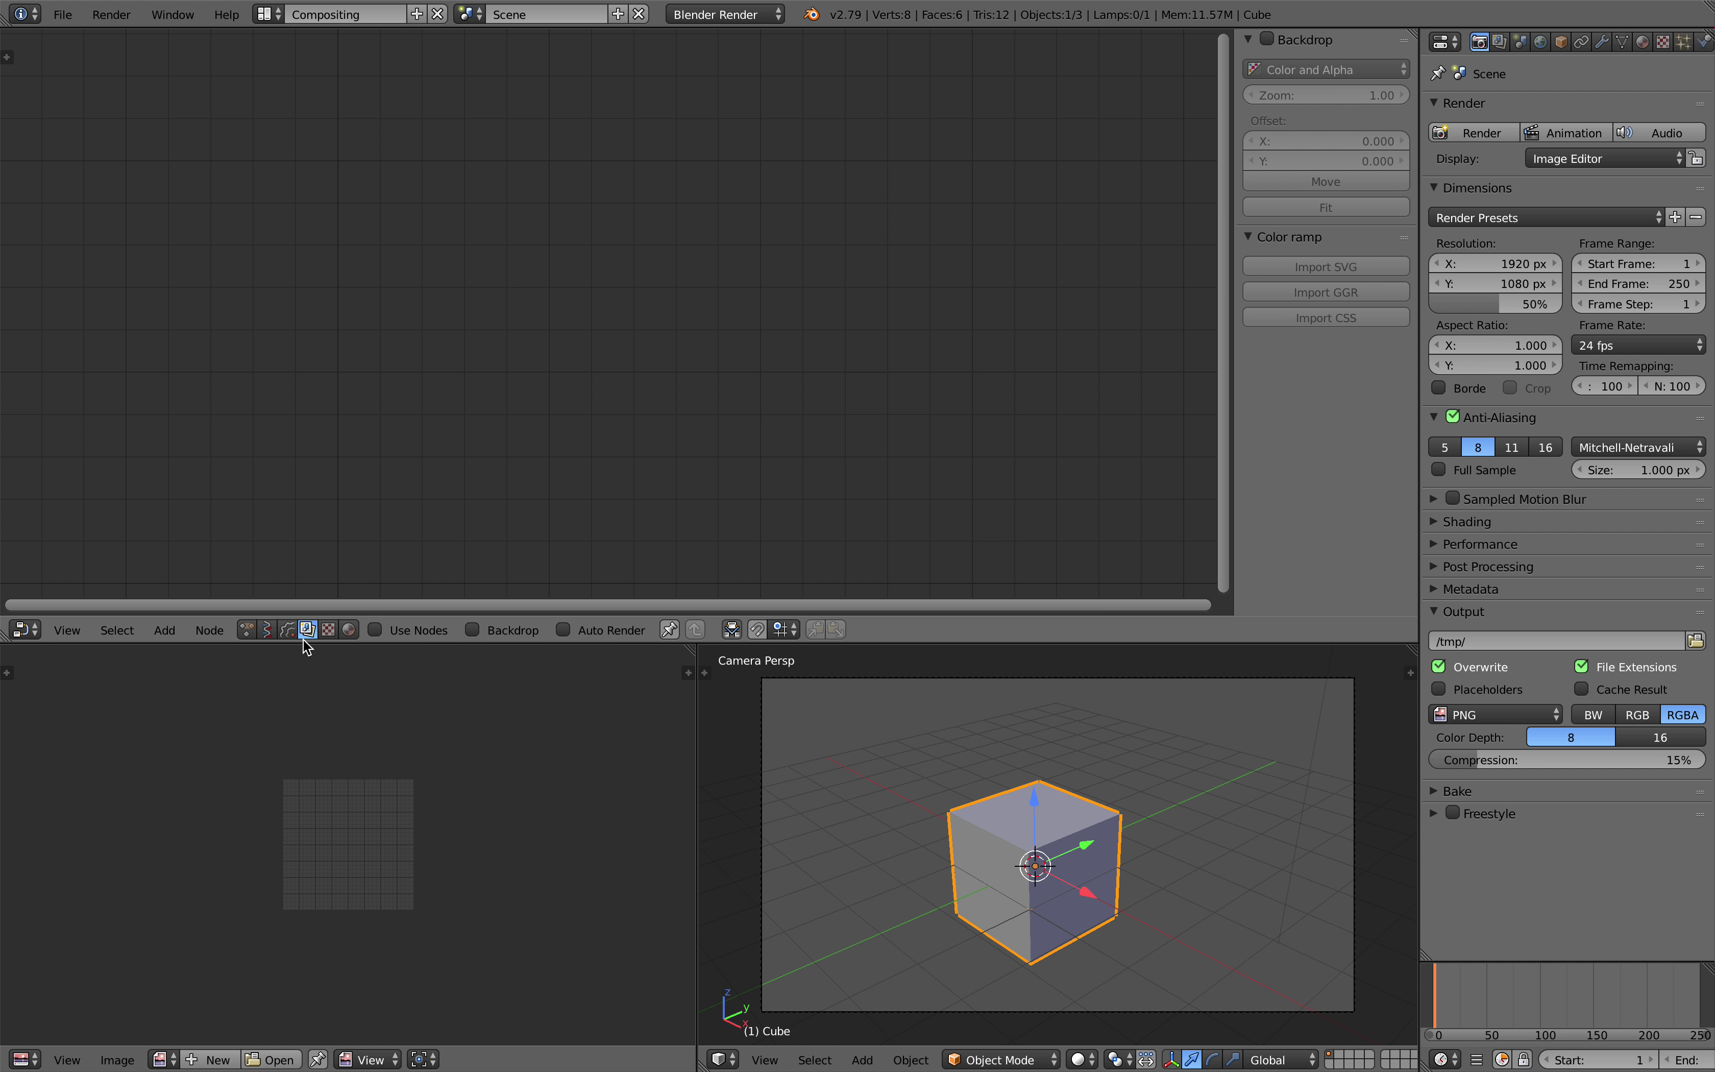
click(268, 631)
click(453, 630)
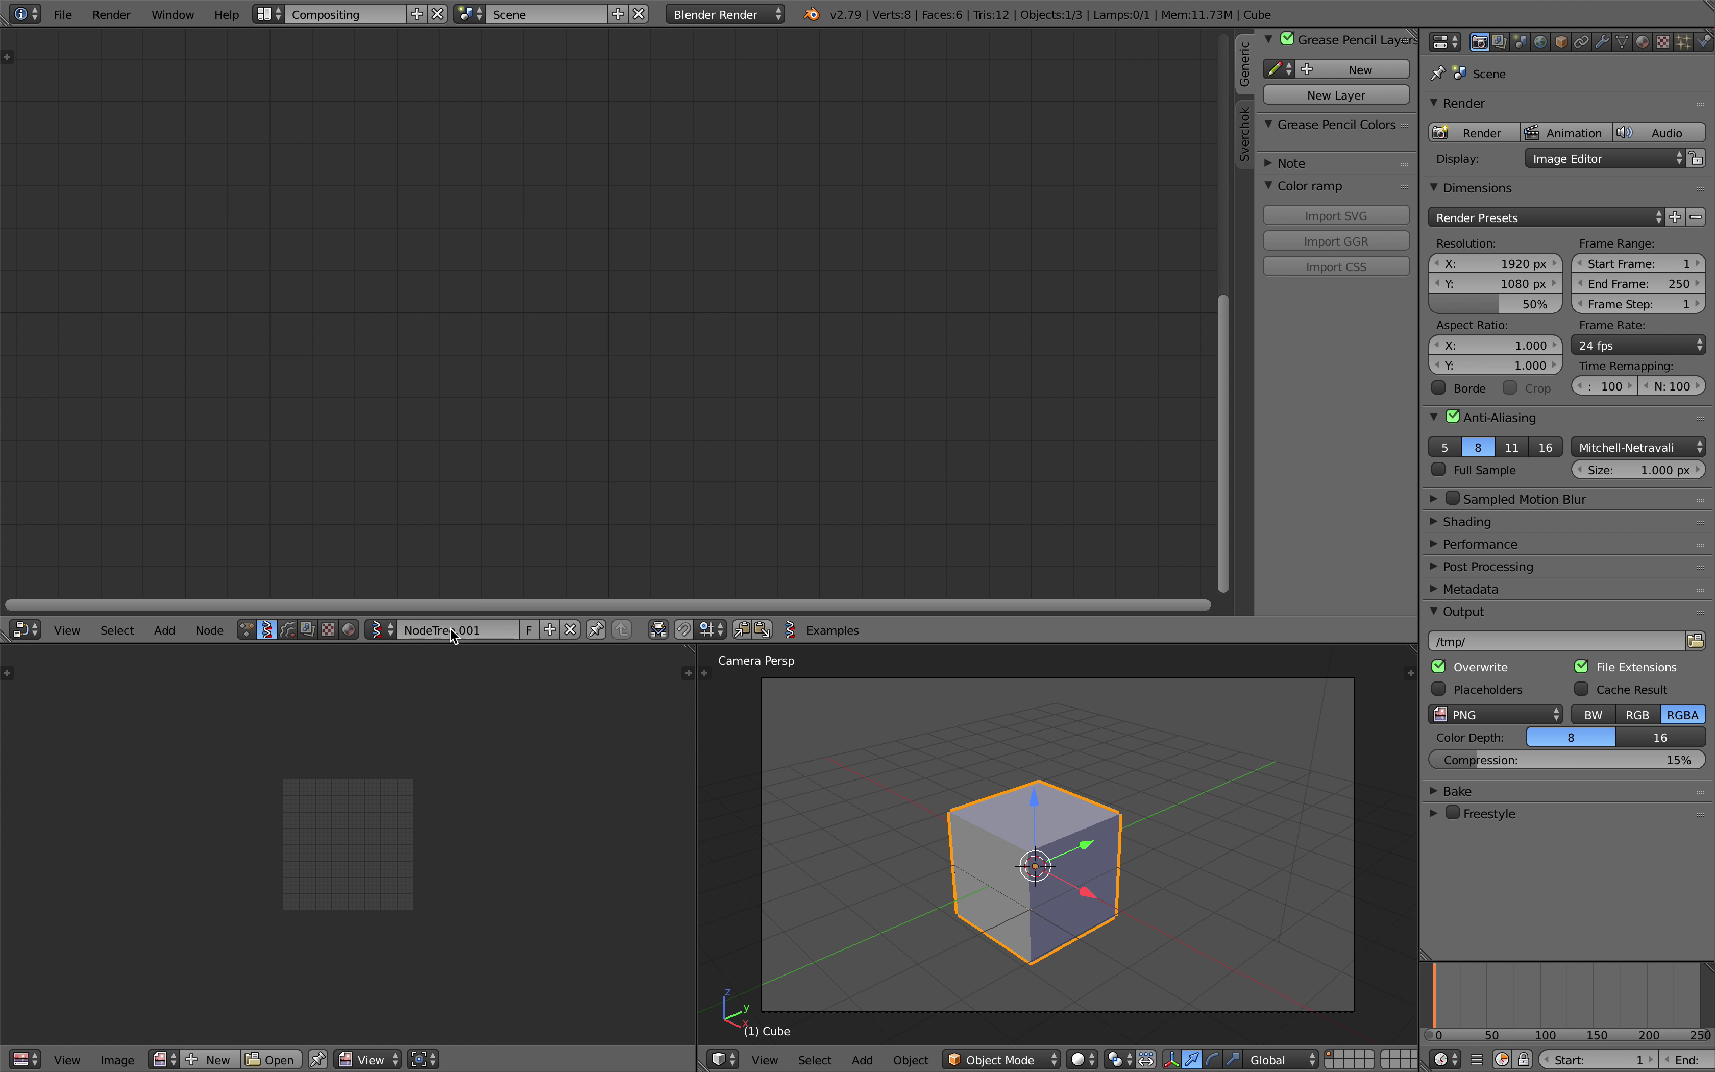
- Expand the 3D view over the image editor and delete all objects from the default scene
drag(692, 654, 533, 676)
middle_drag(730, 769, 683, 753)
scroll(714, 758, down, 3)
key(a)
key(a)
key(Delete)
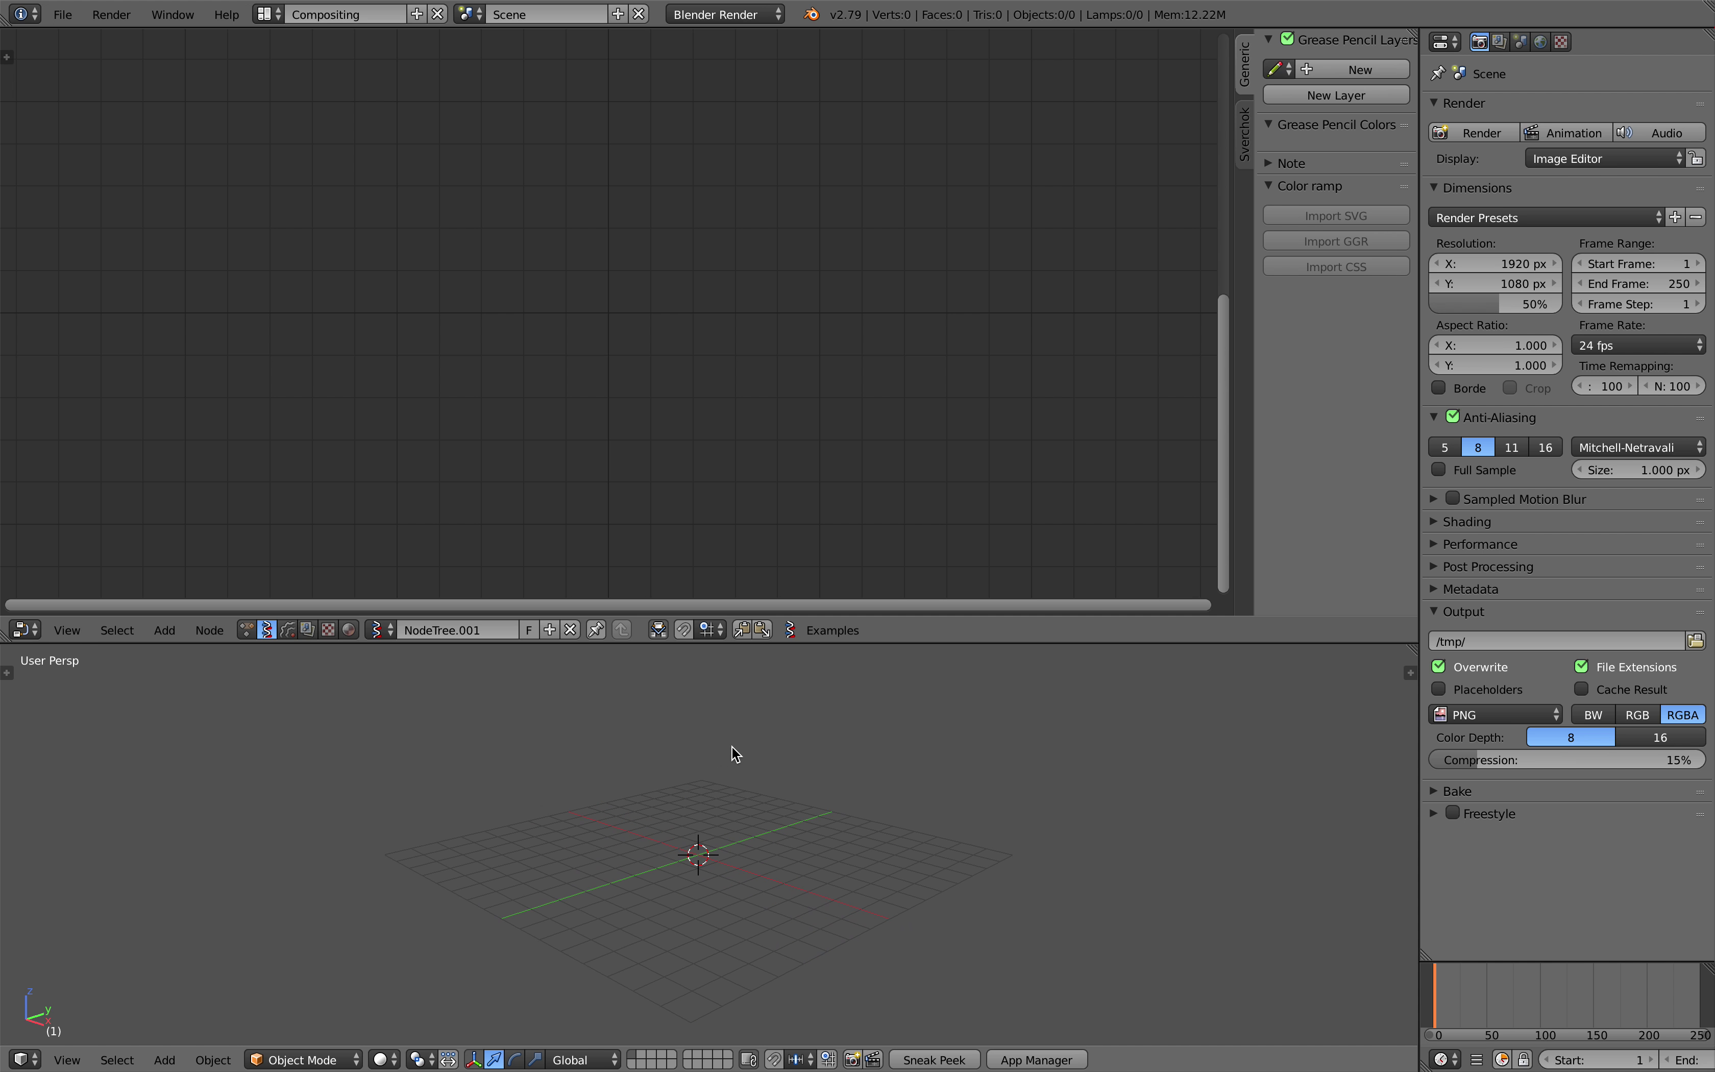
- Save the Blender file to the Desktop as pingpong_demo_001.blend
key(ctrl+s)
double_click(298, 92)
text(pin)
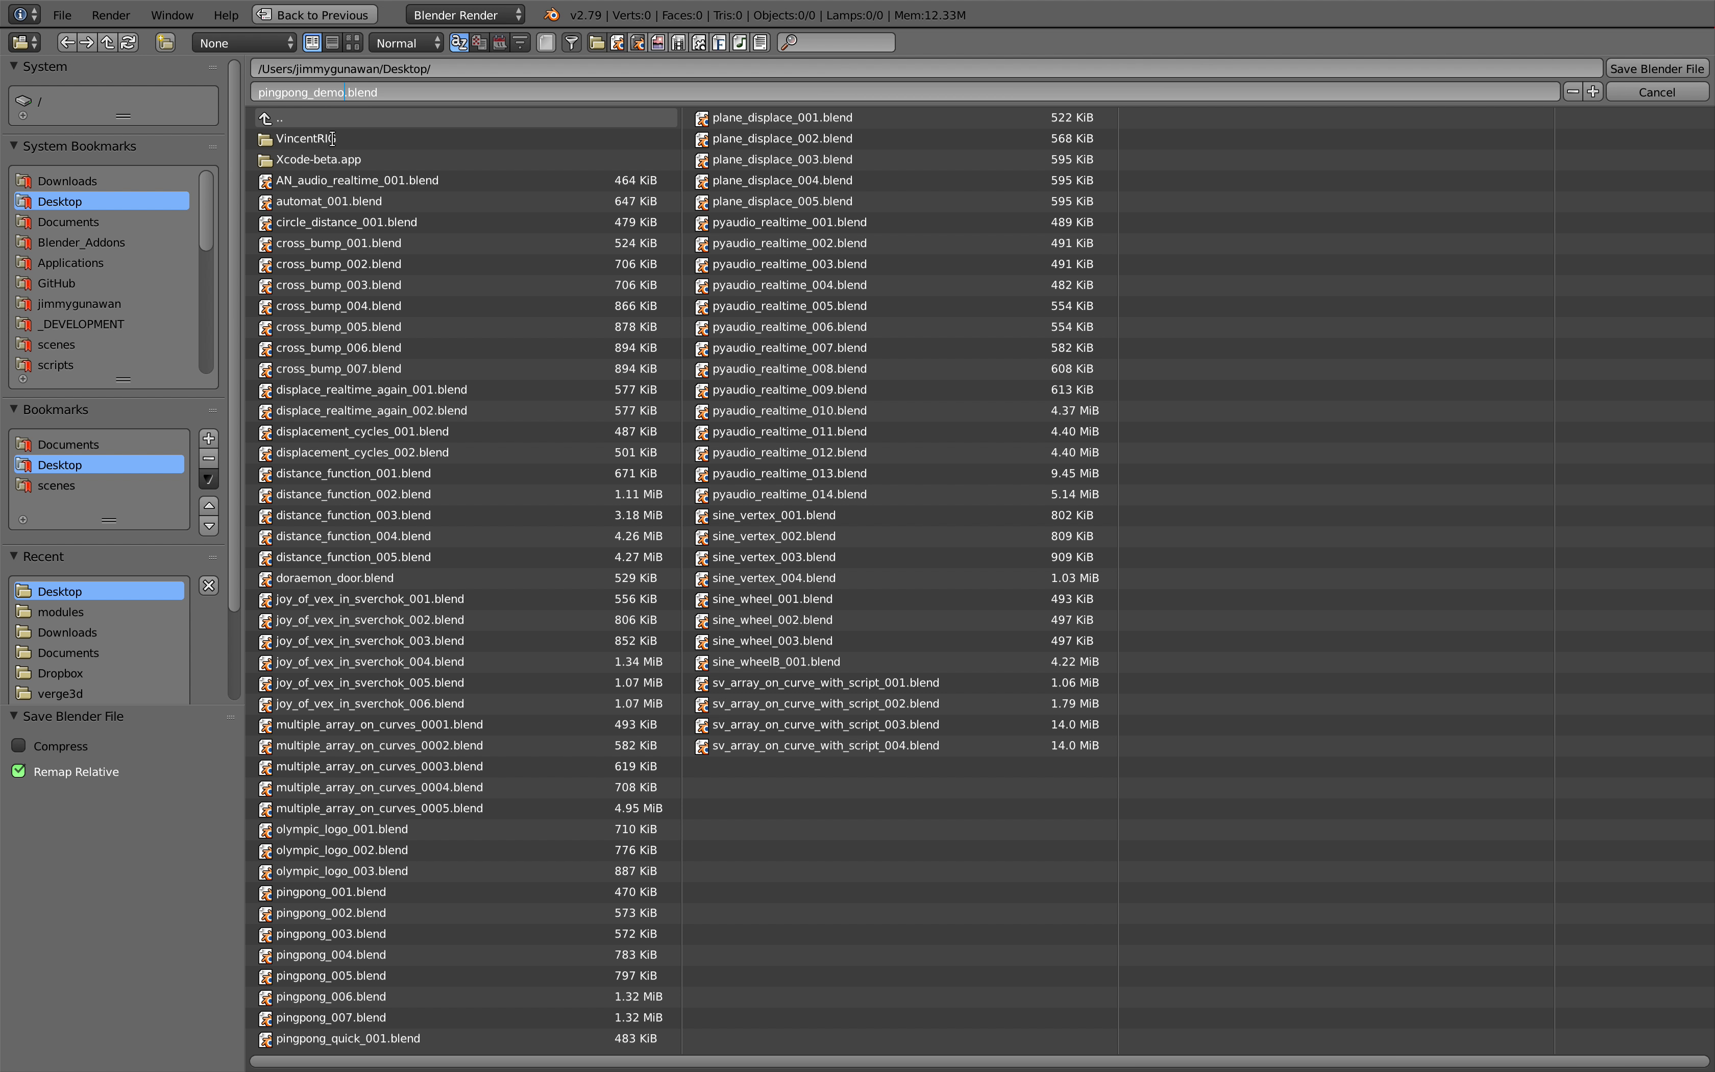
text(gpong_demo_00)
key(Return)
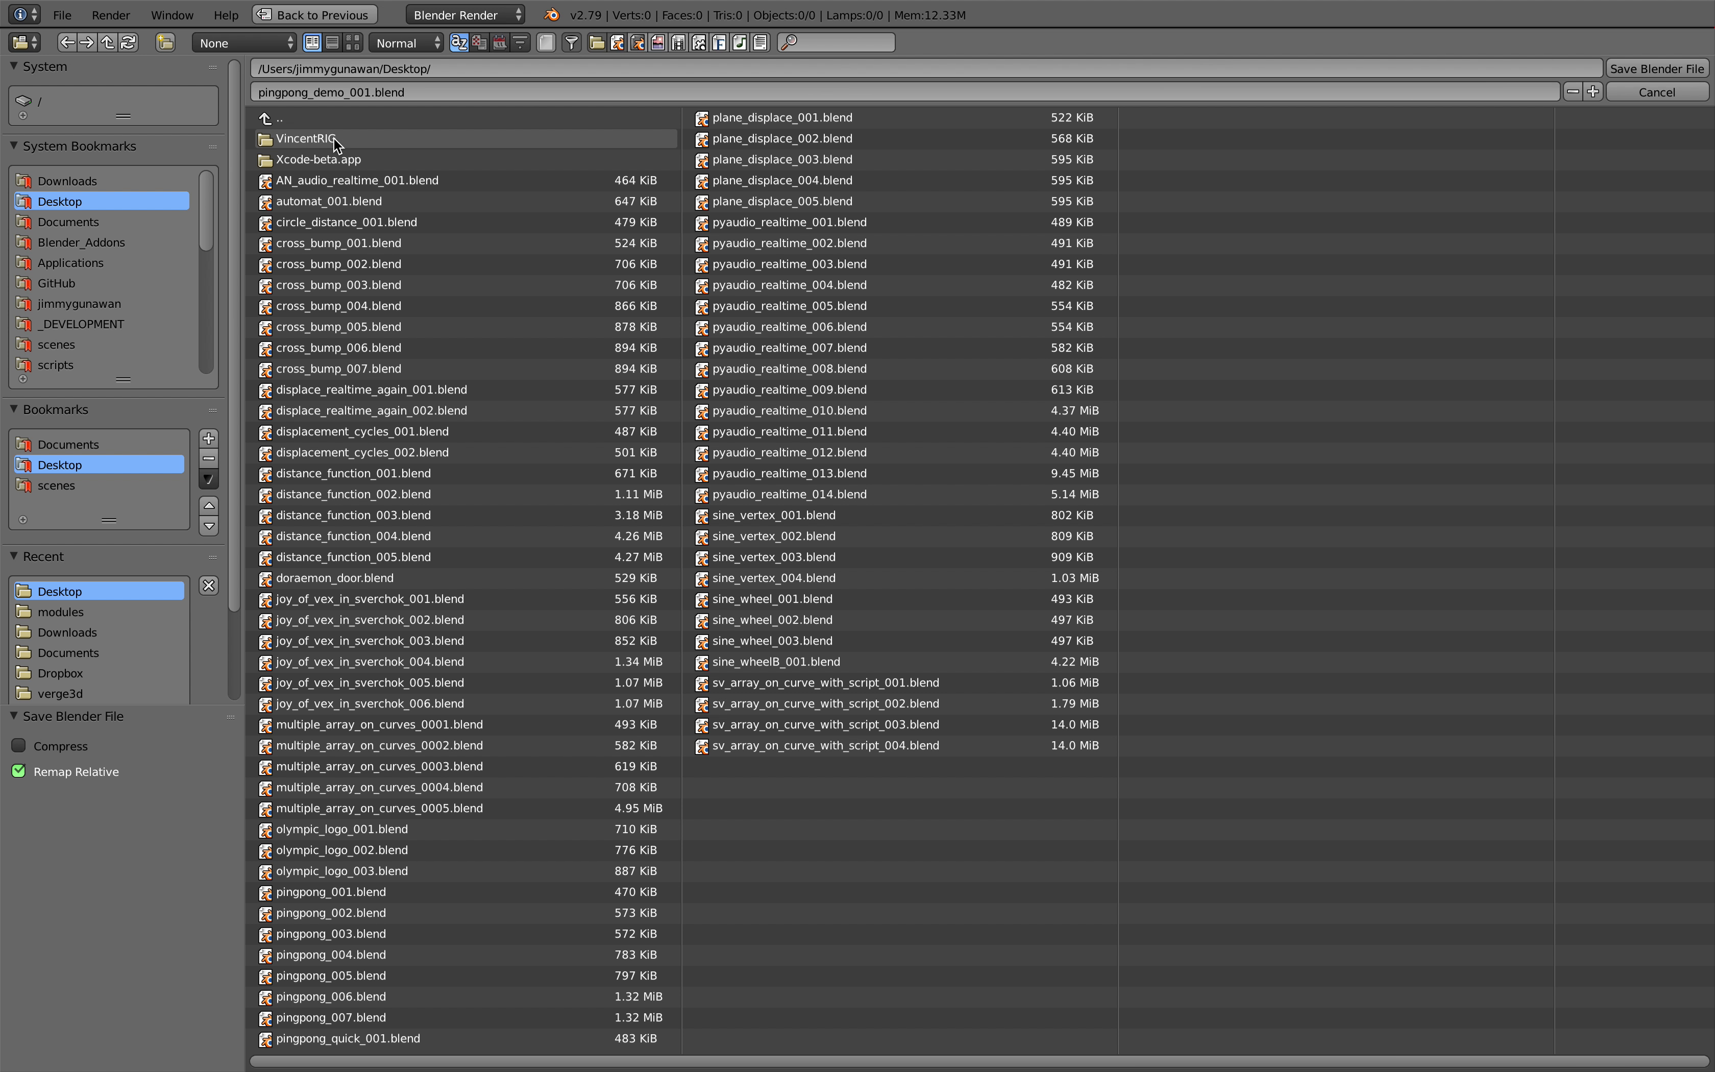
click(1701, 68)
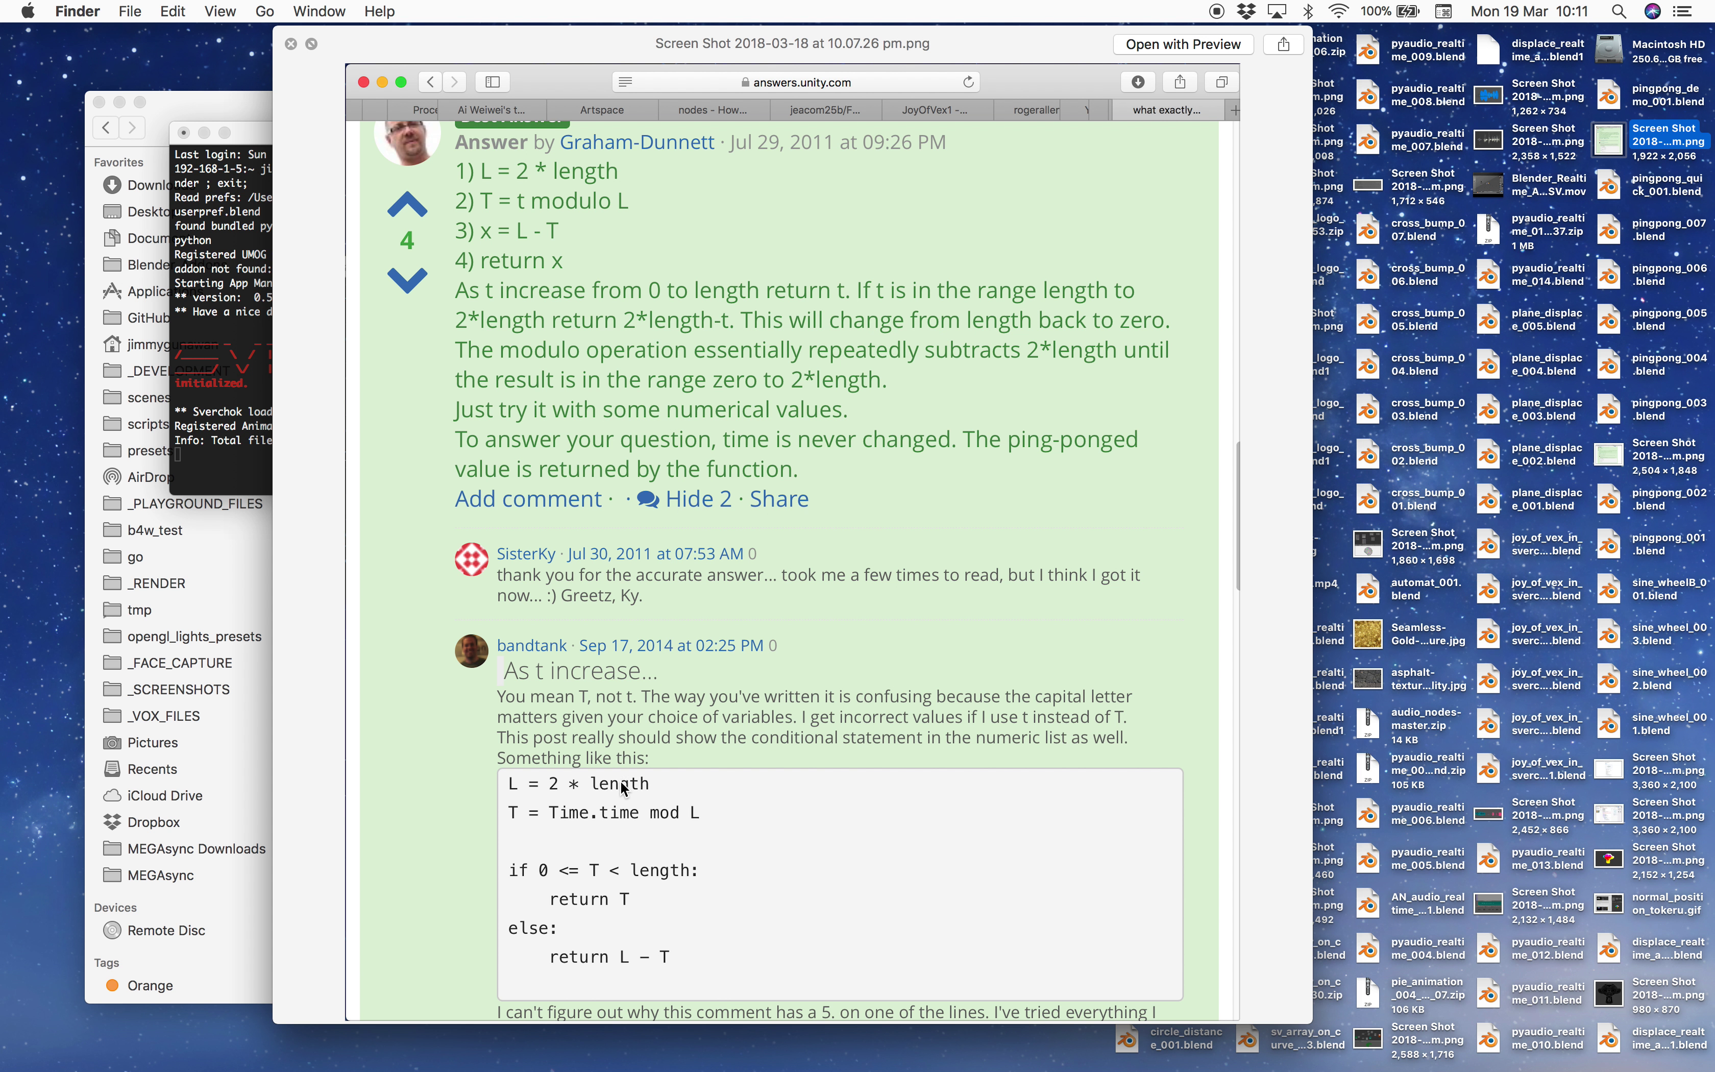
- Switch back to Blender, enlarge the node editor, and add a float A Number node with a value of 5
key(ctrl+Right)
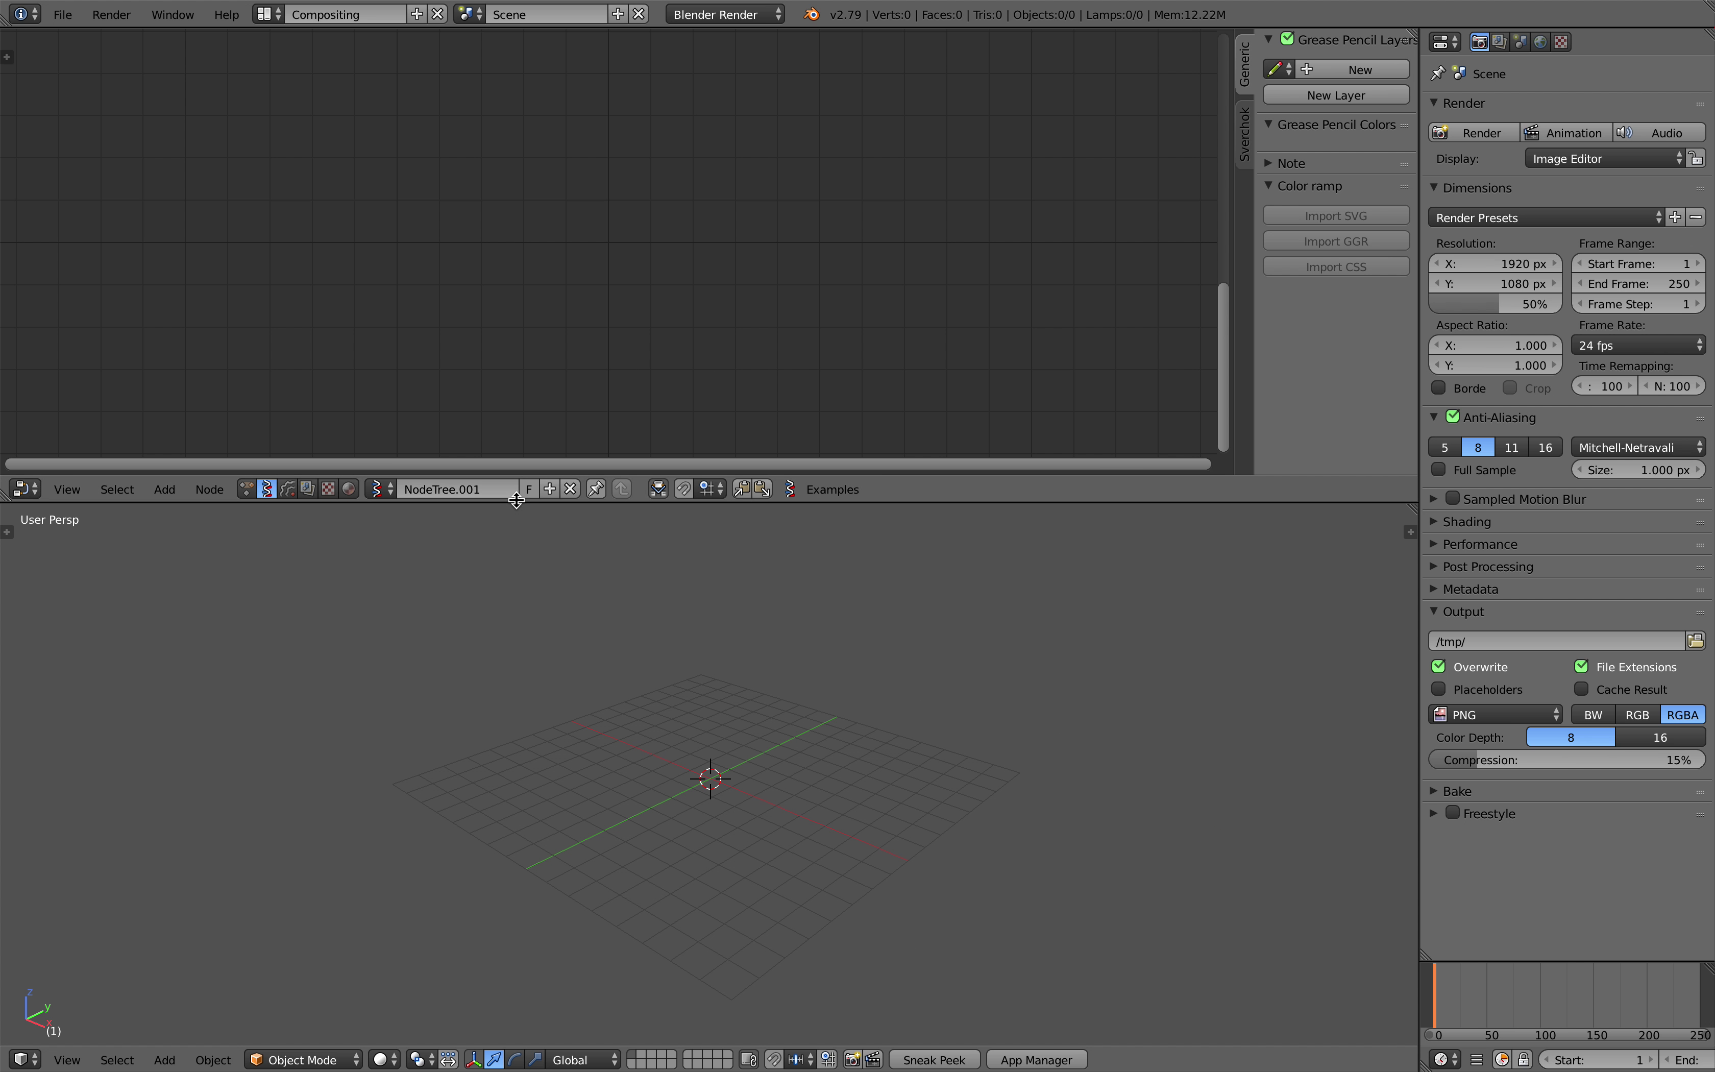
drag(522, 499, 521, 594)
key(shift+a)
click(328, 273)
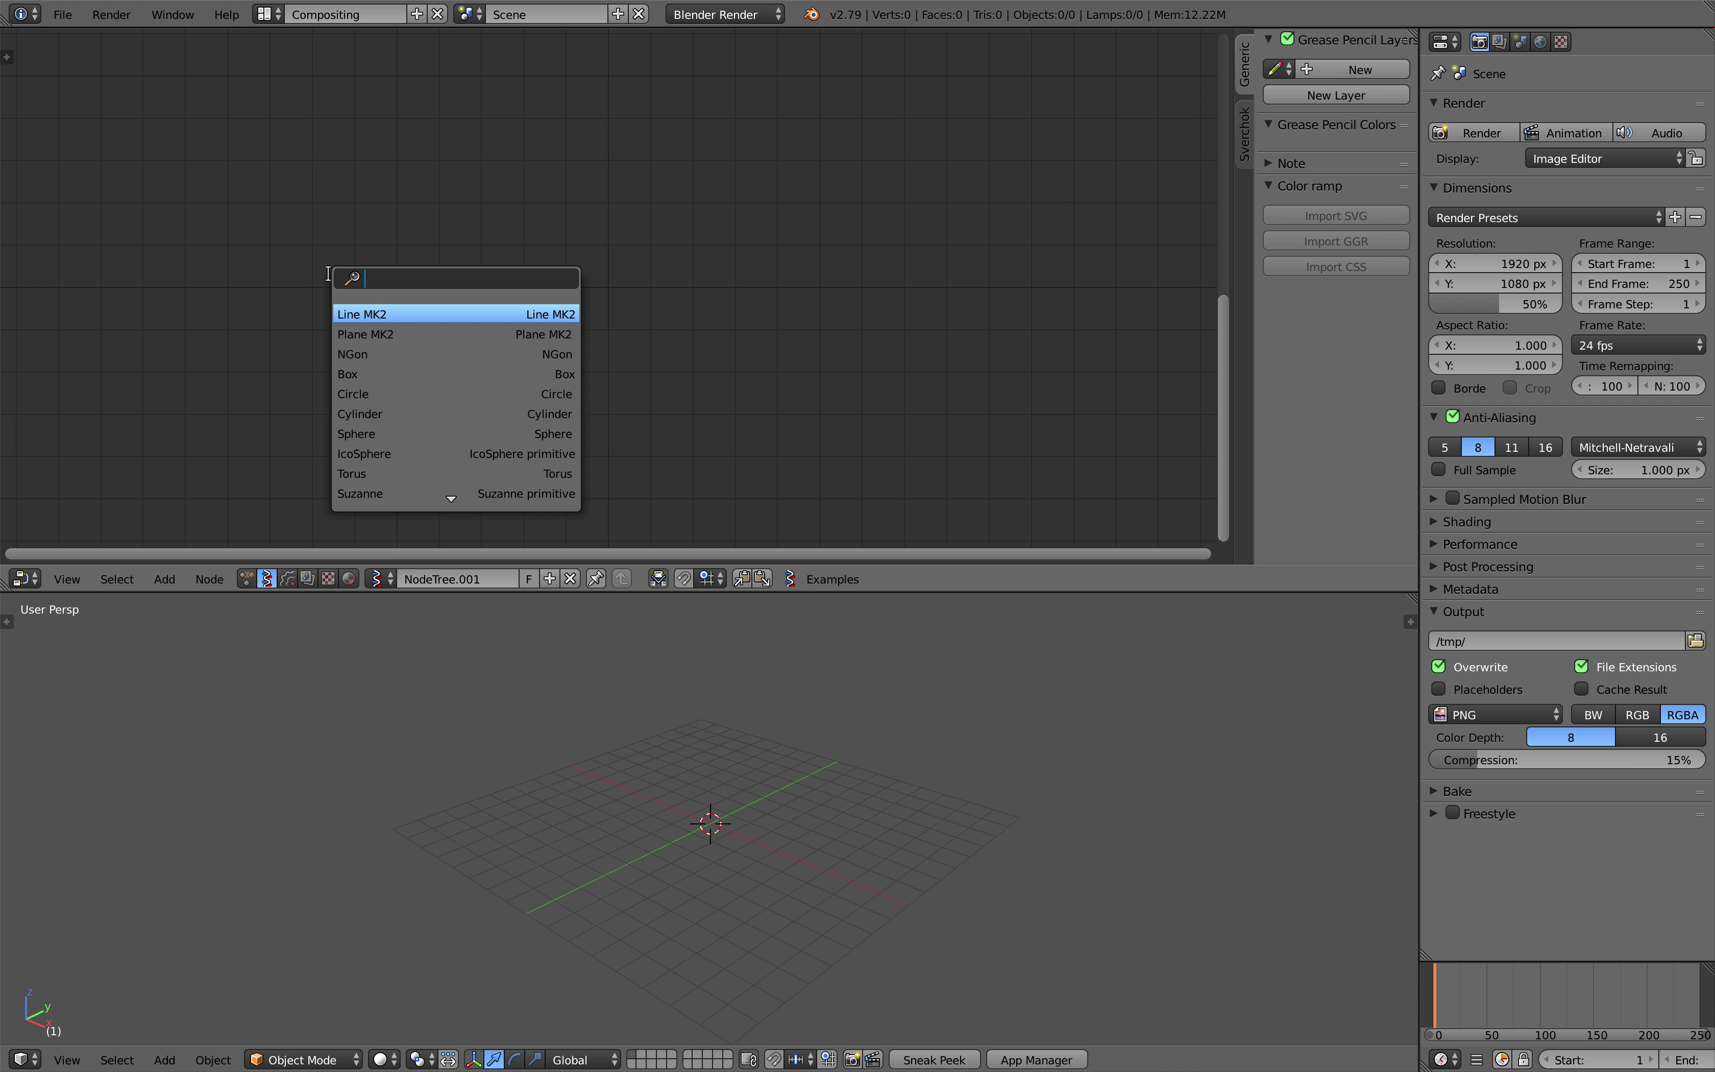
text(float)
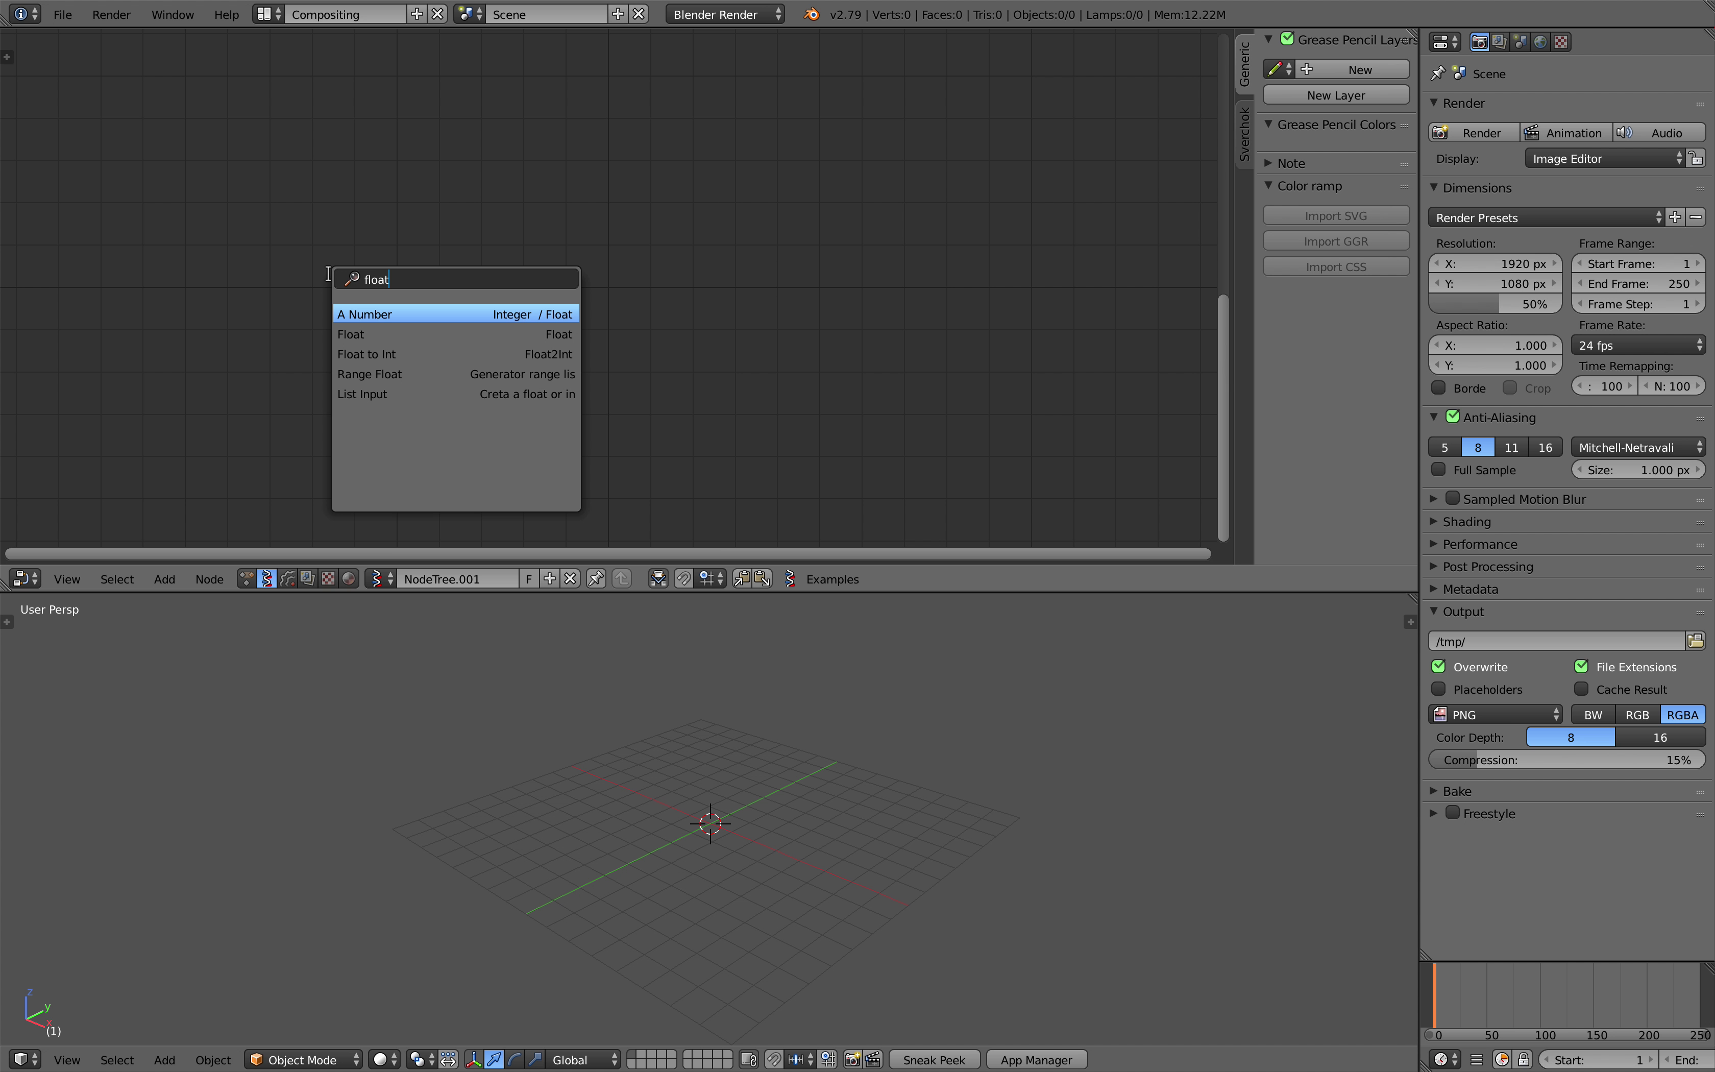
key(Return)
click(305, 241)
click(445, 352)
text(5)
key(Return)
- Label the A Number node "length"
scroll(482, 329, down, 3)
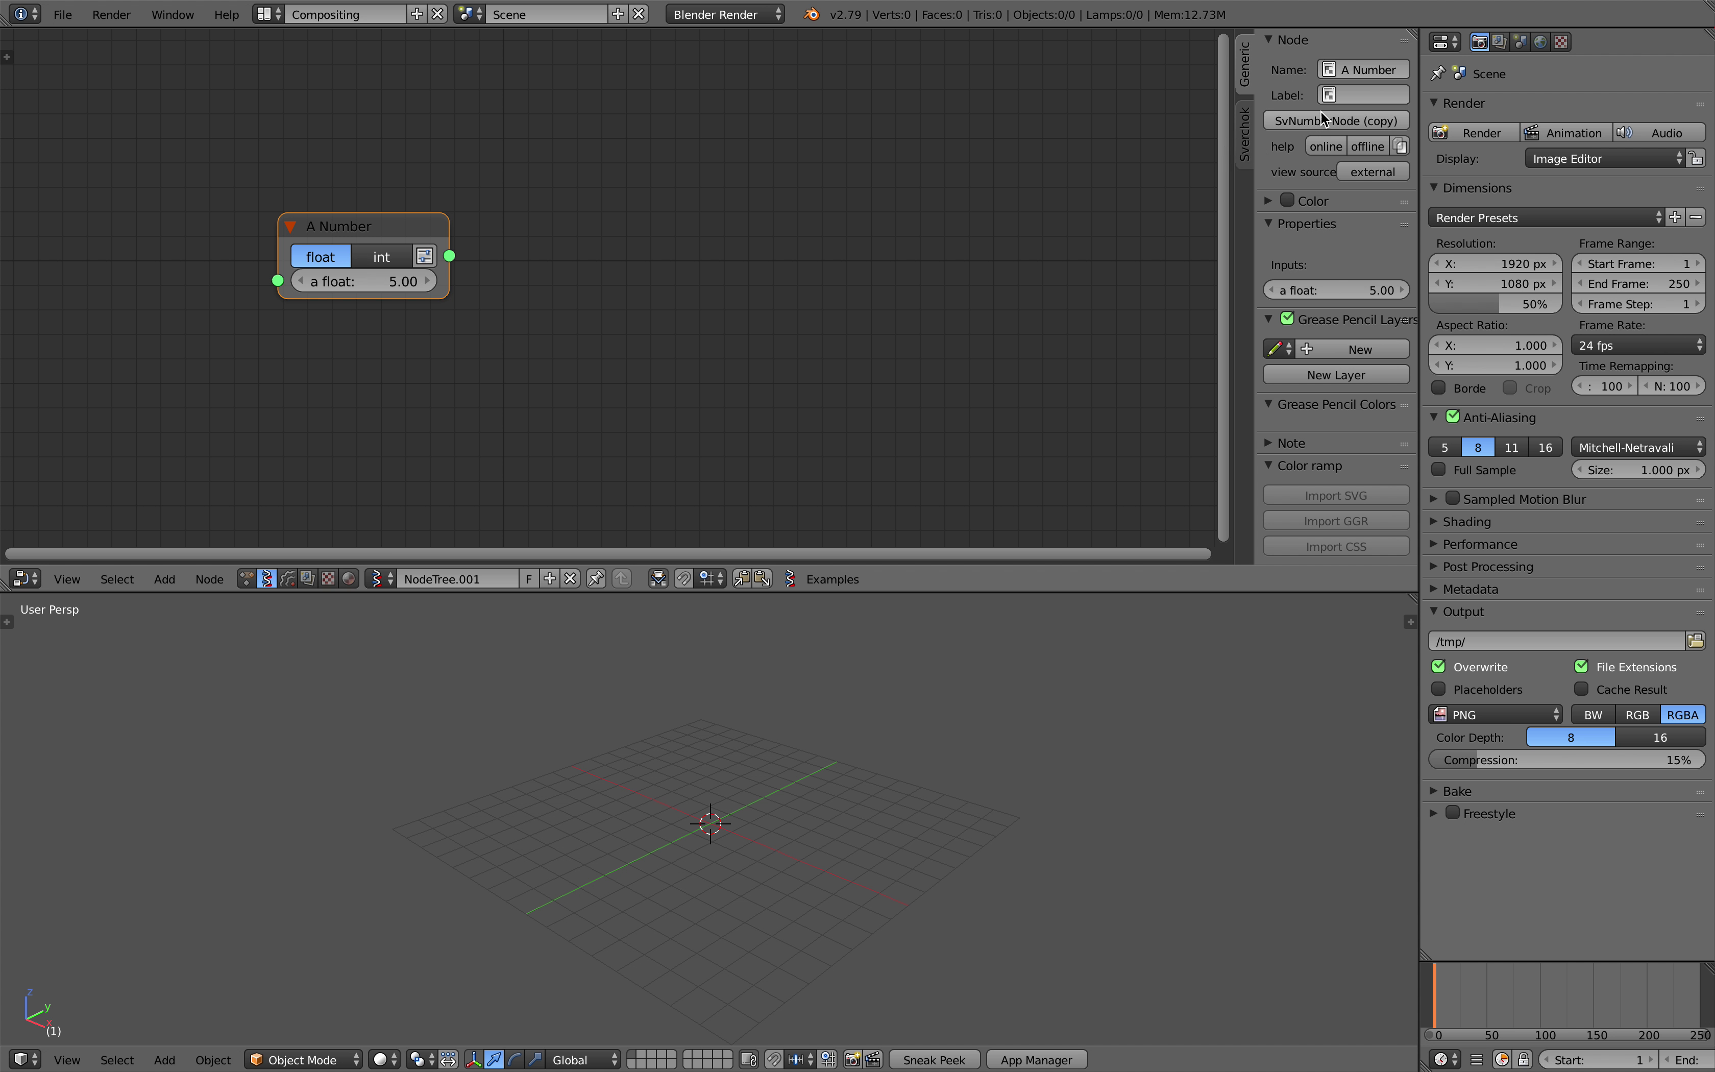
click(1372, 97)
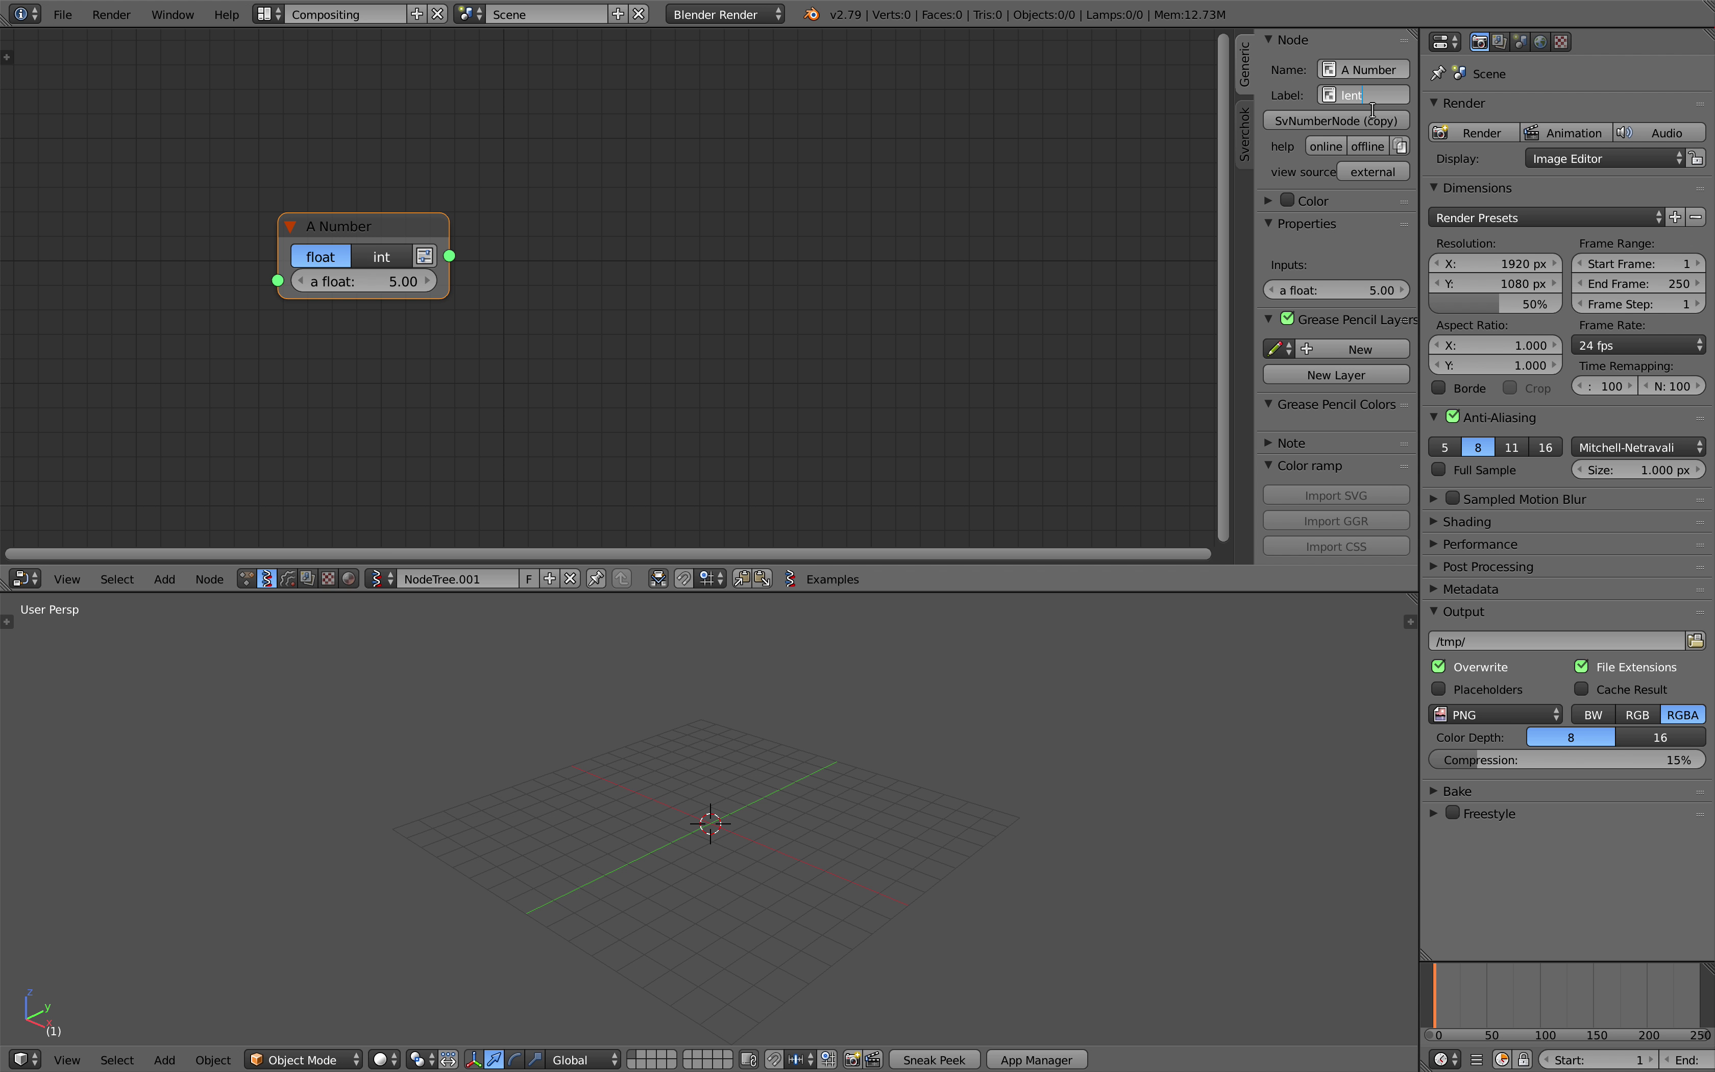
key(Return)
scroll(327, 315, up, 1)
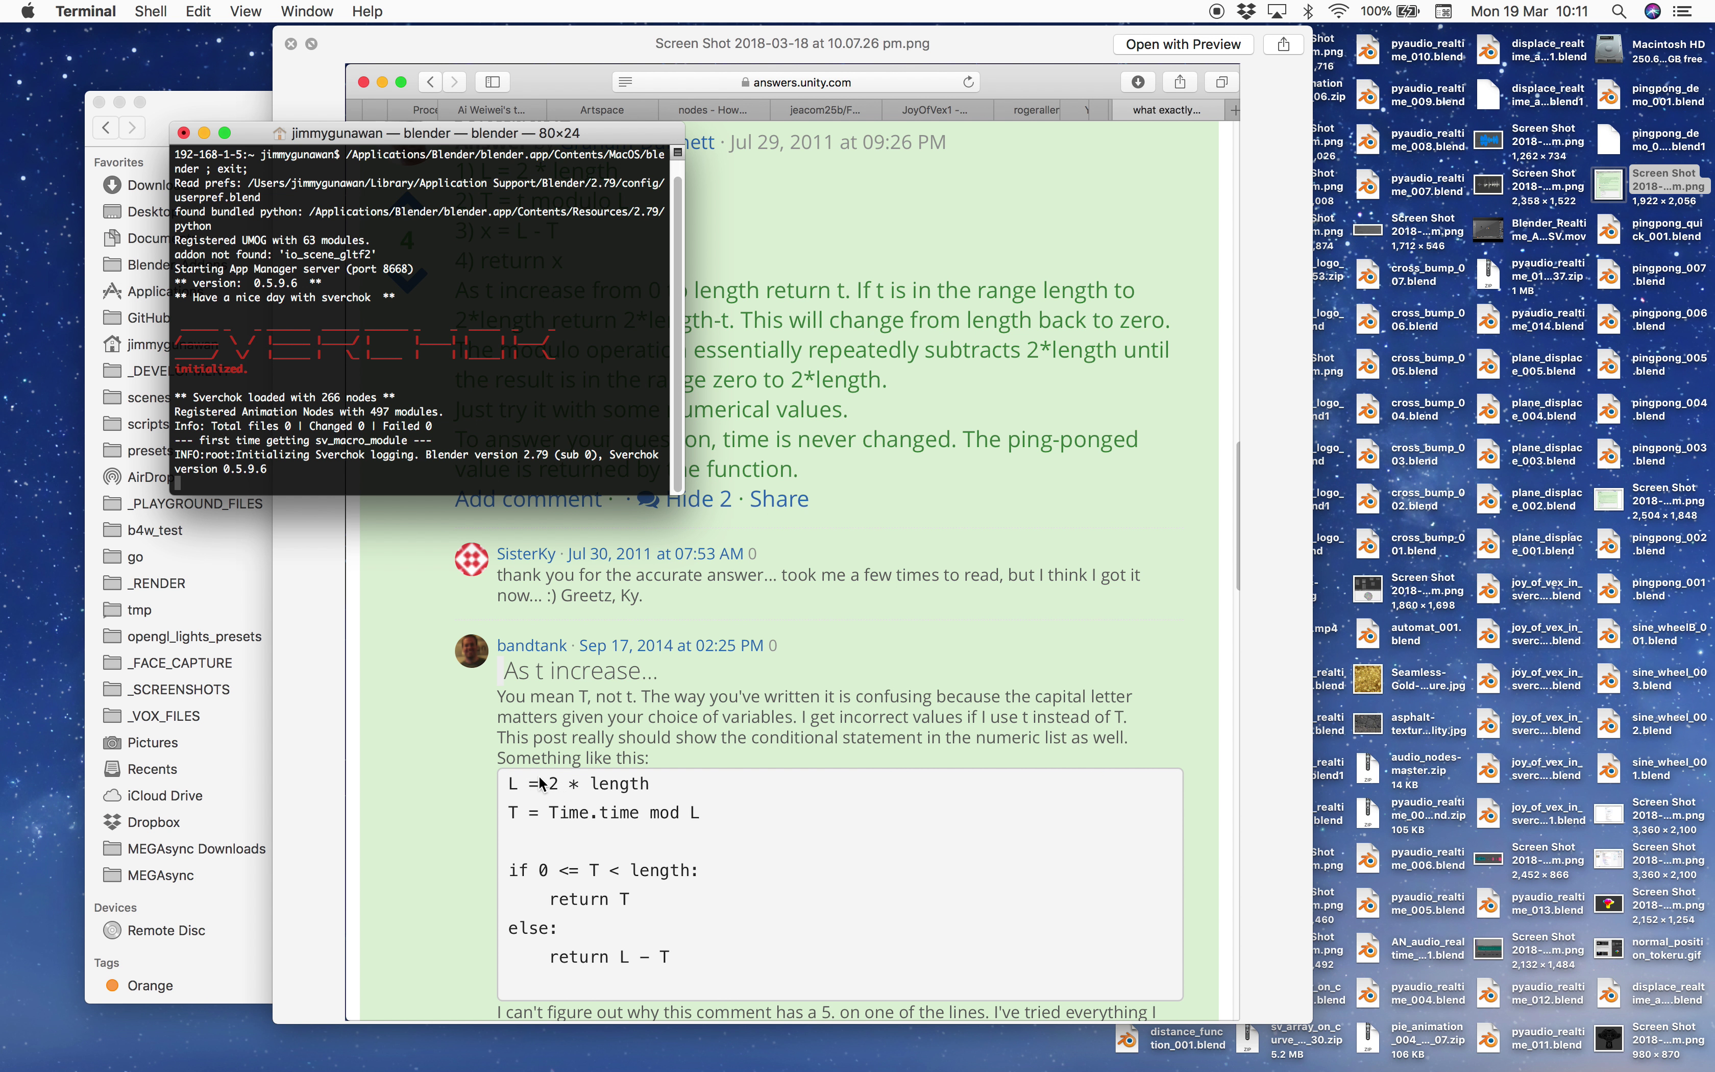
- Add a Math node set to Multiply that multiplies the length node's output by 2
key(ctrl+Right)
middle_drag(712, 214, 748, 232)
key(shift+a)
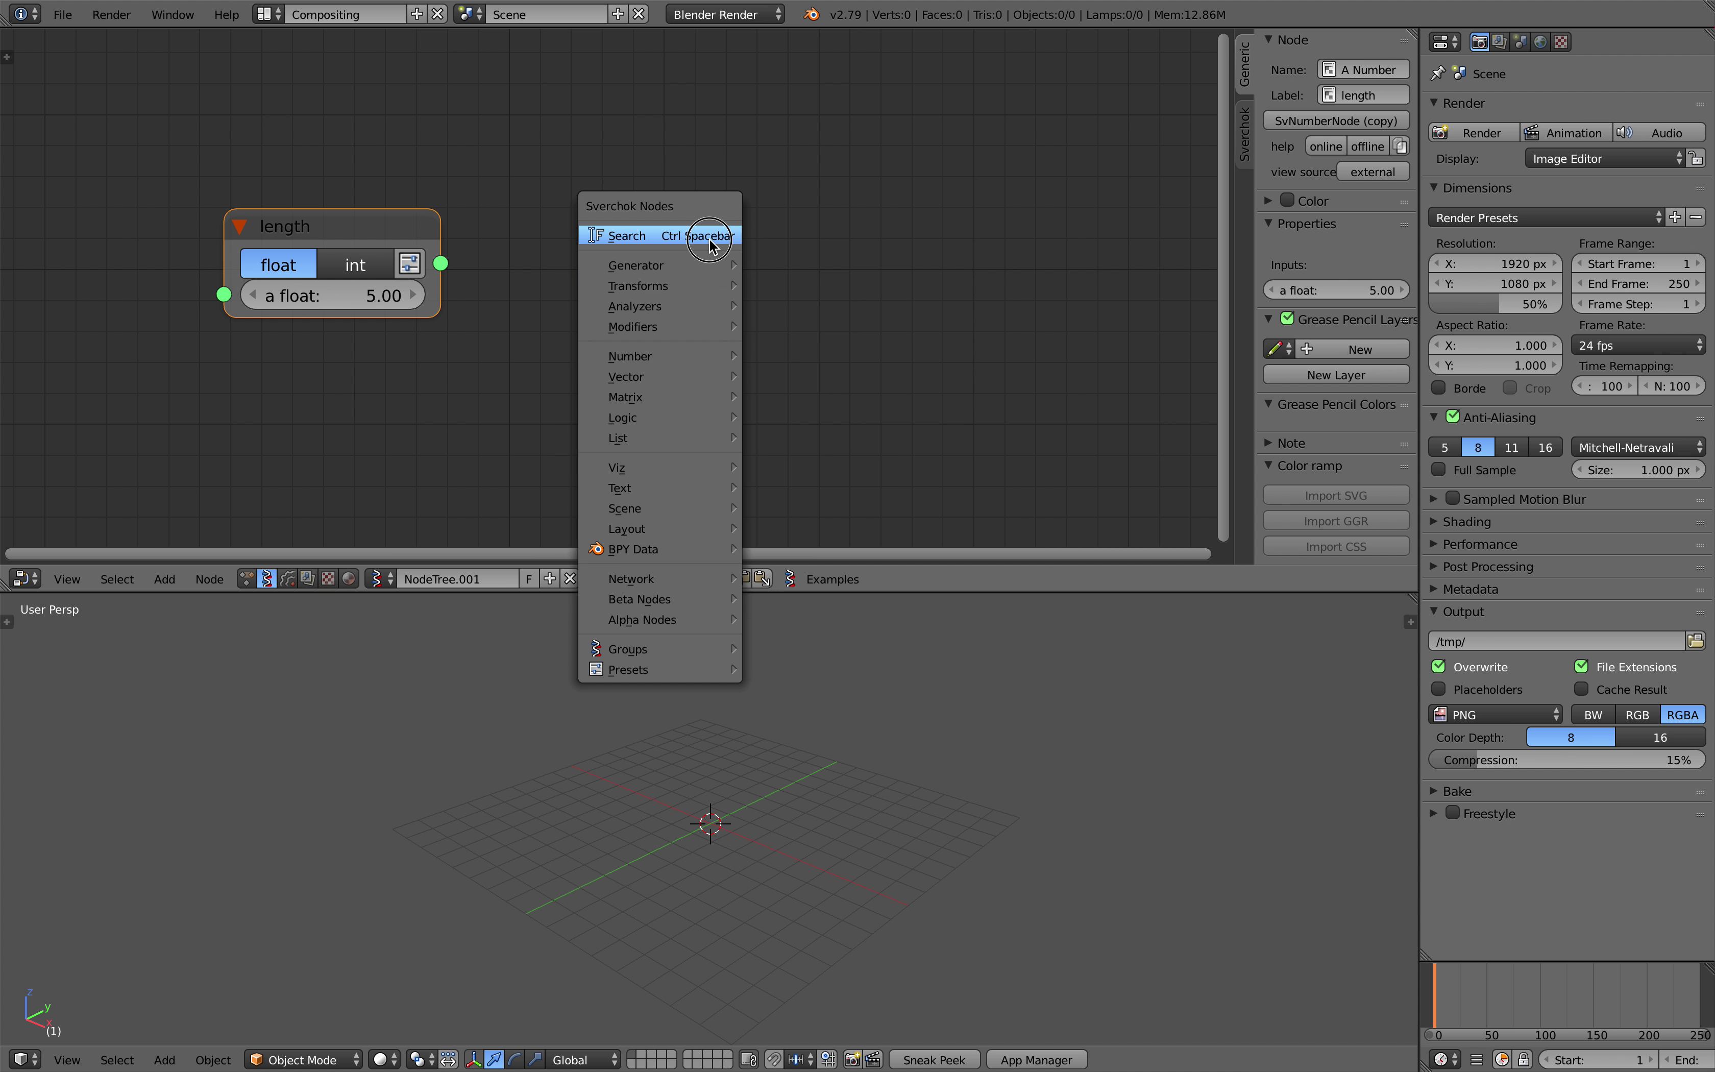
click(710, 235)
text(mul)
key(Down)
key(Return)
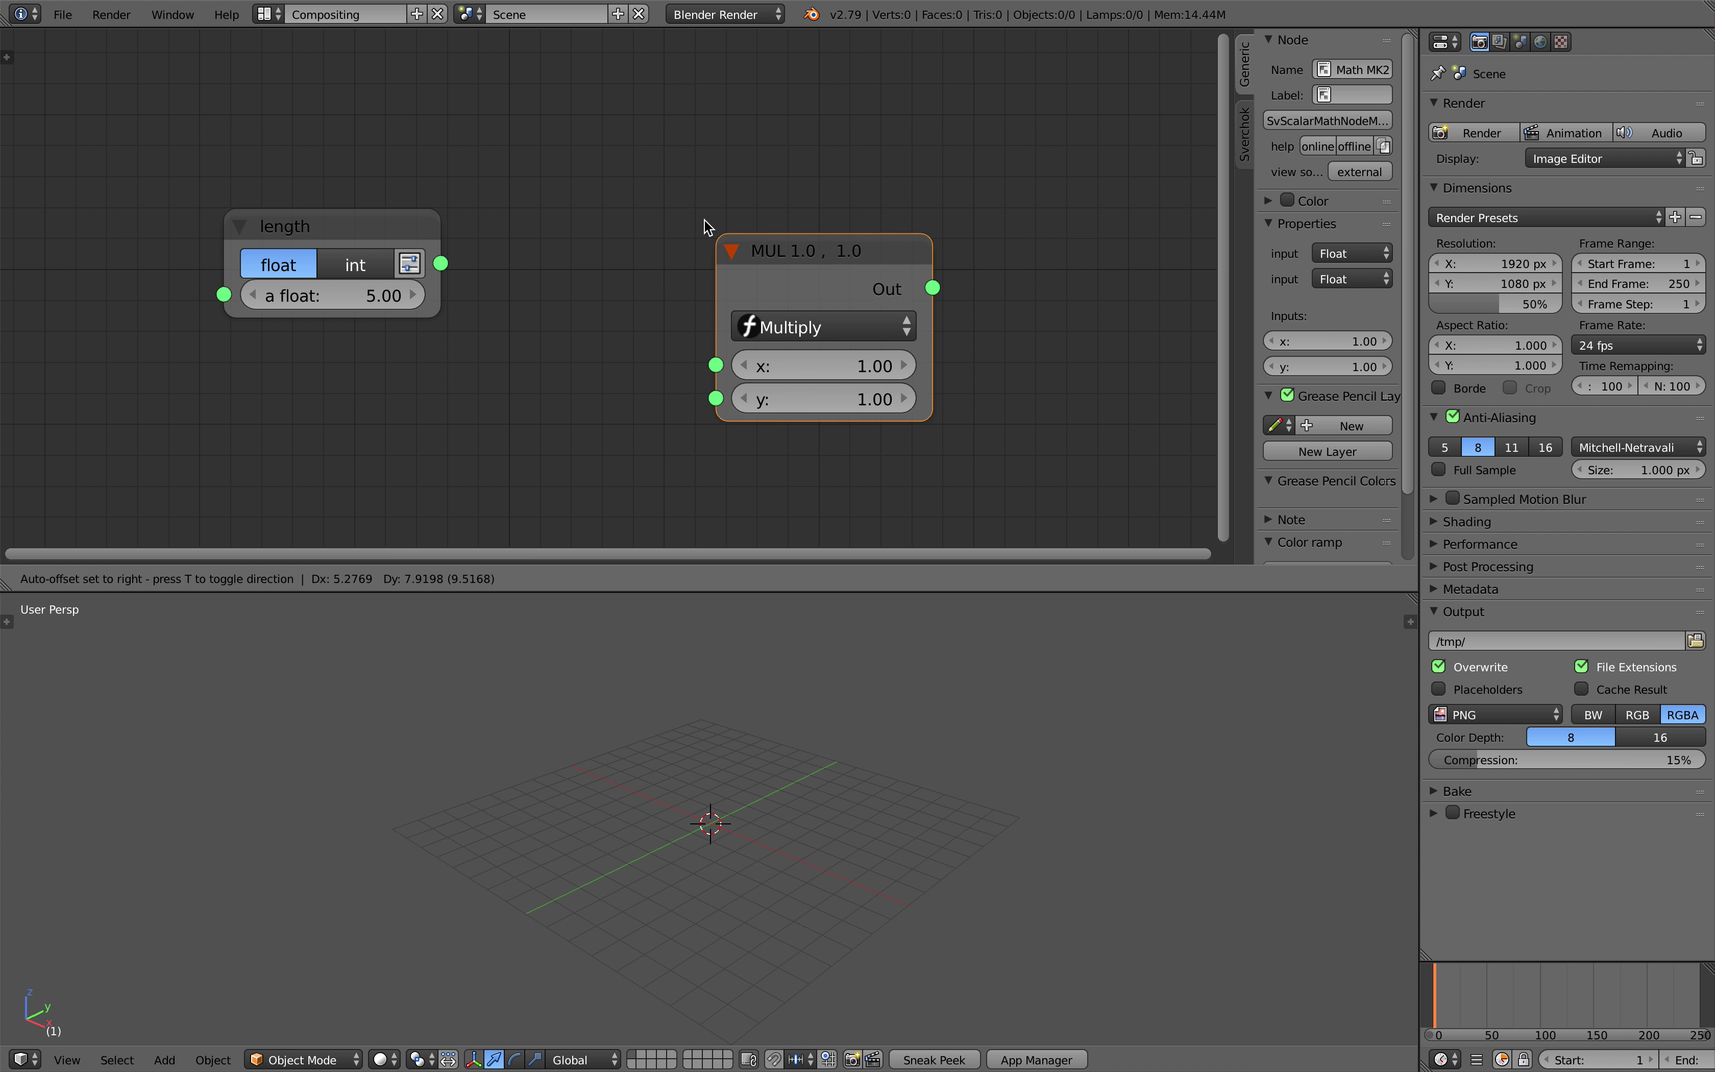
click(668, 208)
drag(440, 263, 679, 347)
click(868, 381)
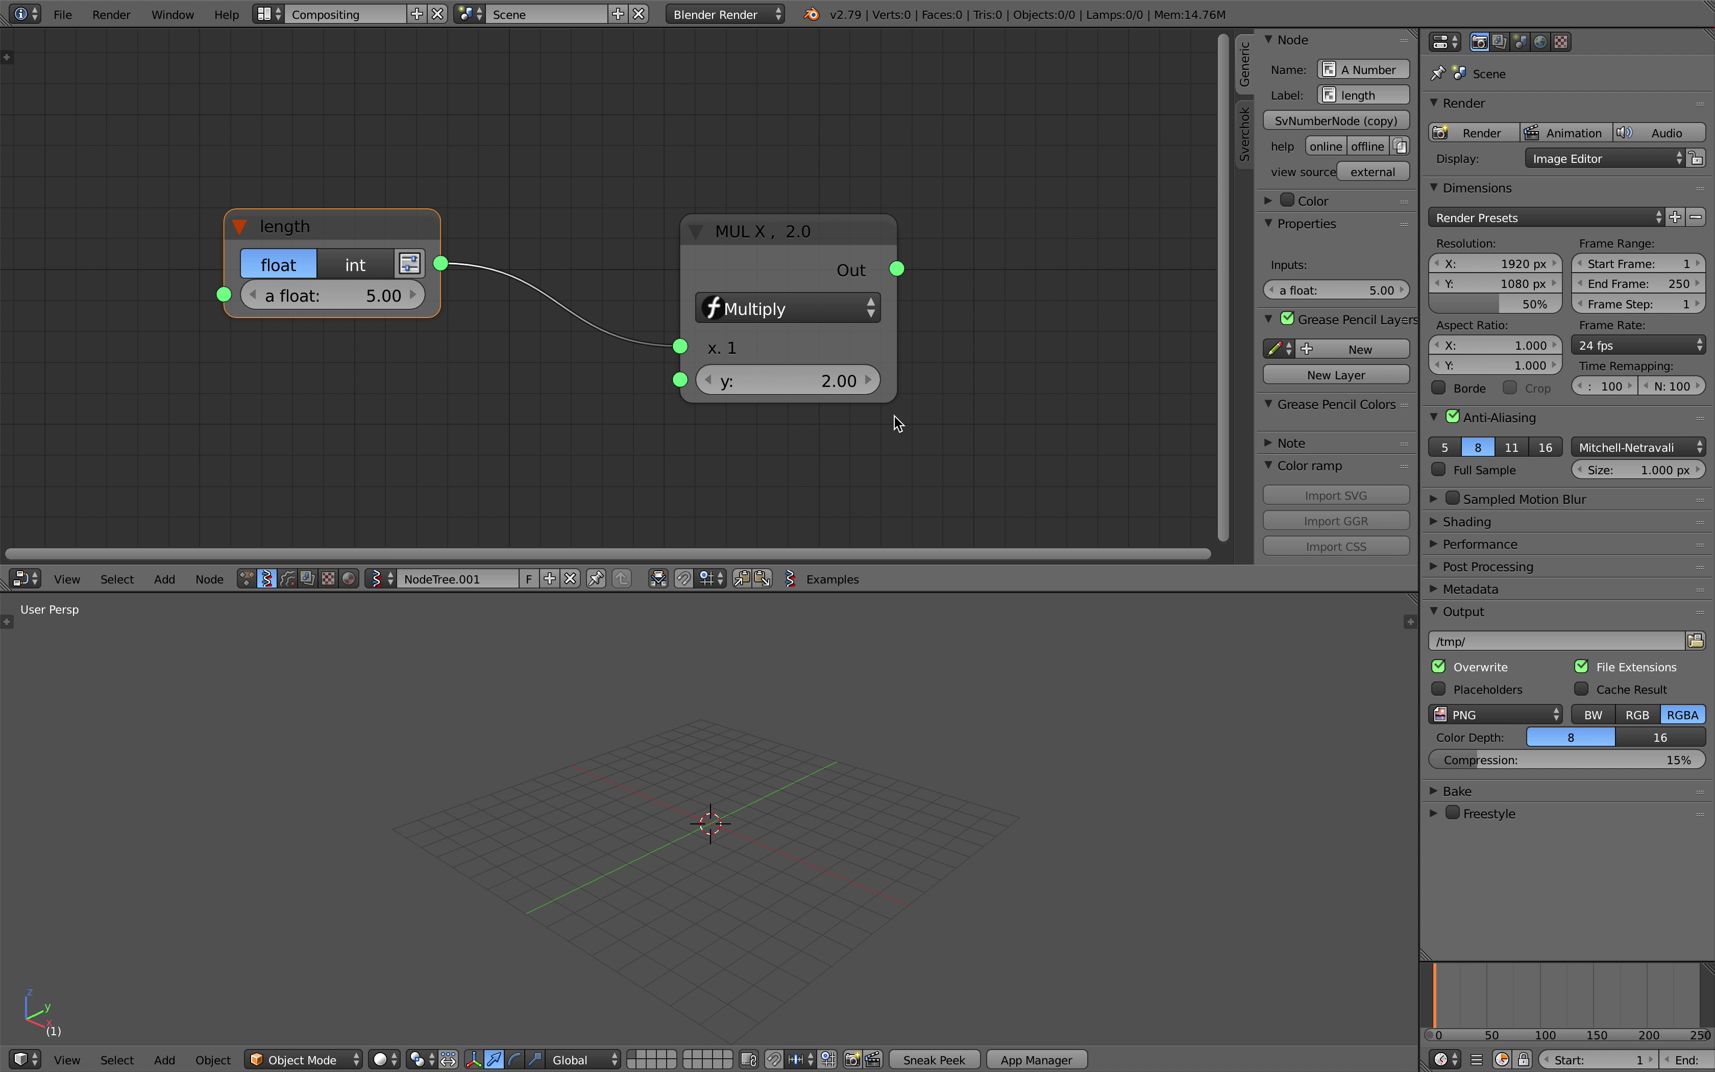
- Label the Multiply node "L" and reposition it closer to the length node
middle_drag(894, 416, 827, 408)
mouse_move(729, 246)
mouse_down()
mouse_move(661, 263)
mouse_move(714, 246)
mouse_up()
scroll(730, 280, down, 2)
click(1345, 96)
text(L)
key(Return)
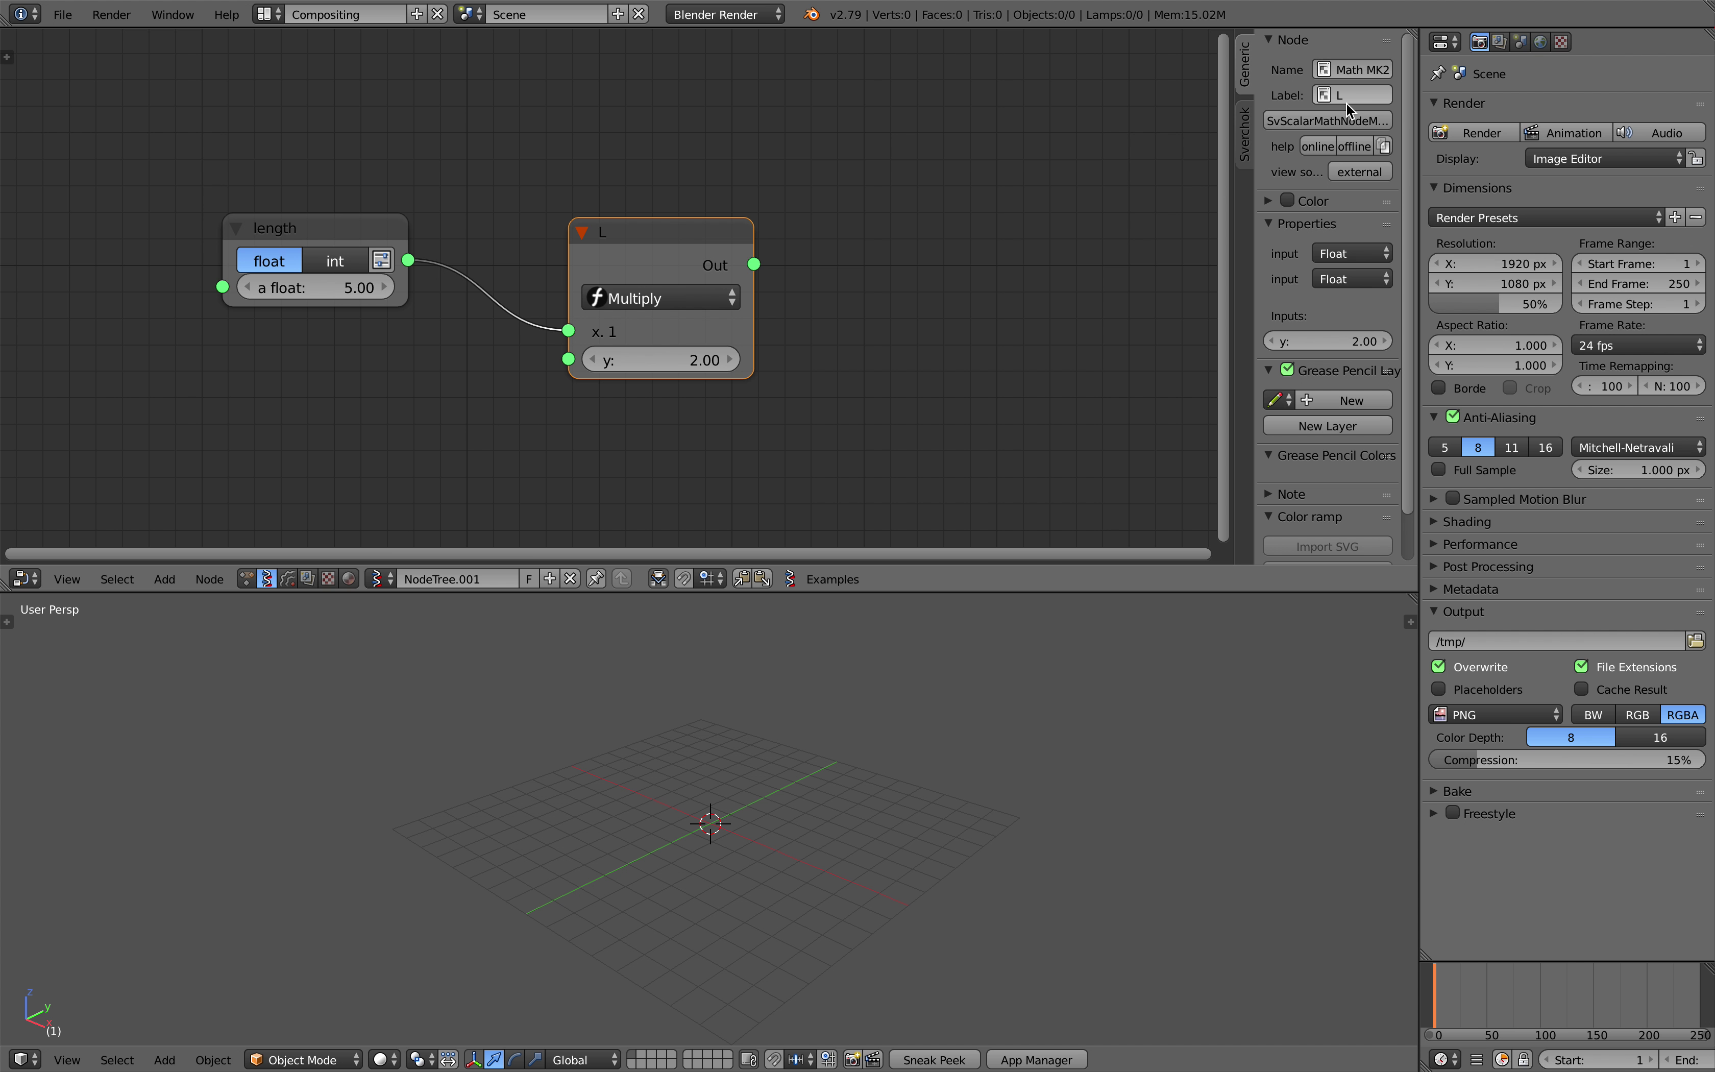
drag(698, 235, 698, 240)
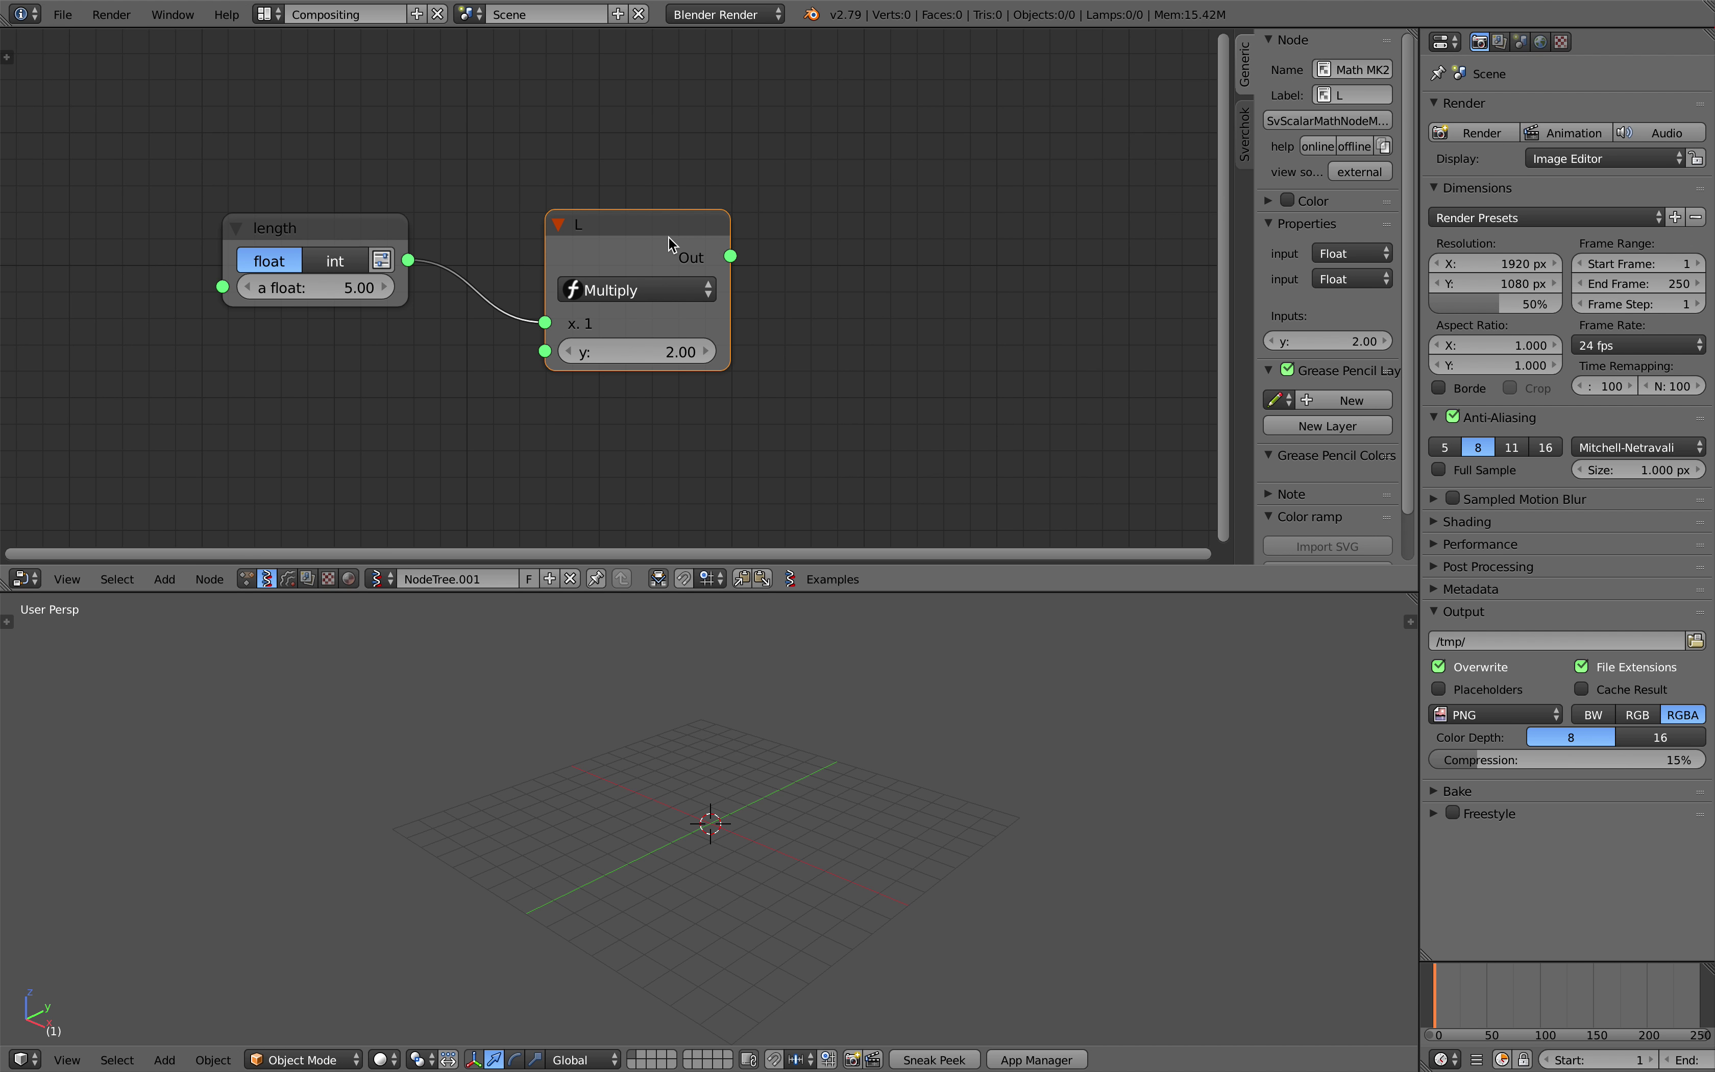
- Return to Blender from the pseudo-code and add a Frame info node below the length node
scroll(683, 248, down, 2)
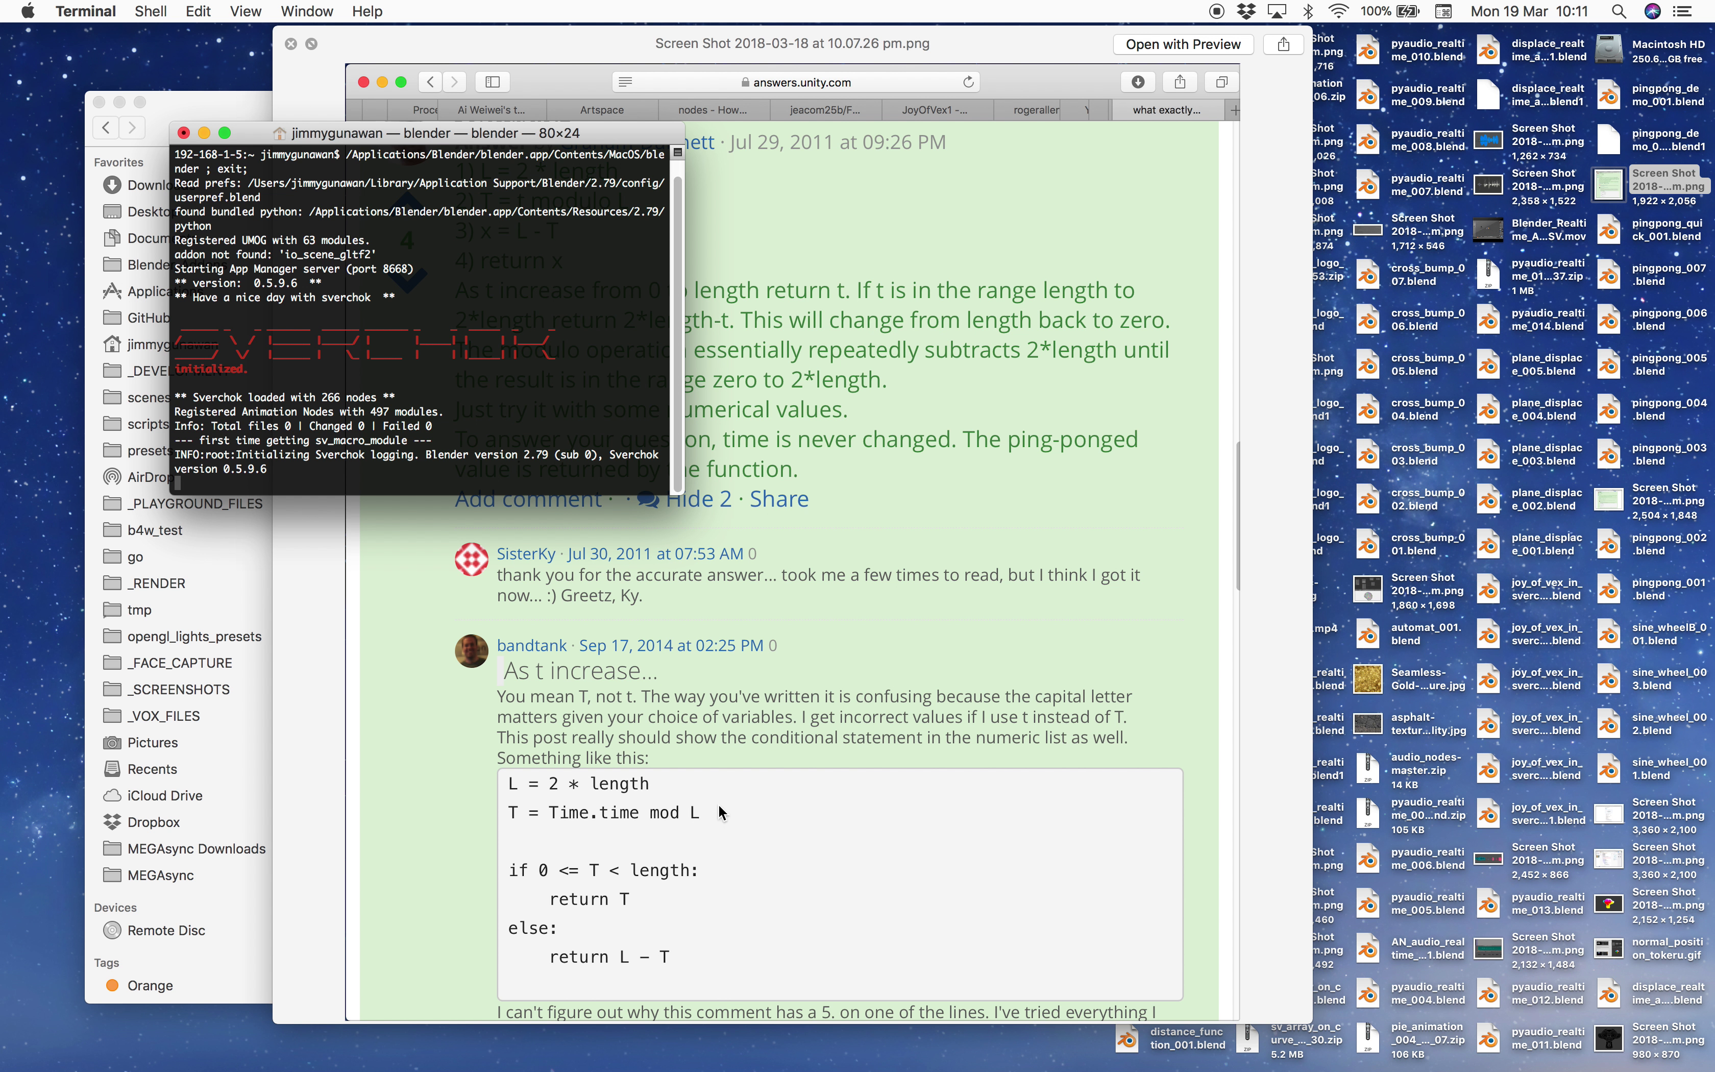
key(ctrl+Right)
middle_drag(396, 437, 408, 387)
key(shift+a)
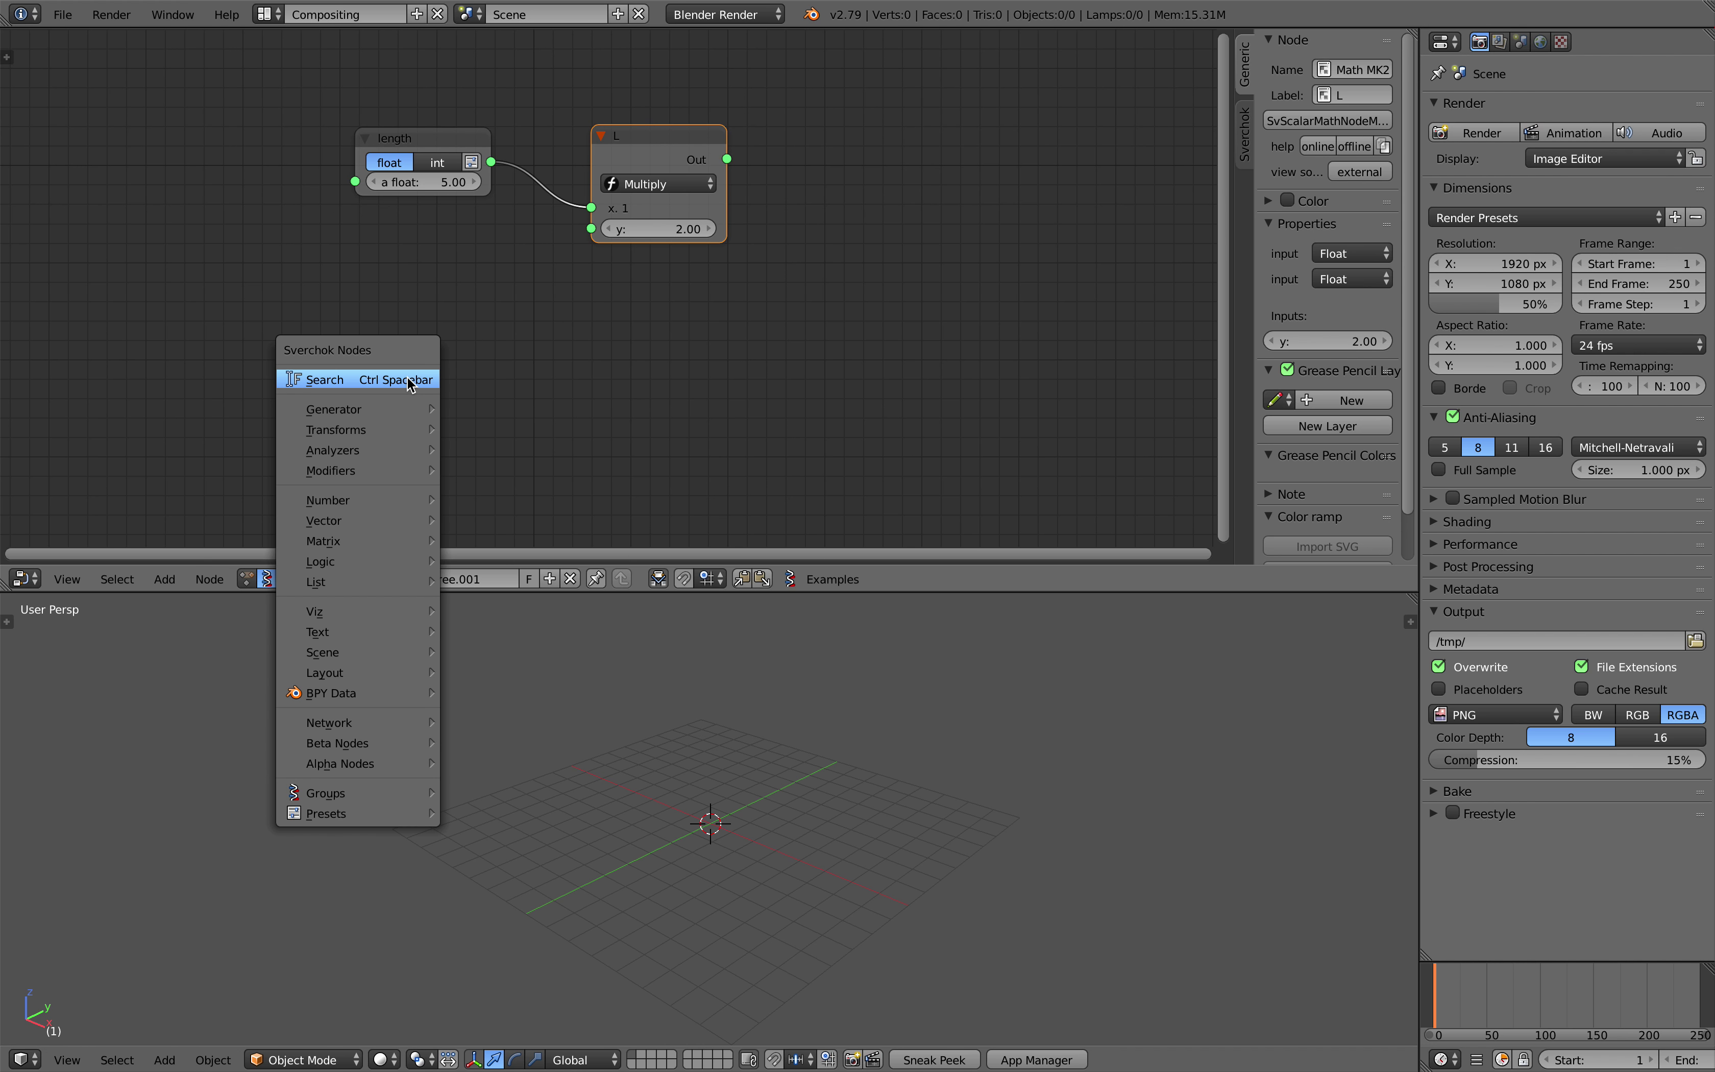
click(406, 379)
text(fra)
key(Down)
key(Down)
key(Return)
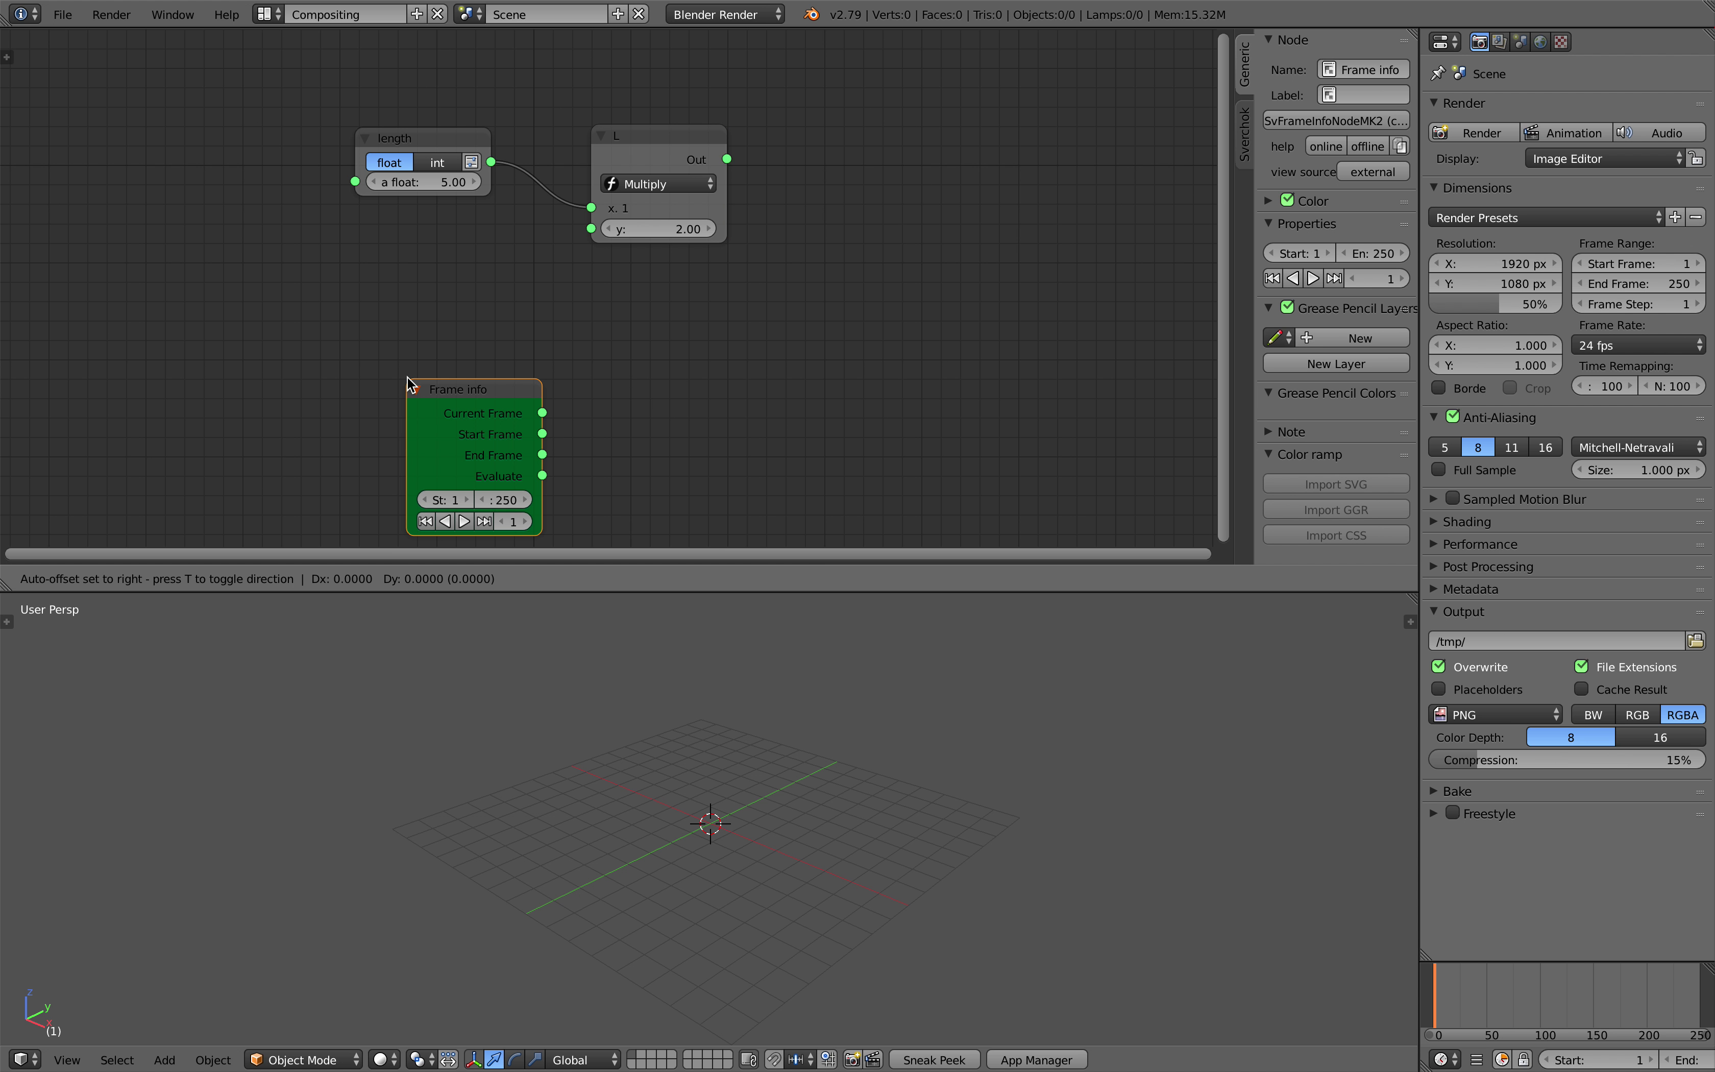
click(352, 277)
middle_drag(502, 310, 460, 305)
key(ctrl+Left)
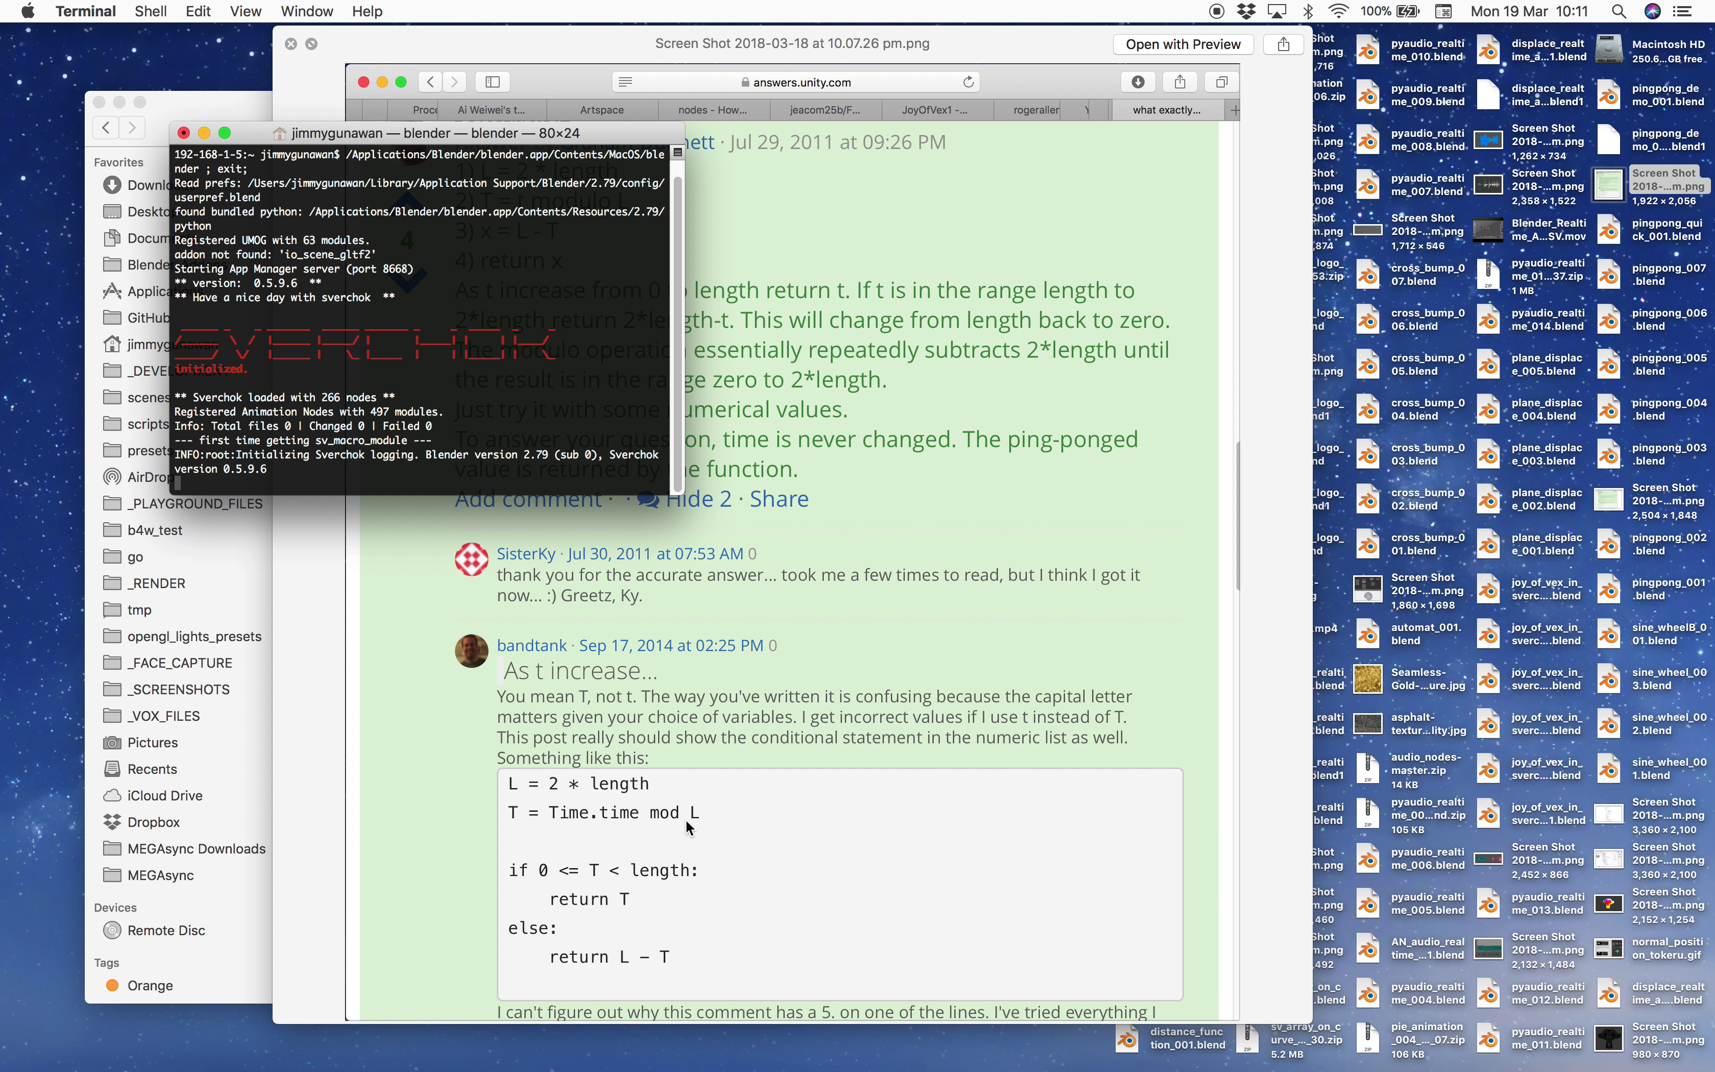
key(ctrl+Right)
drag(616, 145, 633, 135)
key(shift+d)
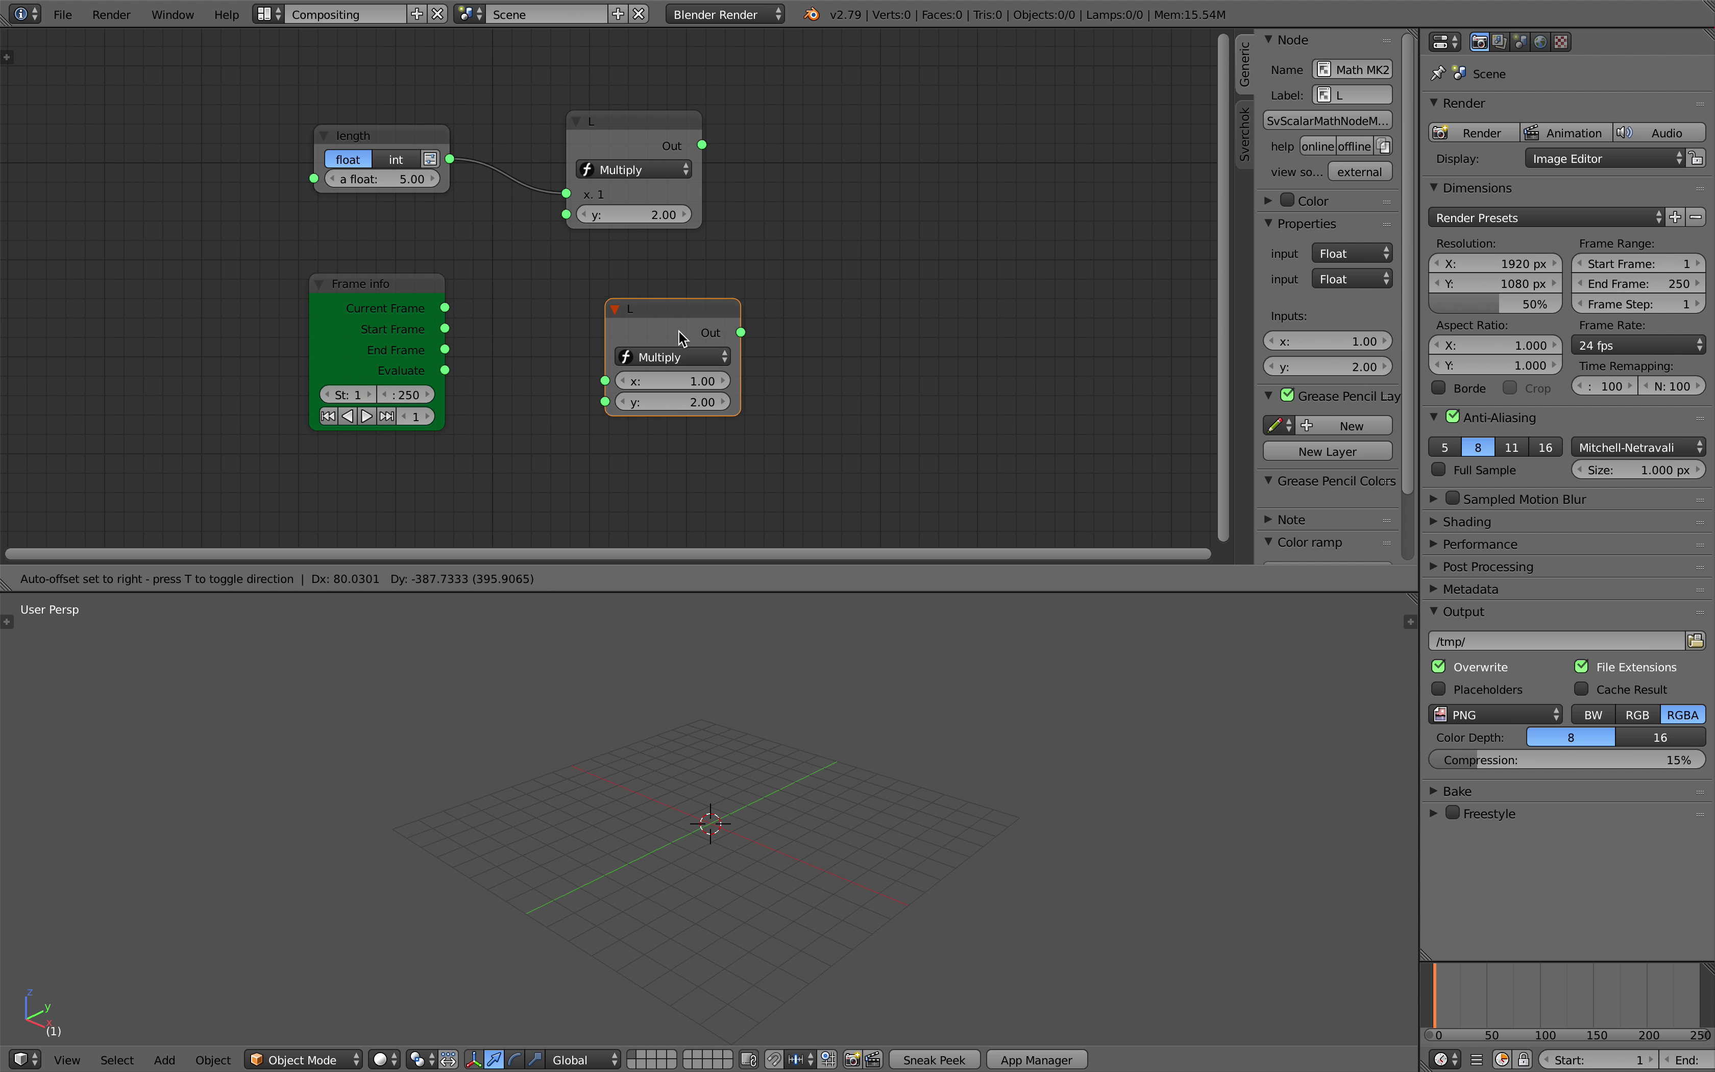
click(669, 337)
click(673, 369)
key(Escape)
key(x)
- Add a Math node set to modulo, feeding the current frame into x and the Multiply output into y
key(shift+a)
click(616, 321)
click(684, 377)
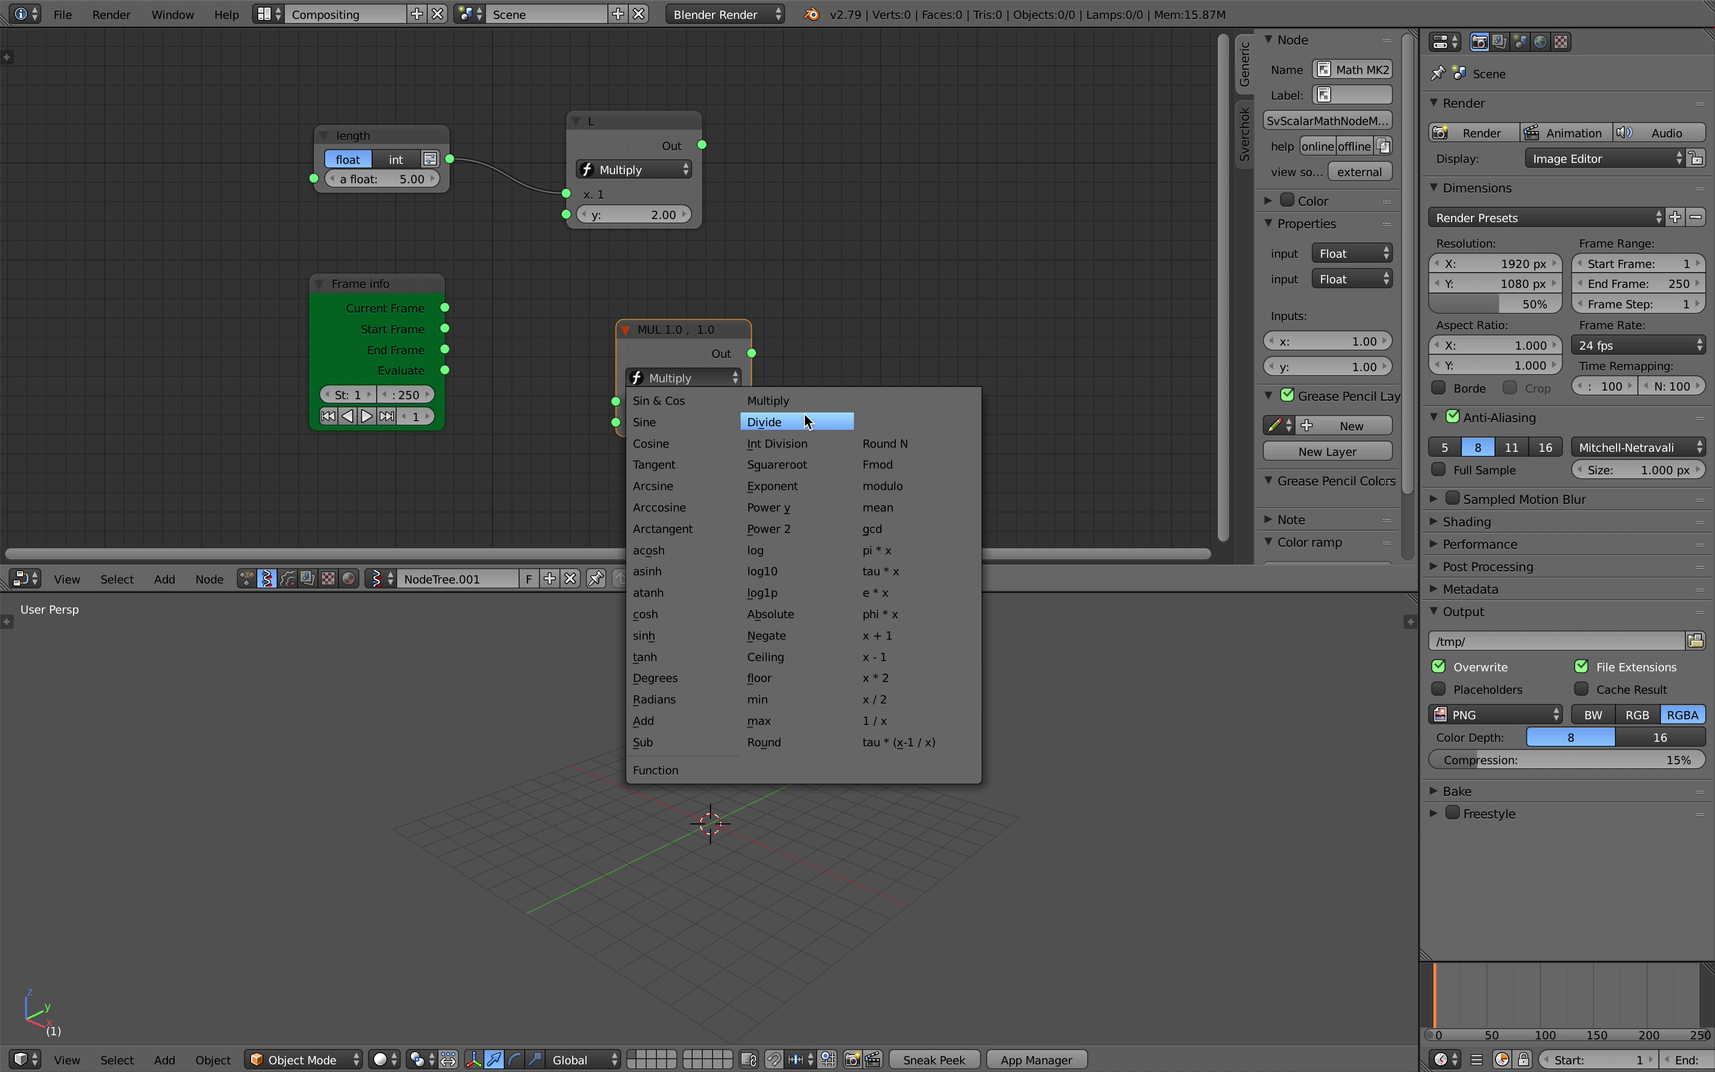
click(898, 486)
drag(444, 308, 616, 401)
drag(610, 159, 581, 168)
drag(672, 155, 616, 423)
- Enclose the modulo node in a frame labelled "T" and save the file
key(ctrl+j)
text(T)
drag(899, 336, 943, 336)
key(ctrl+s)
click(850, 258)
- Clear the Multiply node's label, enclose the node in a frame labelled "L" instead, and save the file
drag(601, 152, 620, 106)
click(1367, 89)
key(Return)
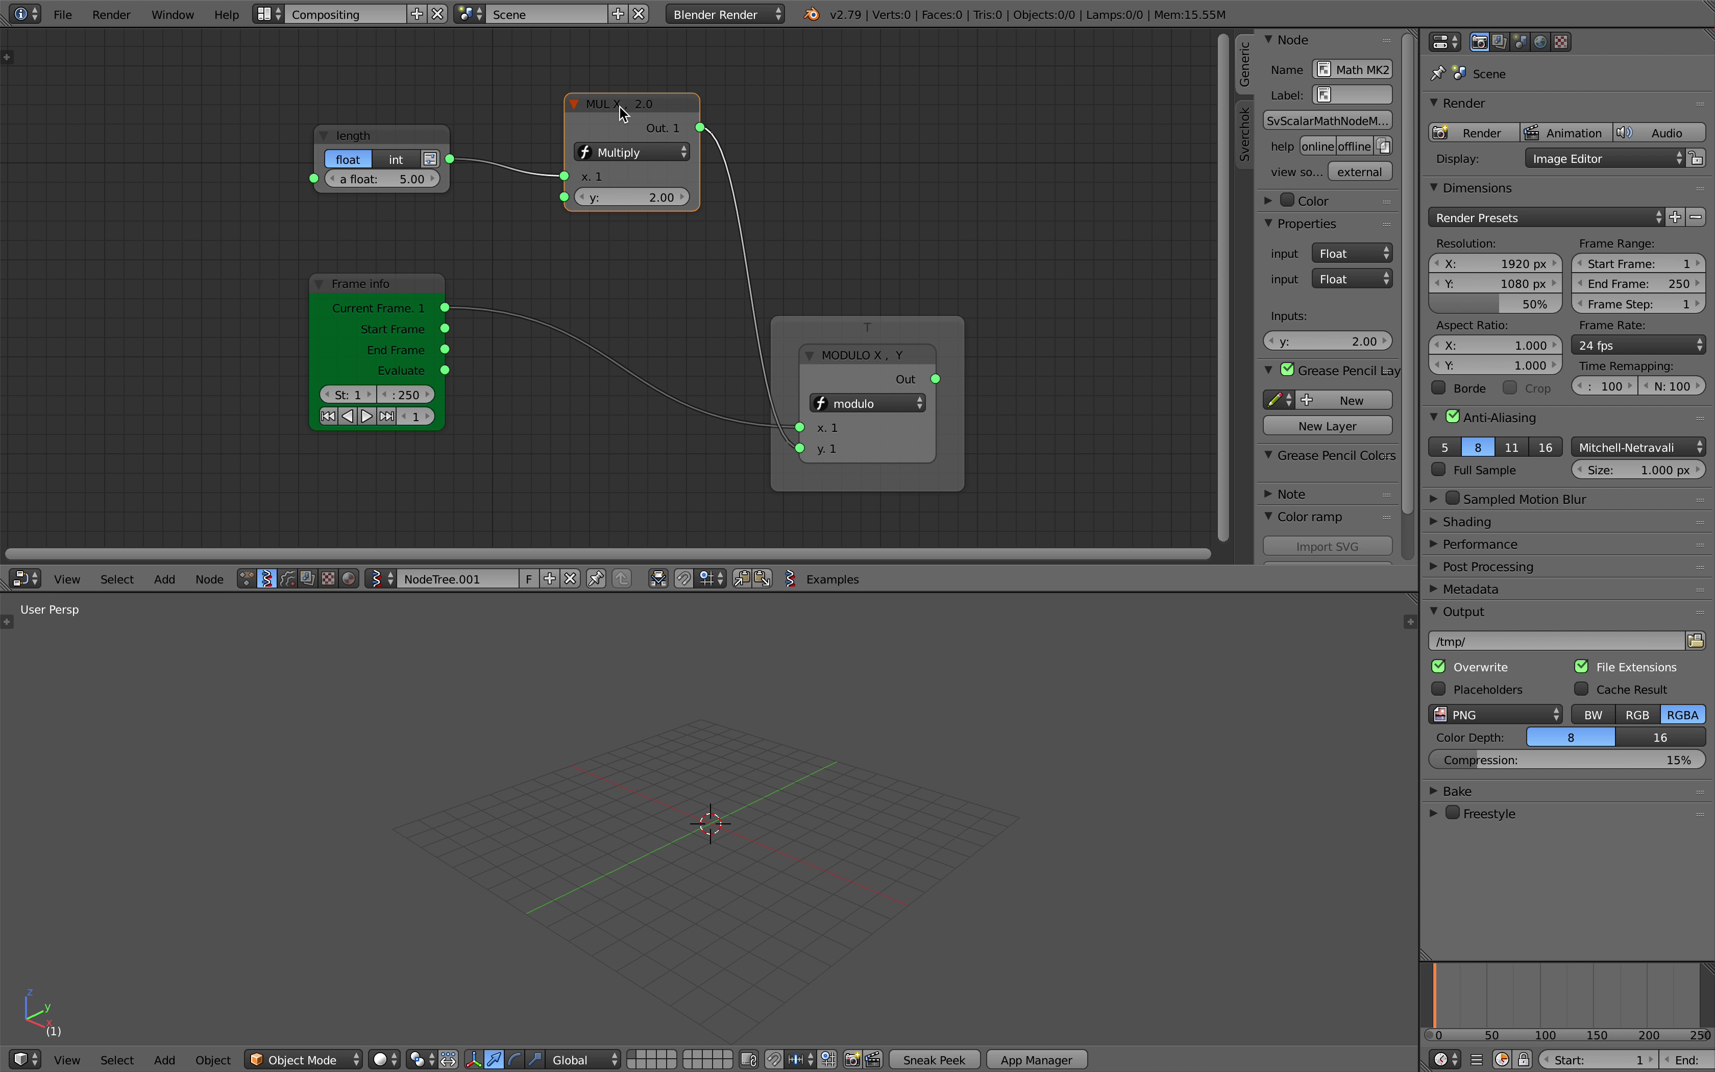
key(ctrl+j)
click(1353, 95)
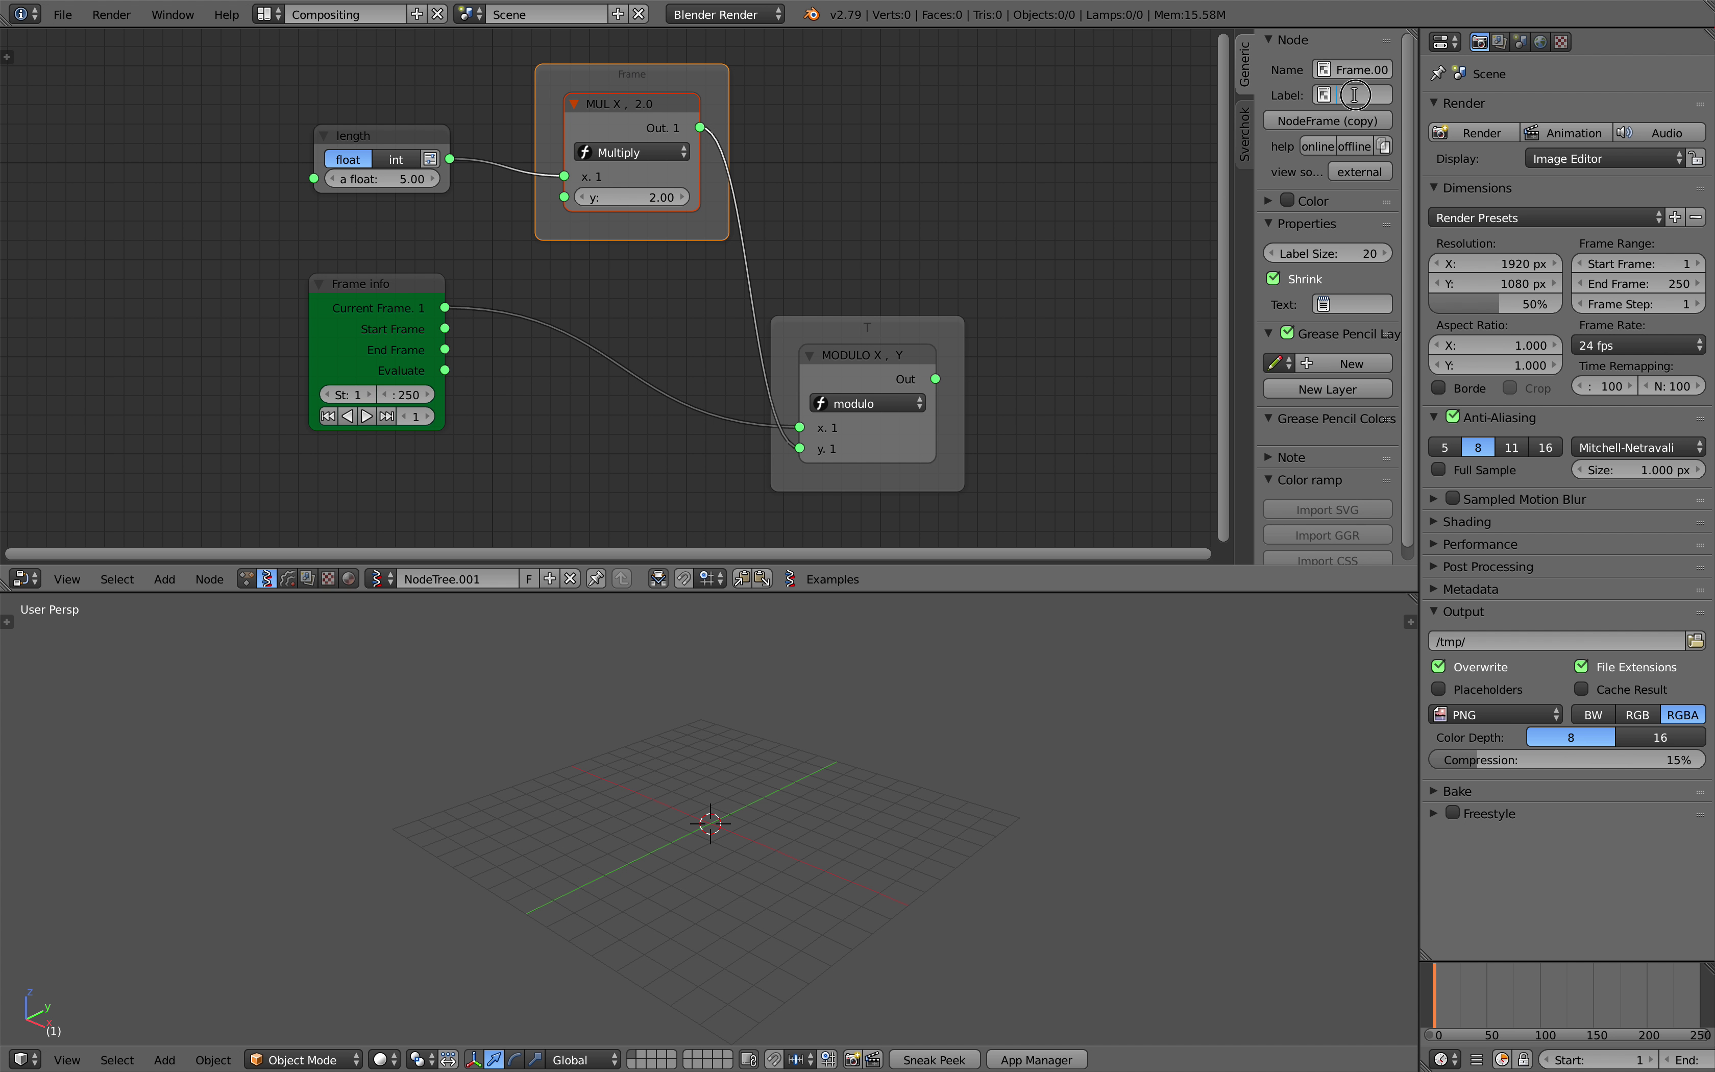
text(L)
key(Return)
key(ctrl+s)
- Rearrange the length, Frame info and framed math nodes into a tidier layout
click(820, 345)
drag(392, 283, 429, 326)
drag(820, 322, 819, 239)
click(372, 122)
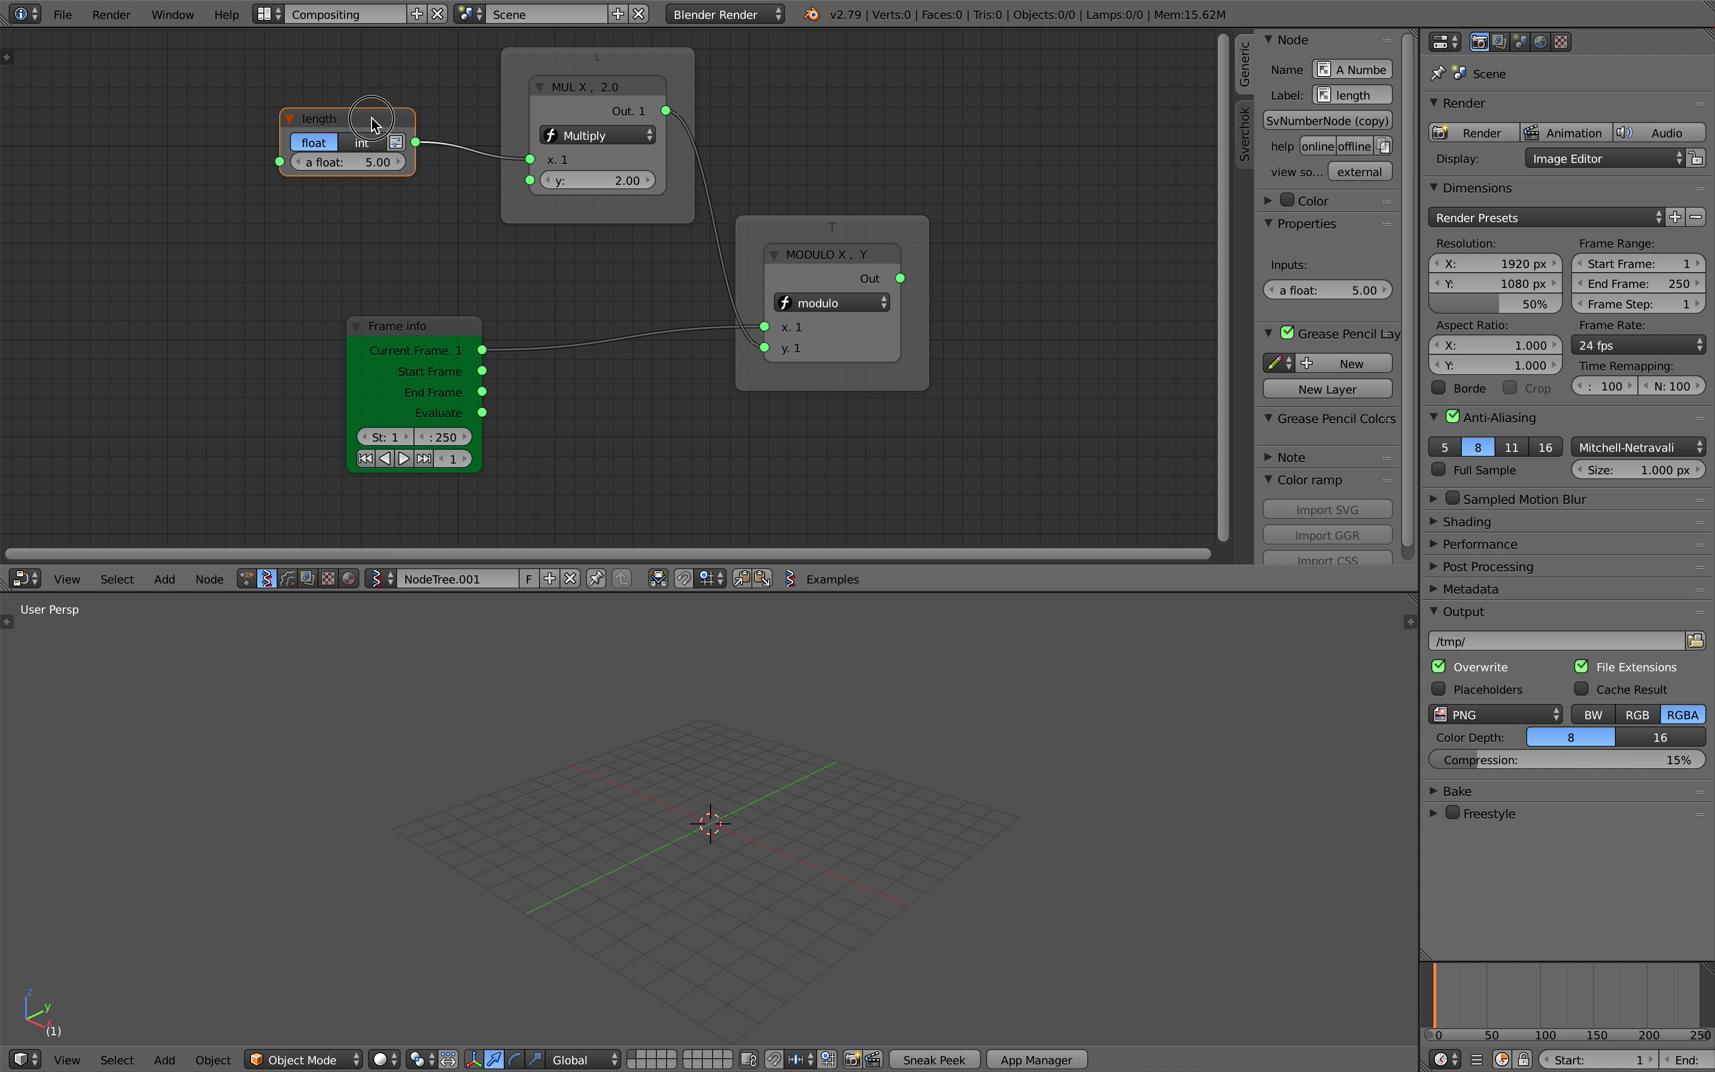
drag(372, 118, 349, 115)
scroll(394, 166, down, 1)
middle_drag(394, 167, 367, 199)
middle_drag(565, 215, 478, 196)
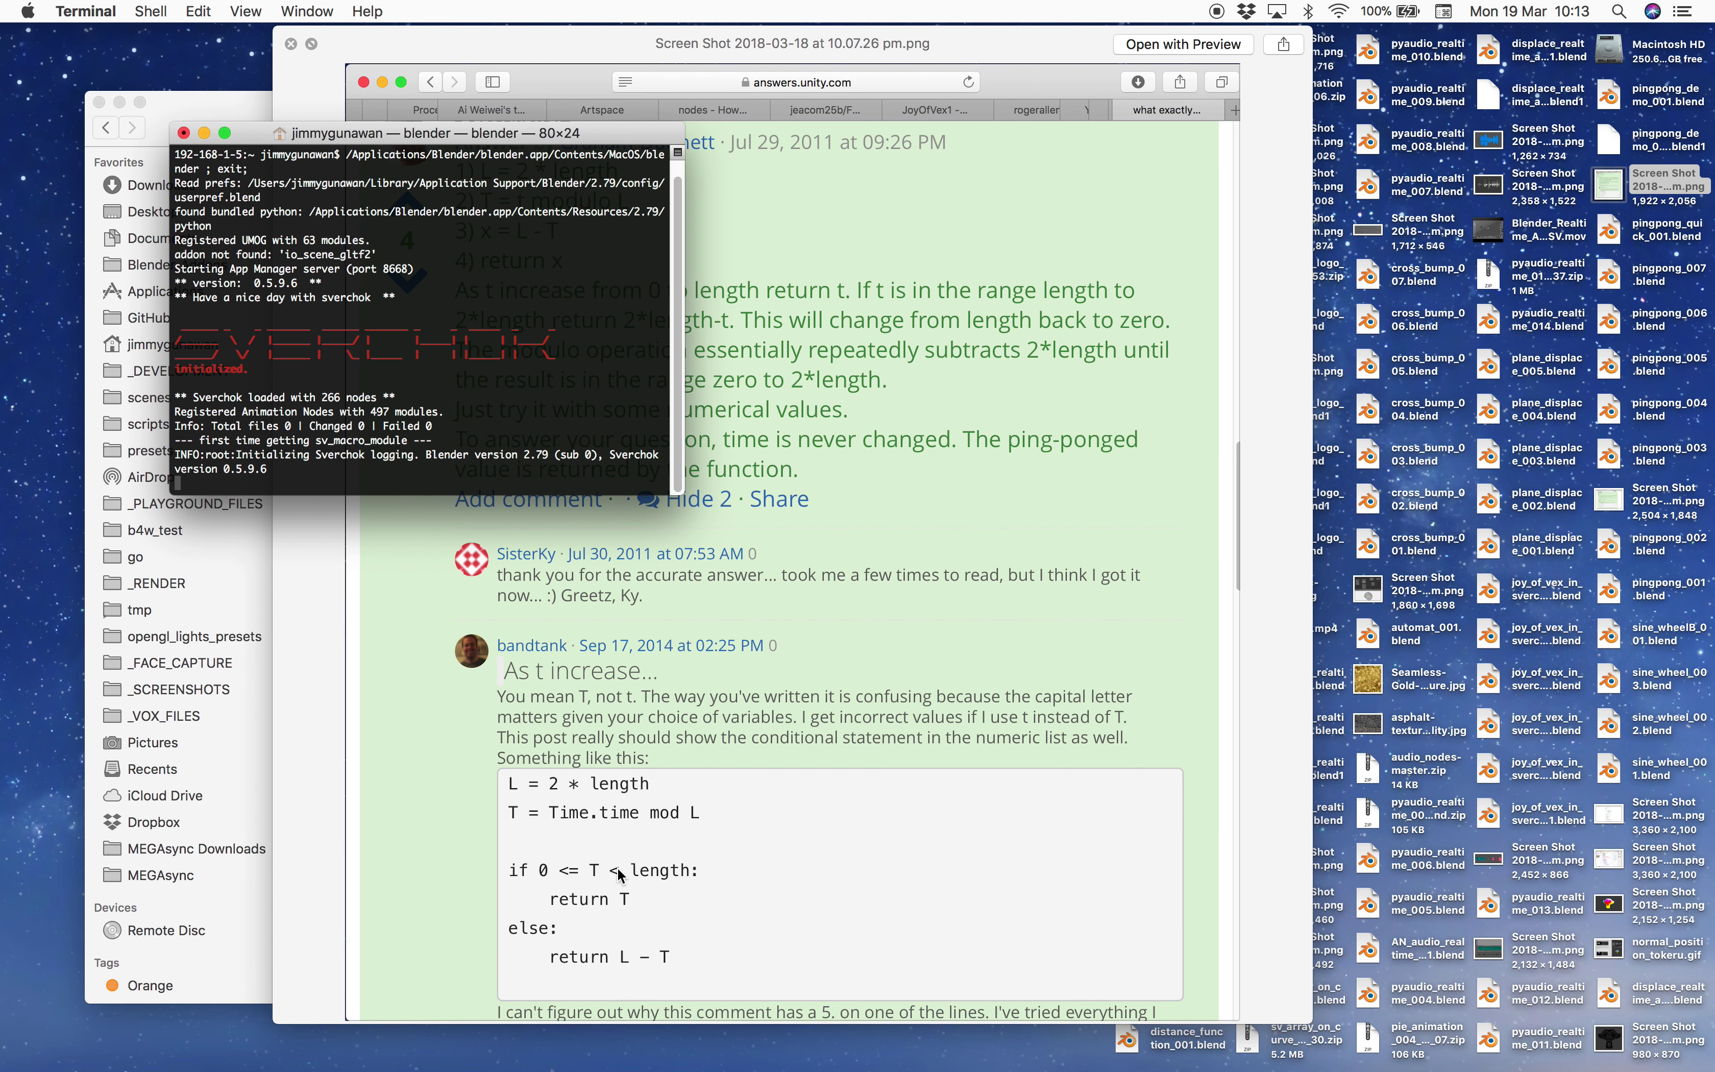
- Return to Blender and add a Logic functions node well beyond the framed modulo node
key(ctrl+Right)
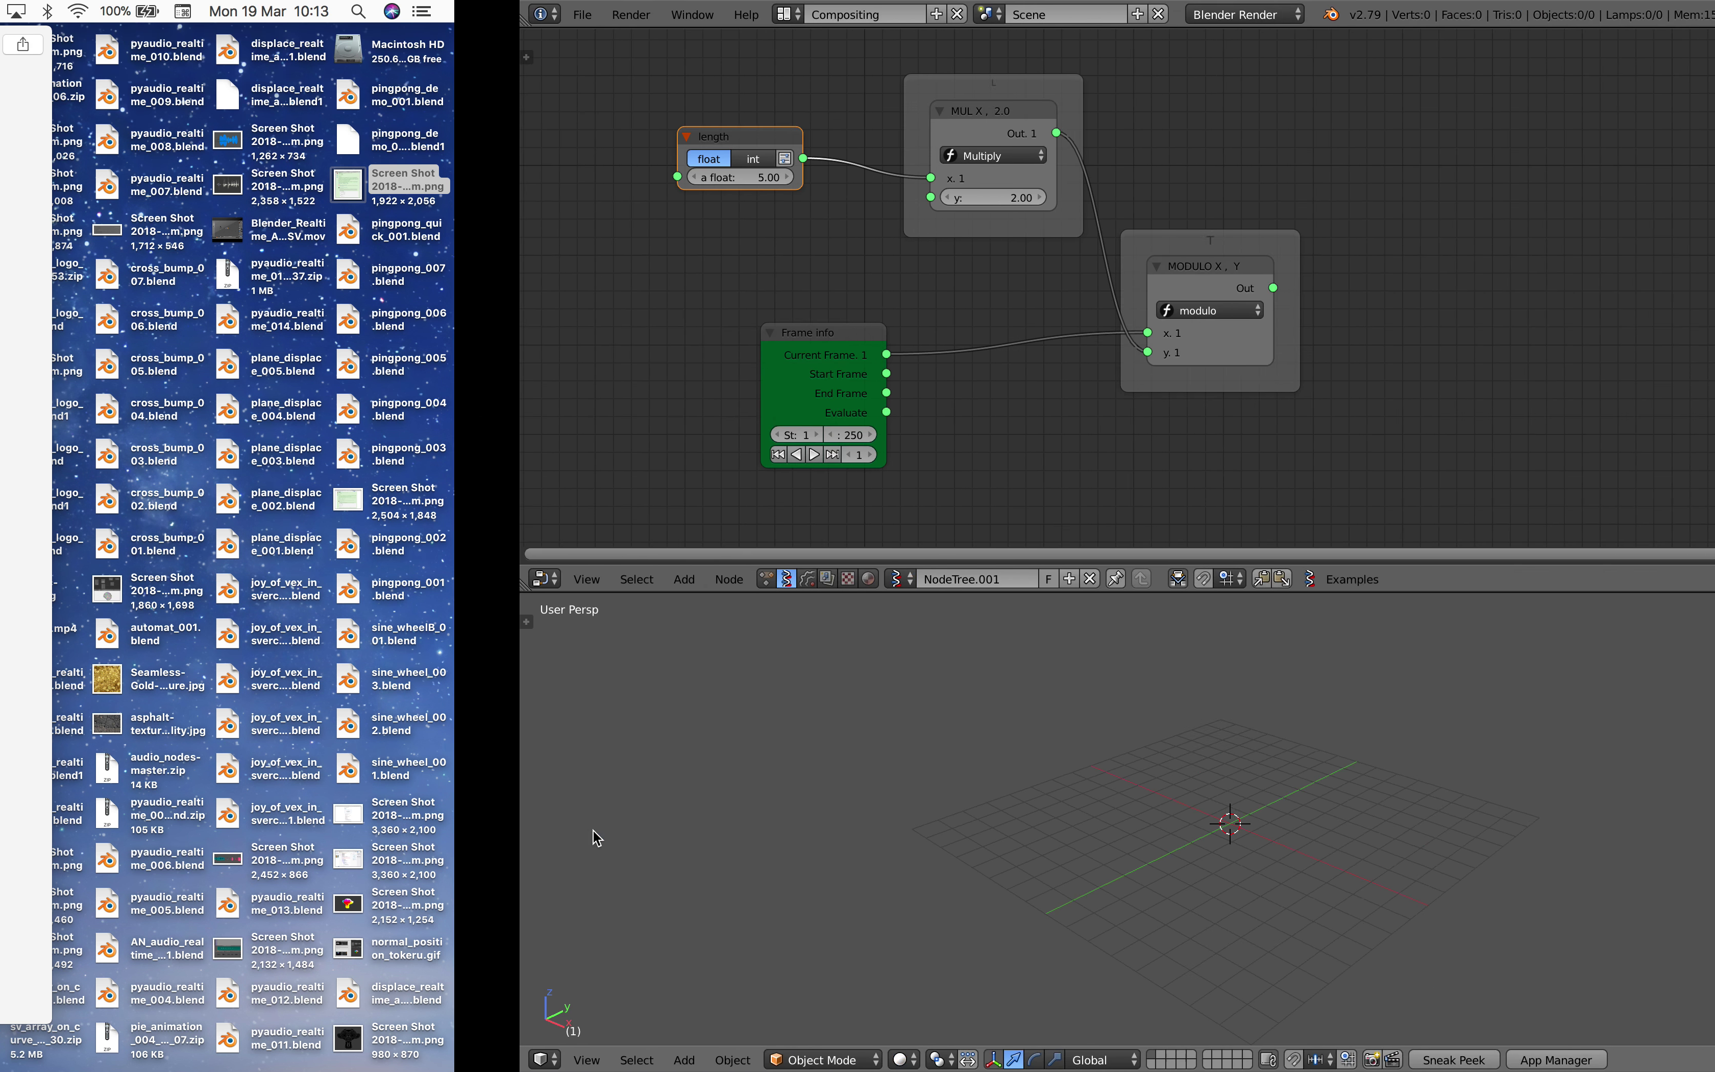
key(shift+a)
click(897, 250)
text(logic)
key(Return)
click(930, 163)
middle_drag(890, 175, 717, 185)
drag(872, 179, 1033, 164)
- Duplicate the Logic functions node twice, stacking the copies between the modulo node and the original
key(shift+d)
click(782, 112)
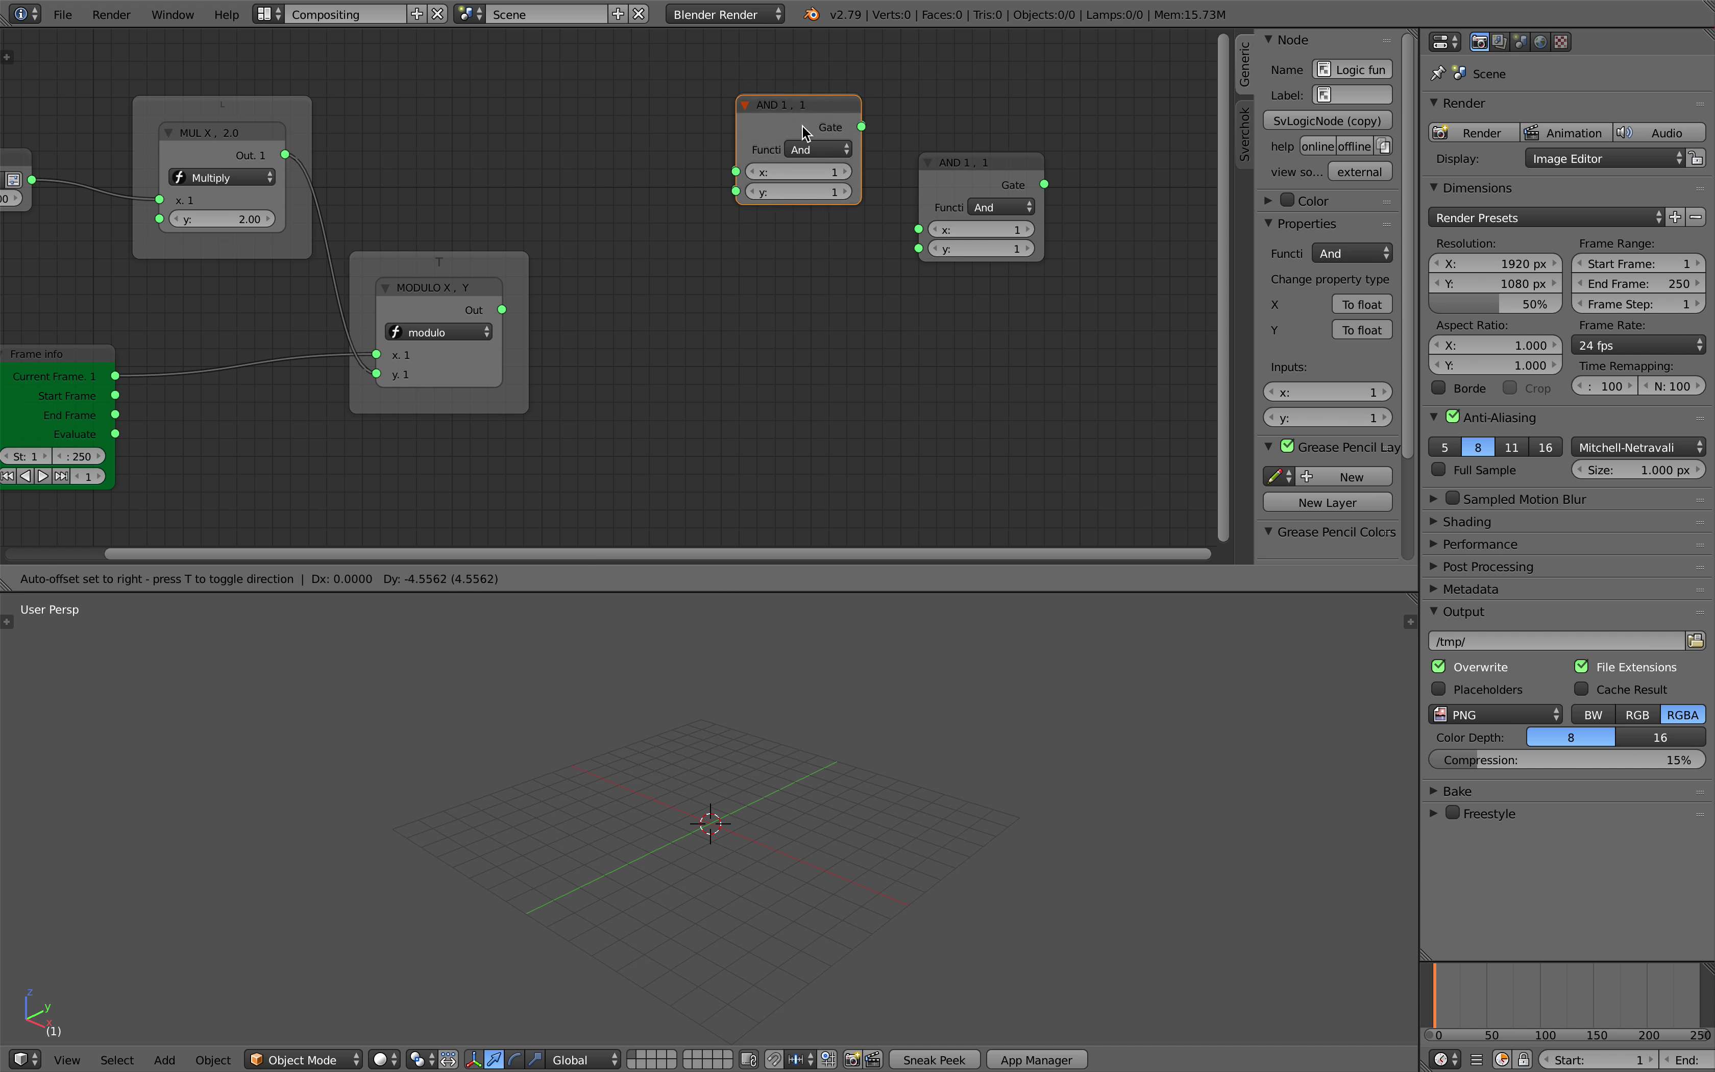
key(shift+d)
click(782, 265)
click(824, 147)
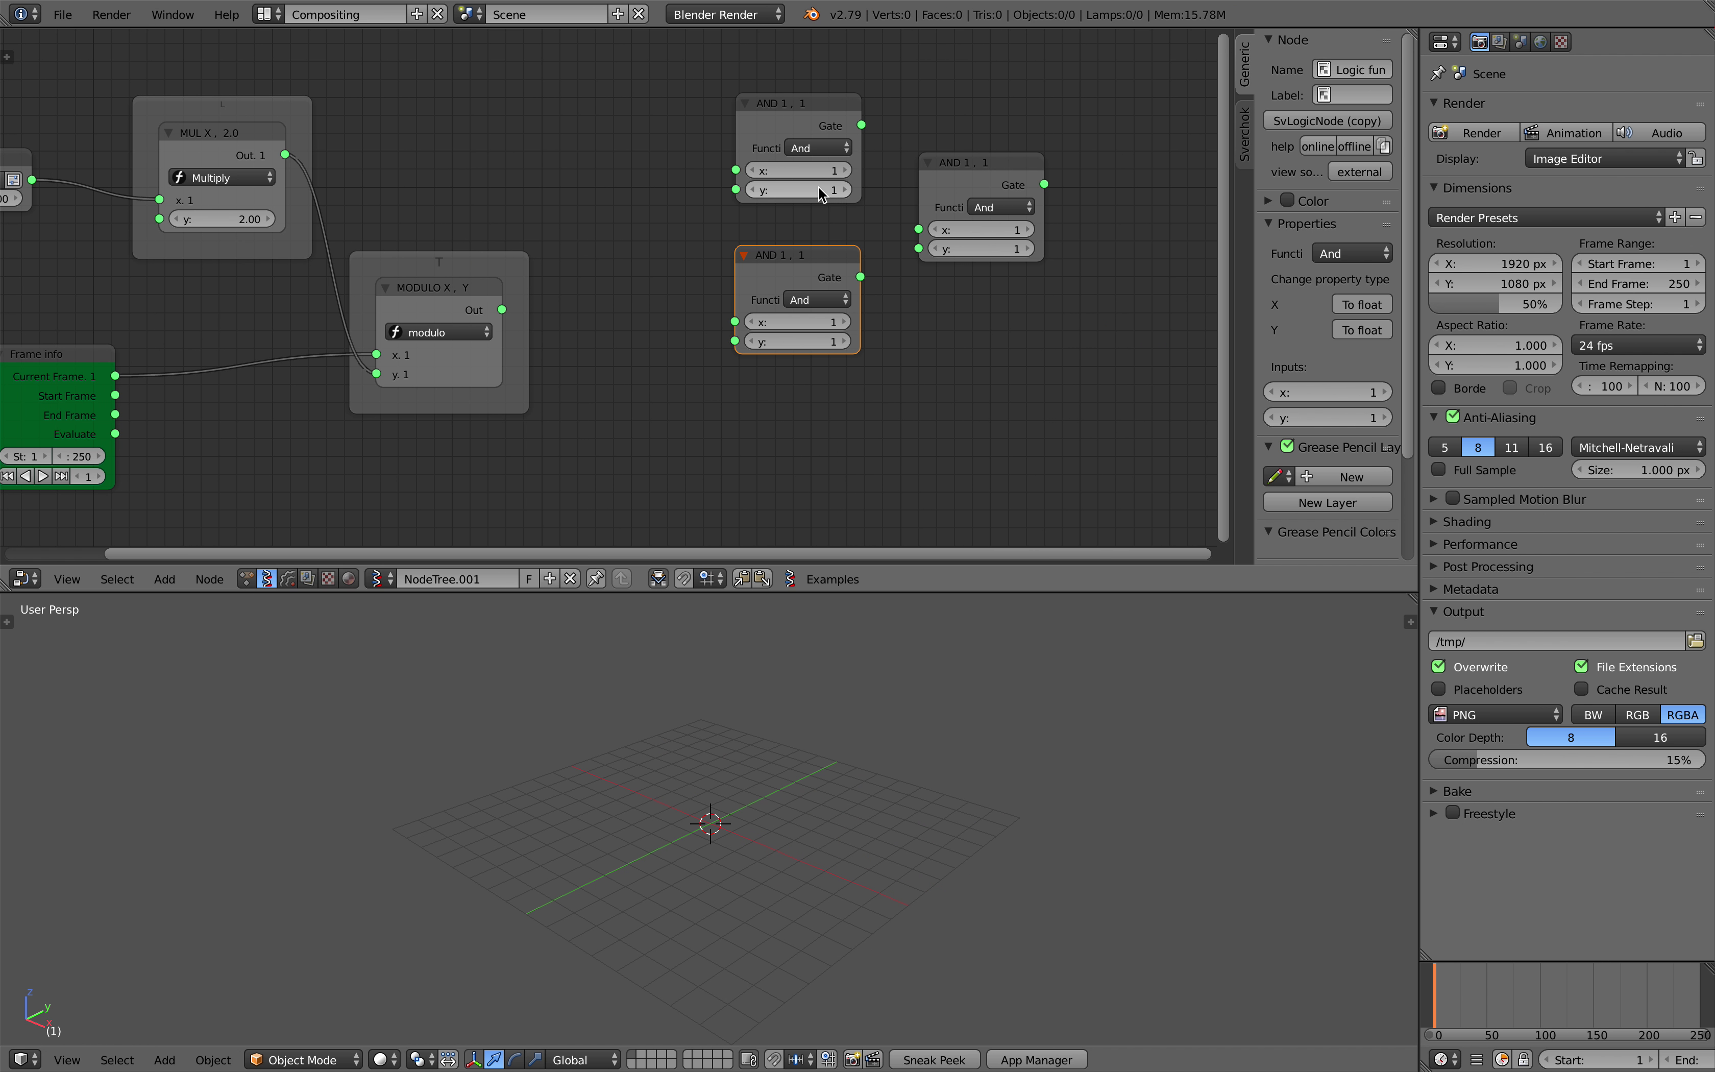
- Make the upper logic copy test whether the modulo output is >= 0, and connect its gate to the final And node's x
middle_drag(530, 271, 604, 263)
scroll(592, 266, down, 1)
drag(587, 299, 803, 169)
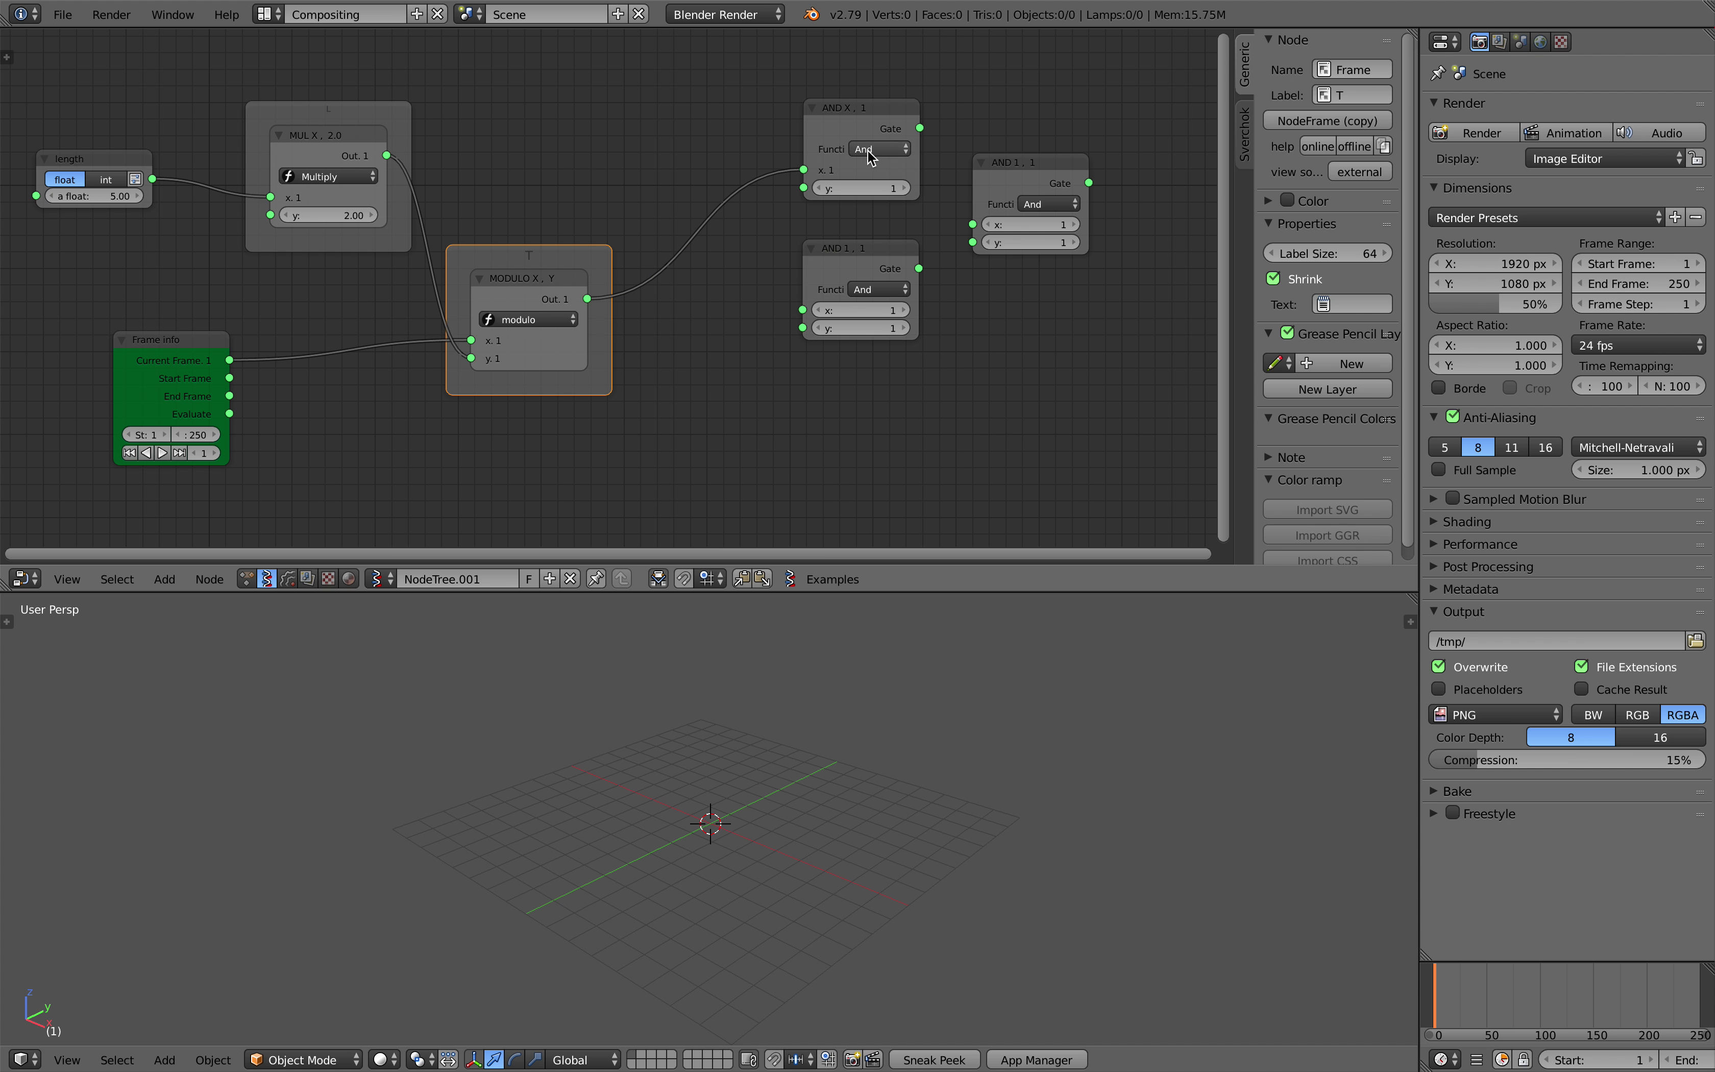
click(876, 149)
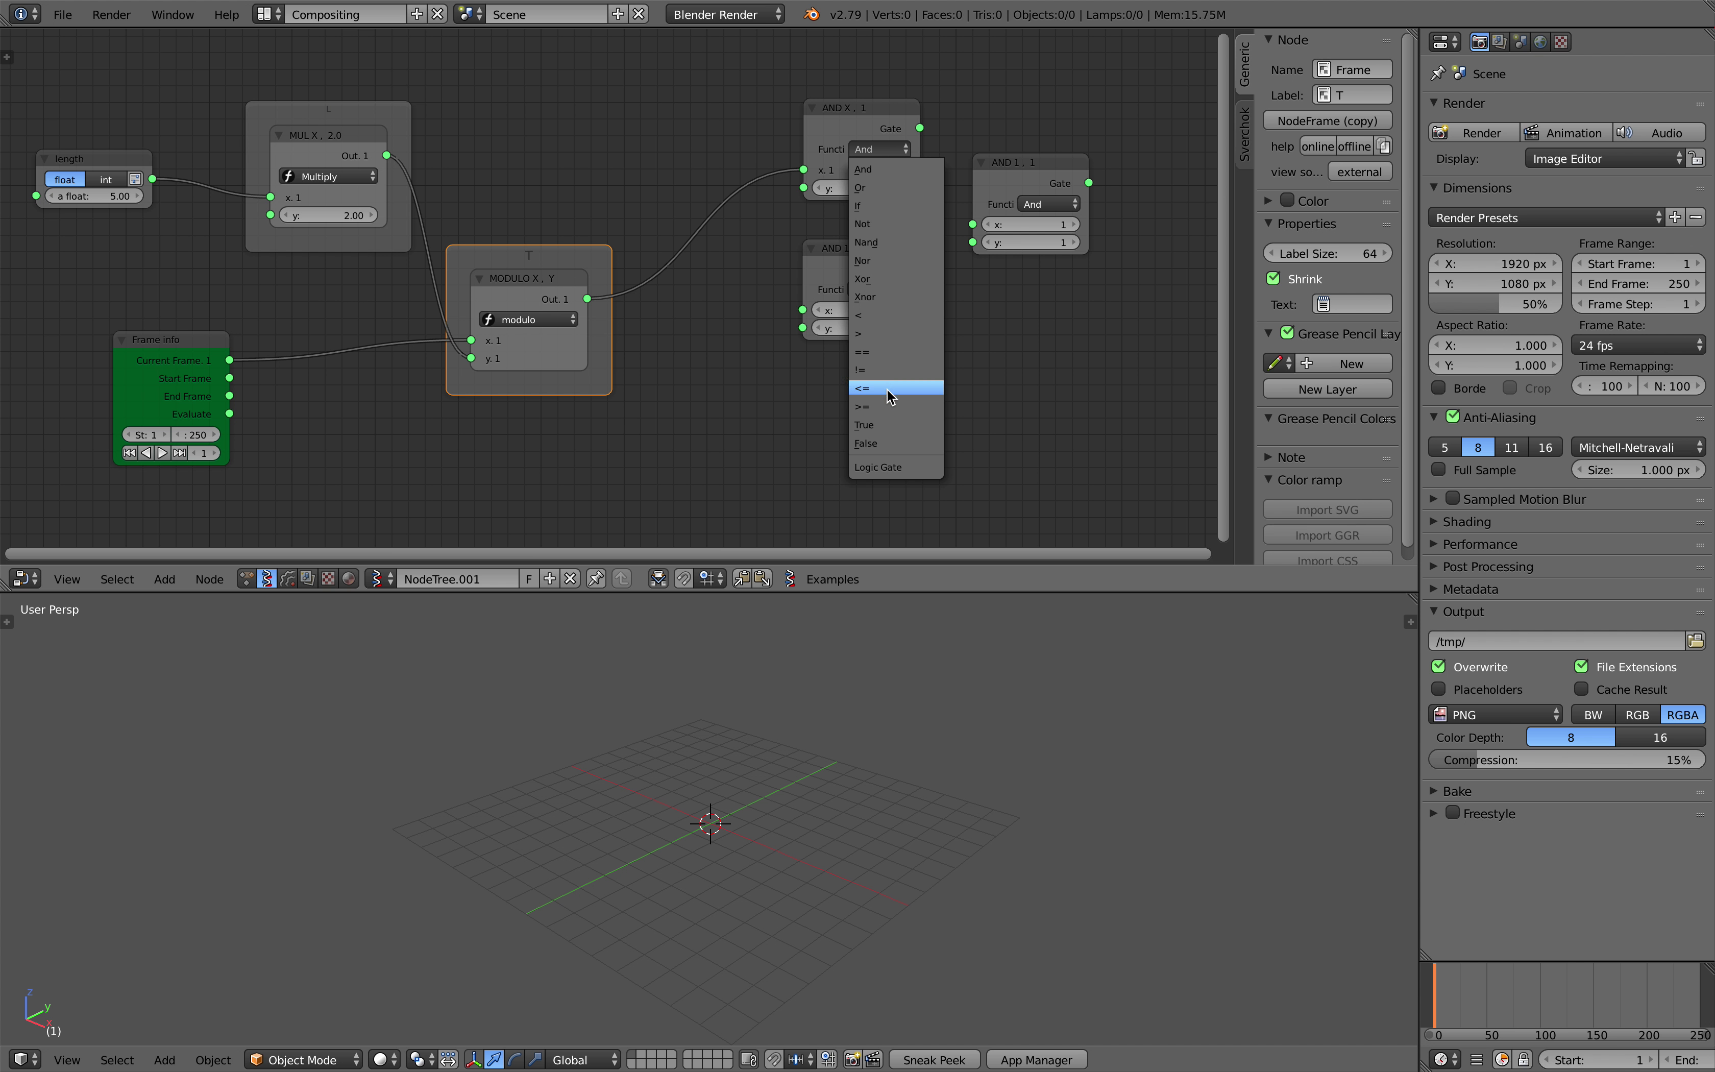
click(887, 406)
middle_drag(822, 204, 985, 204)
click(993, 187)
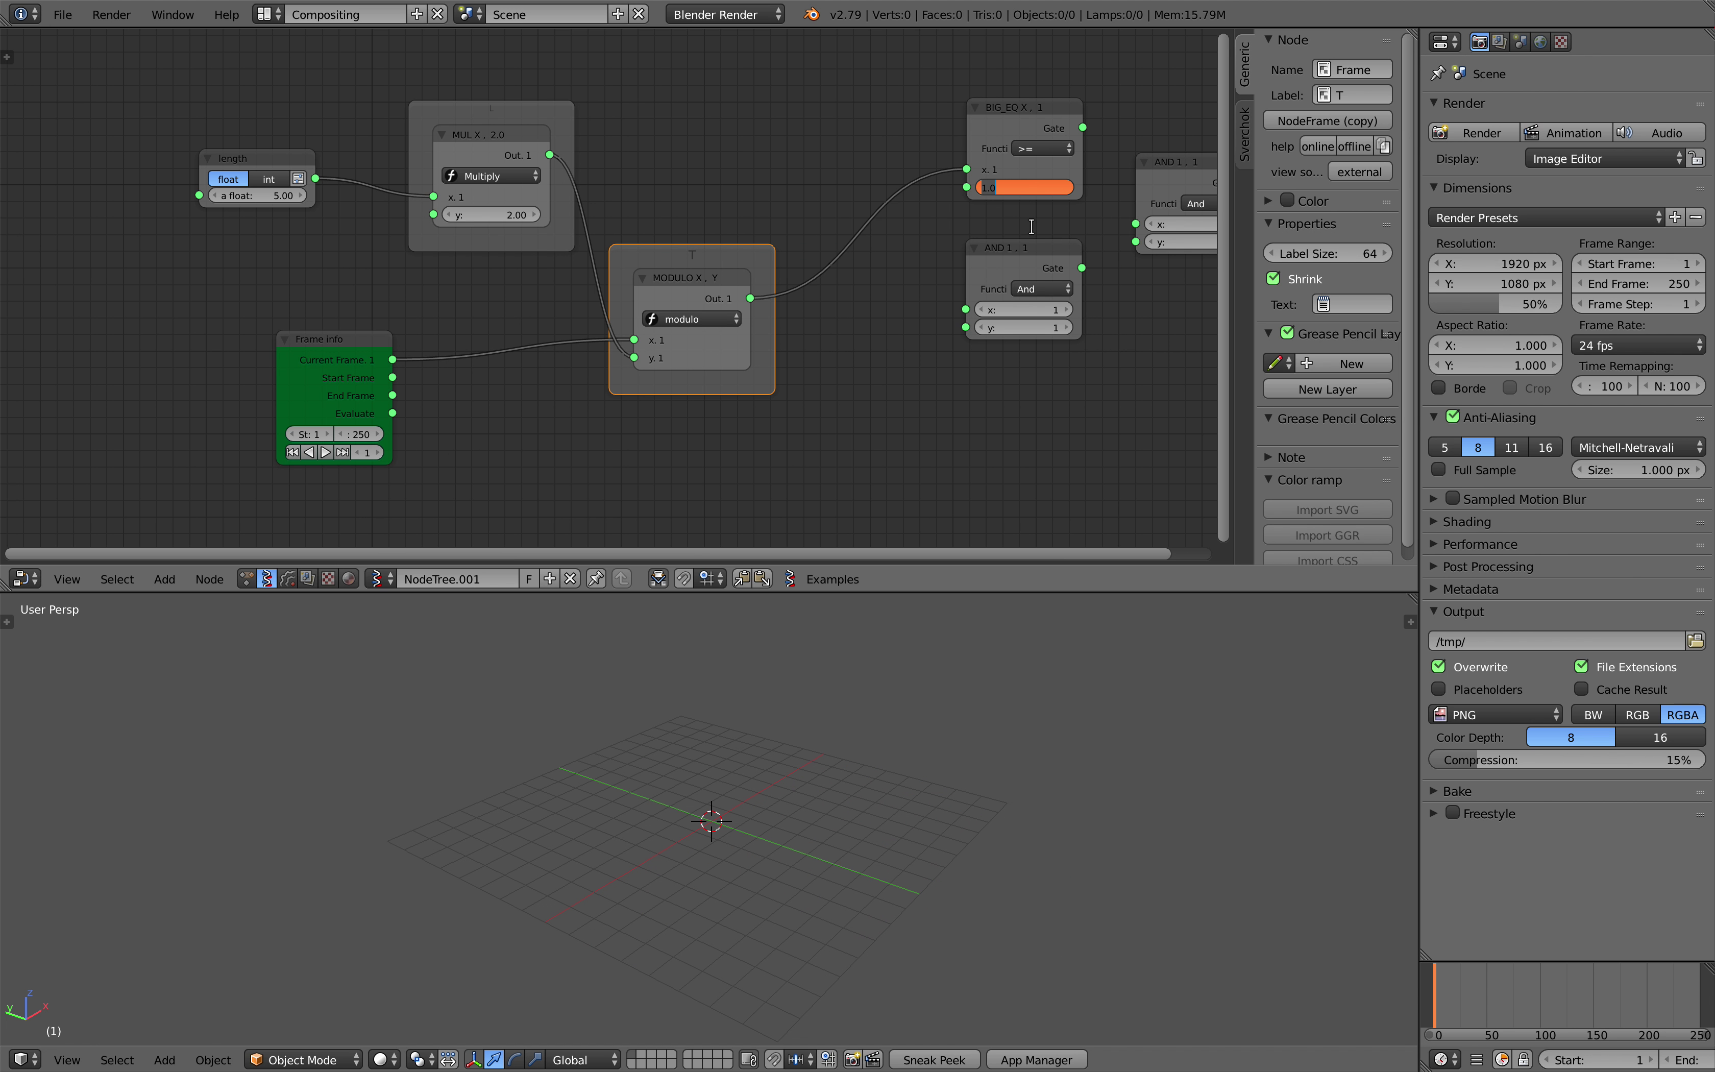
text(0)
key(Return)
middle_drag(1102, 169, 997, 173)
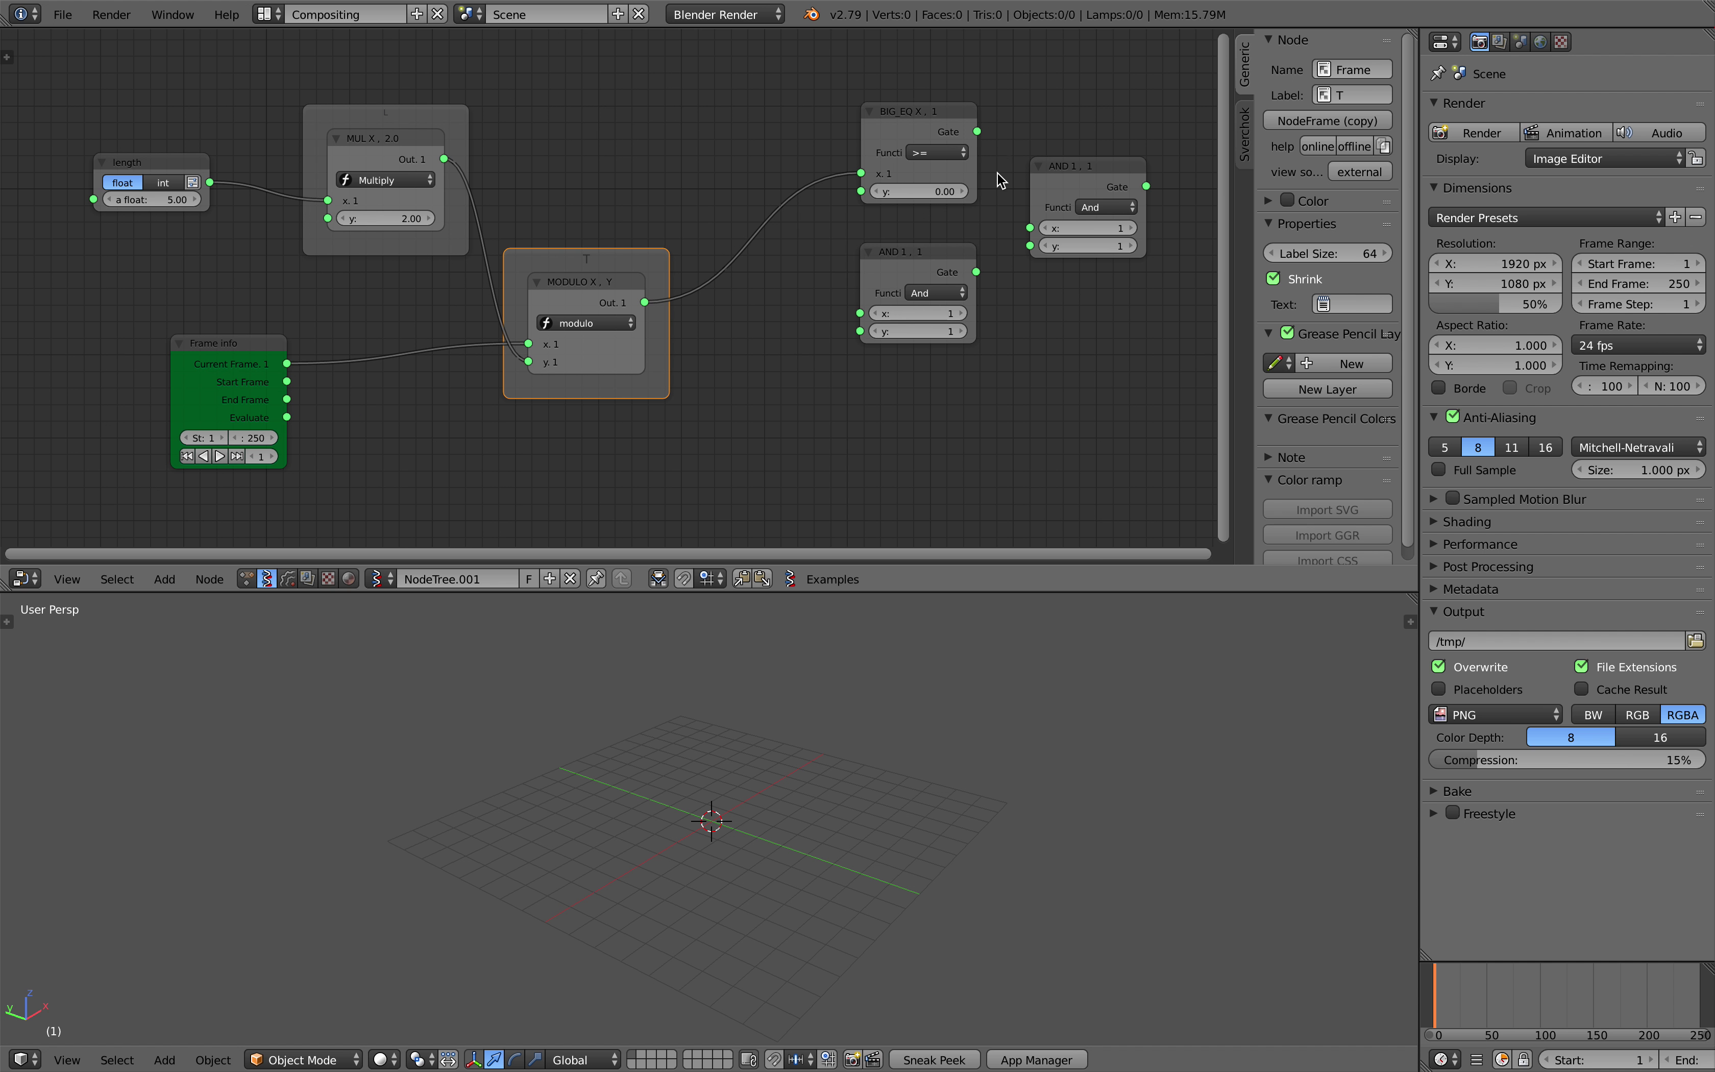
click(997, 173)
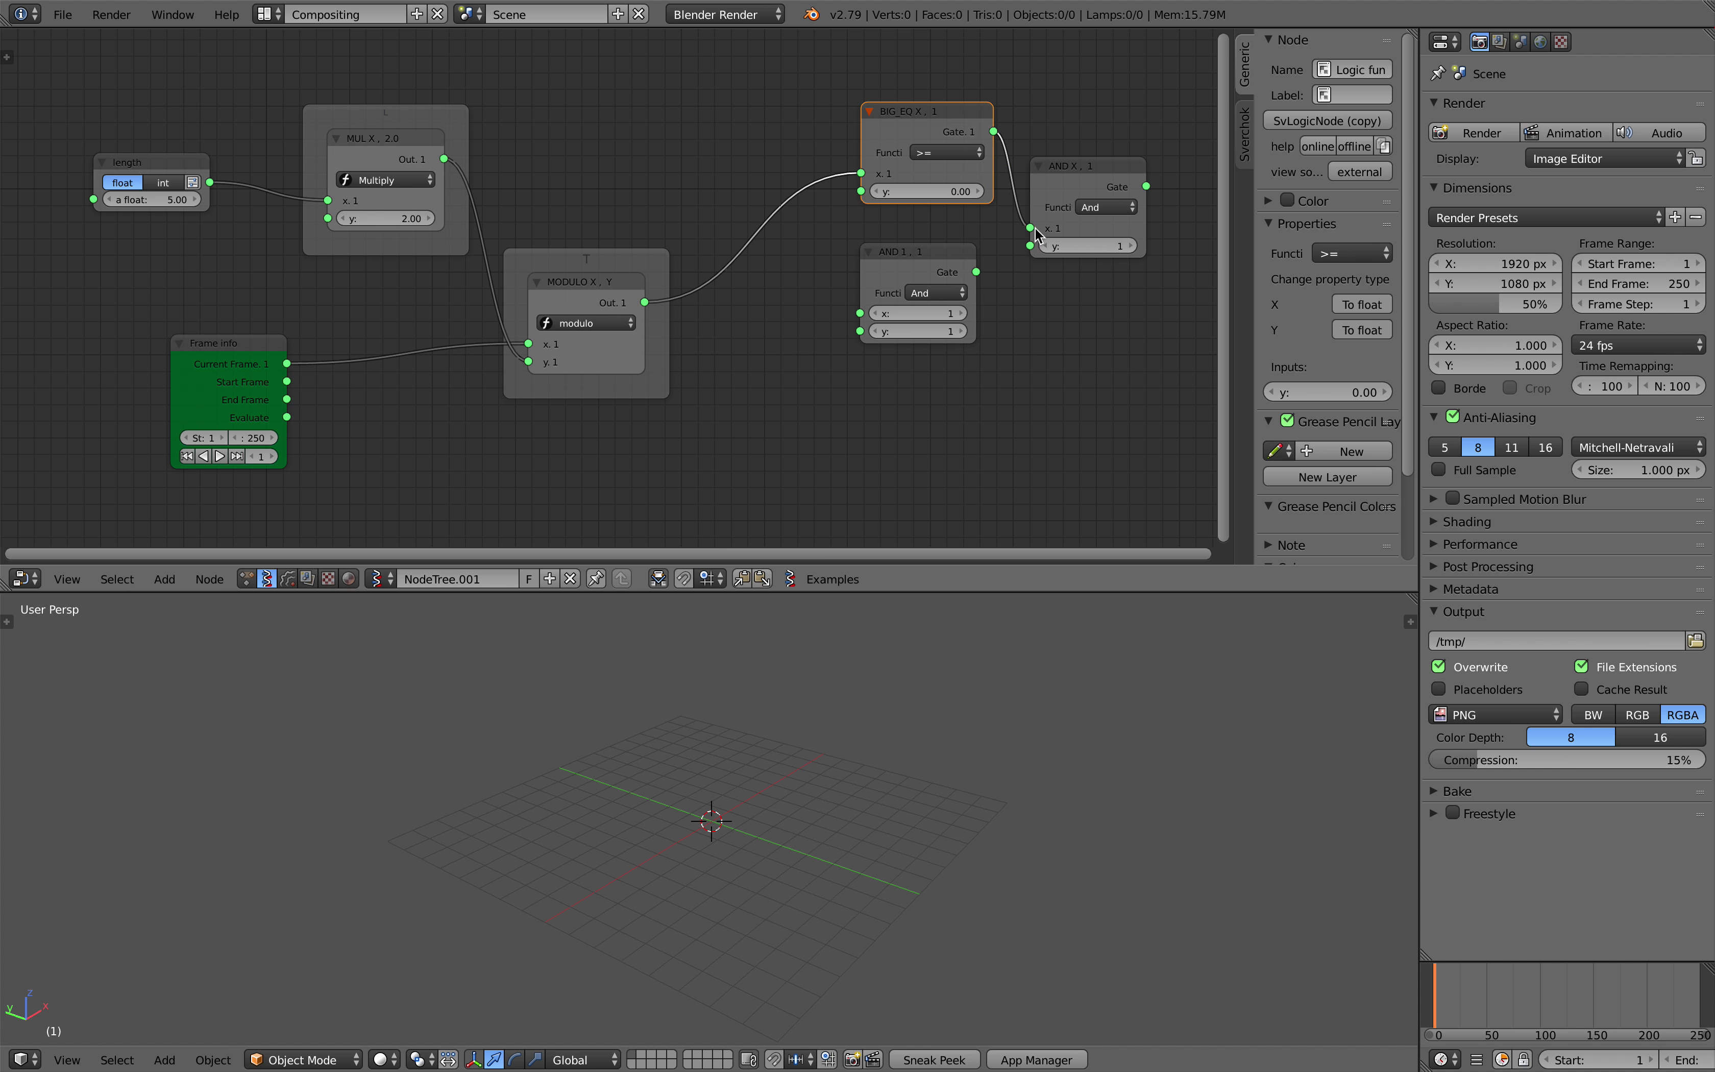
- Check the pseudo-code's condition, then make the lower logic copy test whether the modulo output is < the length value
key(ctrl+Left)
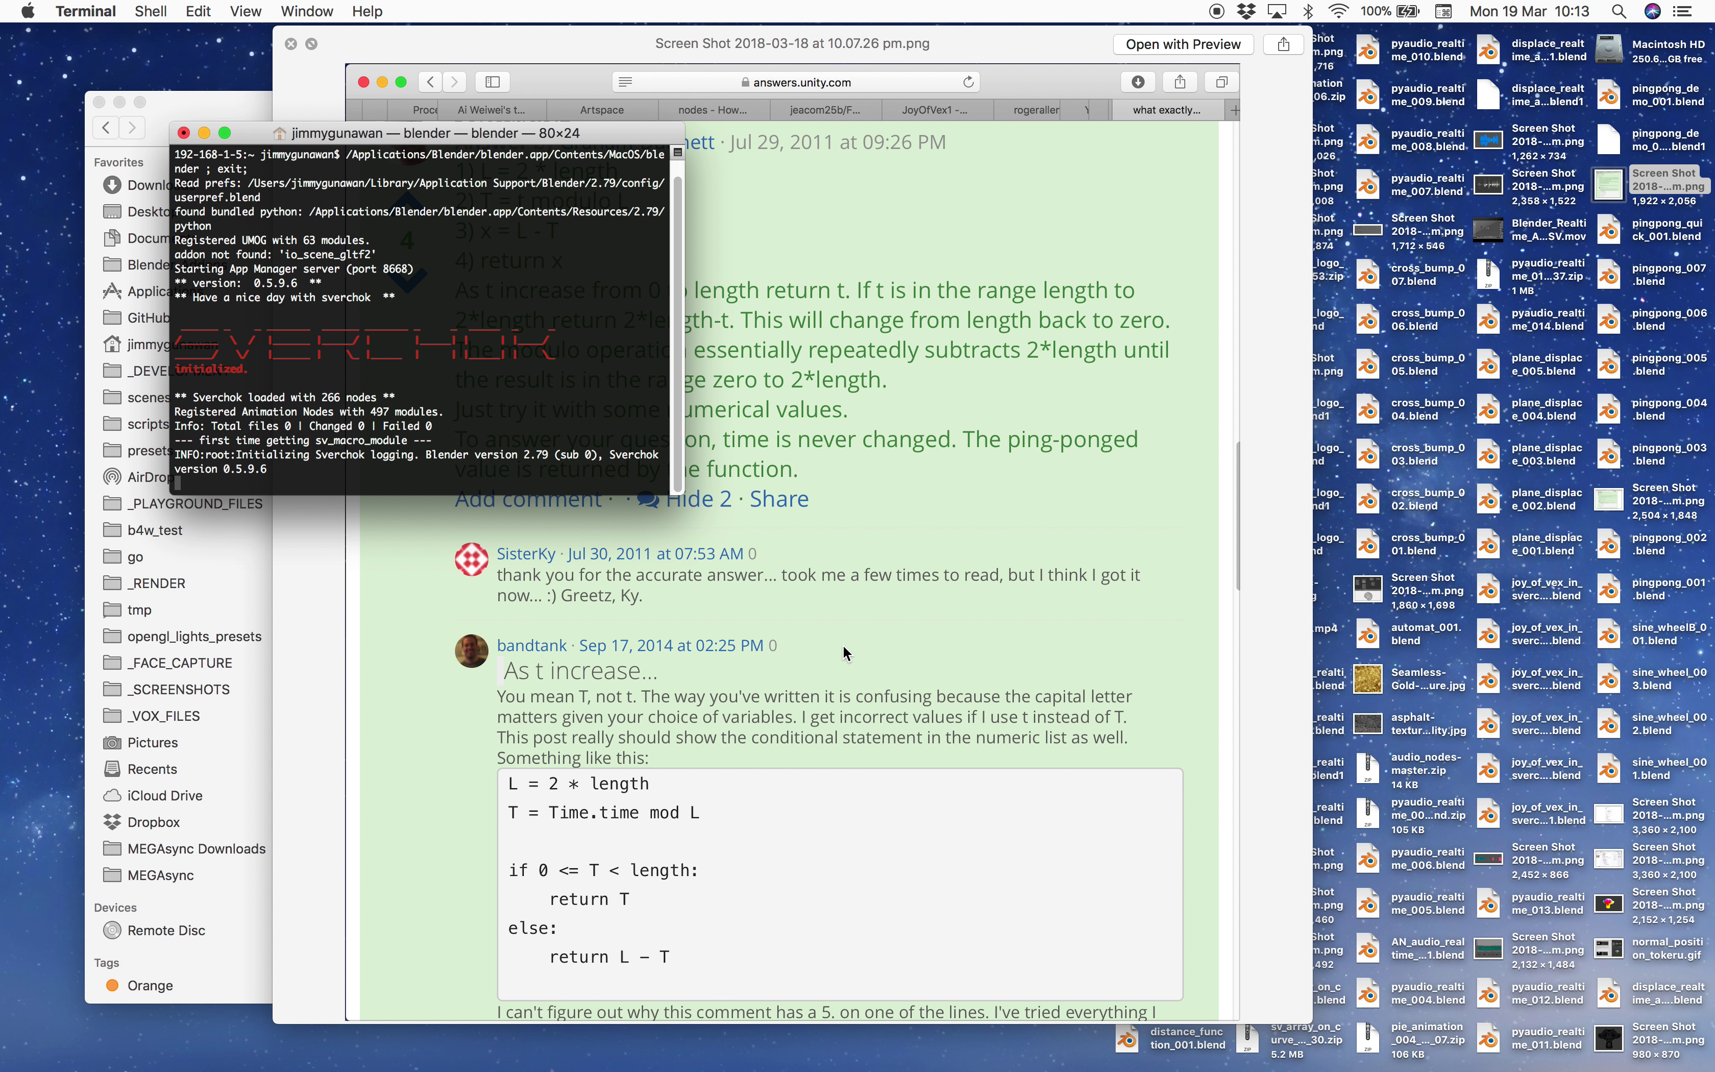
key(ctrl+Right)
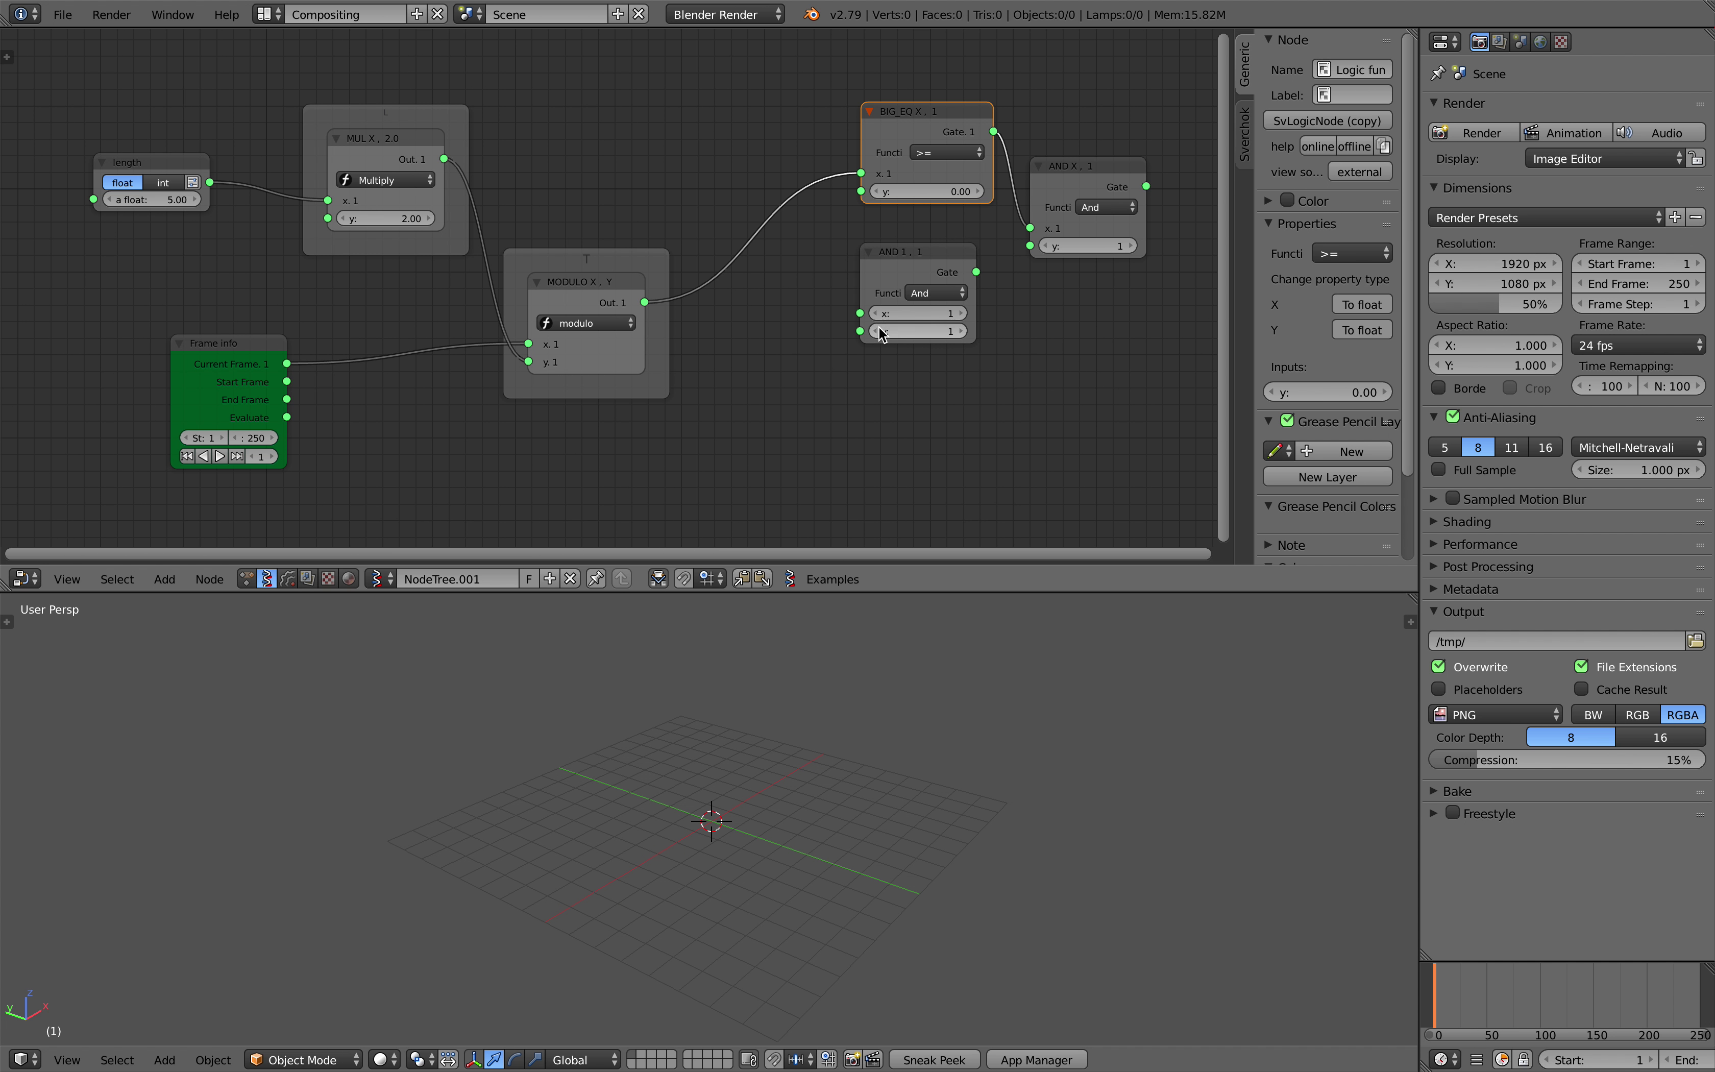
drag(645, 302, 860, 312)
click(936, 293)
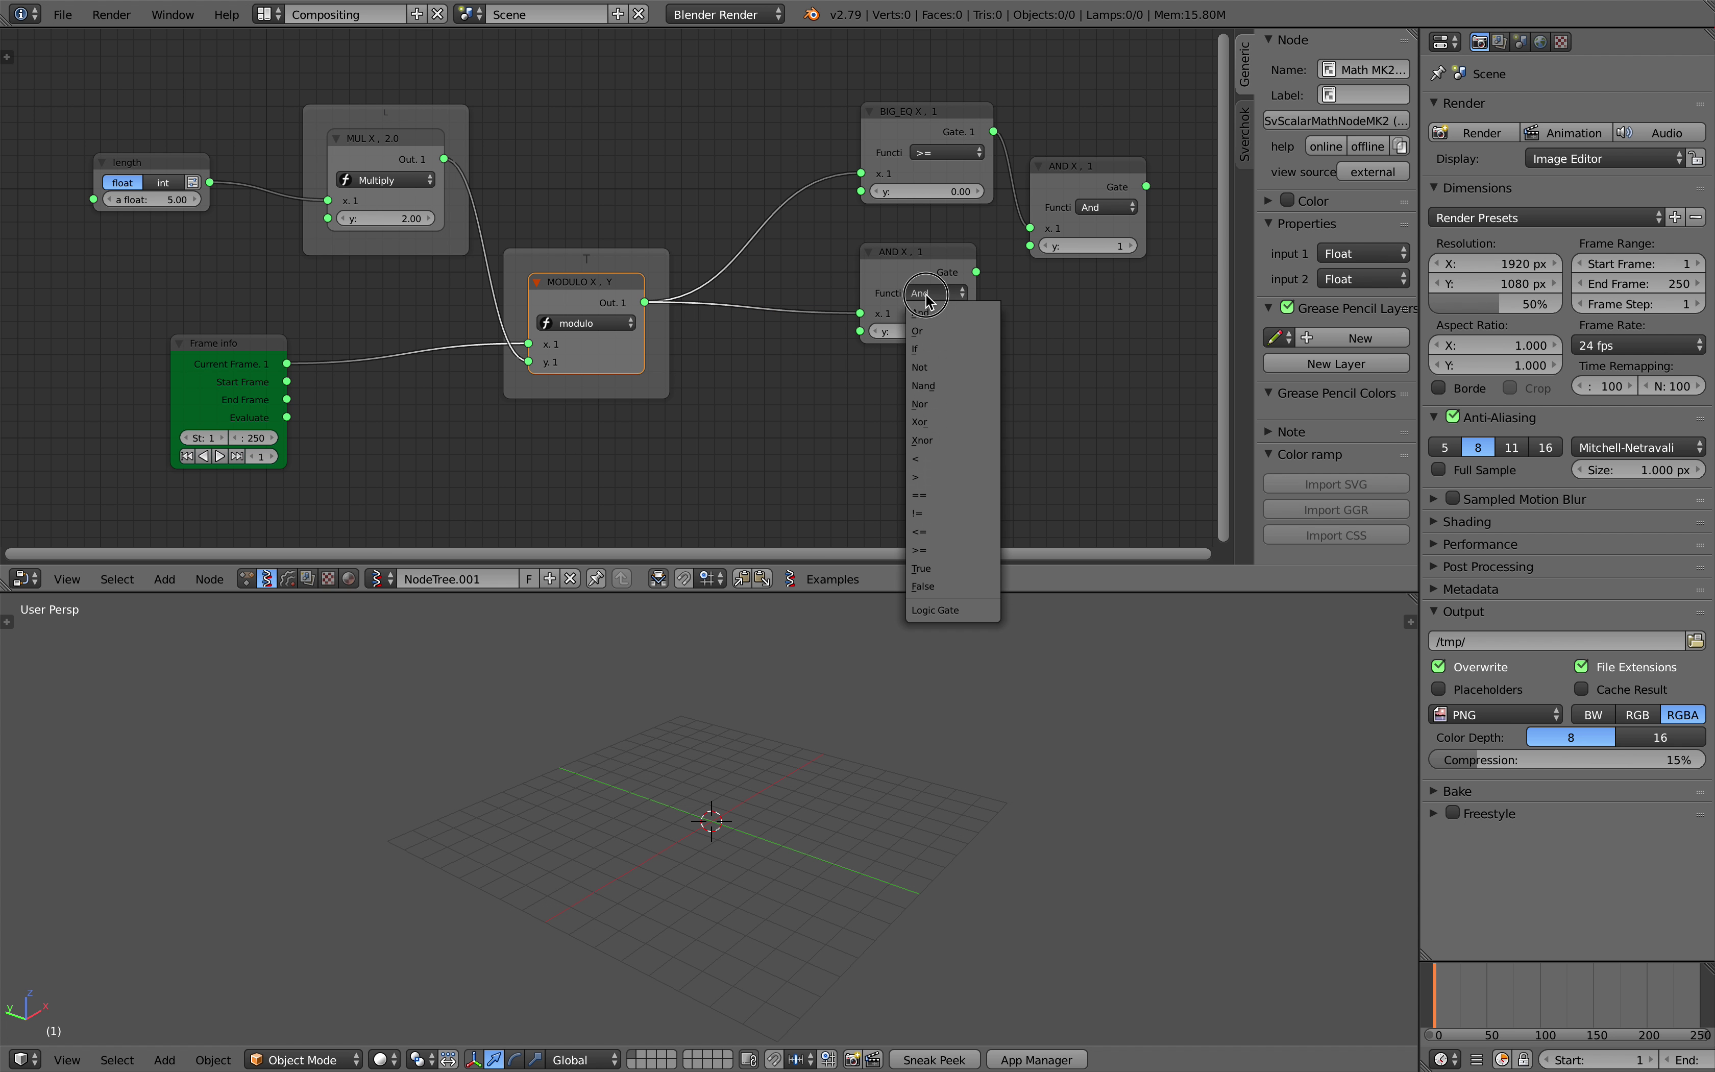
click(943, 466)
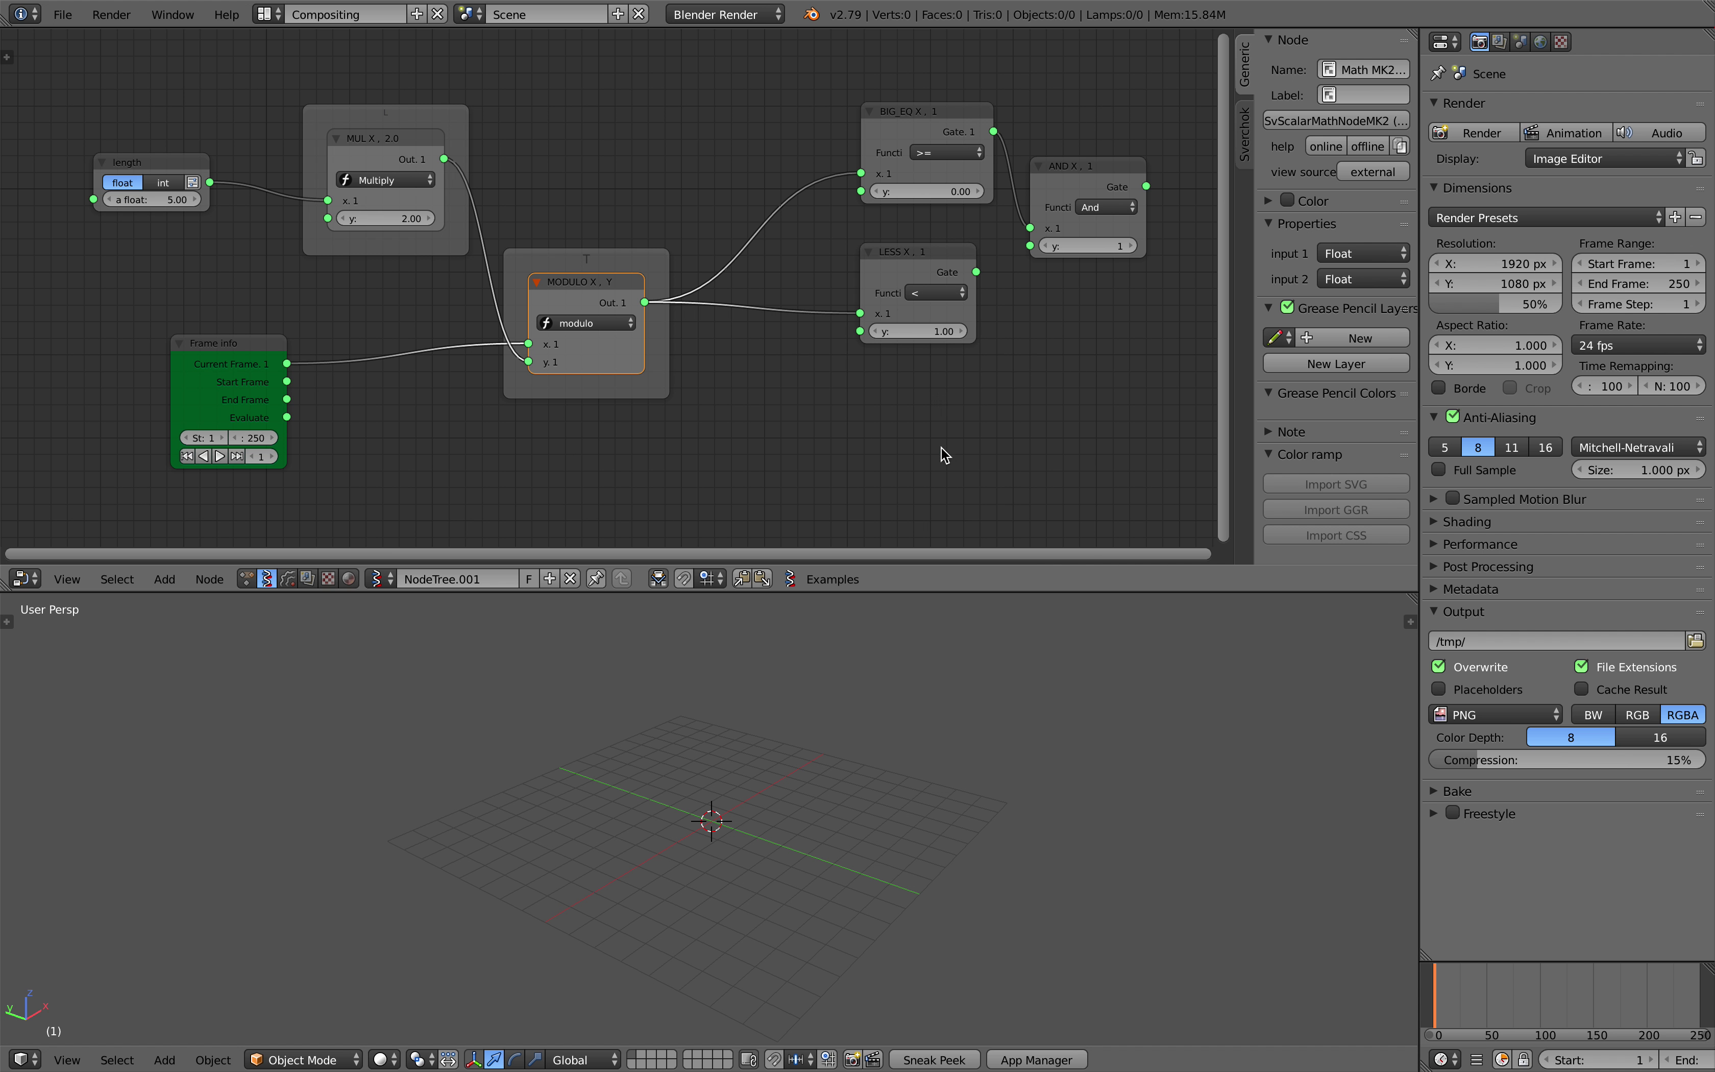
drag(419, 119, 407, 115)
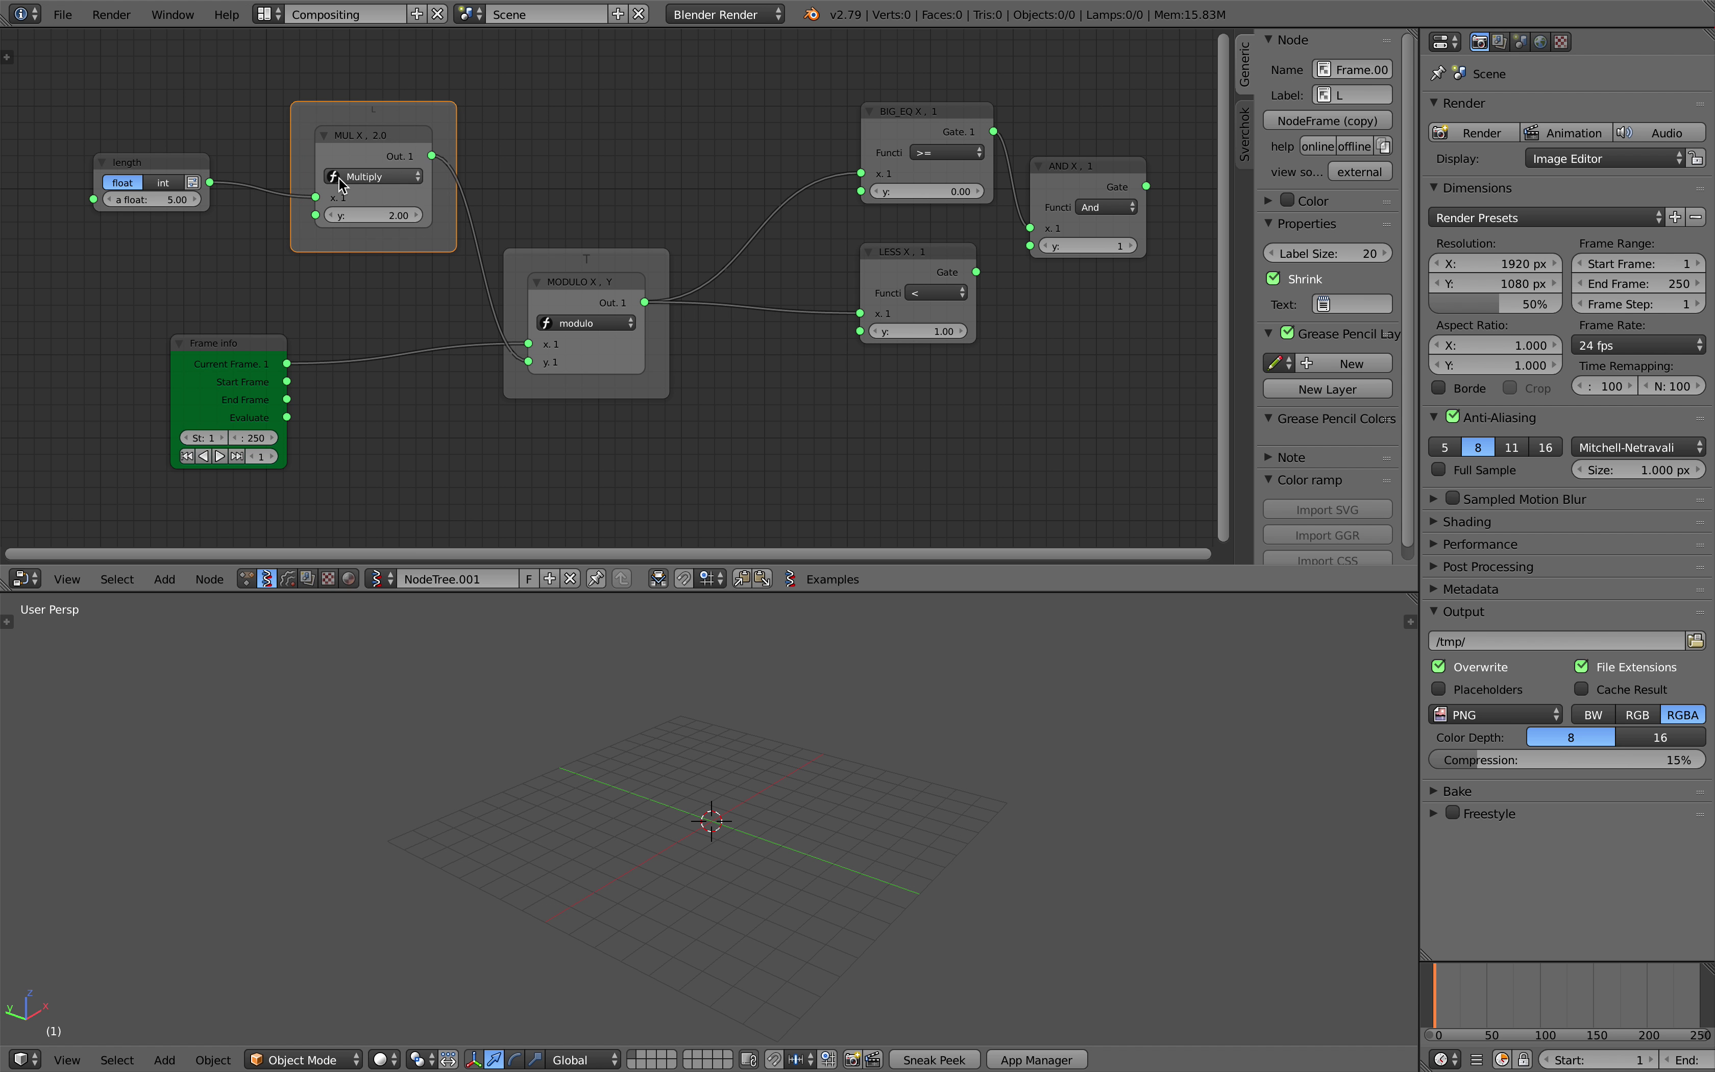
drag(213, 182, 867, 332)
- Connect the less-than node's gate to the And node's y, tidy the surrounding nodes and save the file
drag(345, 109, 352, 86)
click(165, 176)
drag(164, 173, 131, 217)
scroll(655, 362, right, 10)
drag(573, 270, 626, 244)
drag(666, 186, 698, 175)
middle_drag(573, 190, 535, 232)
key(ctrl+s)
click(536, 237)
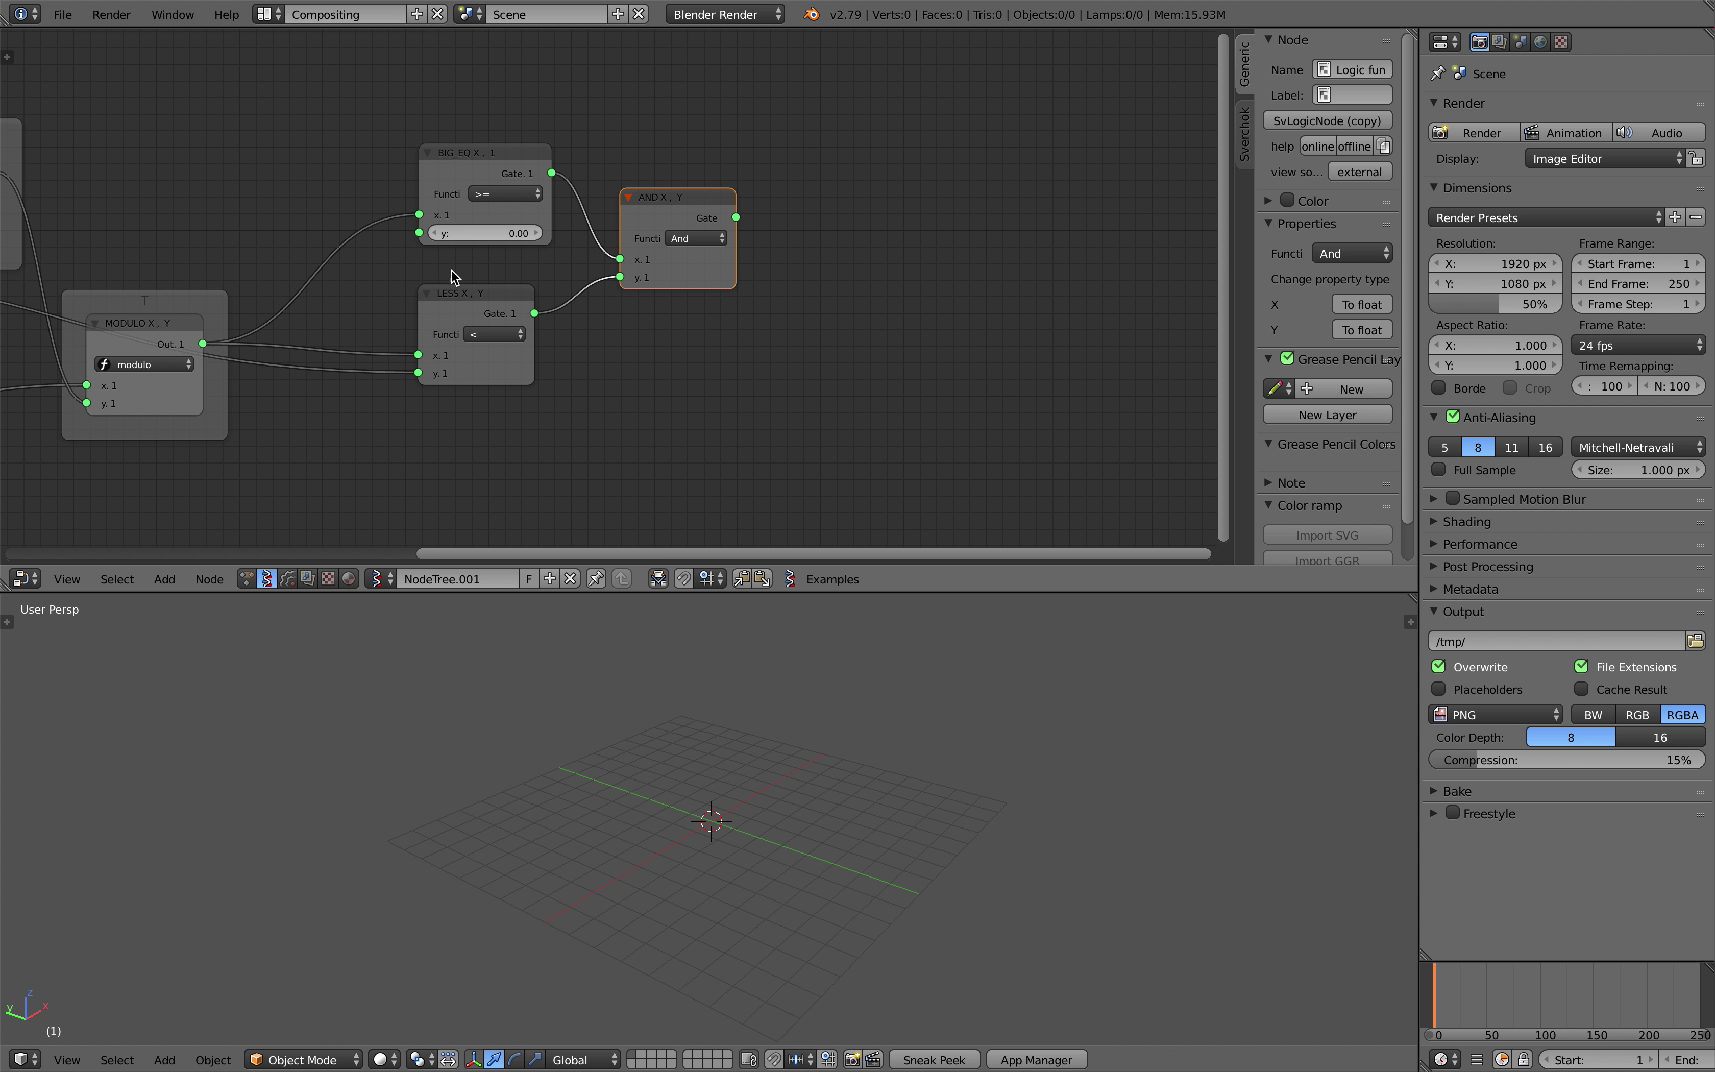
- Add a Switch node after the And node and connect the And gate to its state input
middle_drag(506, 346, 433, 332)
key(shift+a)
click(784, 238)
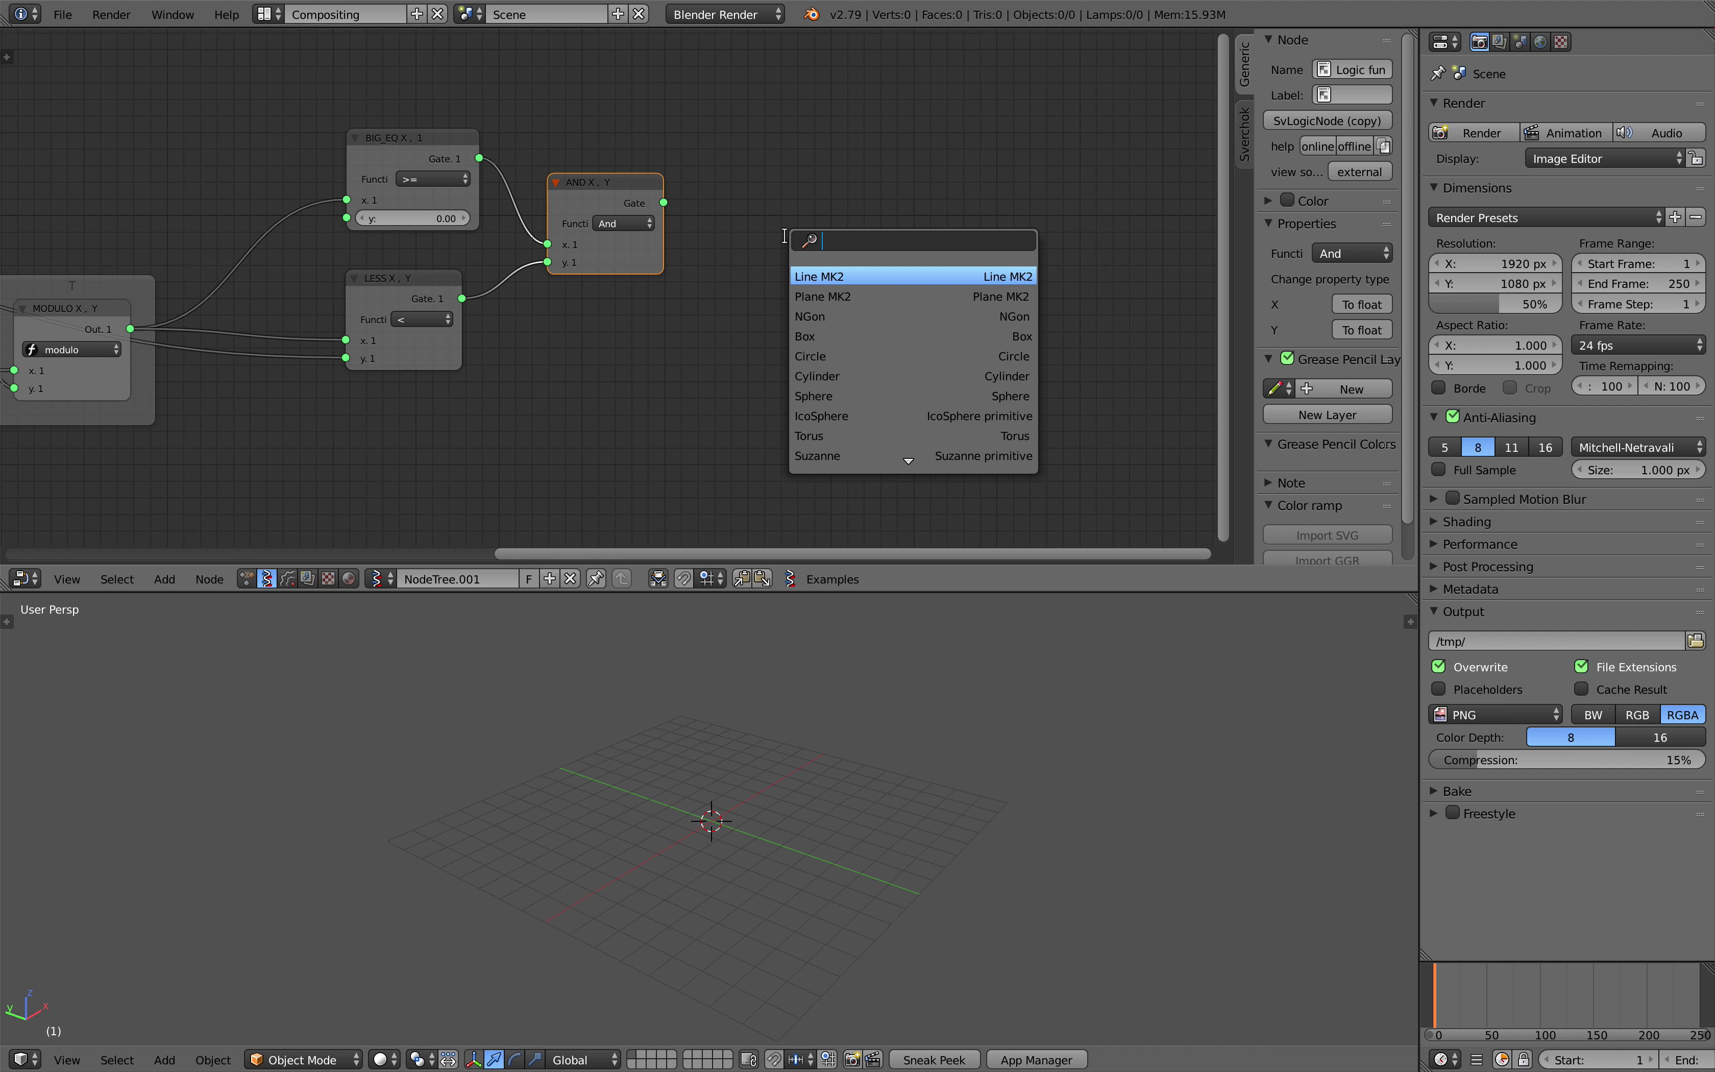
text(switch)
key(Return)
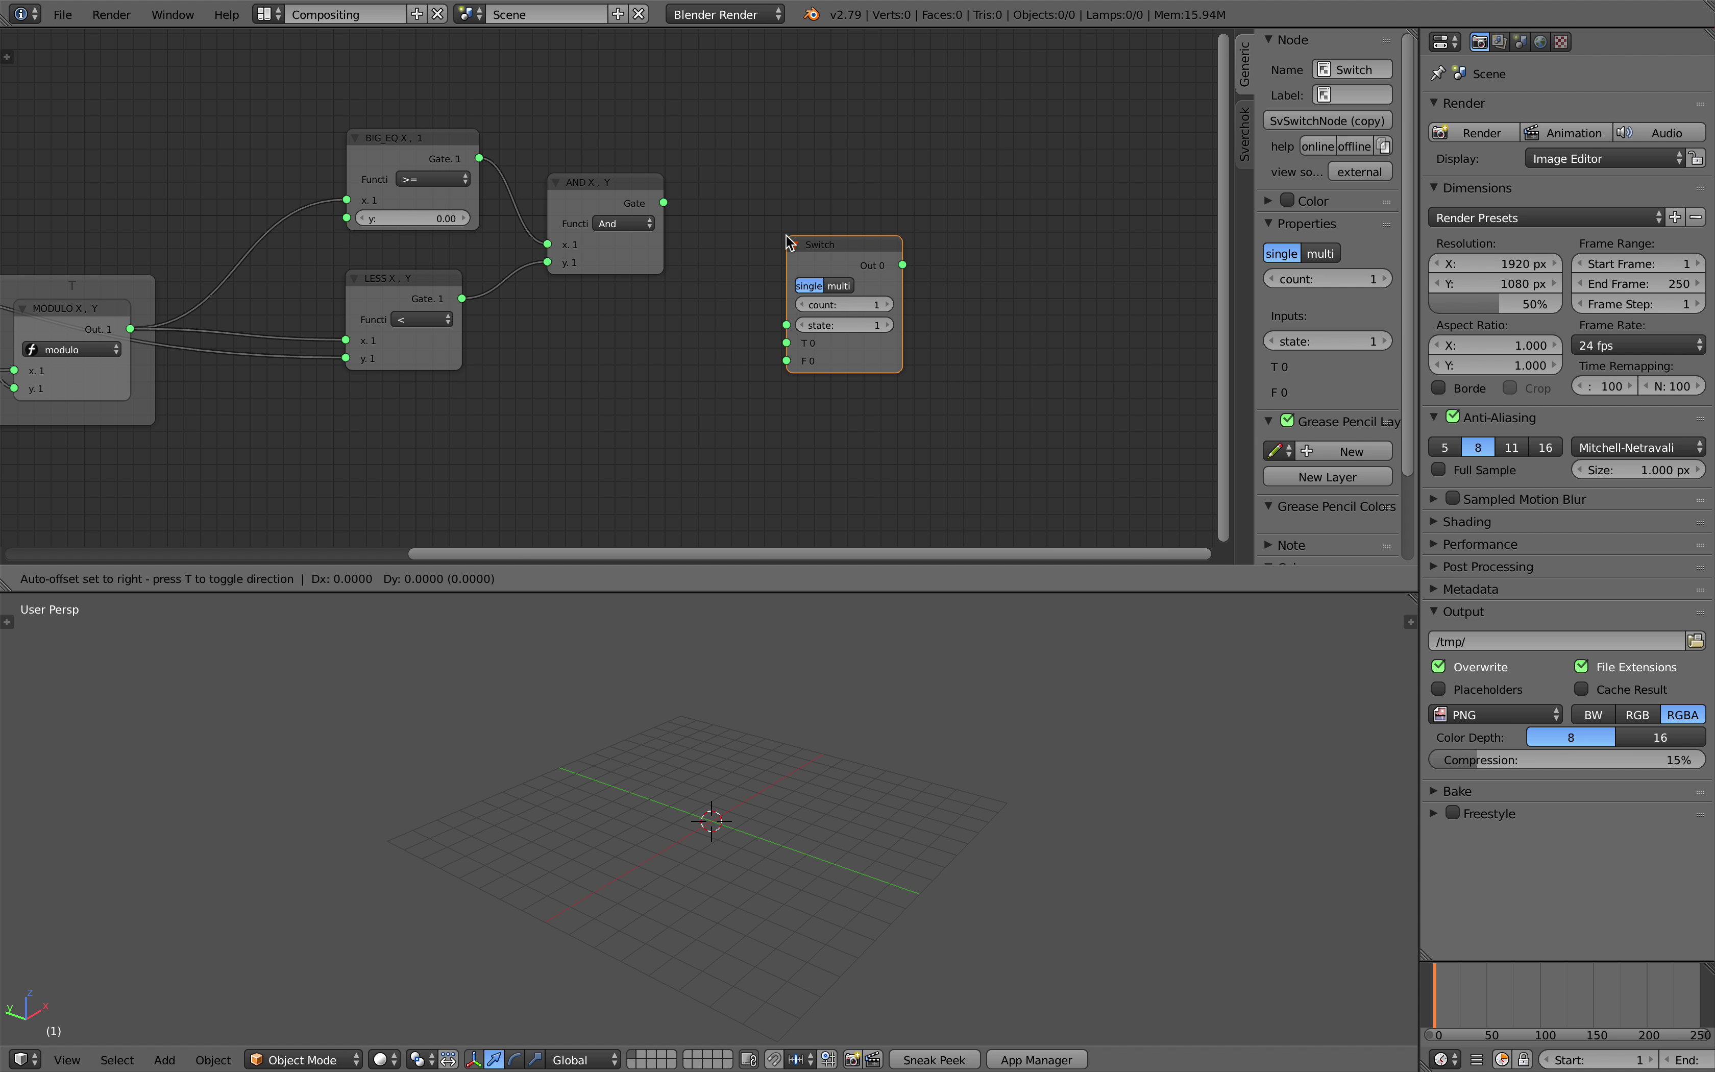
click(772, 246)
drag(663, 202, 785, 326)
scroll(850, 341, up, 2)
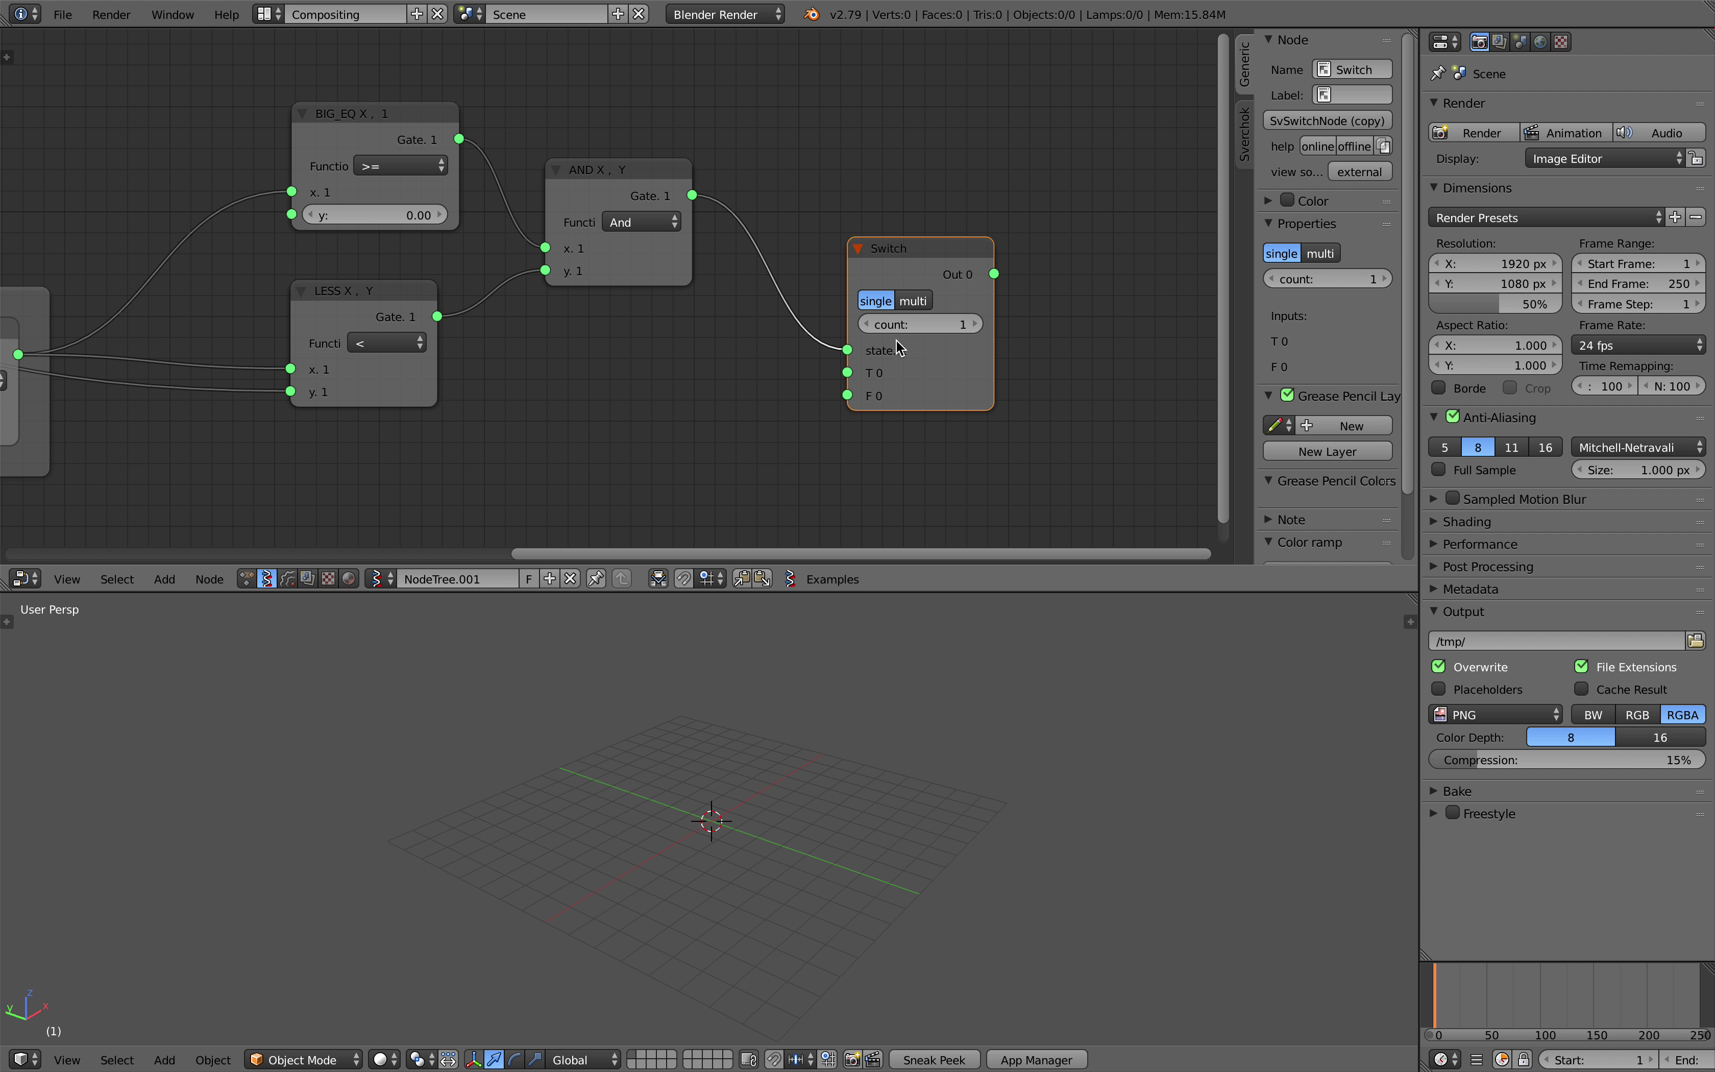
- Connect the modulo node's output to the Switch node's T input
scroll(897, 348, down, 1)
middle_drag(784, 421, 868, 369)
scroll(870, 370, down, 2)
drag(575, 235, 1082, 272)
click(568, 259)
- Add a Math MK2 node below the modulo frame, with the doubled length as x and the modulo output as y
key(alt+space)
text(math)
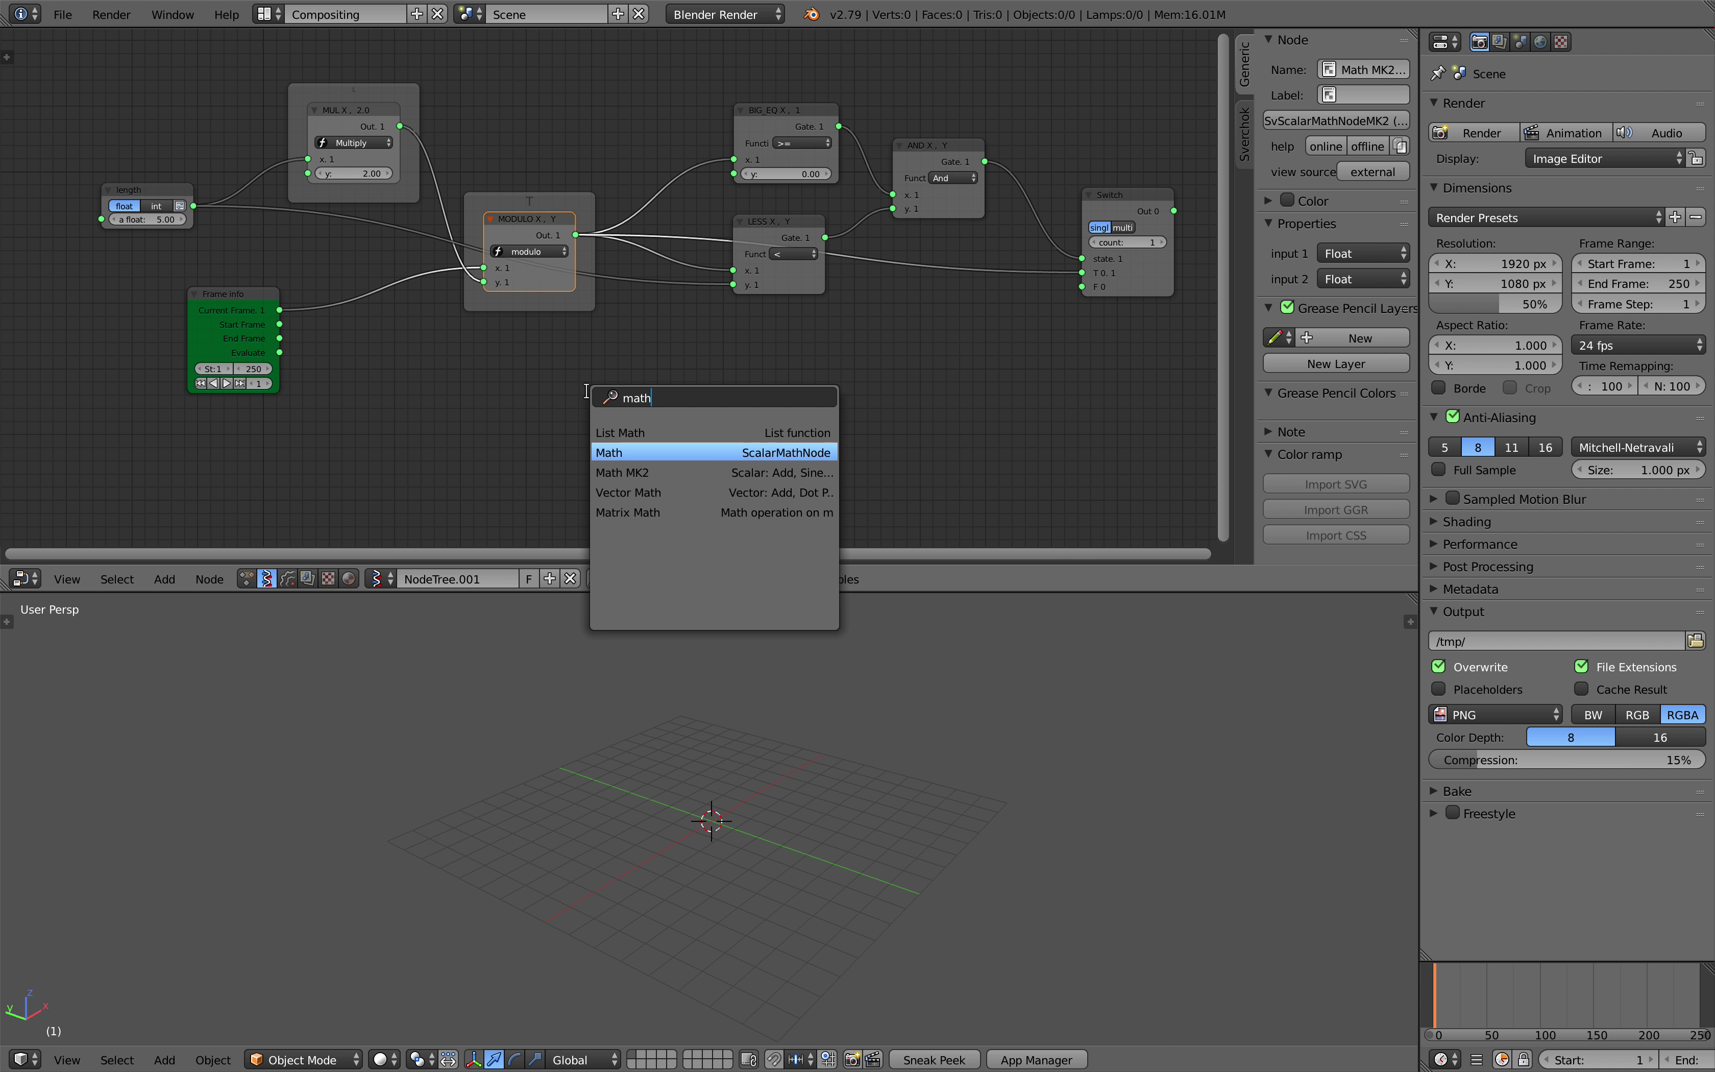
key(Down)
key(Return)
click(648, 399)
drag(399, 126, 638, 447)
drag(575, 235, 638, 462)
- Set the new math node to Sub, connect its output to the Switch node's F input, and save over pingpong_demo_001.blend
click(684, 430)
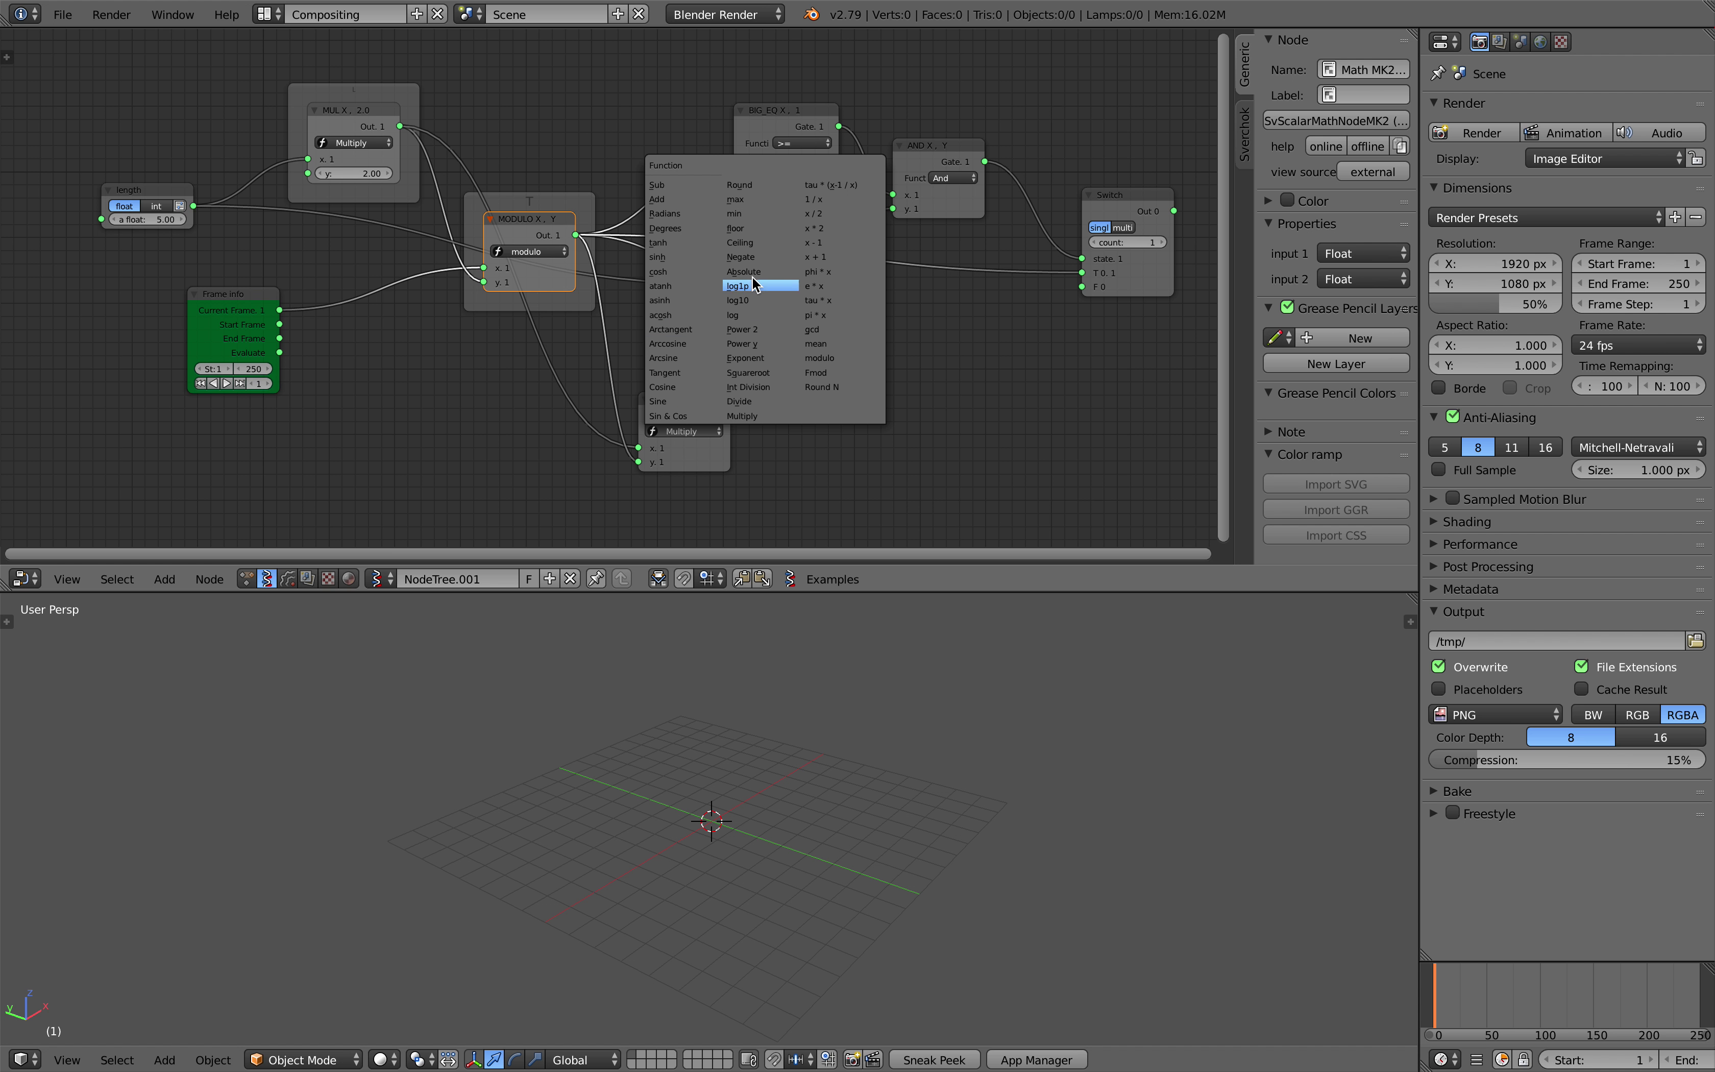
click(676, 182)
key(g)
click(769, 399)
drag(730, 415, 1081, 286)
drag(699, 393, 775, 370)
key(ctrl+s)
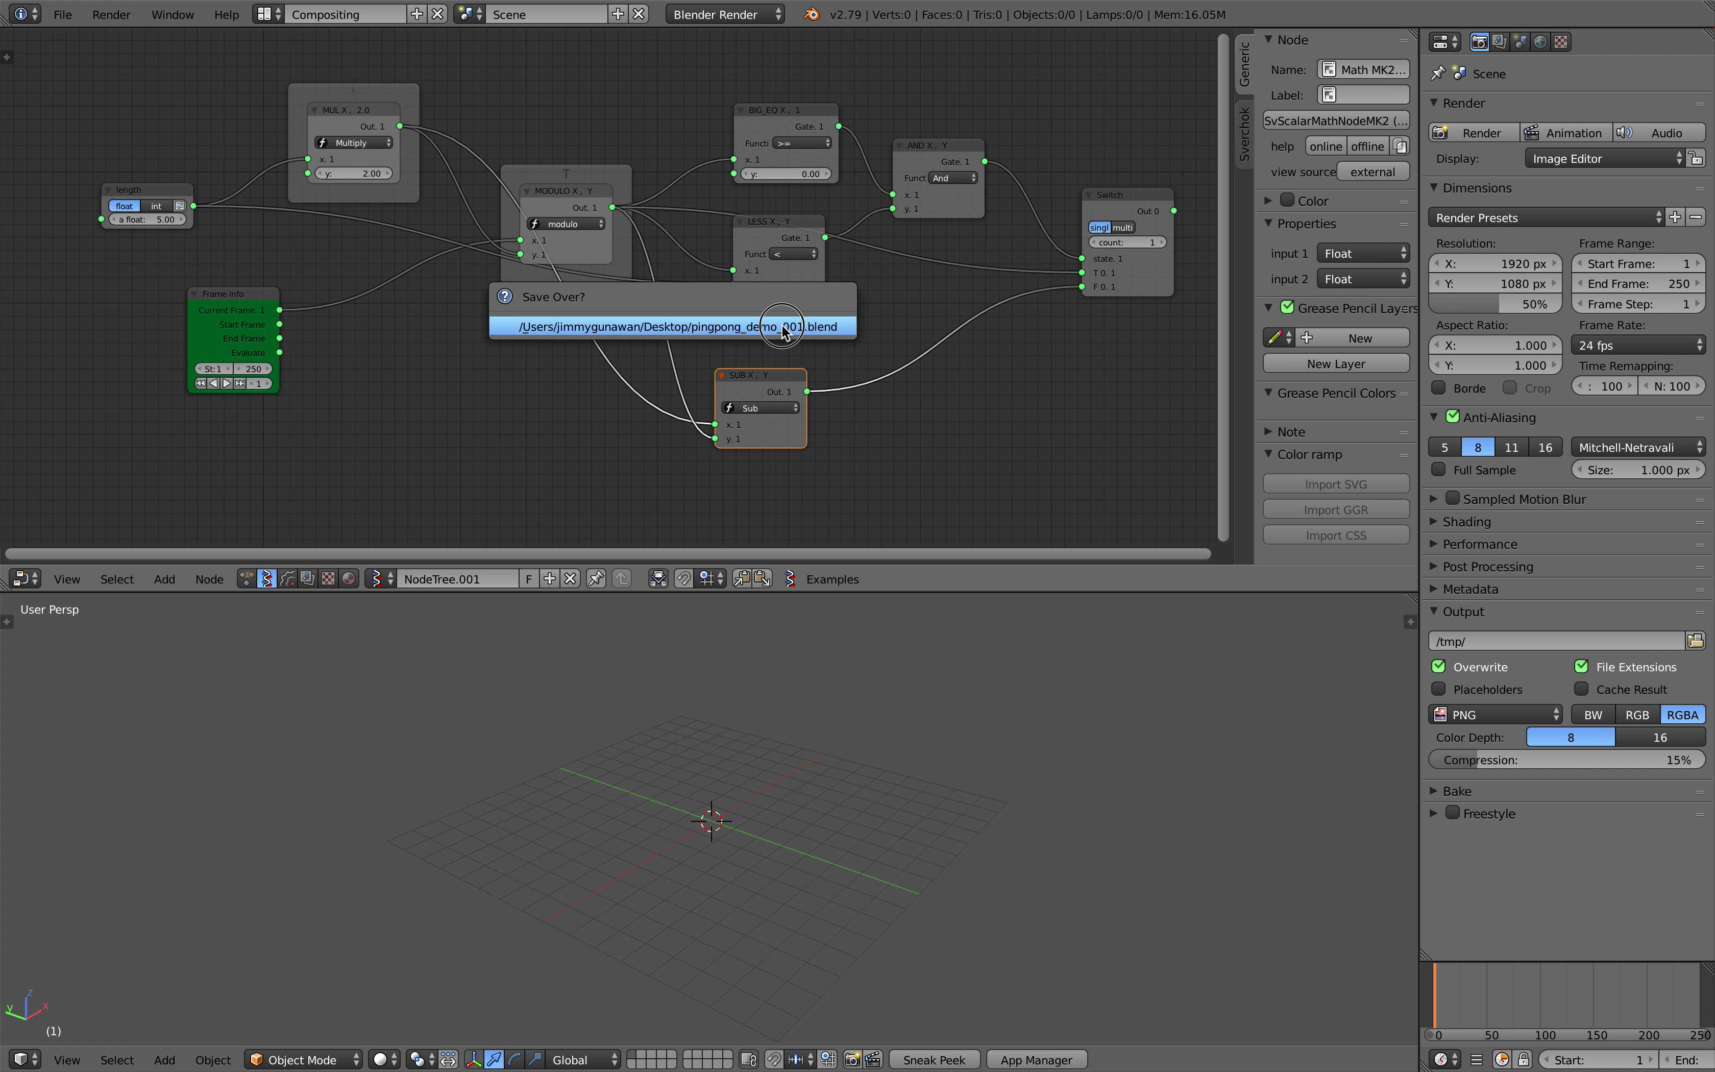
click(779, 329)
middle_drag(414, 104, 305, 134)
middle_drag(432, 206, 480, 214)
middle_drag(633, 249, 599, 241)
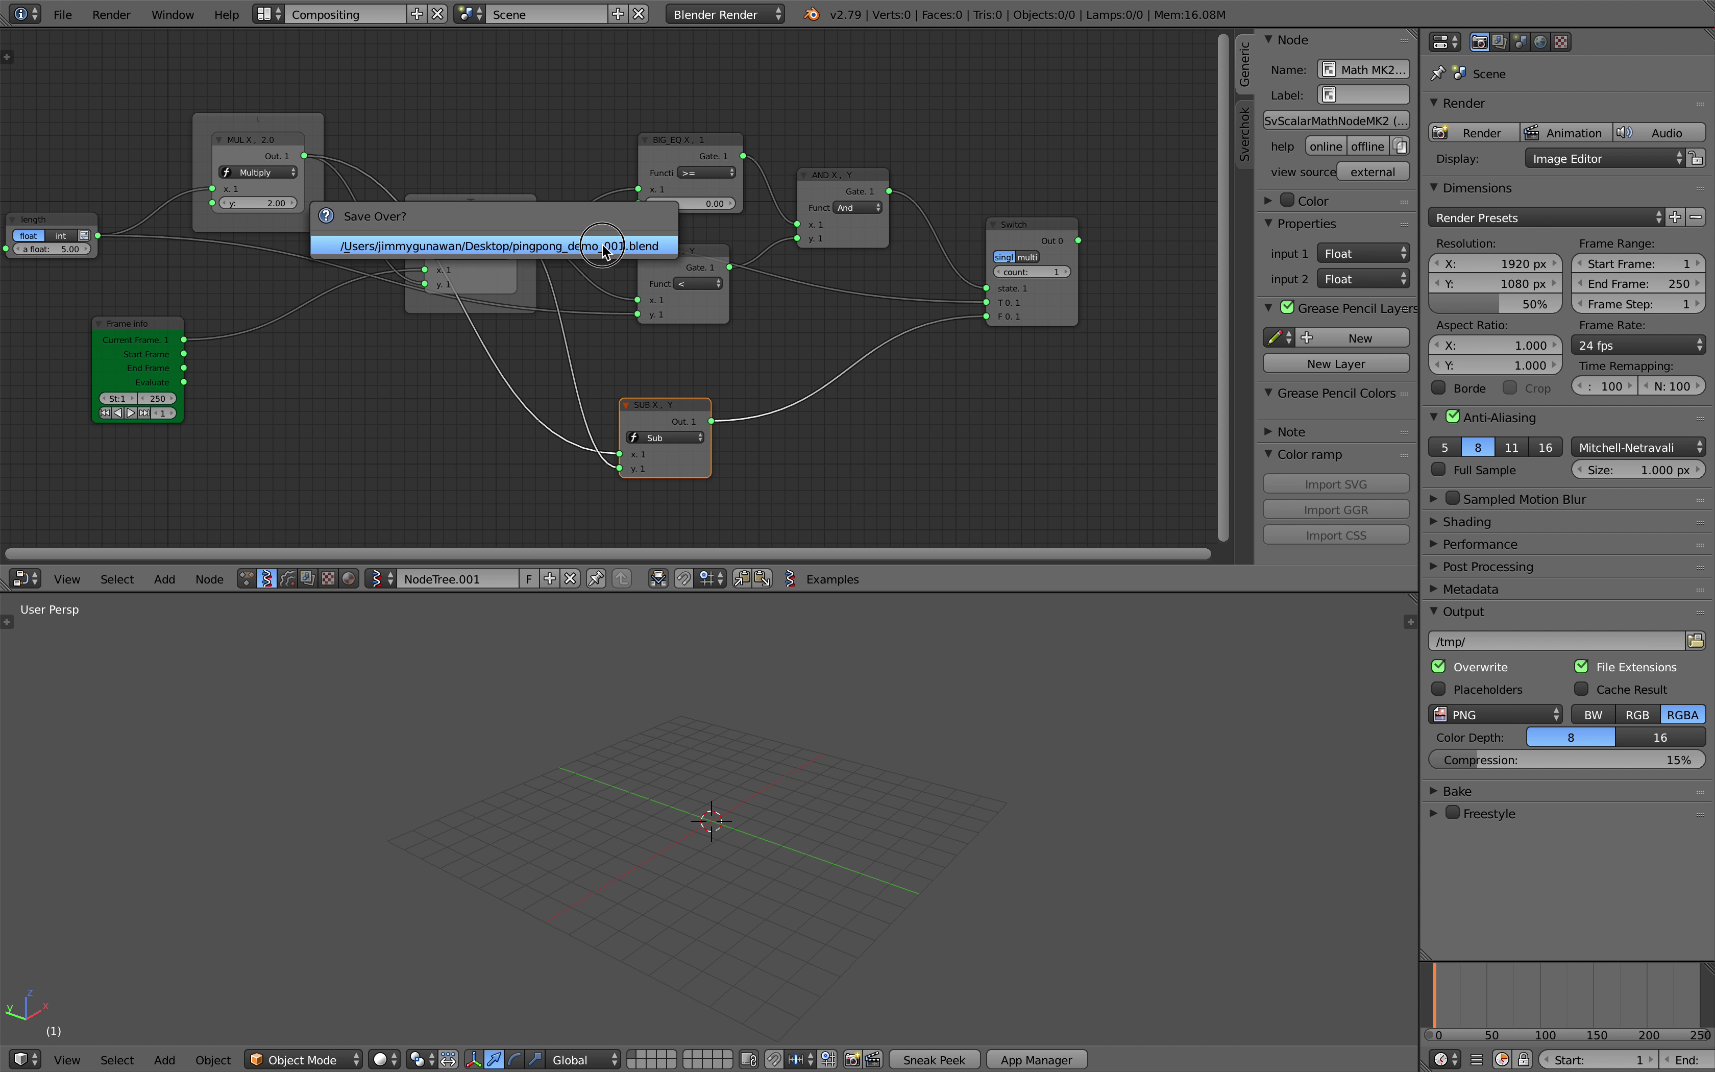
- Add a Vector in node after the Switch node and connect the Switch output to its X
middle_drag(752, 258, 298, 265)
key(shift+a)
click(744, 262)
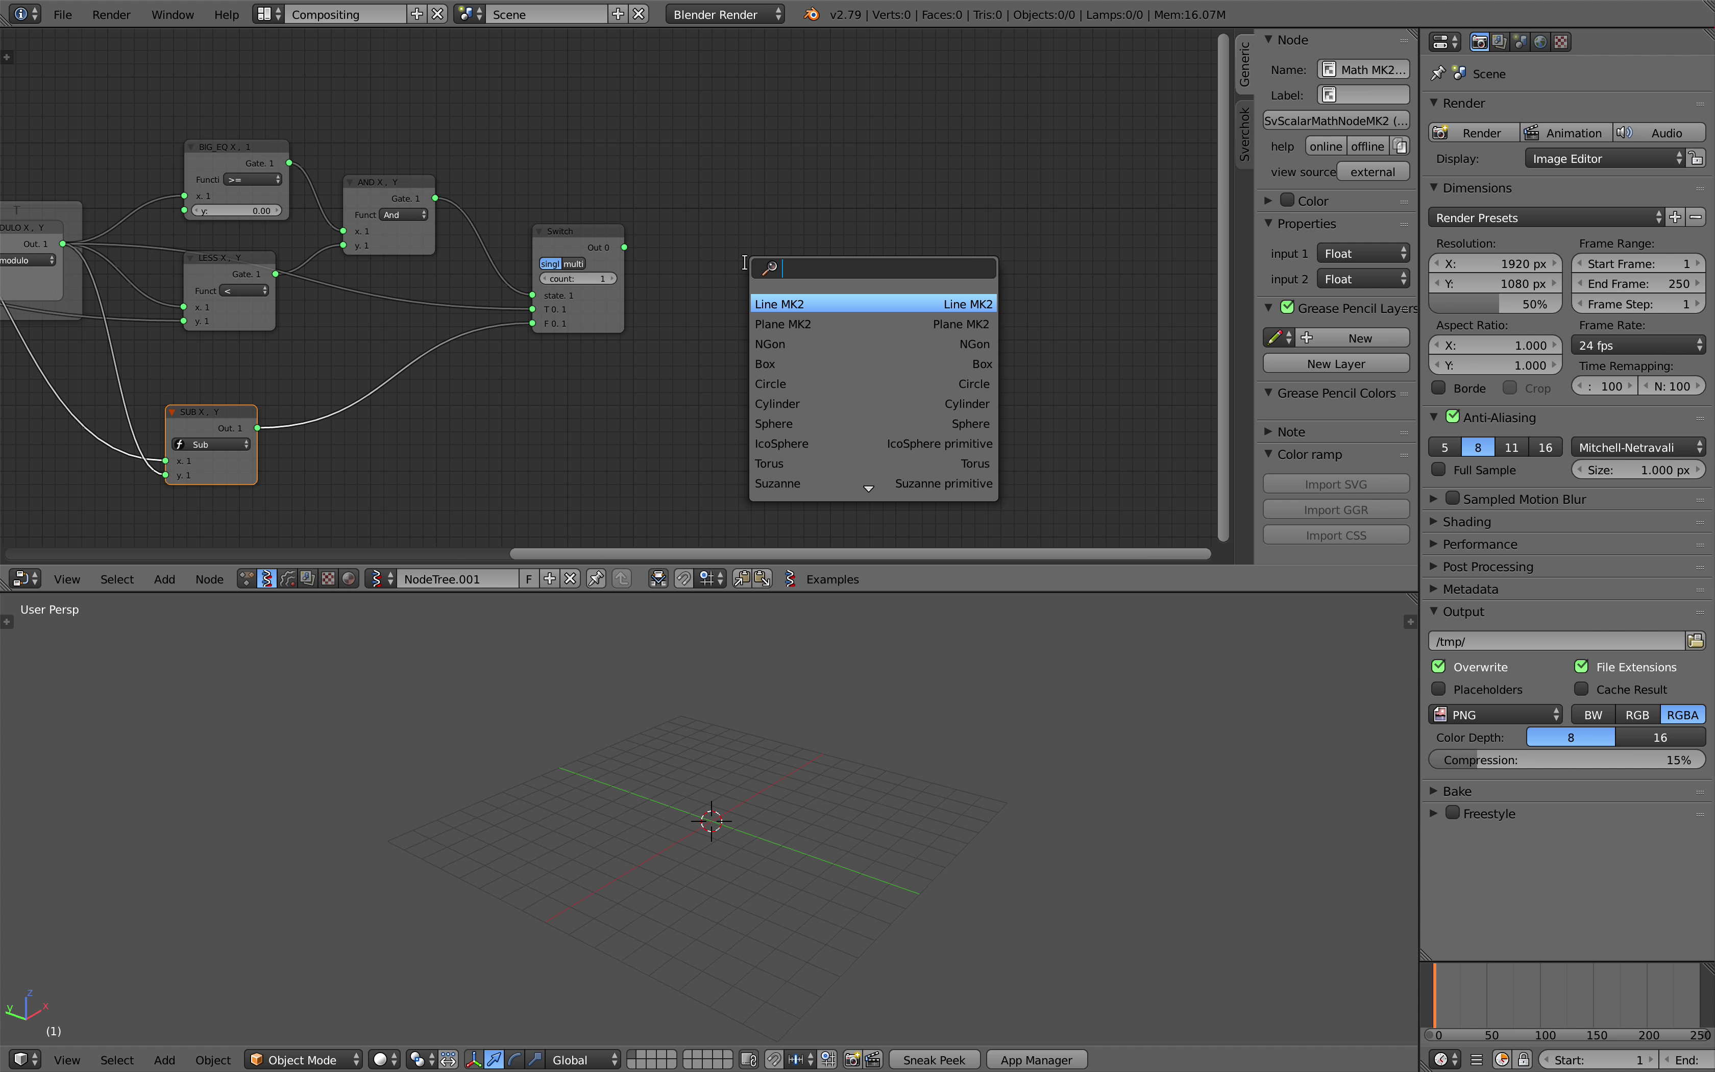
text(vector in)
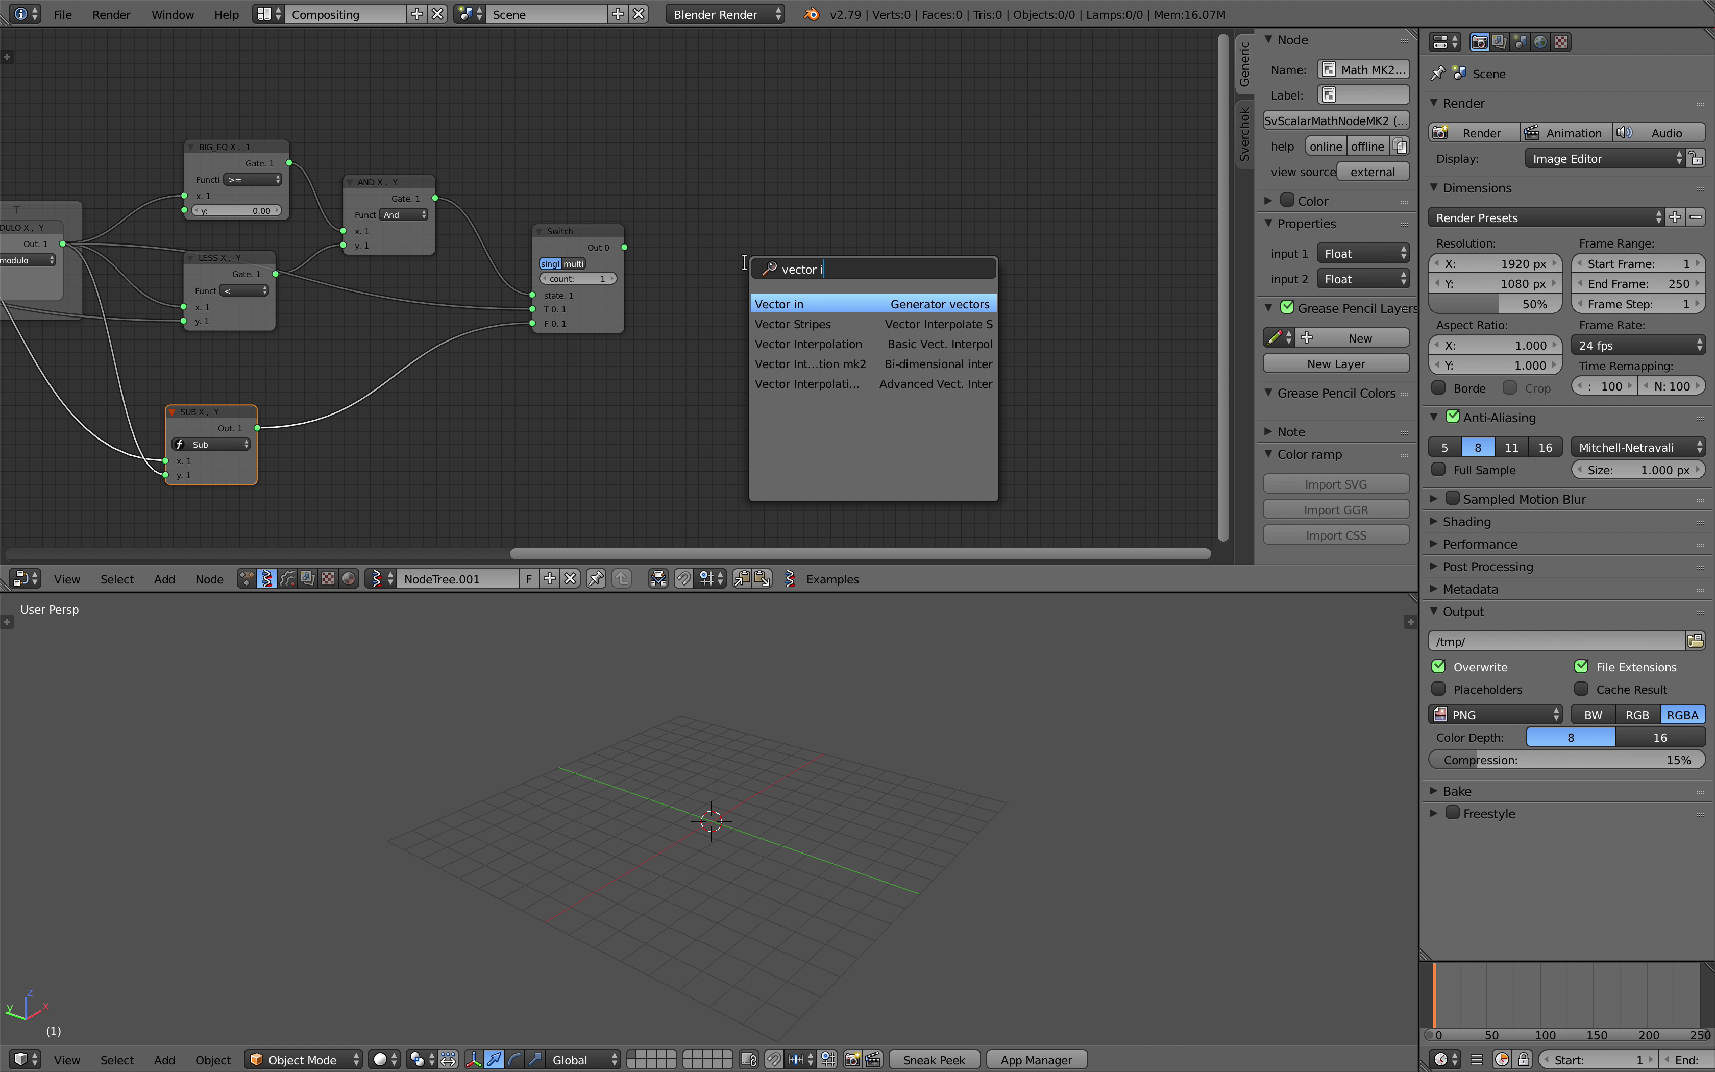
key(Return)
click(748, 268)
scroll(700, 260, up, 1)
drag(629, 236, 817, 348)
- Add a Viewer Draw node and connect the Vector in node's vectors to its vertices input
middle_drag(953, 338, 834, 294)
key(shift+a)
click(834, 294)
text(view)
key(Return)
click(834, 293)
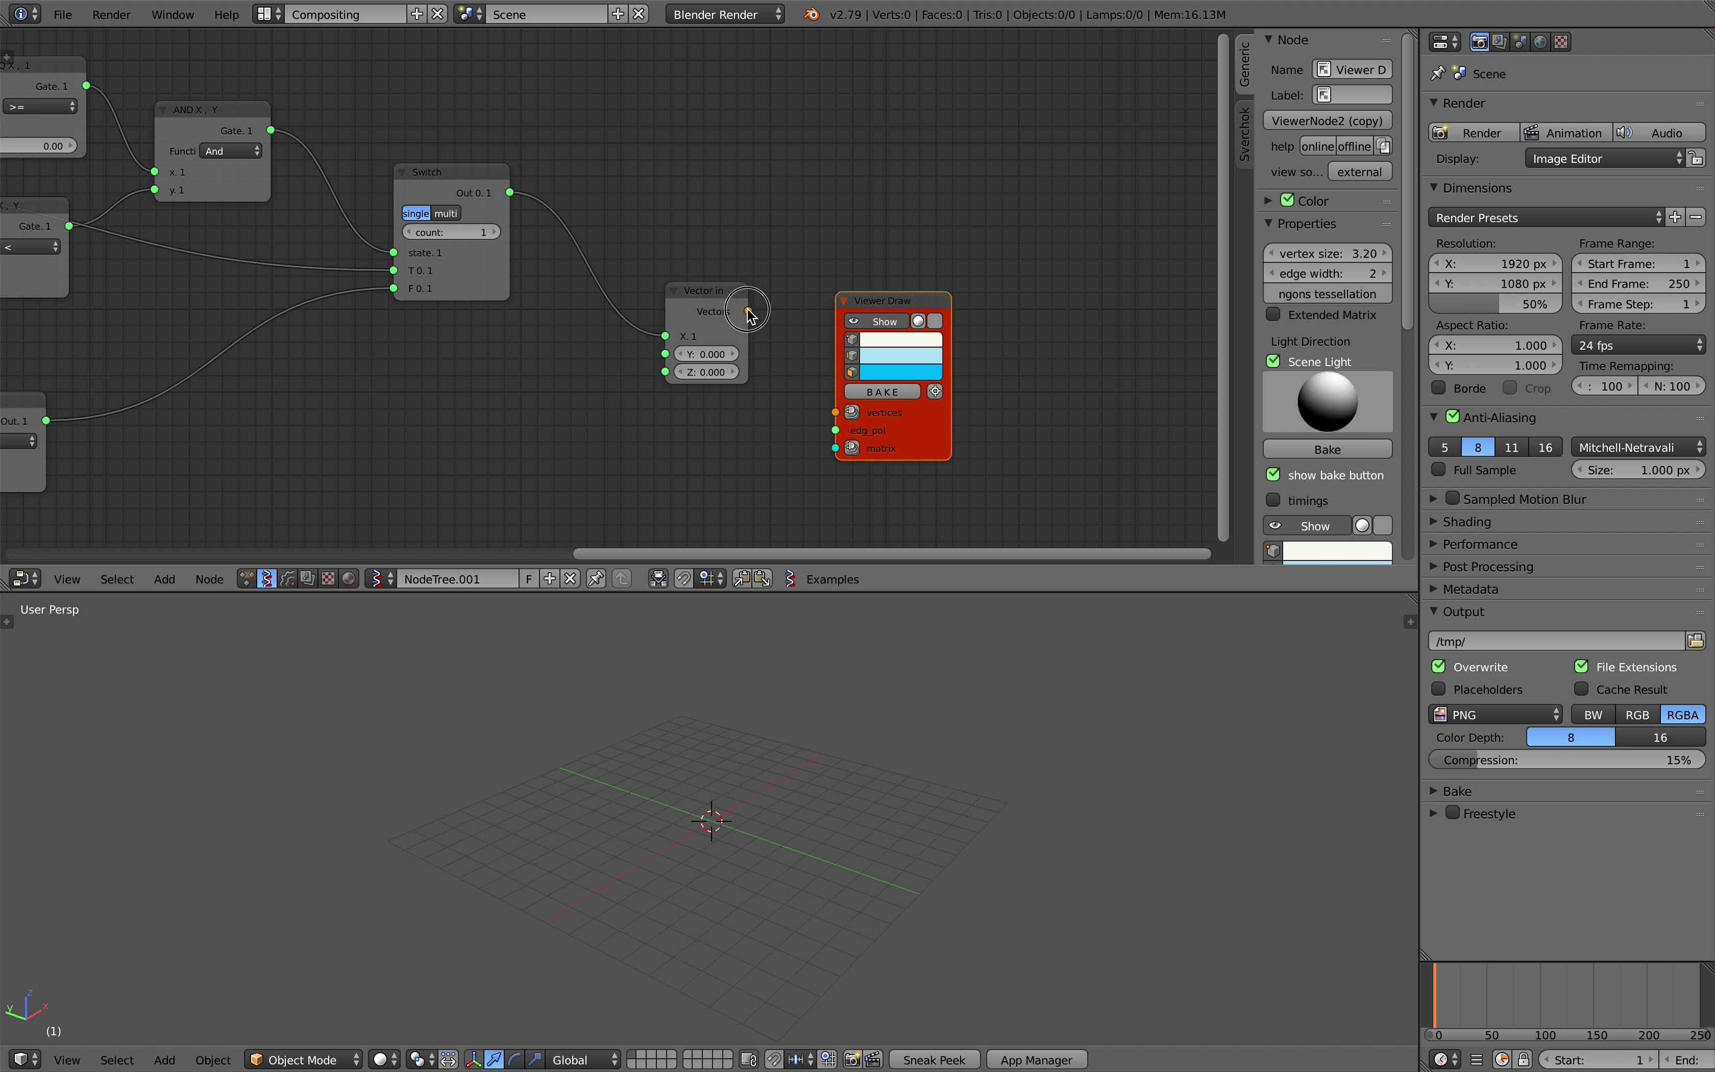
mouse_move(748, 310)
mouse_down()
mouse_move(834, 451)
mouse_move(785, 352)
mouse_move(815, 446)
mouse_move(838, 418)
mouse_up()
drag(911, 428, 919, 448)
click(944, 342)
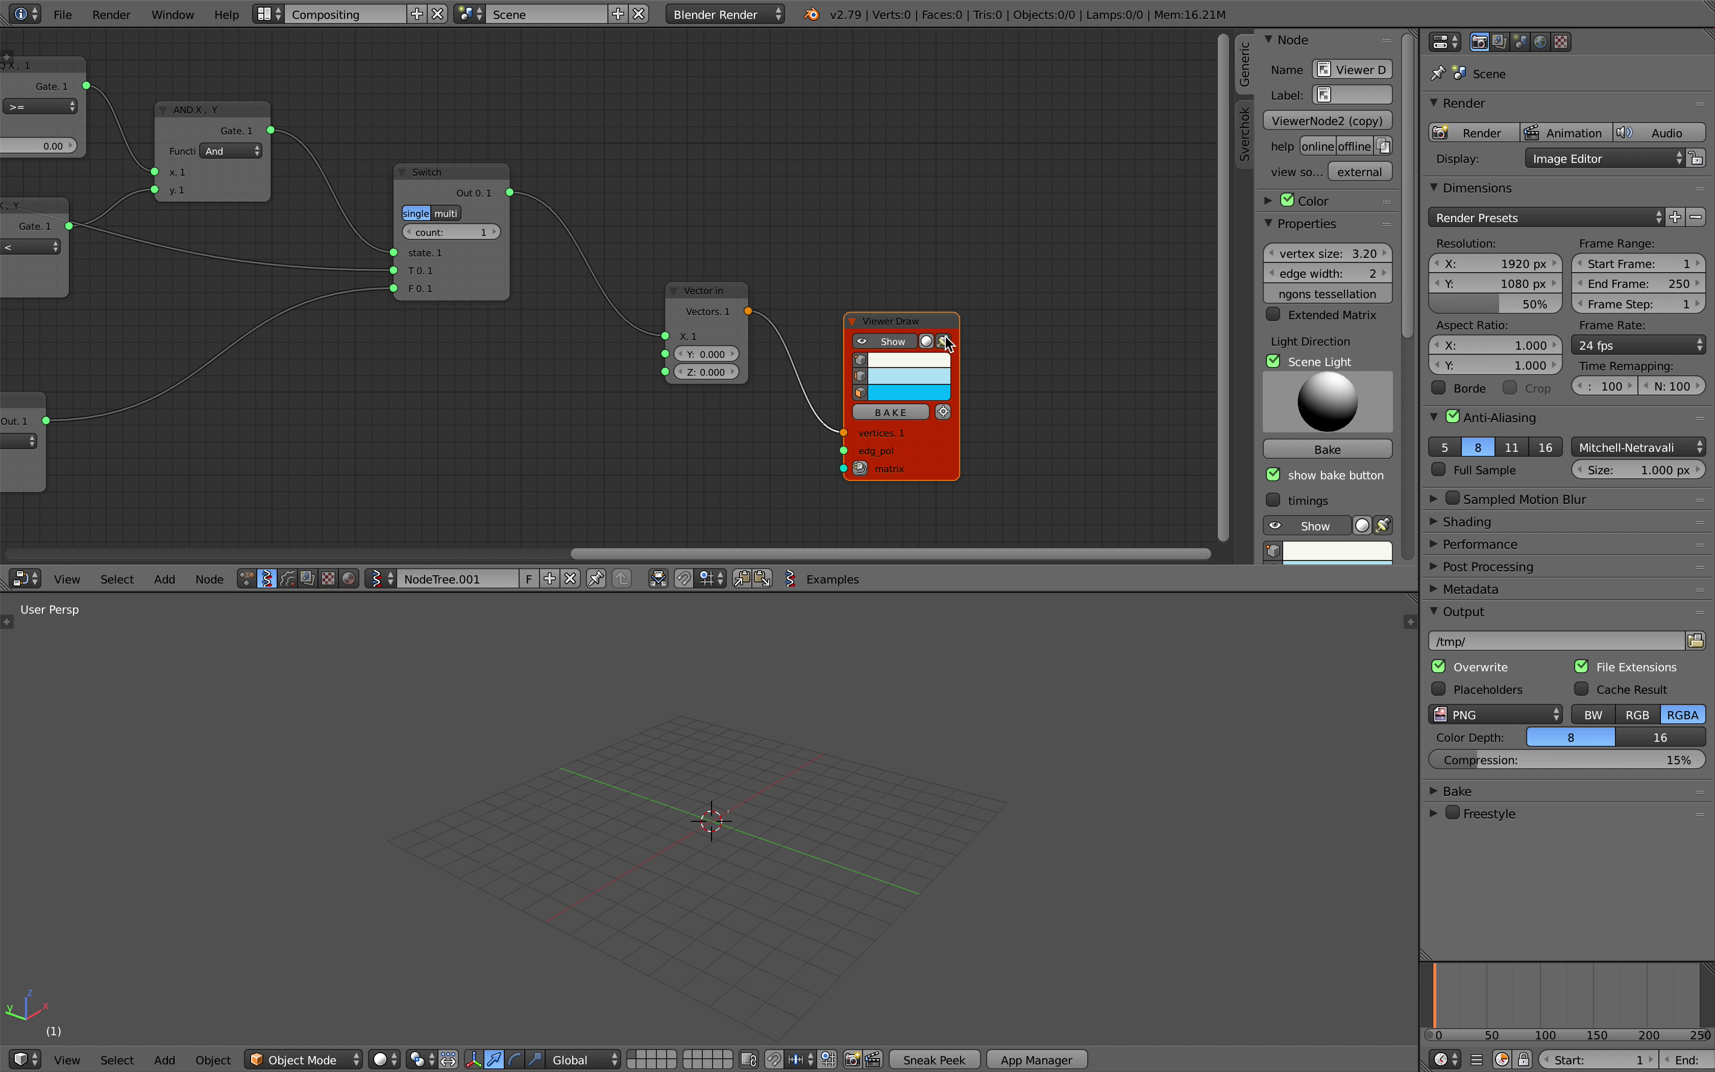
- Save the file and play the animation with the 3D view turned towards the X axis
key(ctrl+s)
click(949, 799)
mouse_move(950, 798)
middle_down()
mouse_move(859, 813)
mouse_move(907, 808)
middle_up()
key(alt+a)
scroll(908, 795, up, 3)
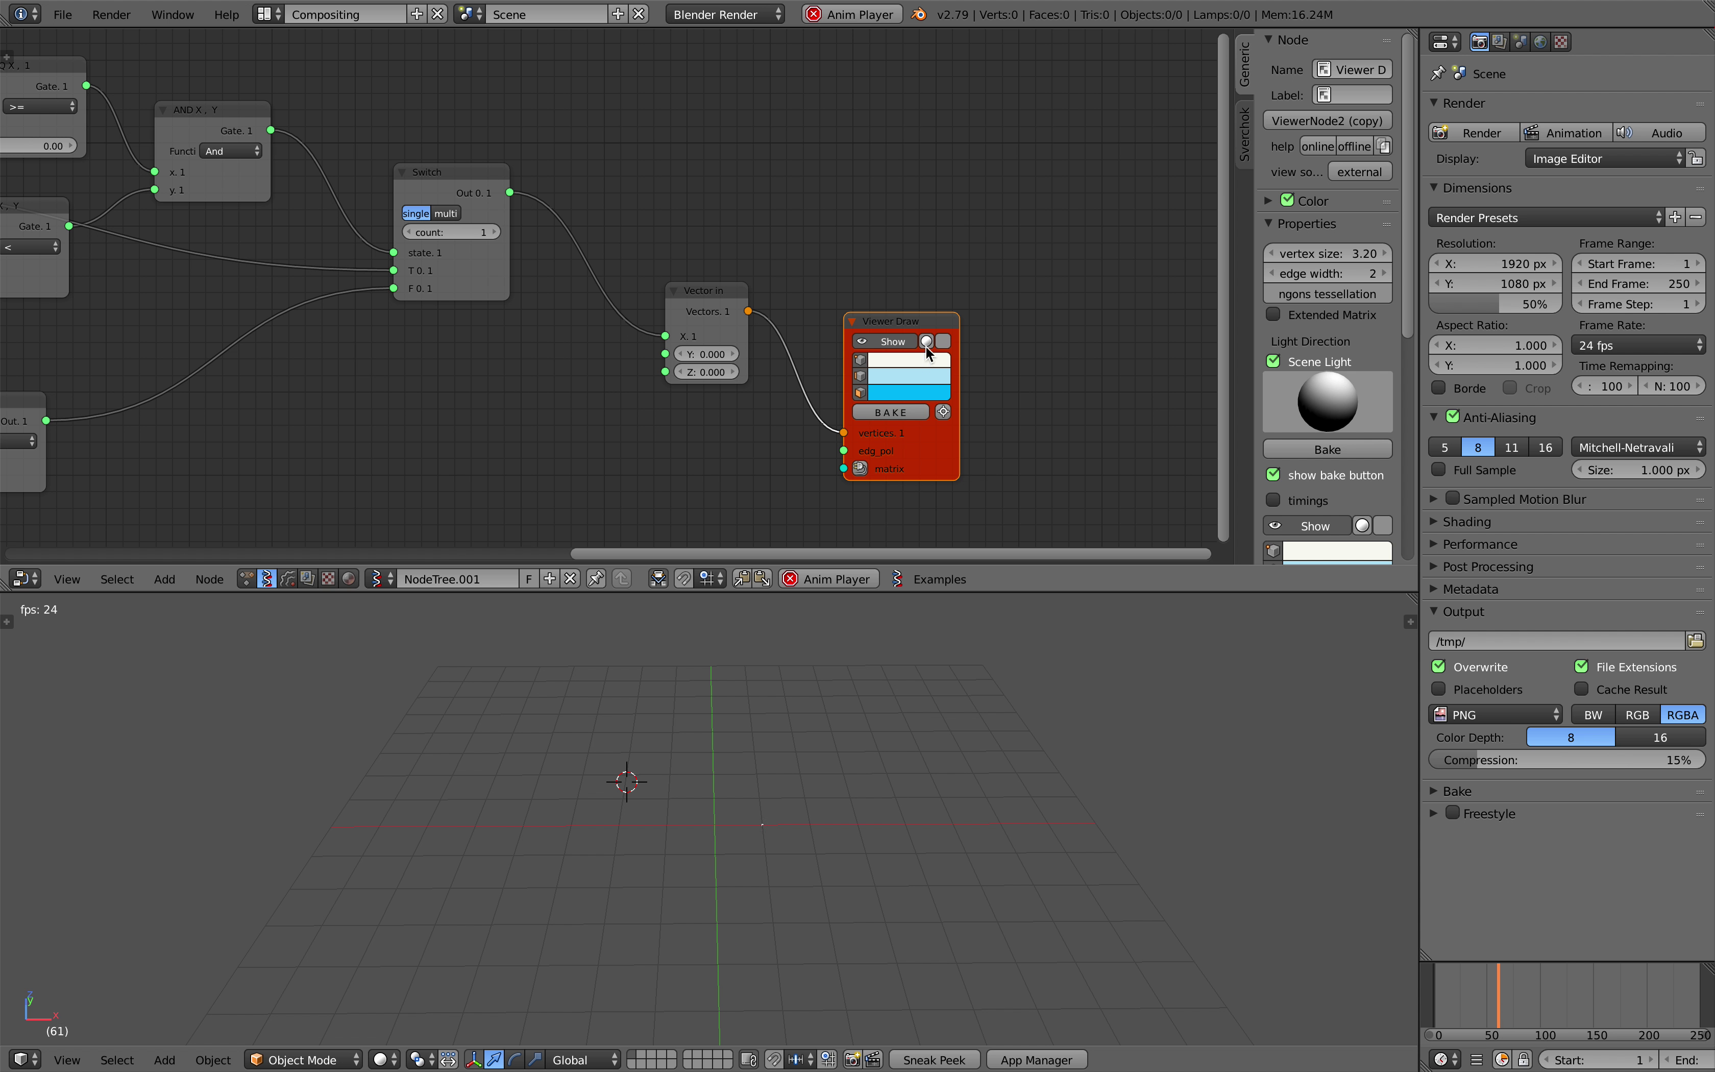
- Set the Viewer Draw vertex size to 10 and examine the point's back-and-forth motion along the X axis
drag(1298, 255, 1433, 254)
middle_drag(922, 709, 685, 804)
click(720, 834)
click(631, 824)
click(766, 824)
click(896, 834)
middle_drag(559, 819, 567, 832)
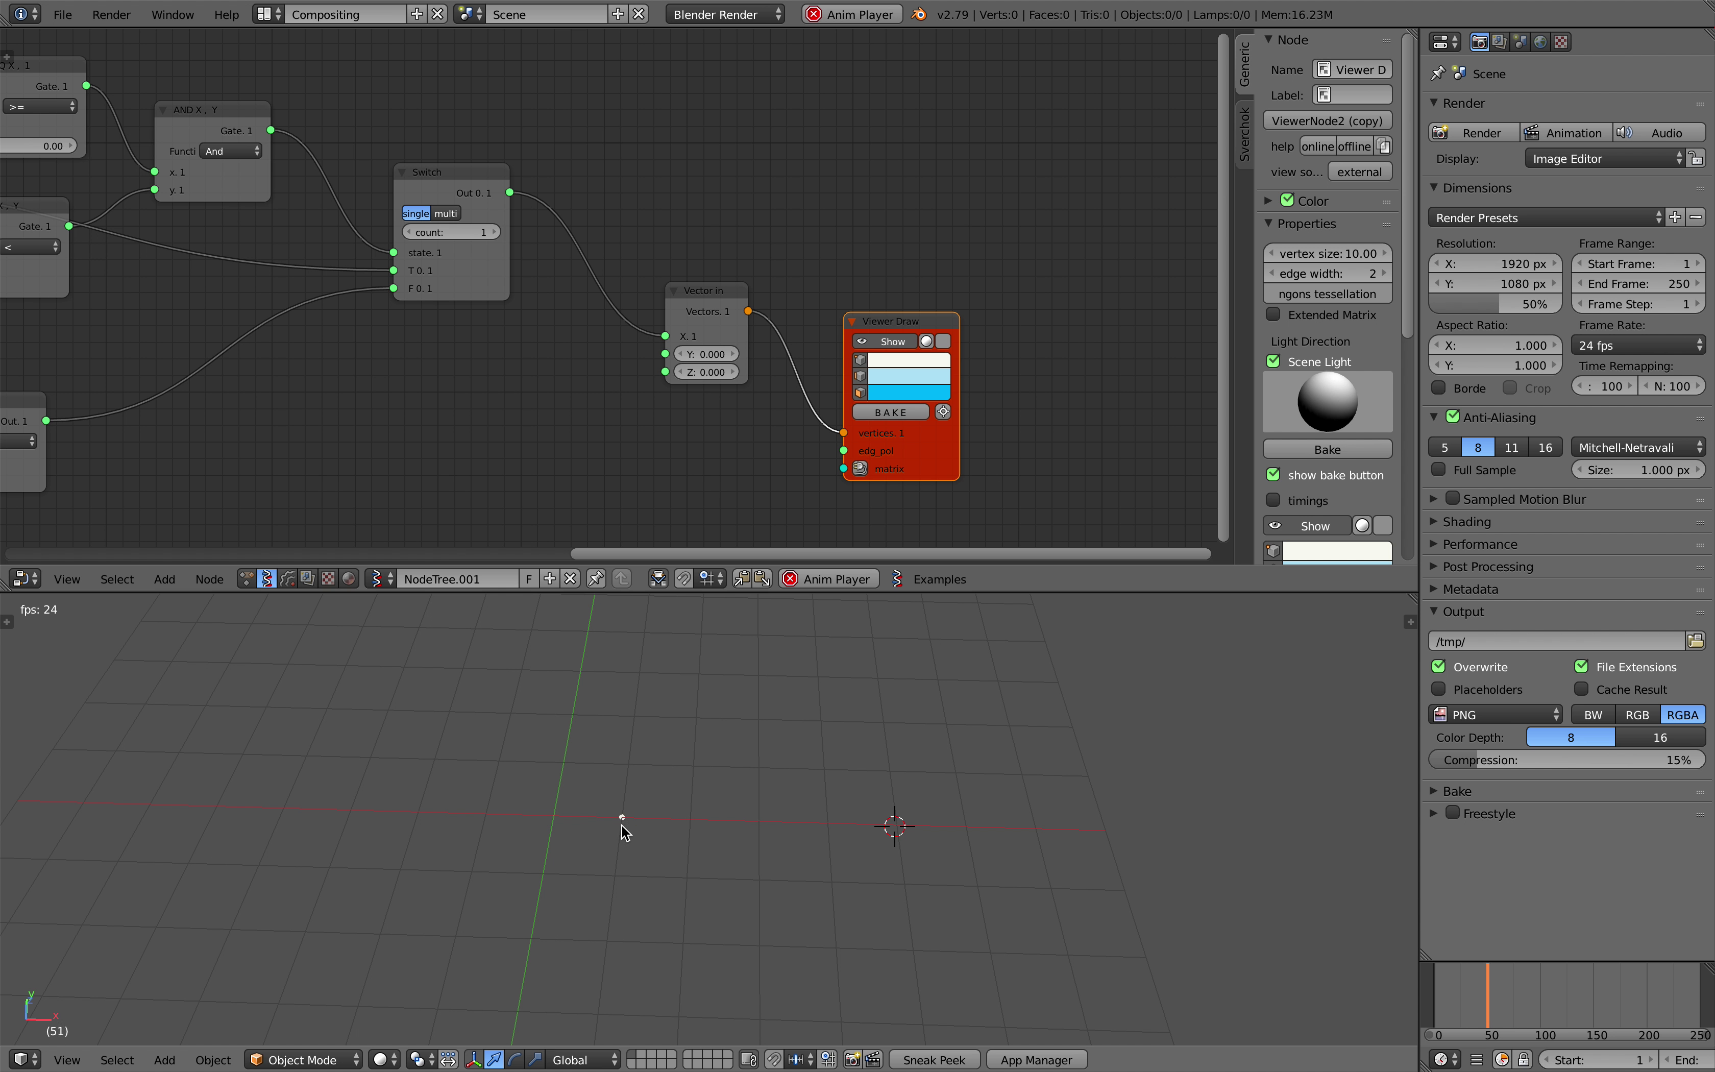
click(588, 821)
click(748, 835)
middle_drag(828, 825, 847, 755)
- Save the file and hide the node editor's properties sidebar
click(948, 737)
key(ctrl+s)
click(949, 739)
click(965, 740)
scroll(231, 388, down, 2)
scroll(231, 388, down, 1)
middle_drag(231, 388, 553, 344)
middle_drag(149, 309, 615, 348)
key(shift+a)
click(591, 357)
key(n)
middle_drag(780, 425, 588, 341)
click(1198, 188)
- Add a Stethoscope MK2 node near Frame info, connect Current Frame to its data input, and inspect its read-out
key(shift+a)
click(296, 342)
text(ast)
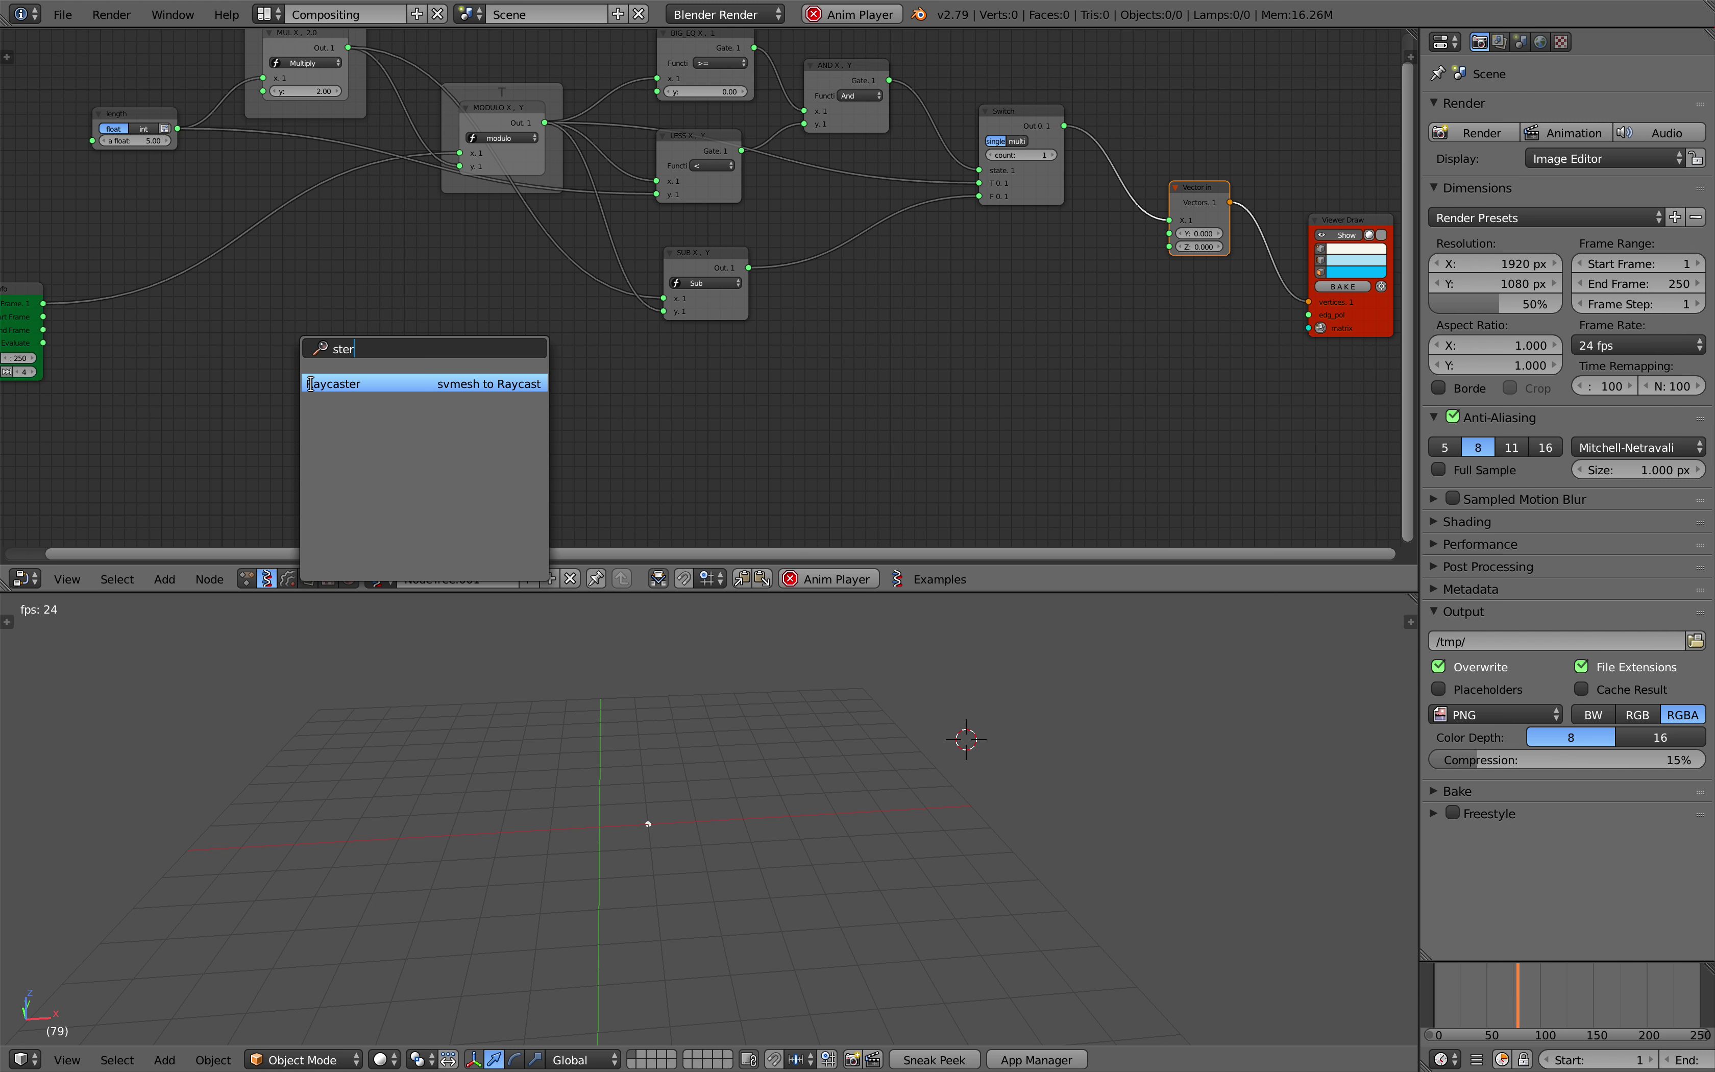
key(ctrl+a)
text(ste)
click(333, 403)
click(333, 404)
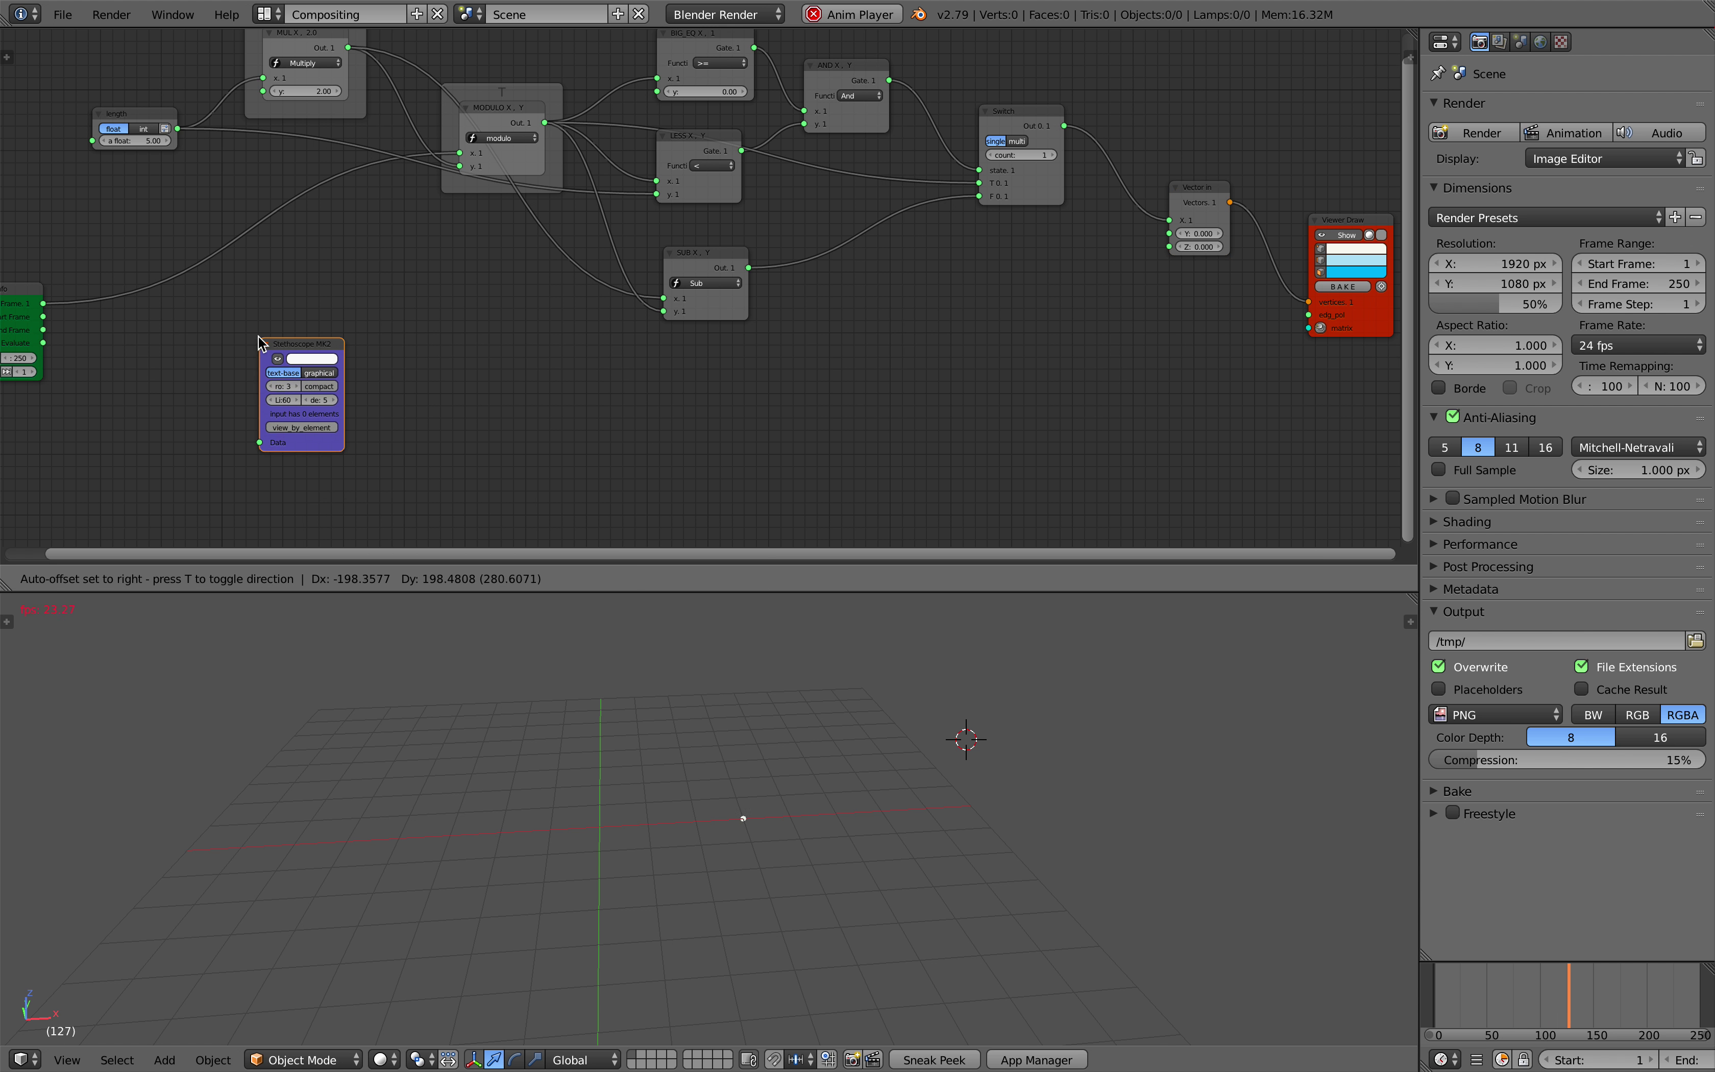
drag(42, 304, 259, 441)
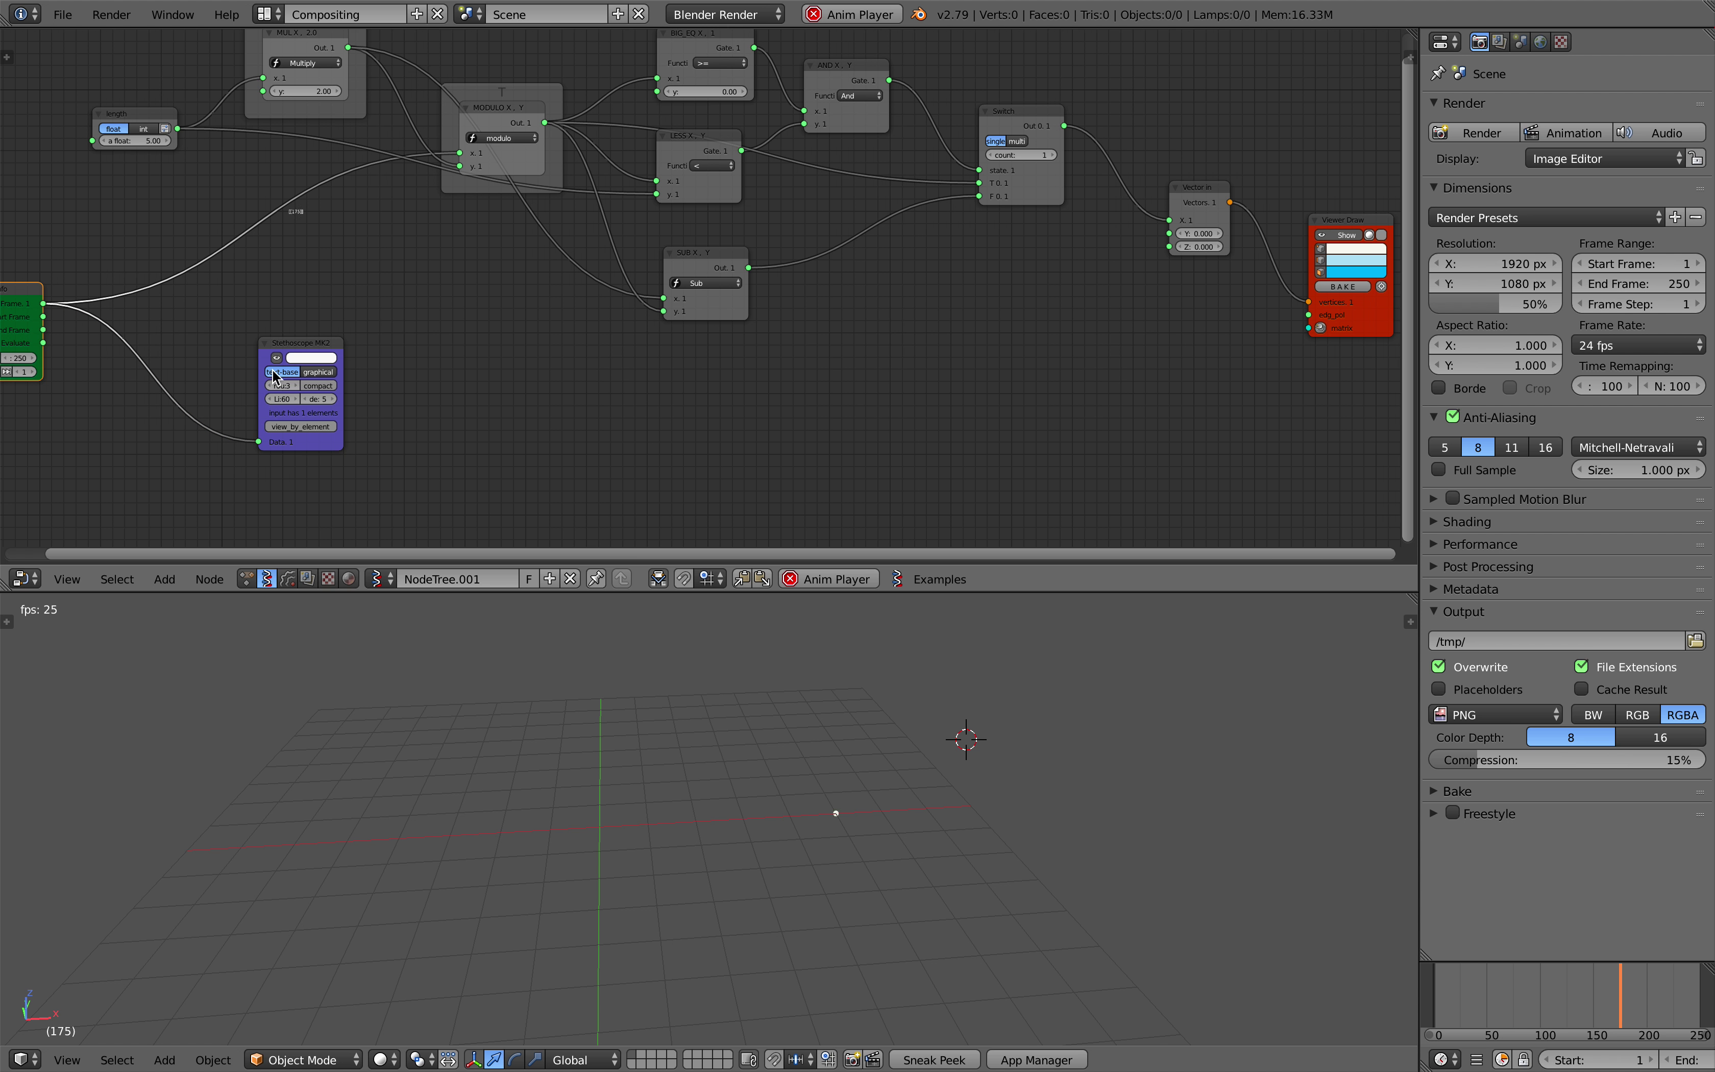
scroll(330, 339, up, 4)
scroll(329, 338, up, 1)
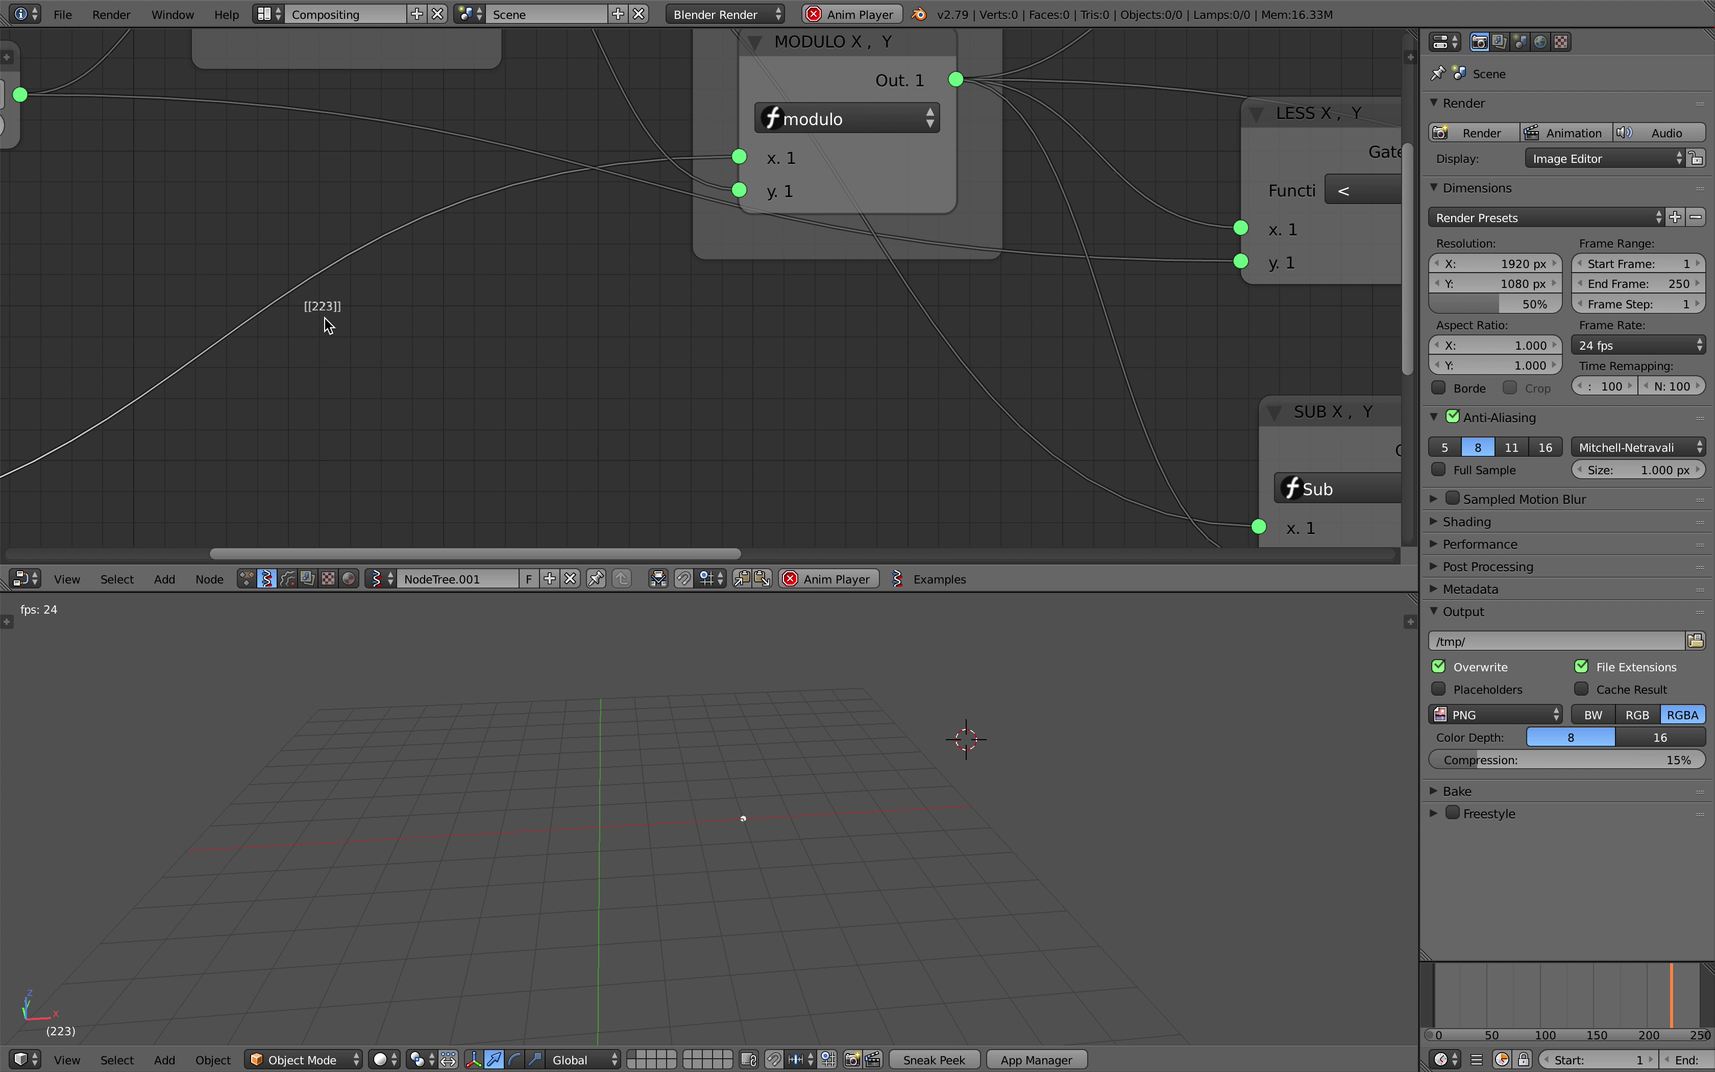
scroll(325, 333, down, 2)
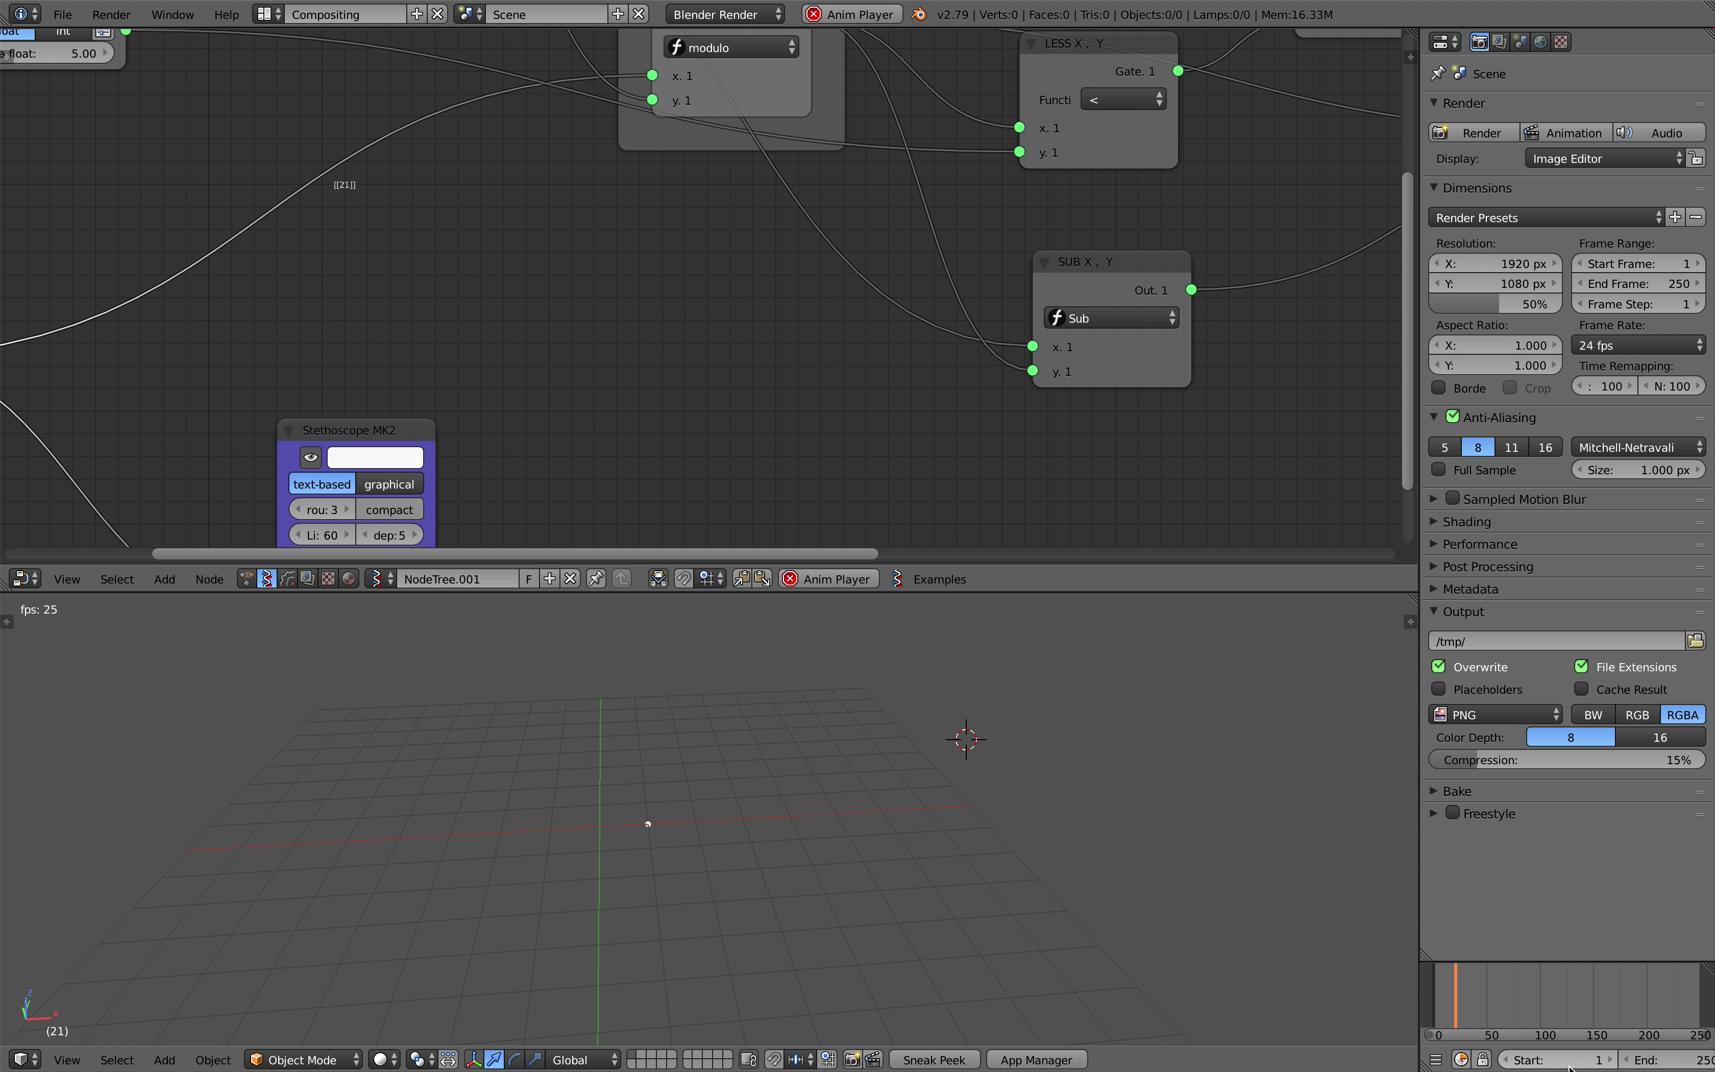
- Set the animation's end frame to 10000 and save the file
click(1602, 1059)
text(10000)
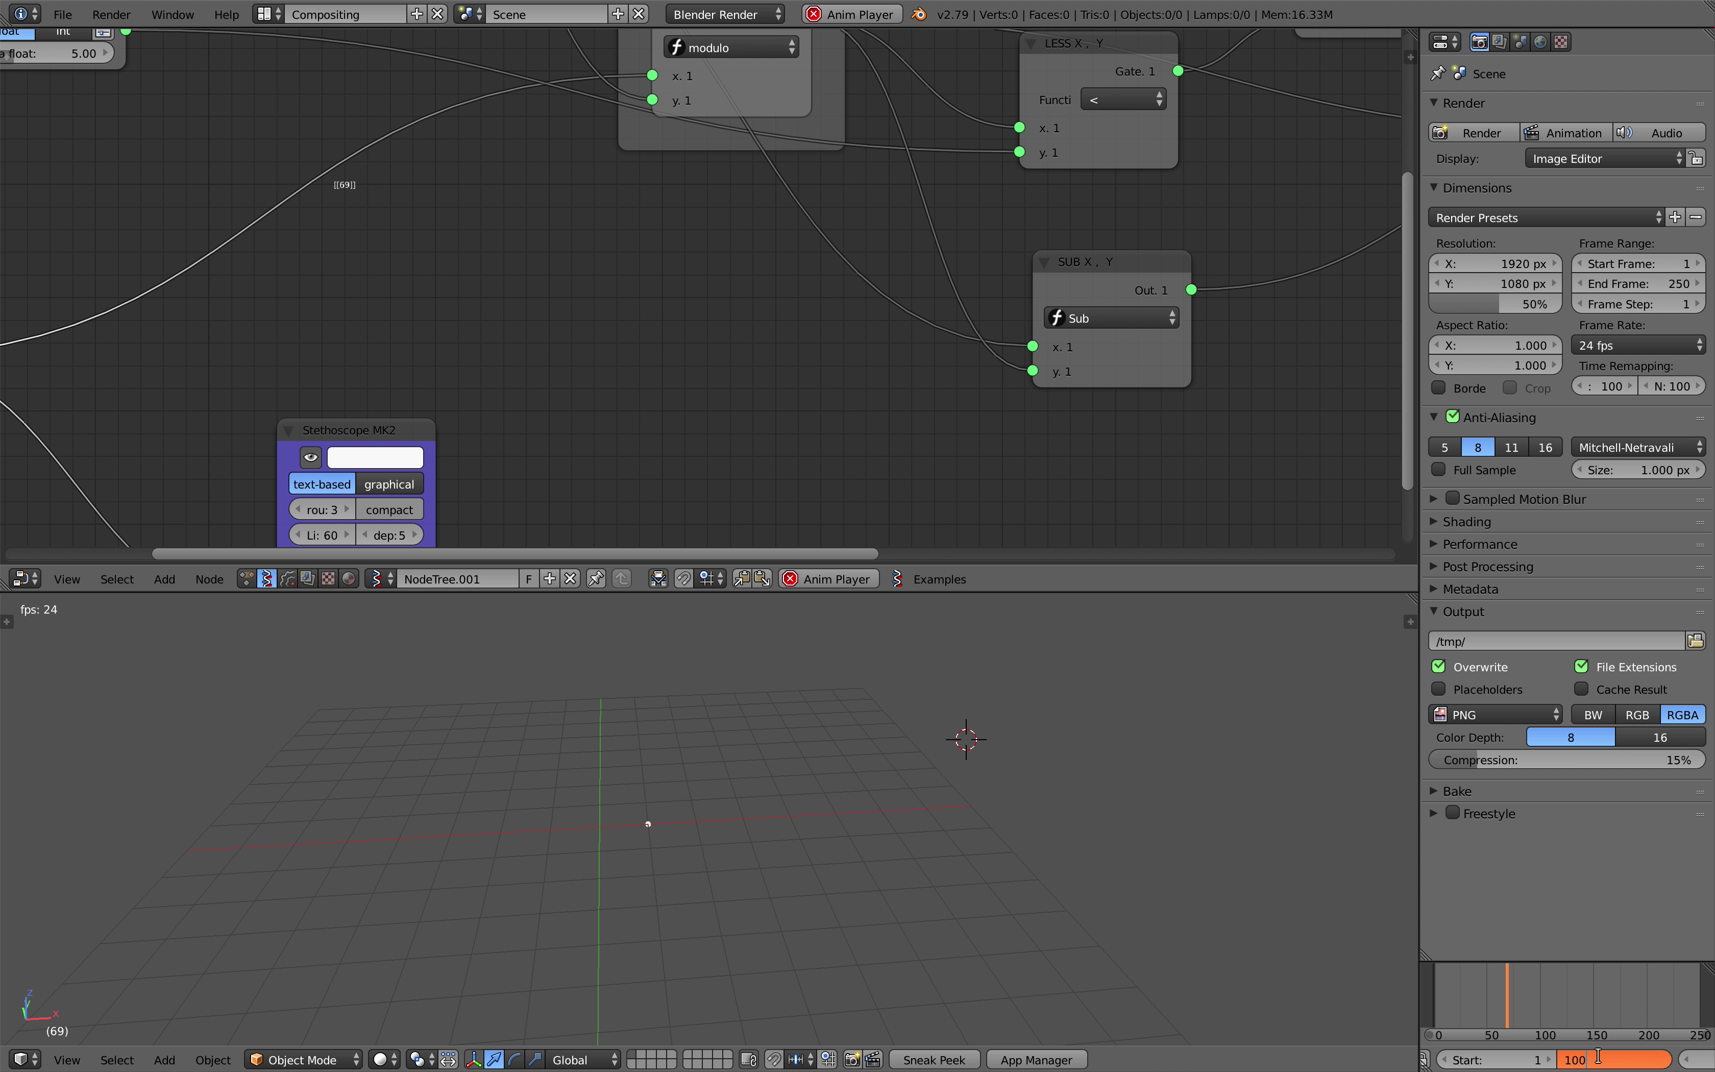
key(Return)
key(ctrl+s)
click(1602, 1054)
scroll(445, 237, down, 5)
middle_drag(445, 238, 918, 142)
key(ctrl+s)
click(762, 200)
- Inspect the stethoscope's current-frame read-out up close and save the file again
middle_drag(817, 287, 565, 440)
scroll(540, 295, up, 5)
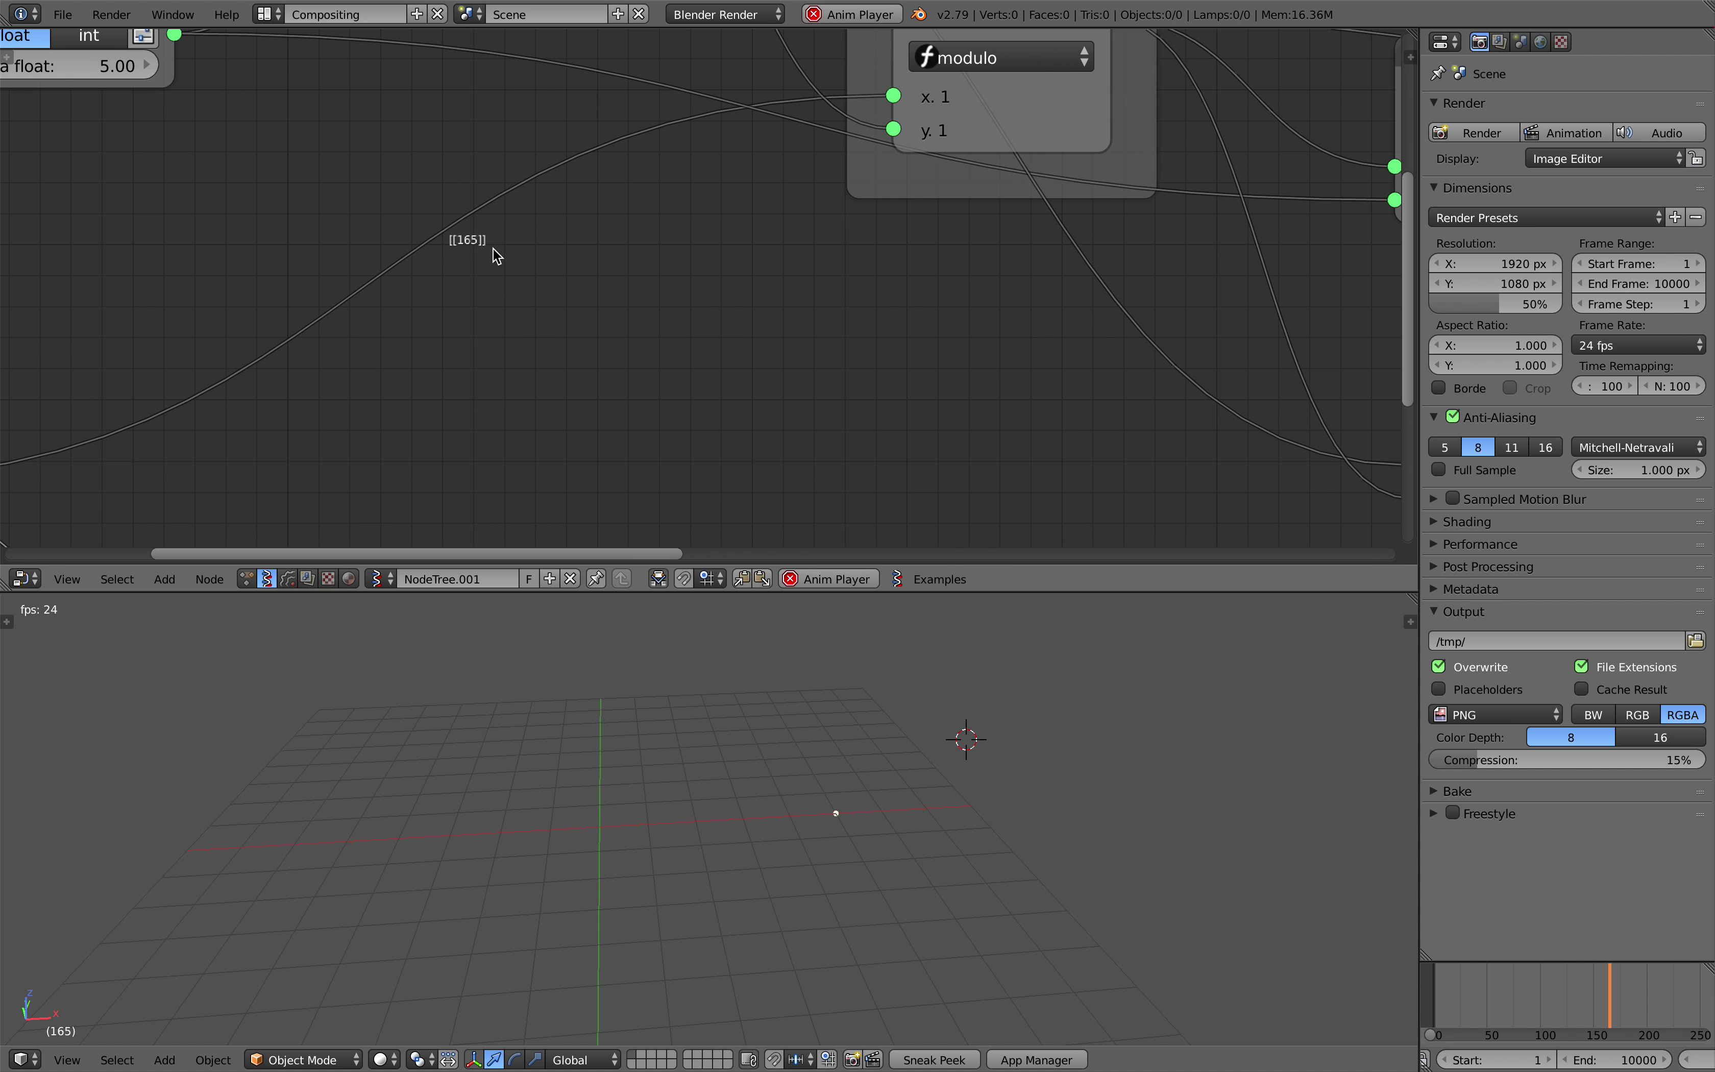
scroll(541, 337, down, 5)
middle_drag(540, 336, 275, 430)
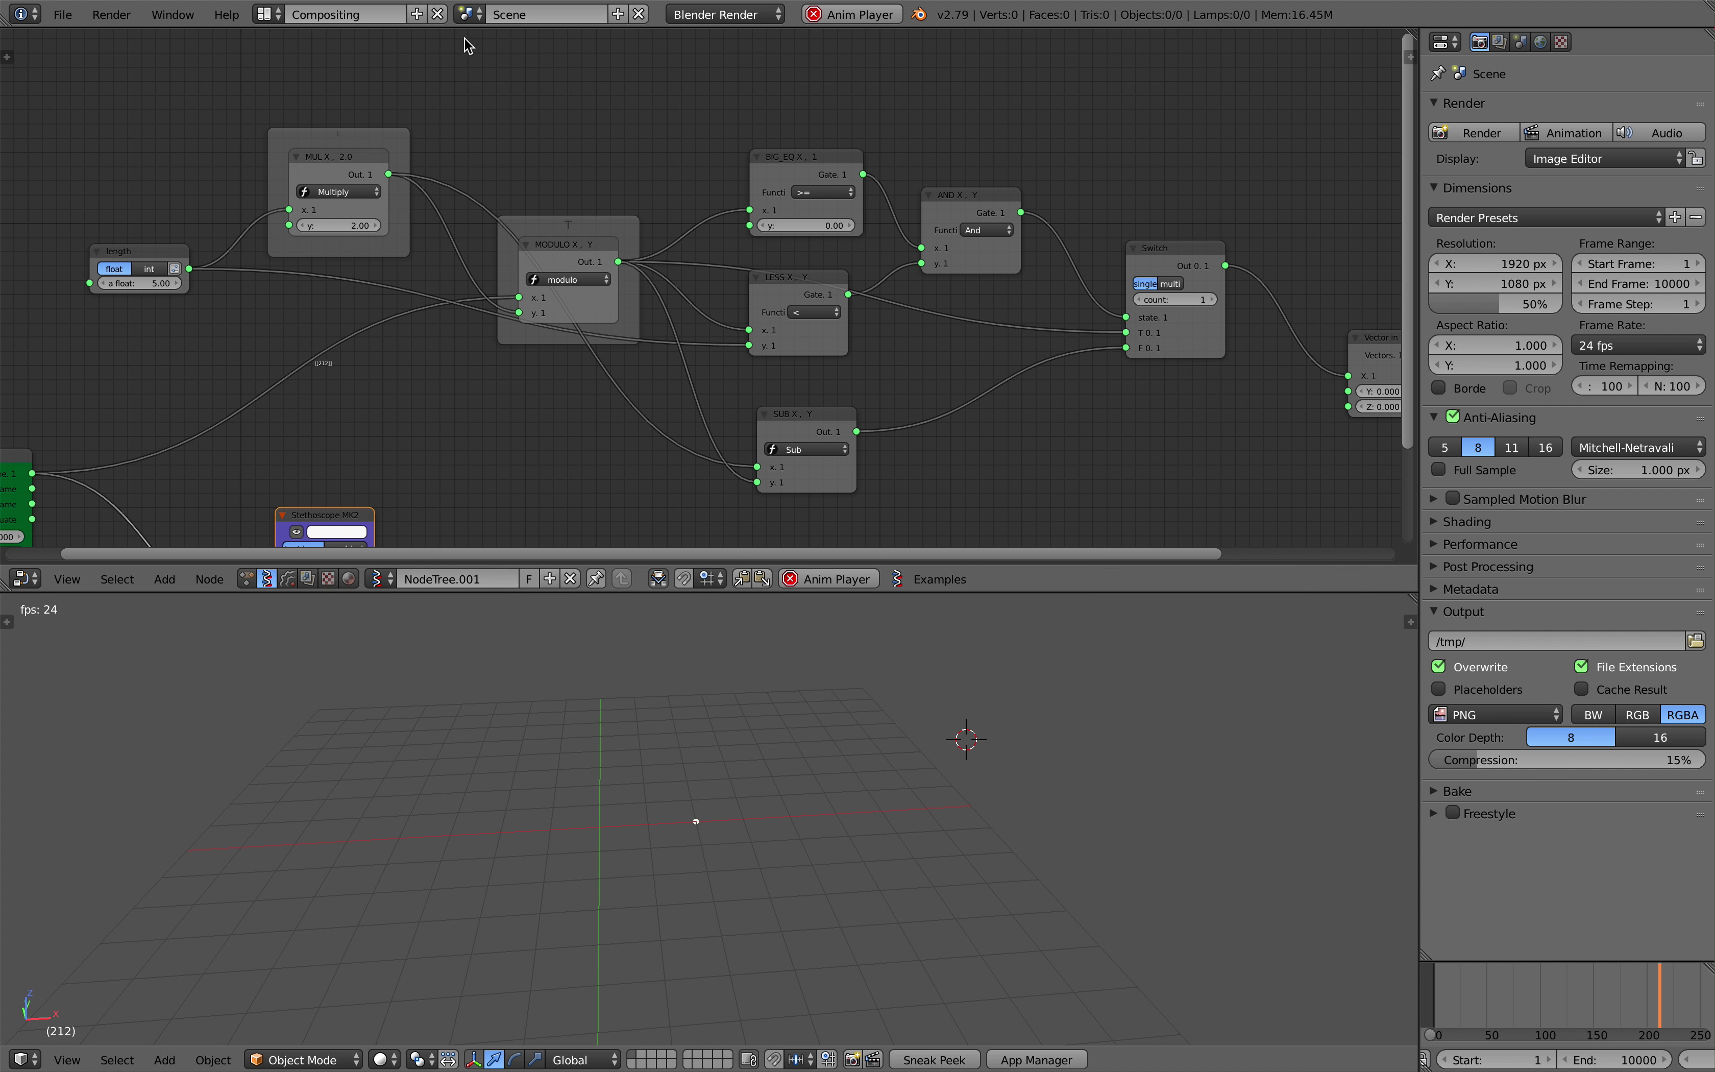
scroll(588, 74, down, 2)
key(ctrl+s)
click(613, 172)
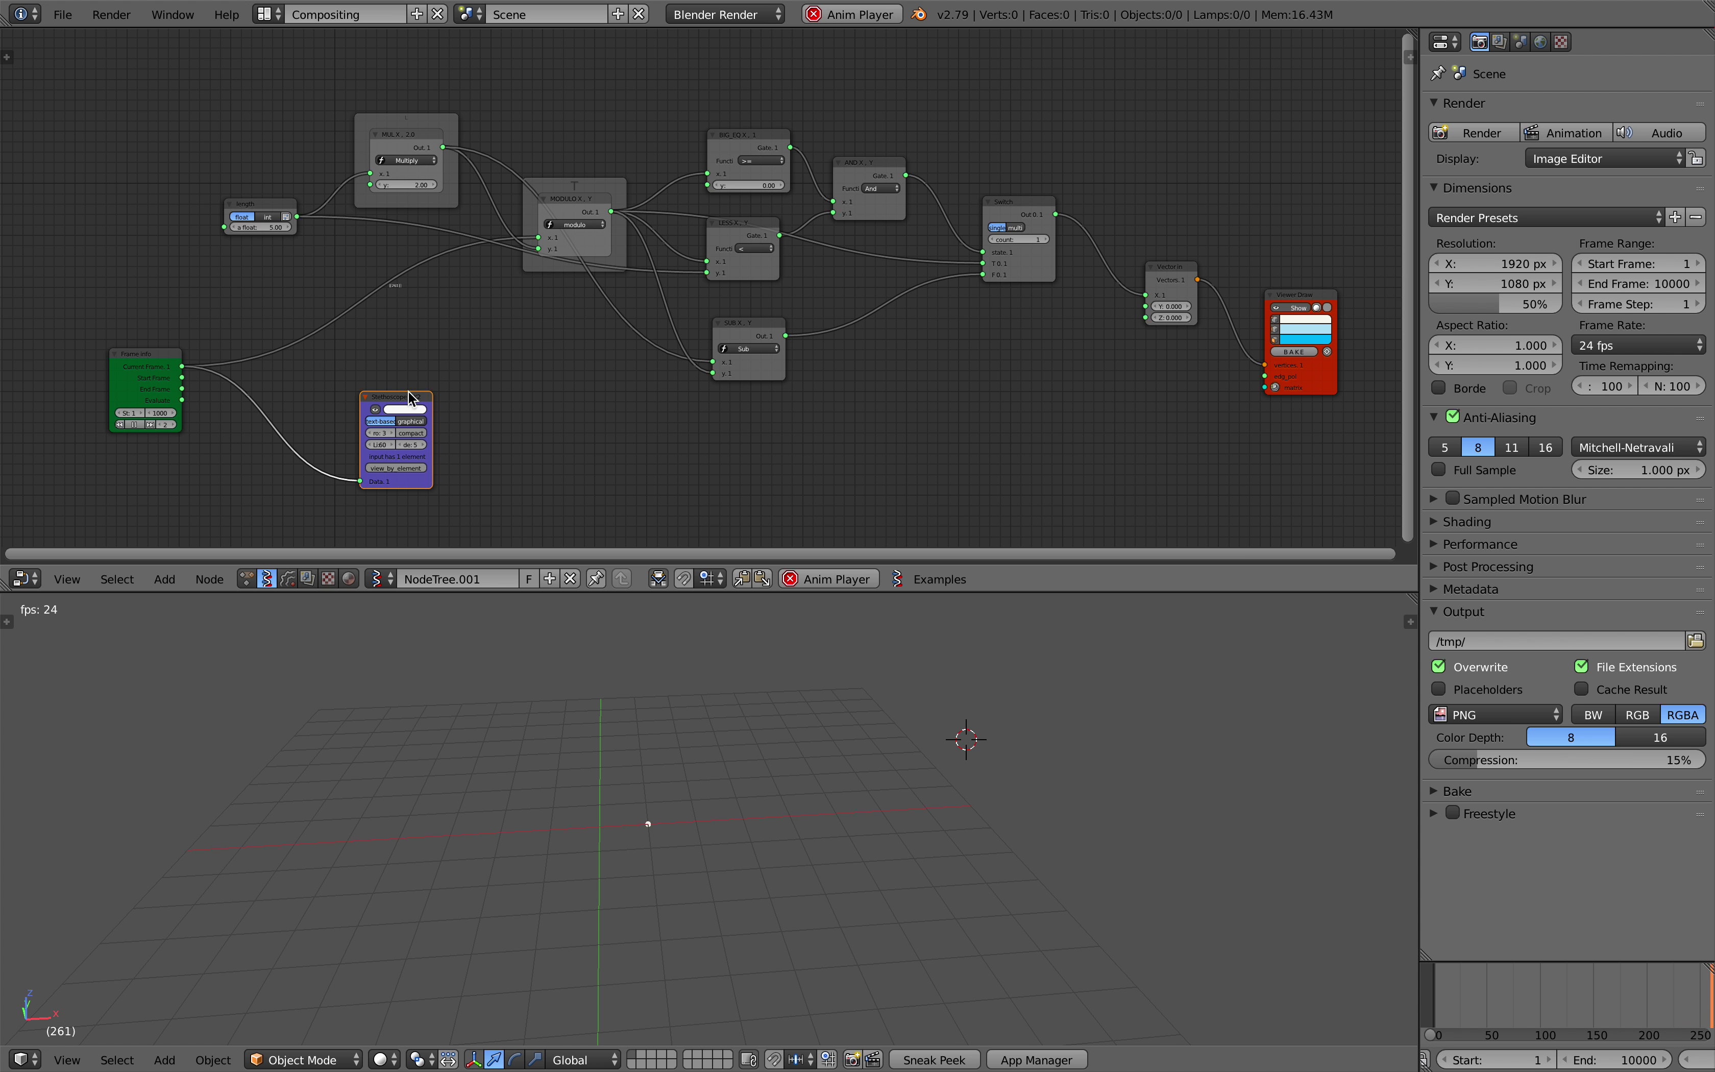
- Duplicate the Stethoscope node, place the copy near the Viewer Draw node, and connect the Switch output to its data input
key(shift+d)
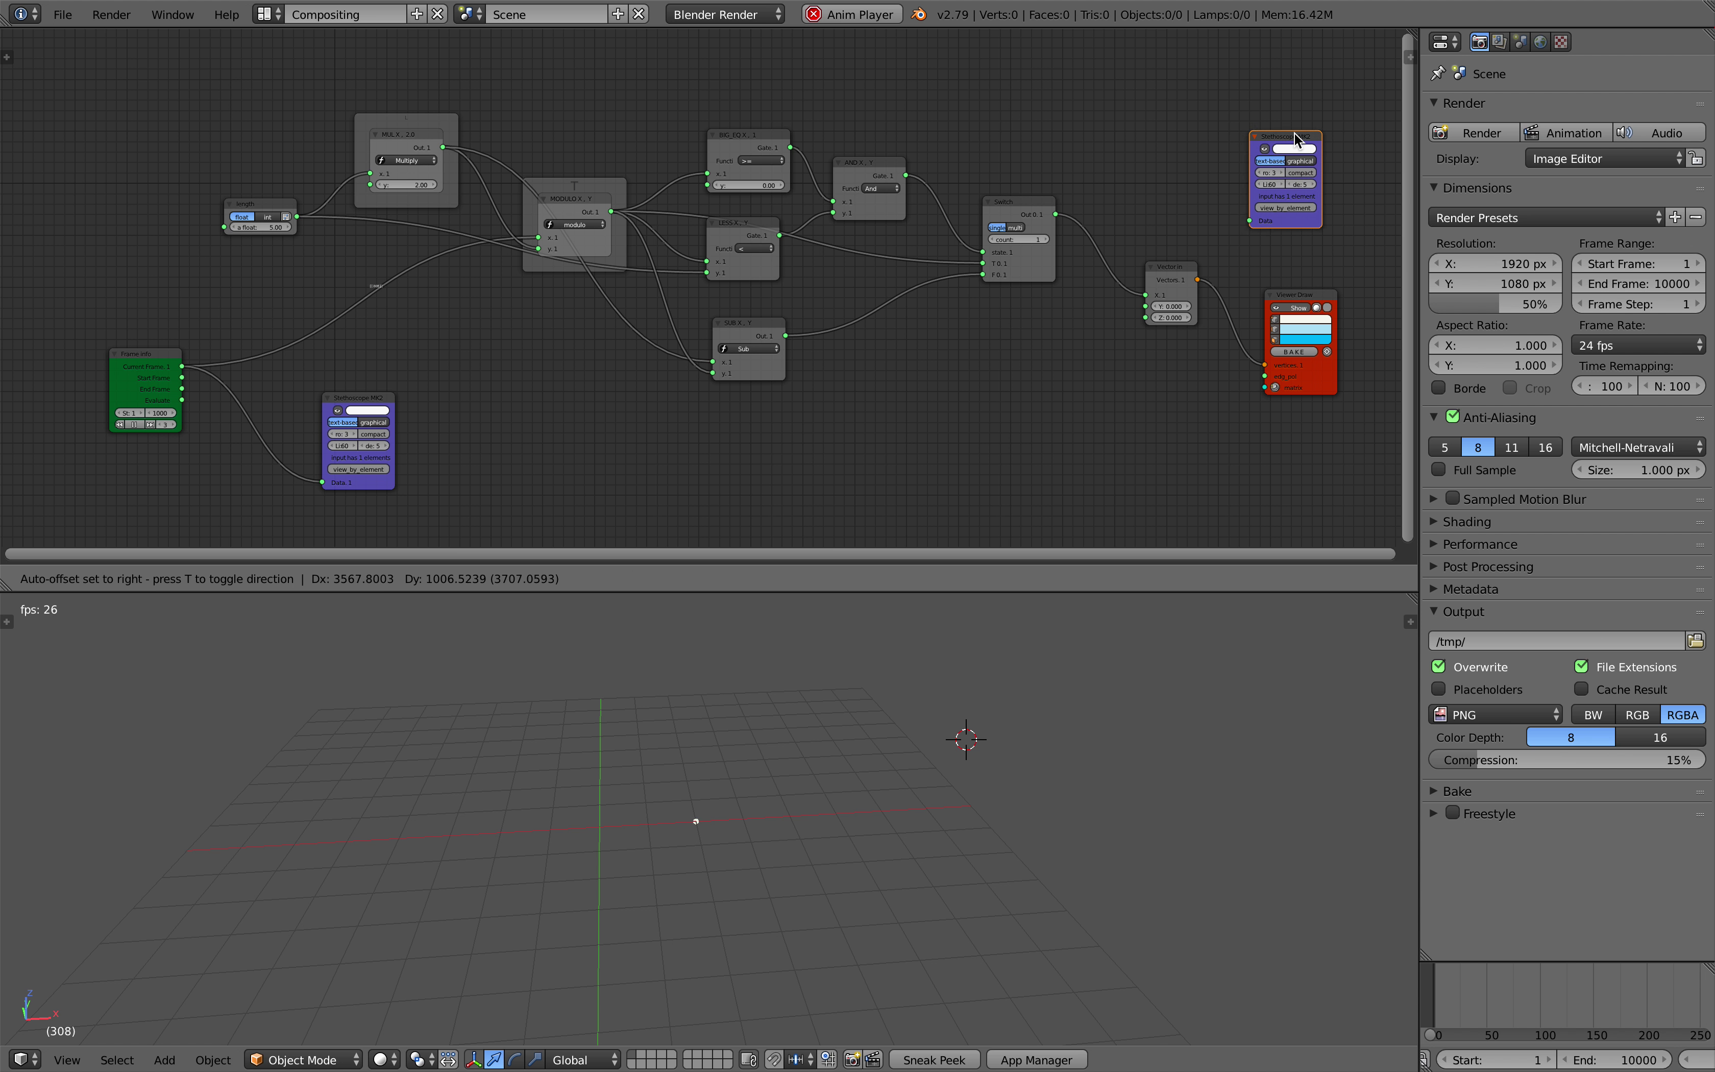
click(1294, 131)
middle_drag(1294, 132, 984, 145)
scroll(815, 245, up, 3)
drag(730, 219, 1099, 239)
drag(1107, 240, 947, 250)
- Examine the second stethoscope's read-out of the Switch output while the animation plays
middle_drag(948, 200, 751, 322)
scroll(752, 322, up, 4)
scroll(752, 331, down, 10)
middle_drag(313, 333, 803, 352)
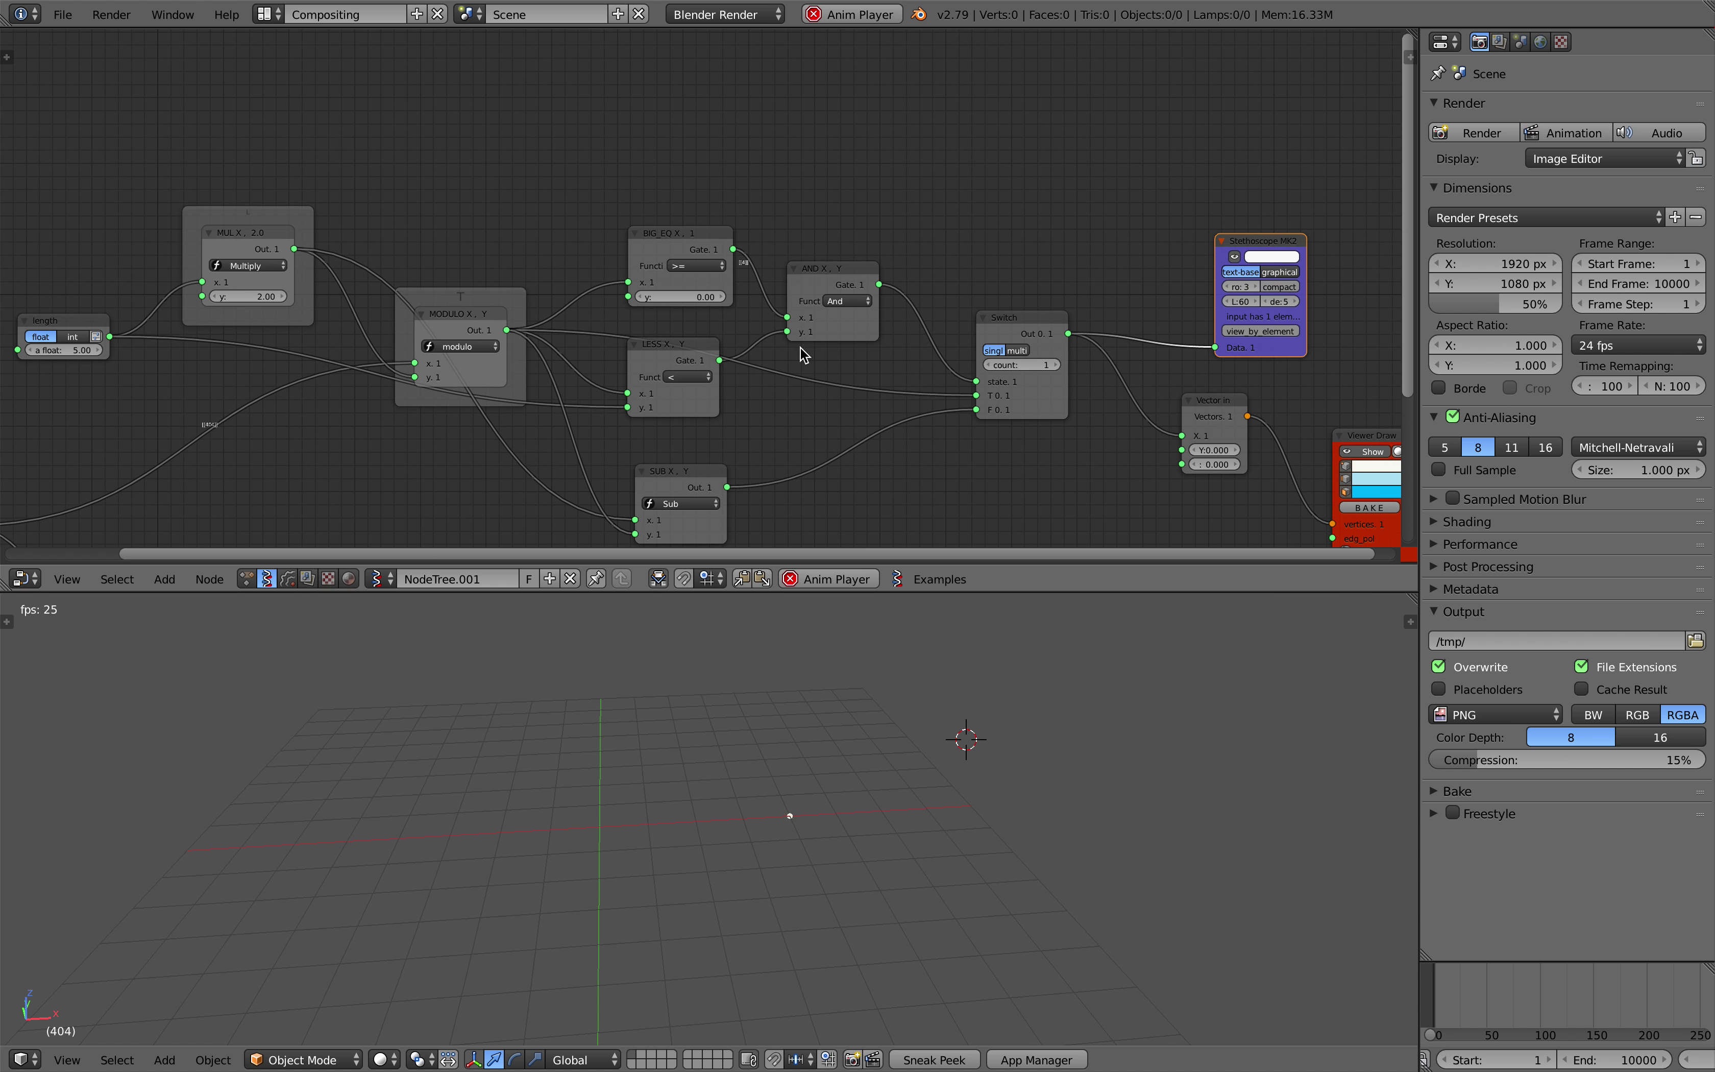
scroll(803, 352, up, 7)
middle_drag(831, 261, 826, 306)
scroll(827, 312, up, 4)
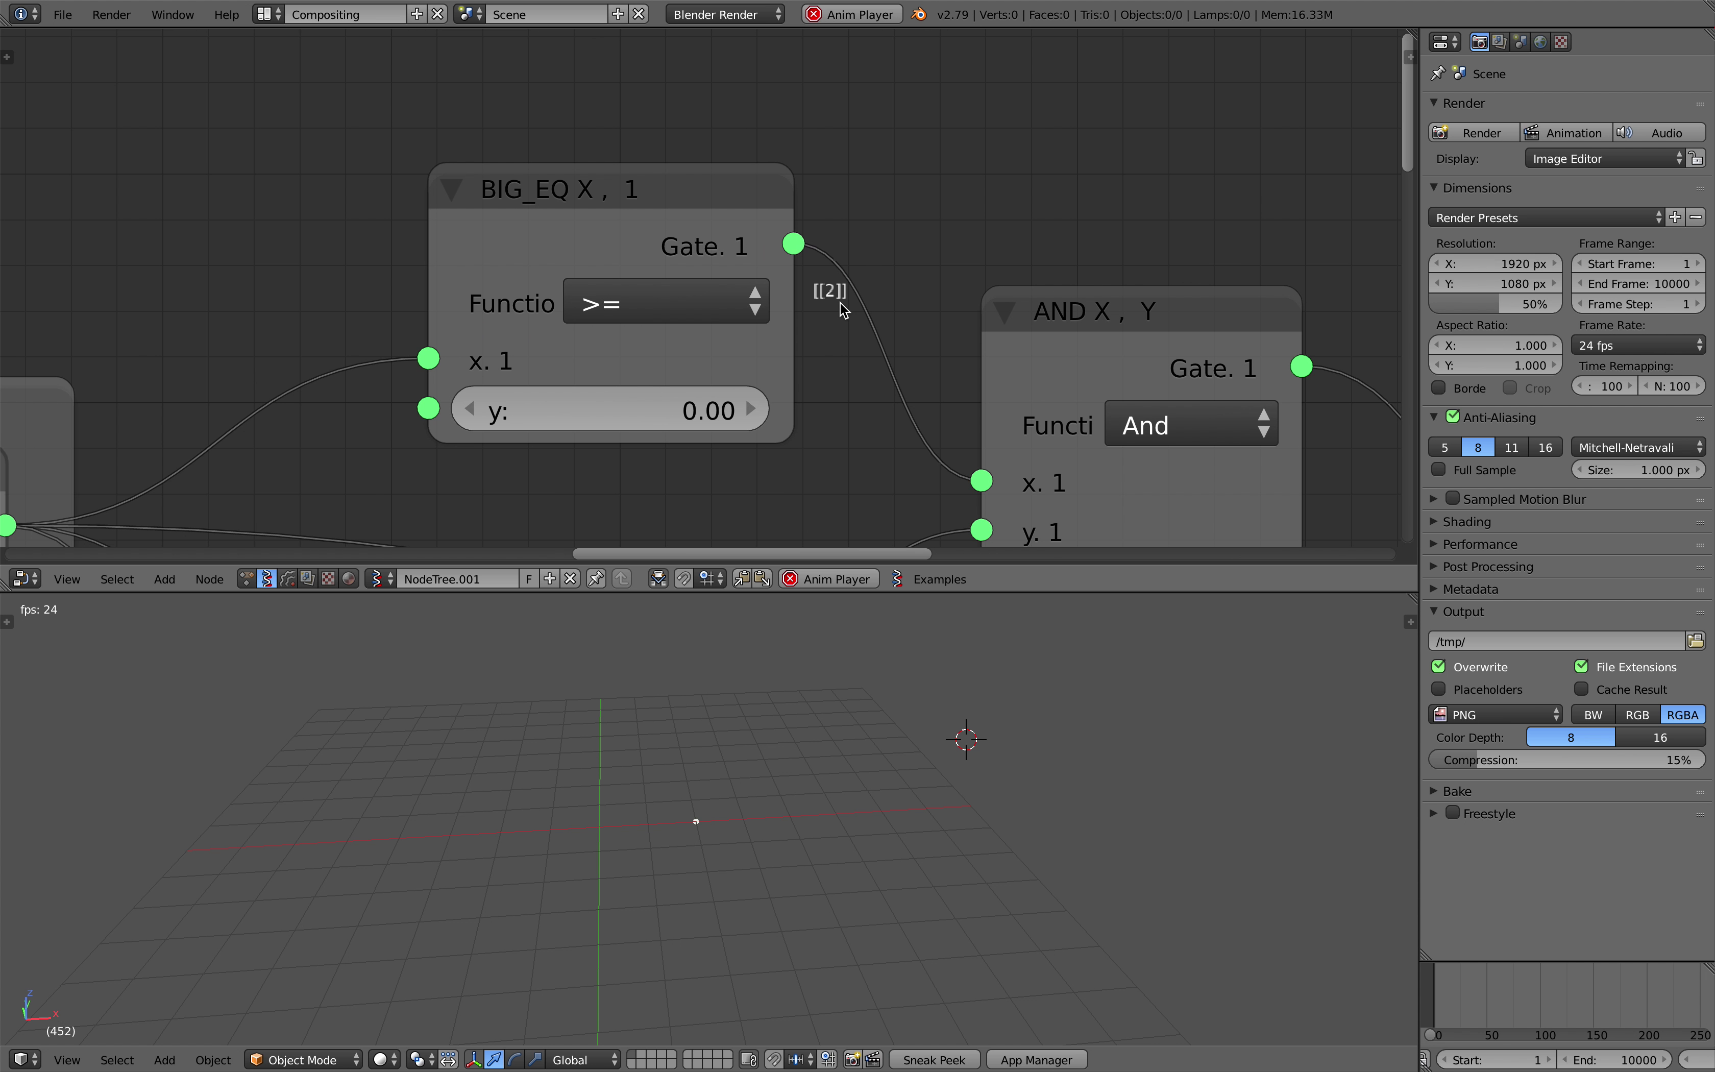
scroll(801, 342, down, 8)
middle_drag(191, 535, 578, 189)
scroll(440, 369, down, 3)
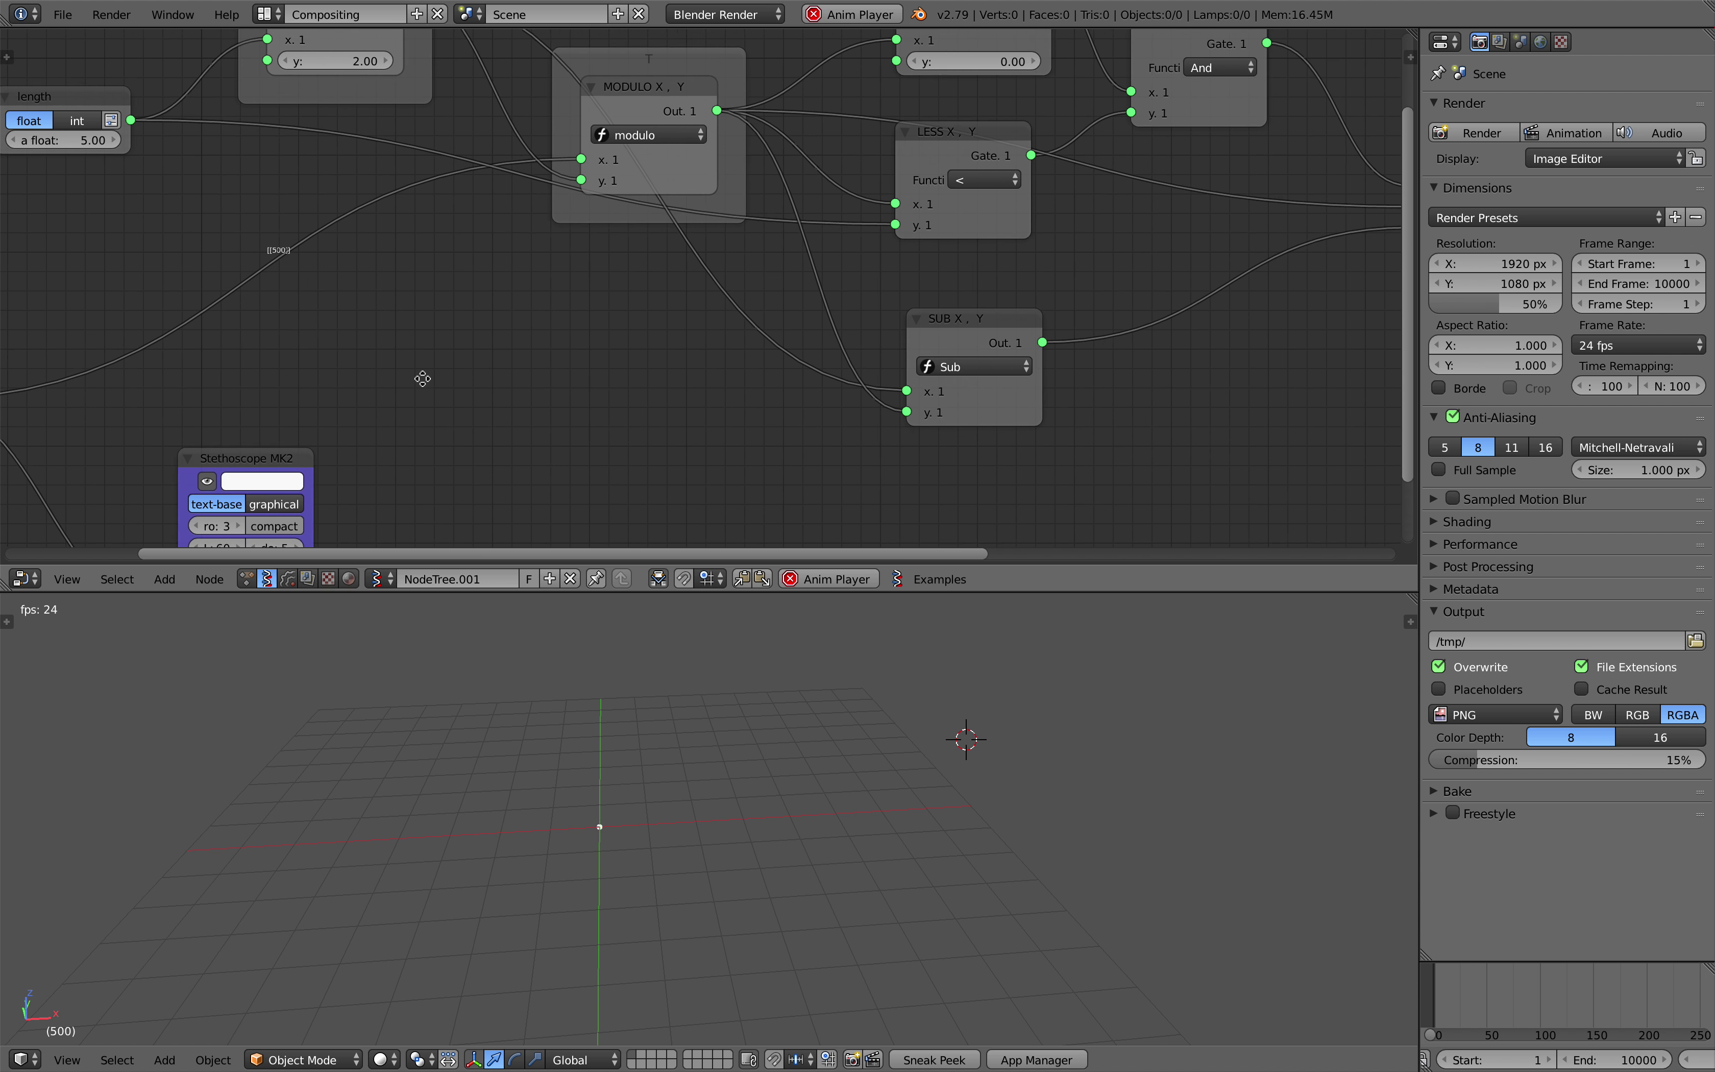
- Insert a Multiply math node between Frame info's Current Frame output and the modulo node's x input
middle_drag(207, 471, 786, 281)
key(shift+a)
click(716, 252)
text(m ath)
key(BackSpace)
key(BackSpace)
key(BackSpace)
key(BackSpace)
text(ath)
key(Return)
click(716, 137)
- Set the y factor of the Multiply node after Frame info to 0.1
double_click(784, 239)
text(.1)
key(Return)
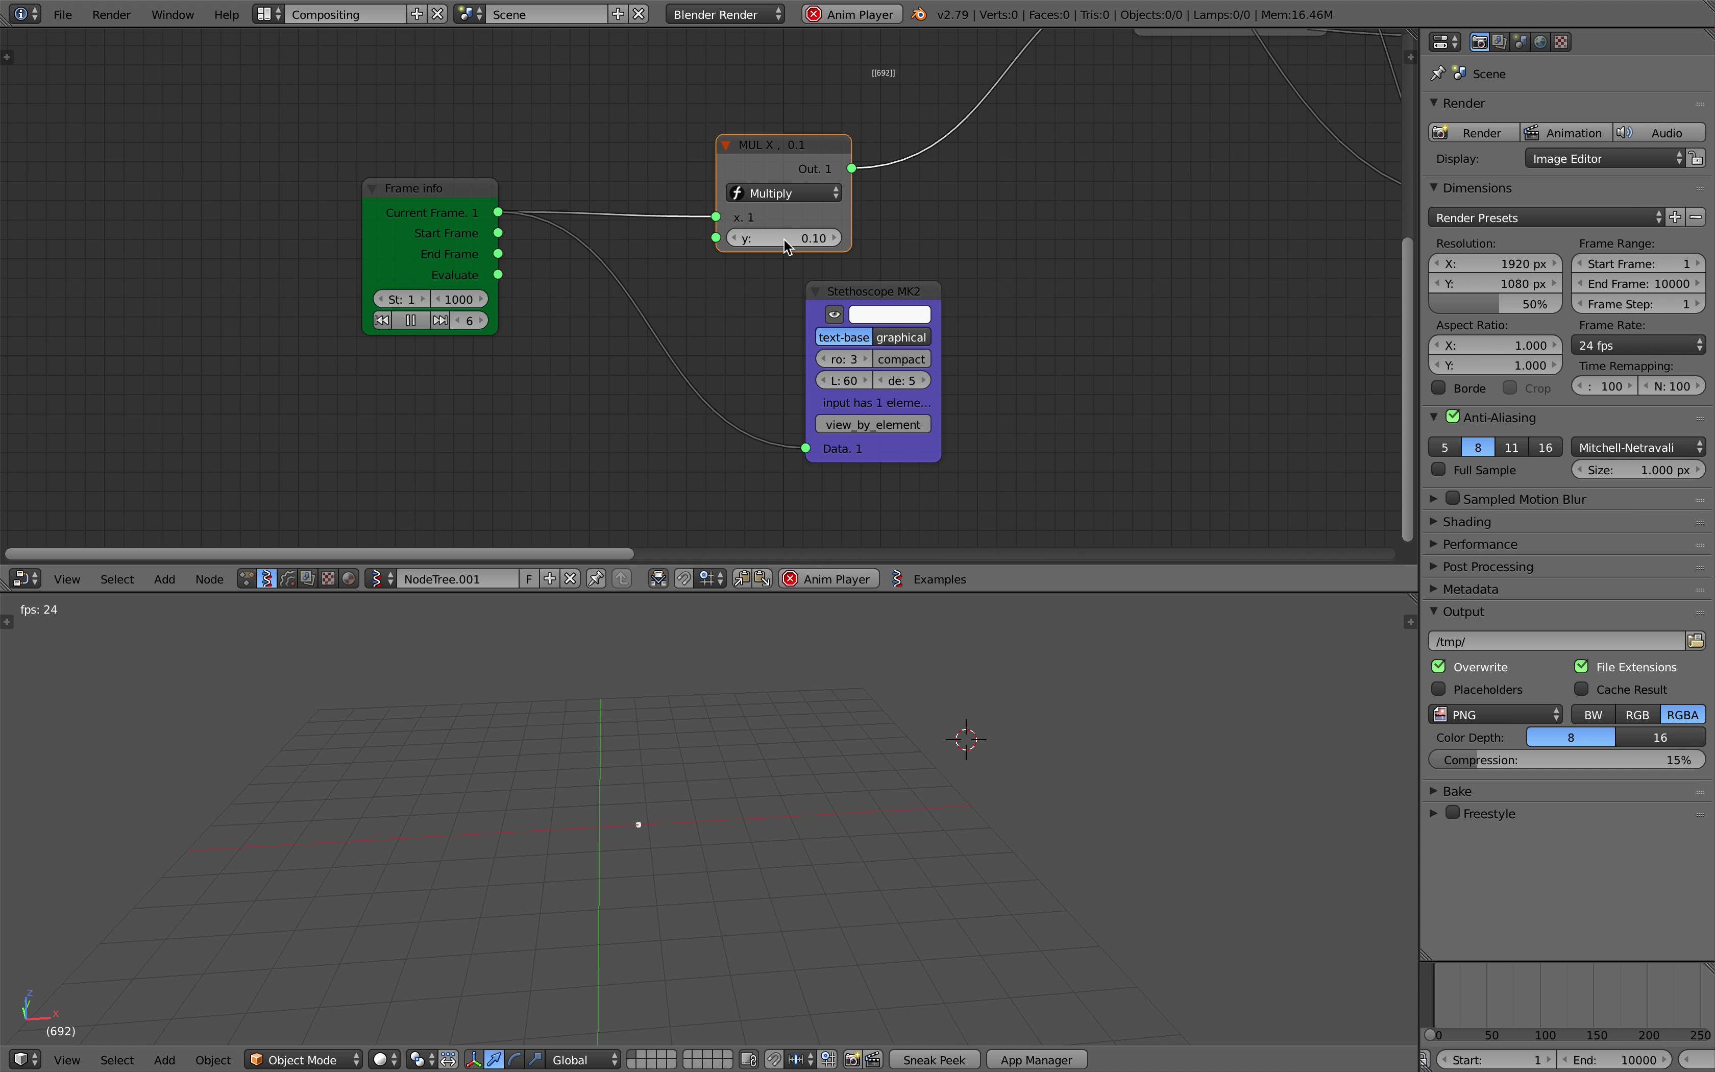
- Examine the slowed point motion in the 3D view and the stethoscope's read-out of the Switch output
middle_drag(962, 646, 939, 652)
middle_drag(1098, 279, 419, 418)
scroll(428, 347, up, 9)
middle_drag(340, 297, 640, 328)
scroll(514, 325, up, 1)
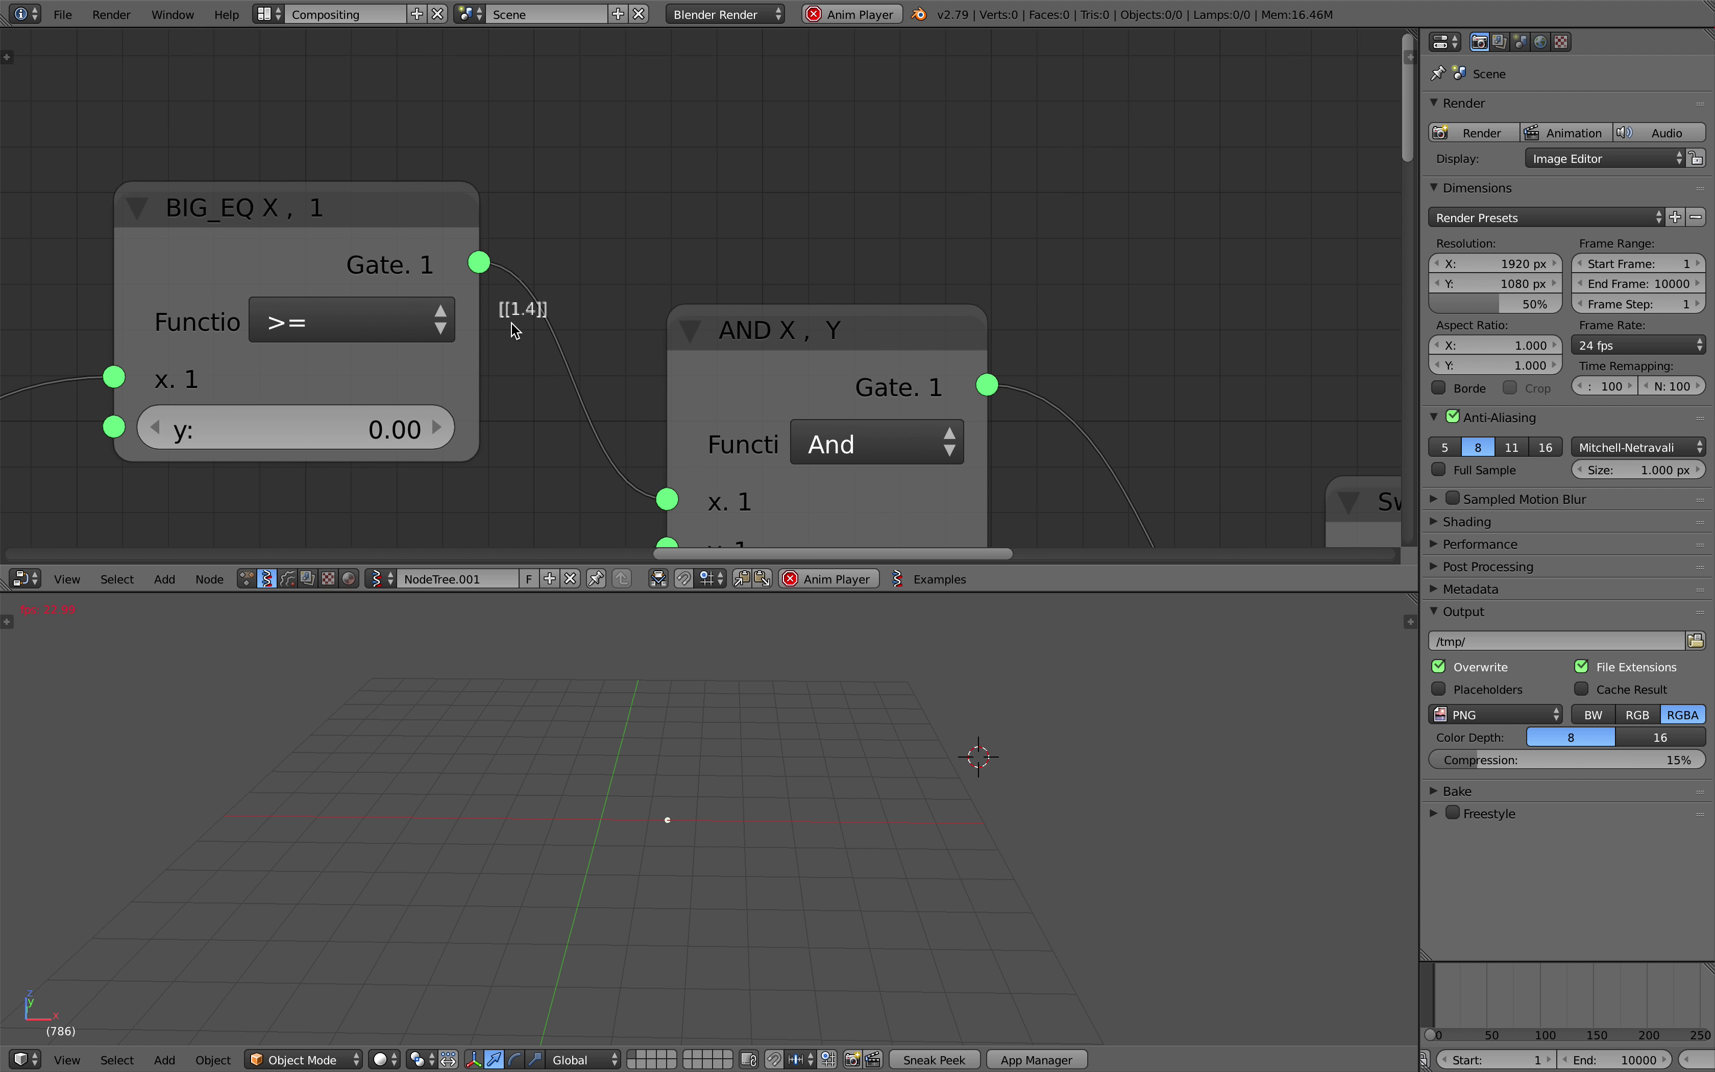
middle_drag(486, 345, 565, 328)
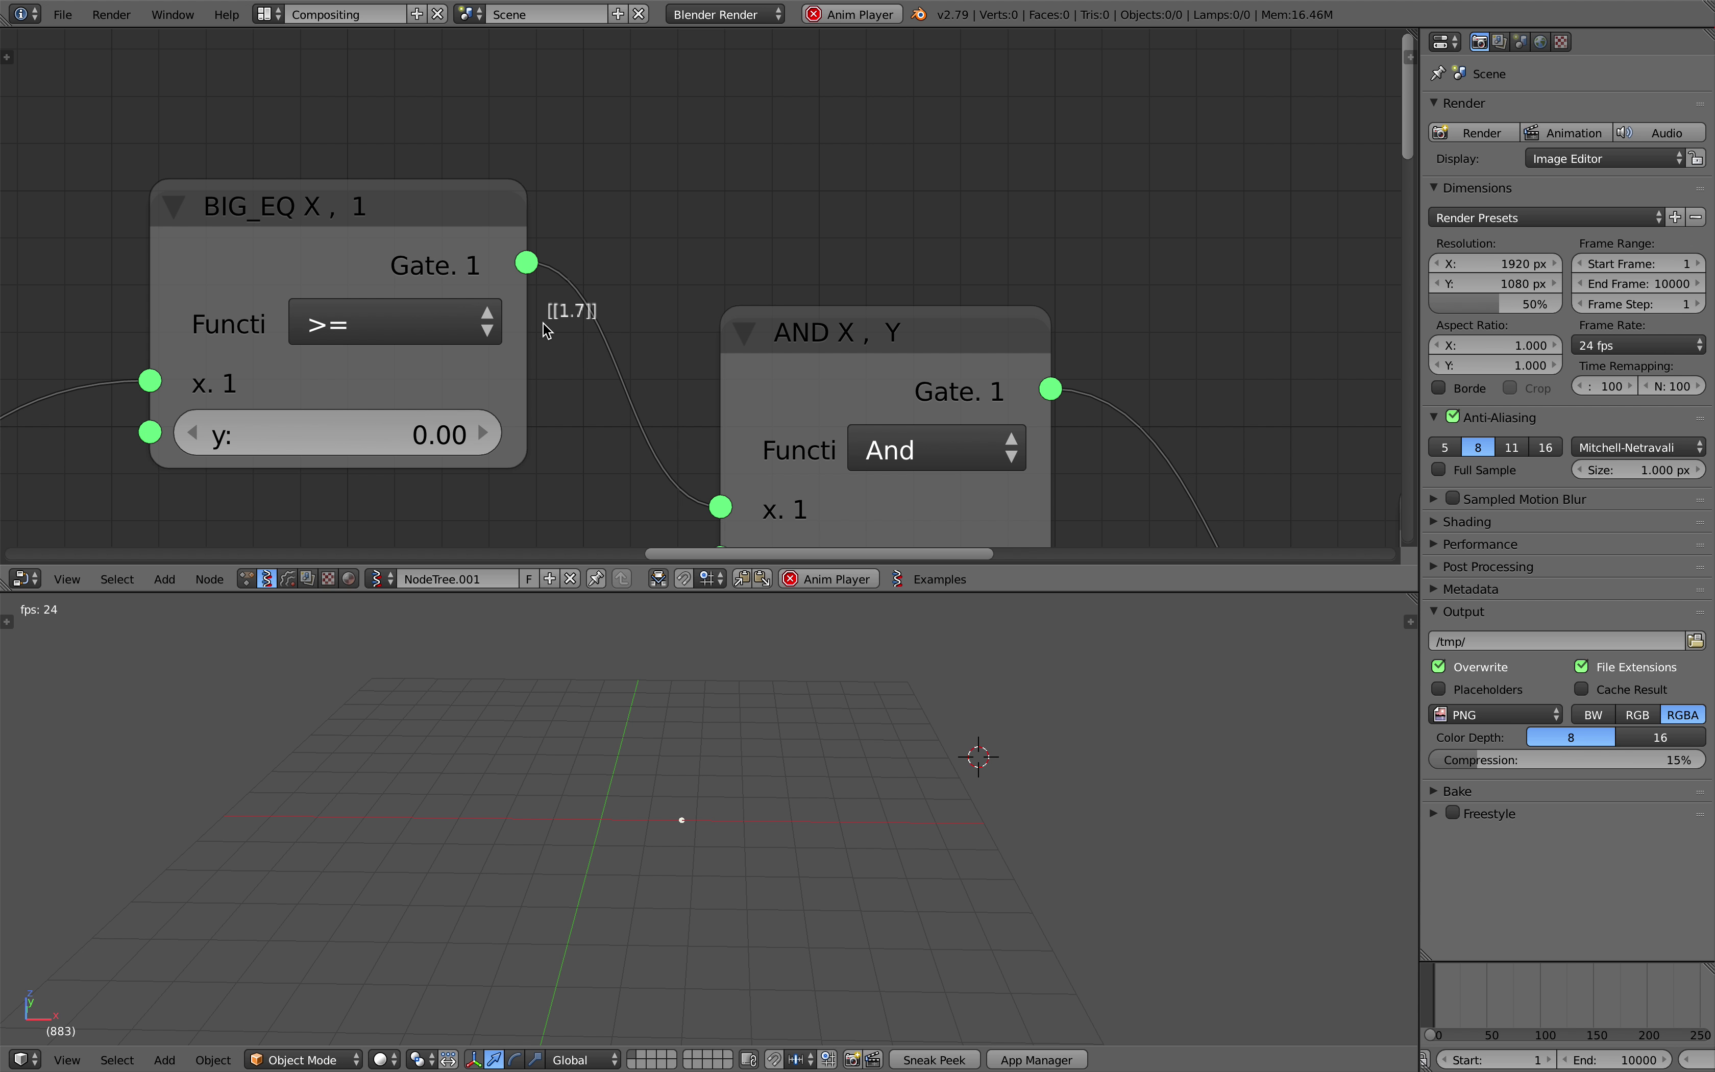
- Set the float value of the length node to 3
scroll(709, 808, down, 2)
scroll(772, 781, up, 2)
scroll(532, 333, down, 5)
middle_drag(205, 372, 795, 214)
scroll(614, 285, down, 3)
drag(536, 201, 505, 210)
click(489, 251)
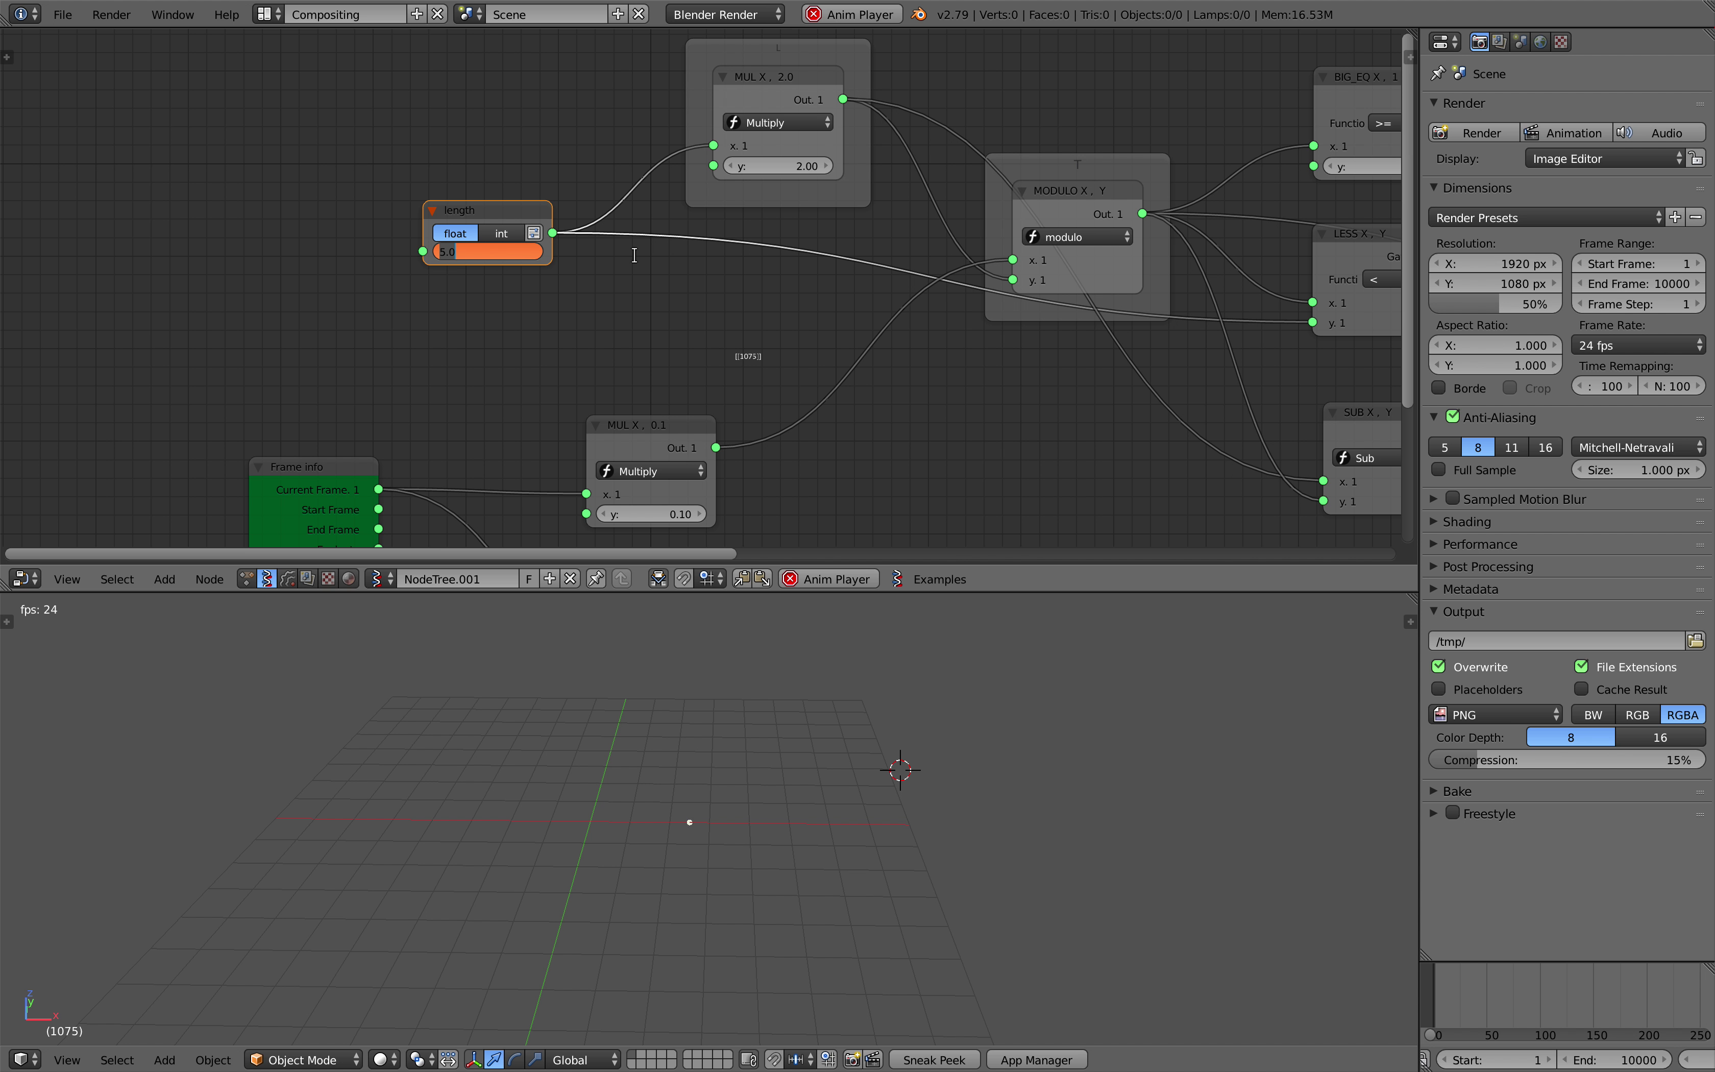
text(4)
key(Return)
click(491, 256)
- Move the Vector in link from the Viewer Draw node's vertices input to its matrix input
middle_drag(623, 602, 578, 753)
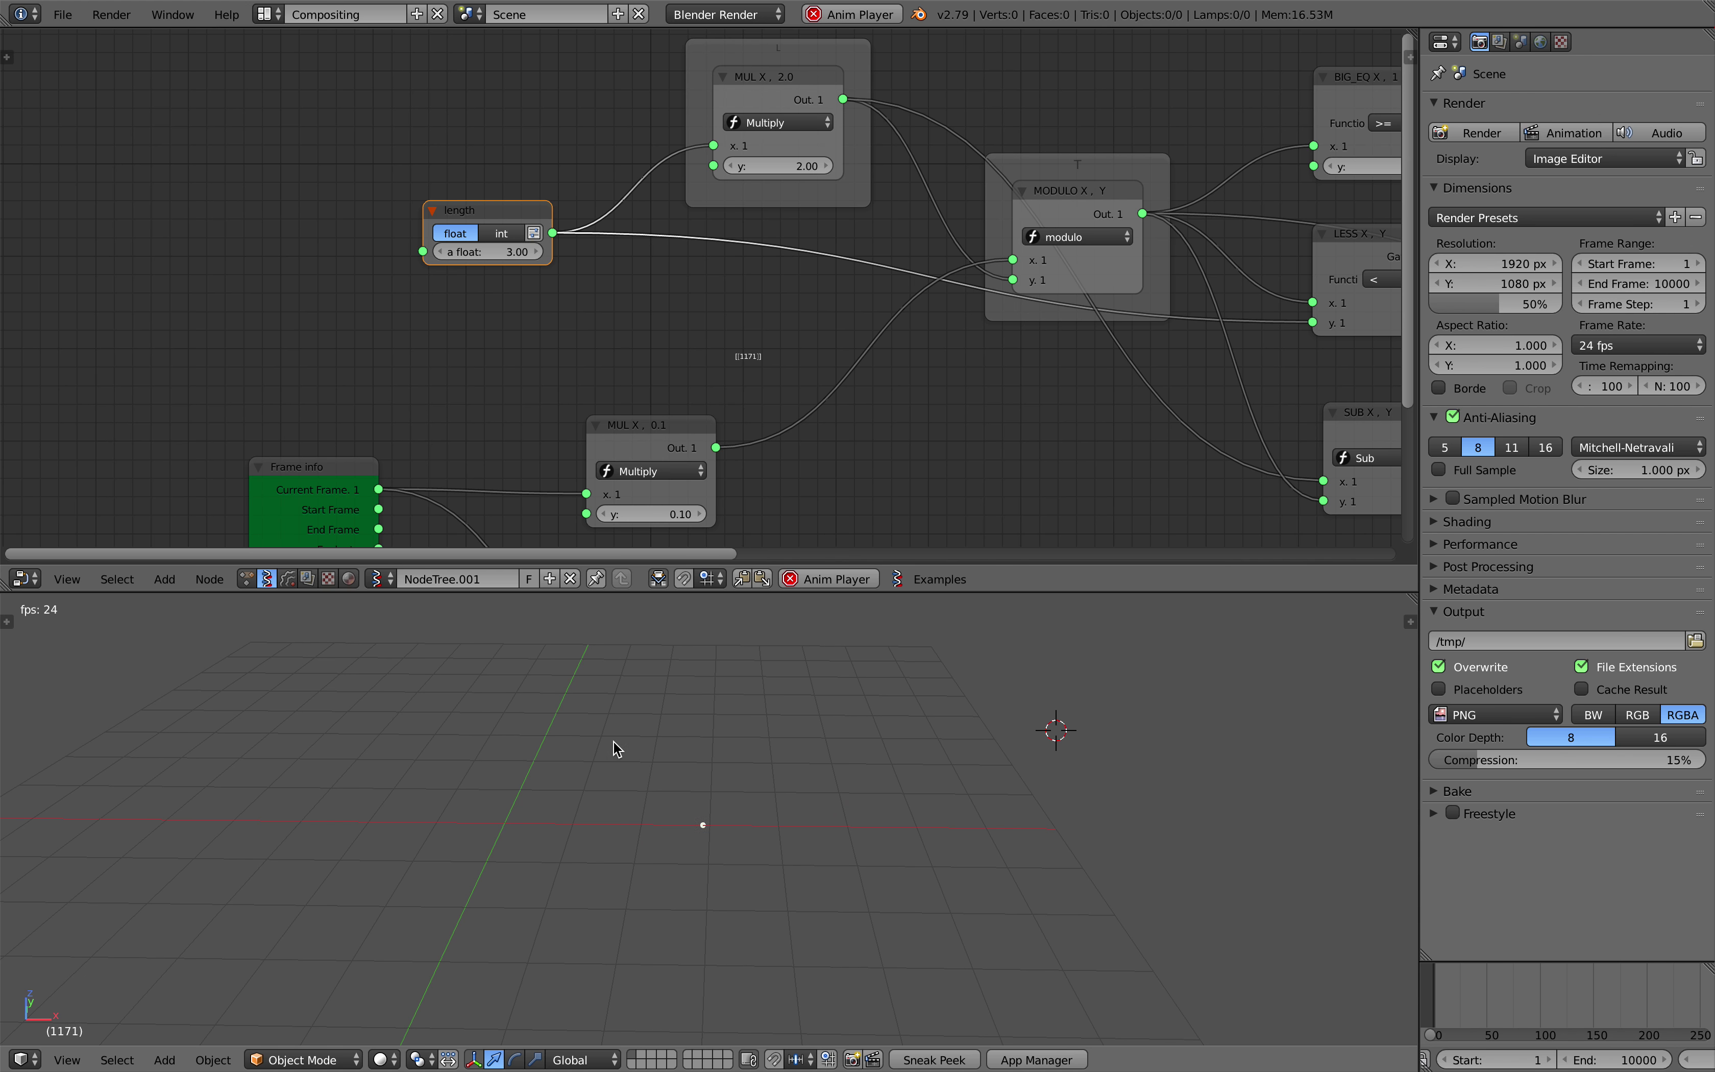
middle_drag(645, 838, 582, 846)
click(567, 846)
middle_drag(802, 855, 866, 853)
scroll(815, 319, down, 3)
middle_drag(1240, 354, 156, 305)
mouse_move(1082, 390)
mouse_down()
mouse_move(1044, 433)
mouse_move(1081, 422)
mouse_up()
scroll(963, 305, up, 1)
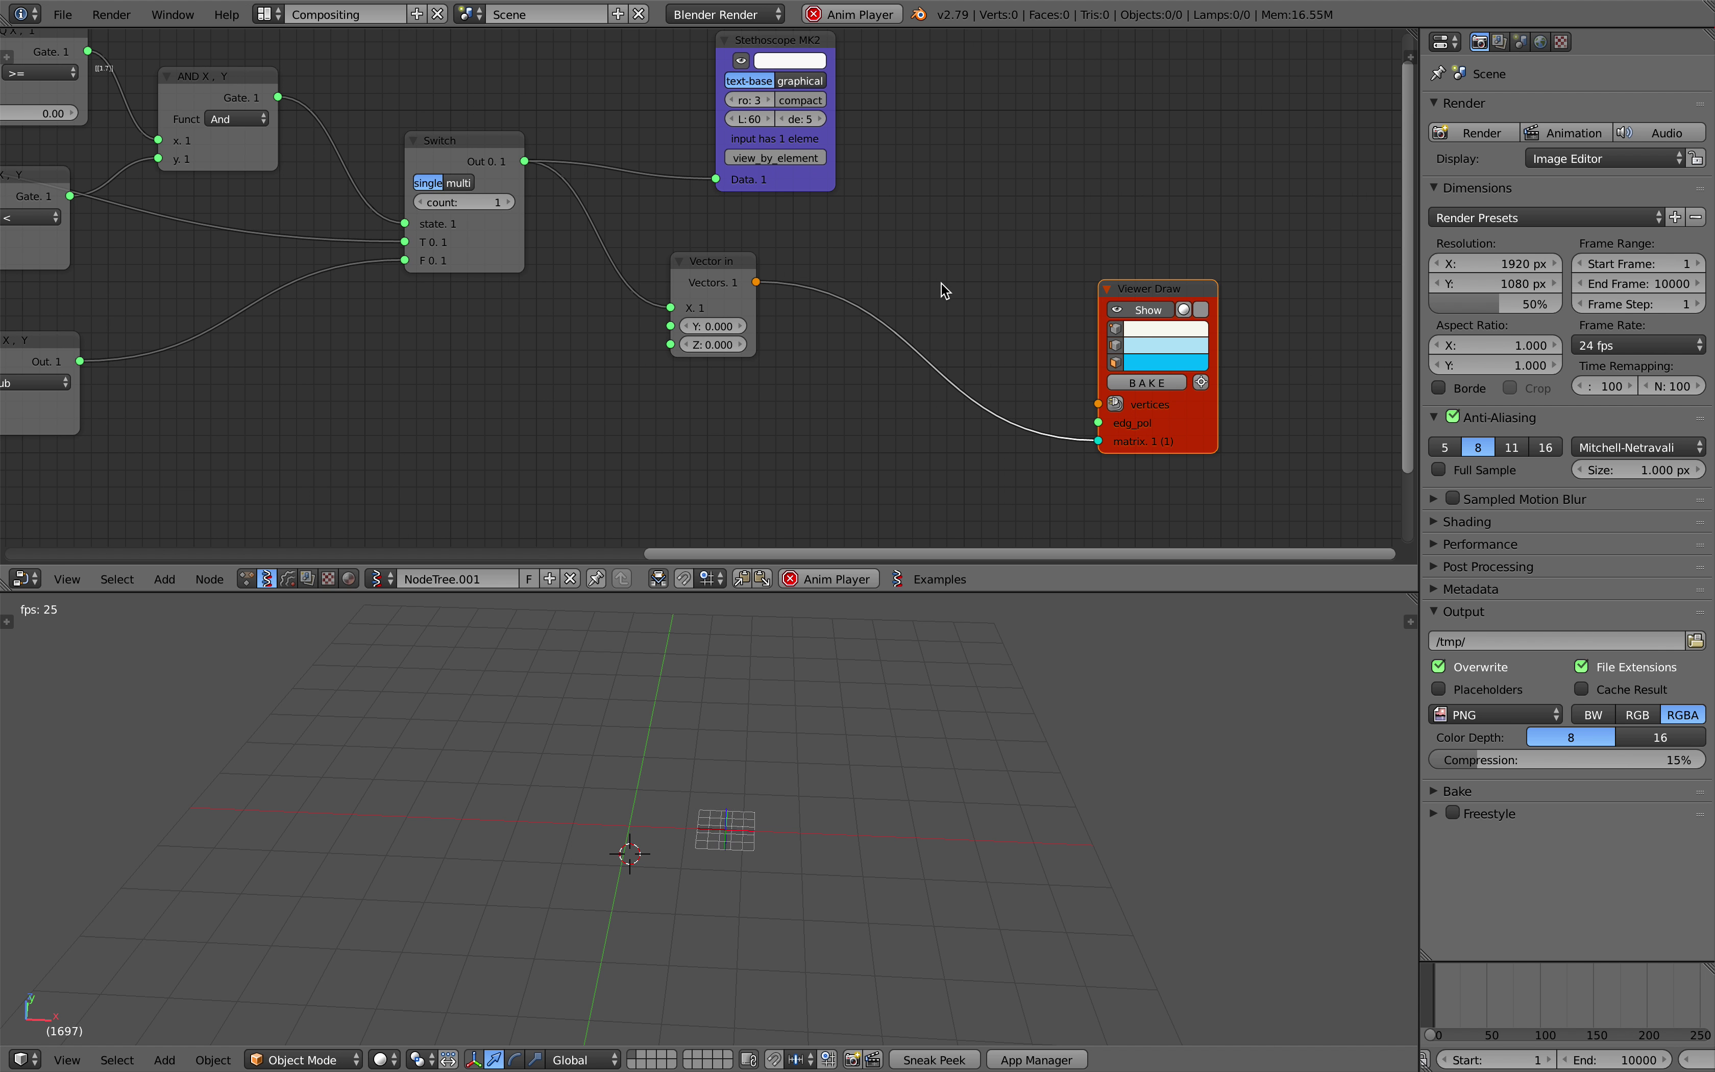
- Add a Suzanne node and connect its Vertices and Faces to the Viewer Draw's vertices and edg_pol inputs
key(space)
text(suzanne)
key(Return)
click(915, 241)
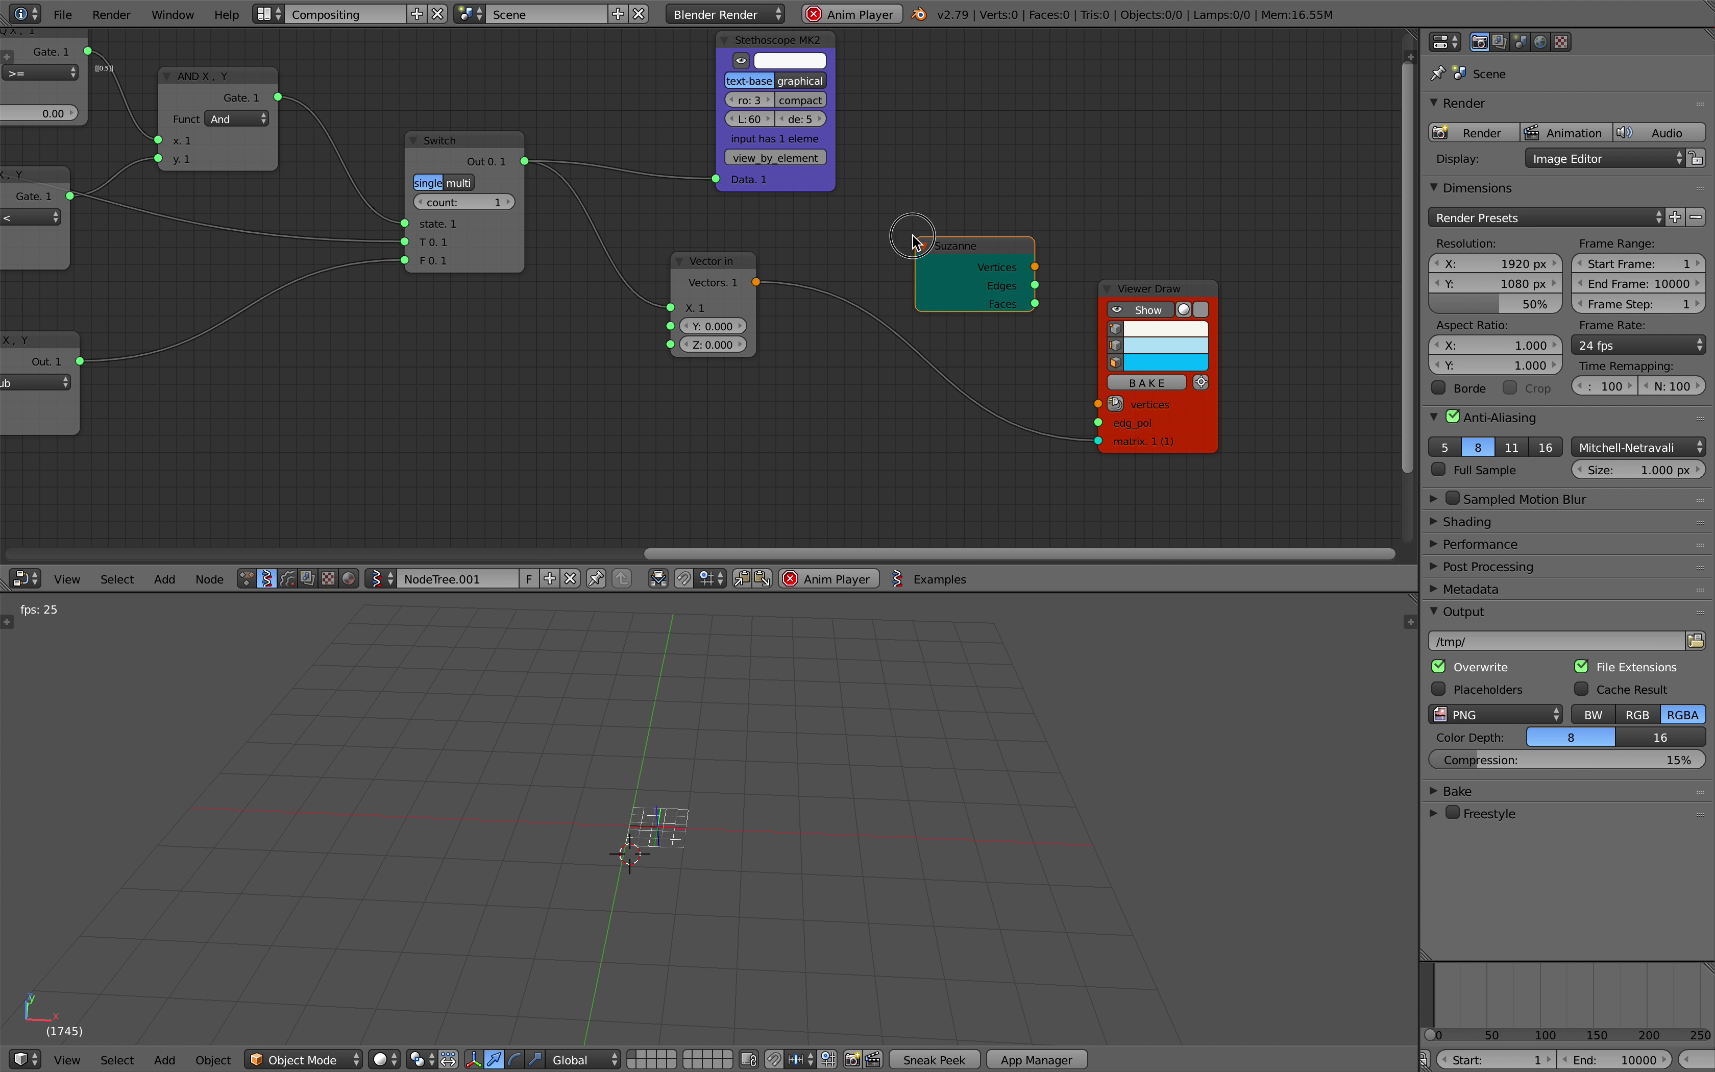
mouse_move(1035, 266)
mouse_down()
mouse_move(1100, 405)
mouse_move(1035, 303)
mouse_up()
drag(1163, 288, 1233, 270)
click(873, 790)
middle_drag(722, 826, 744, 784)
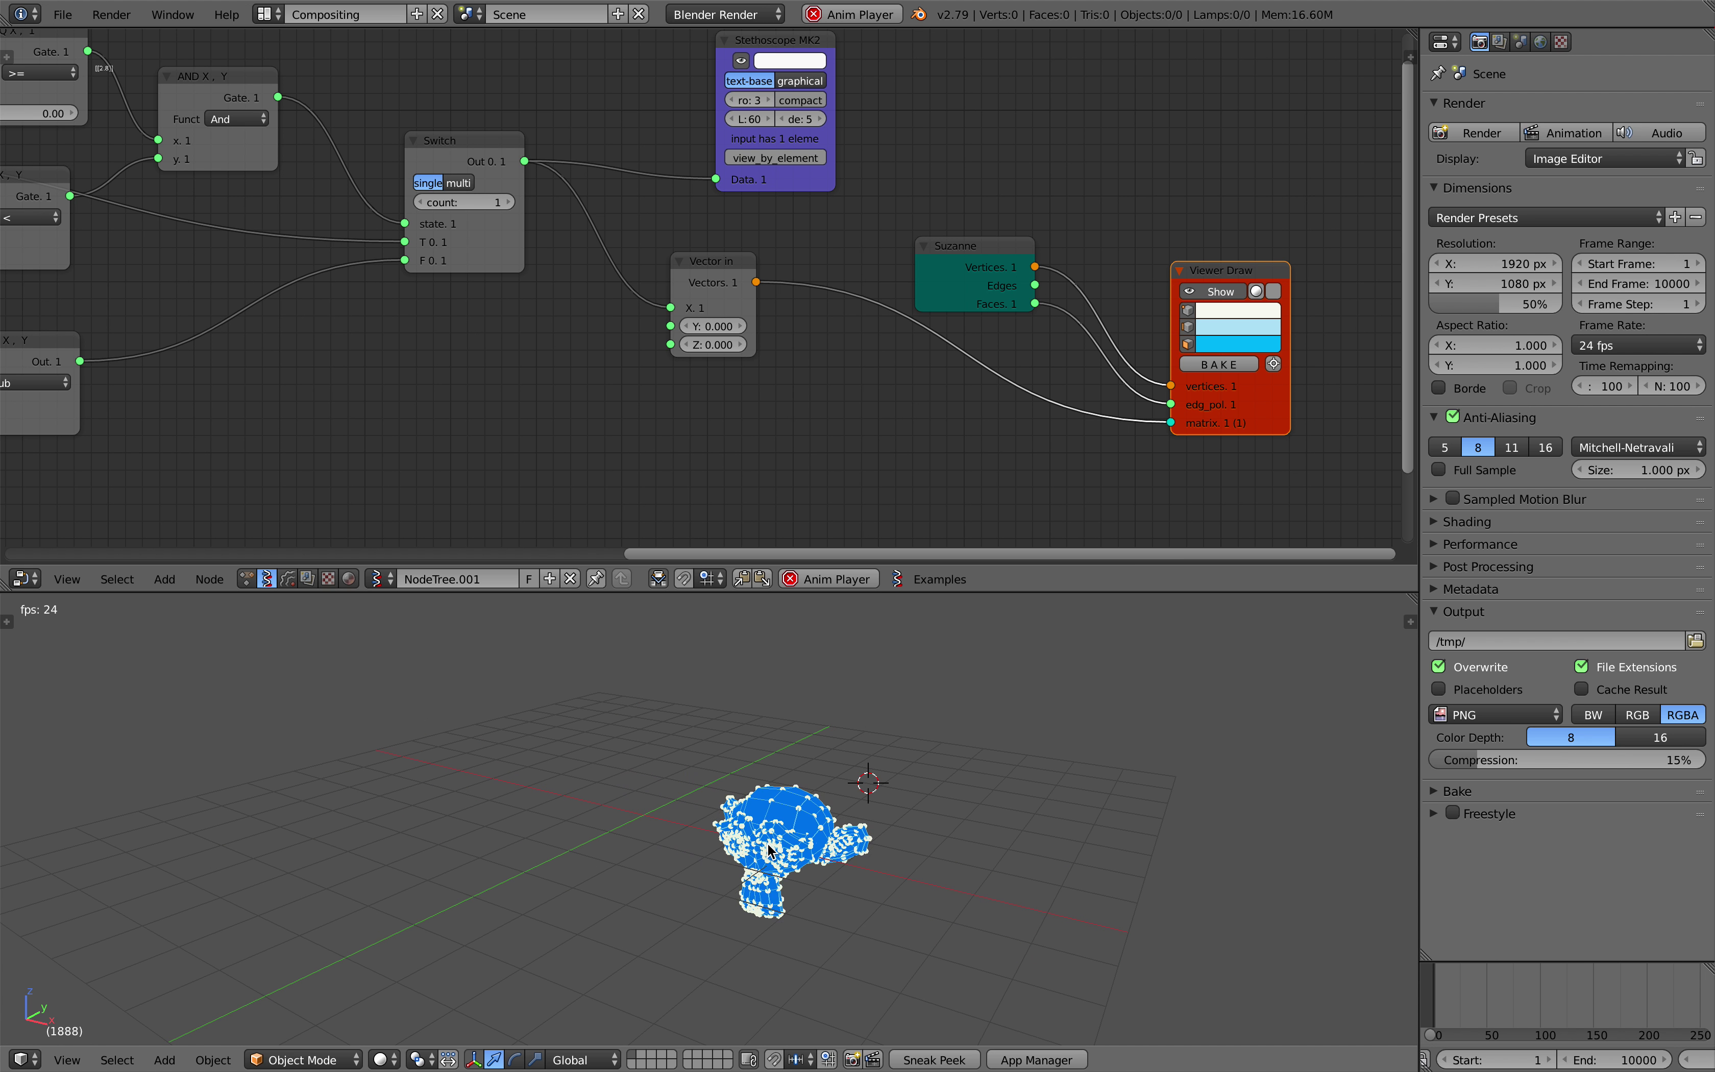
- Move the Switch output's link from the X input to the Y input of the Vector in node
scroll(716, 208, up, 3)
drag(659, 334, 659, 357)
middle_drag(943, 816, 751, 804)
click(885, 851)
middle_drag(943, 816, 777, 821)
scroll(763, 807, up, 2)
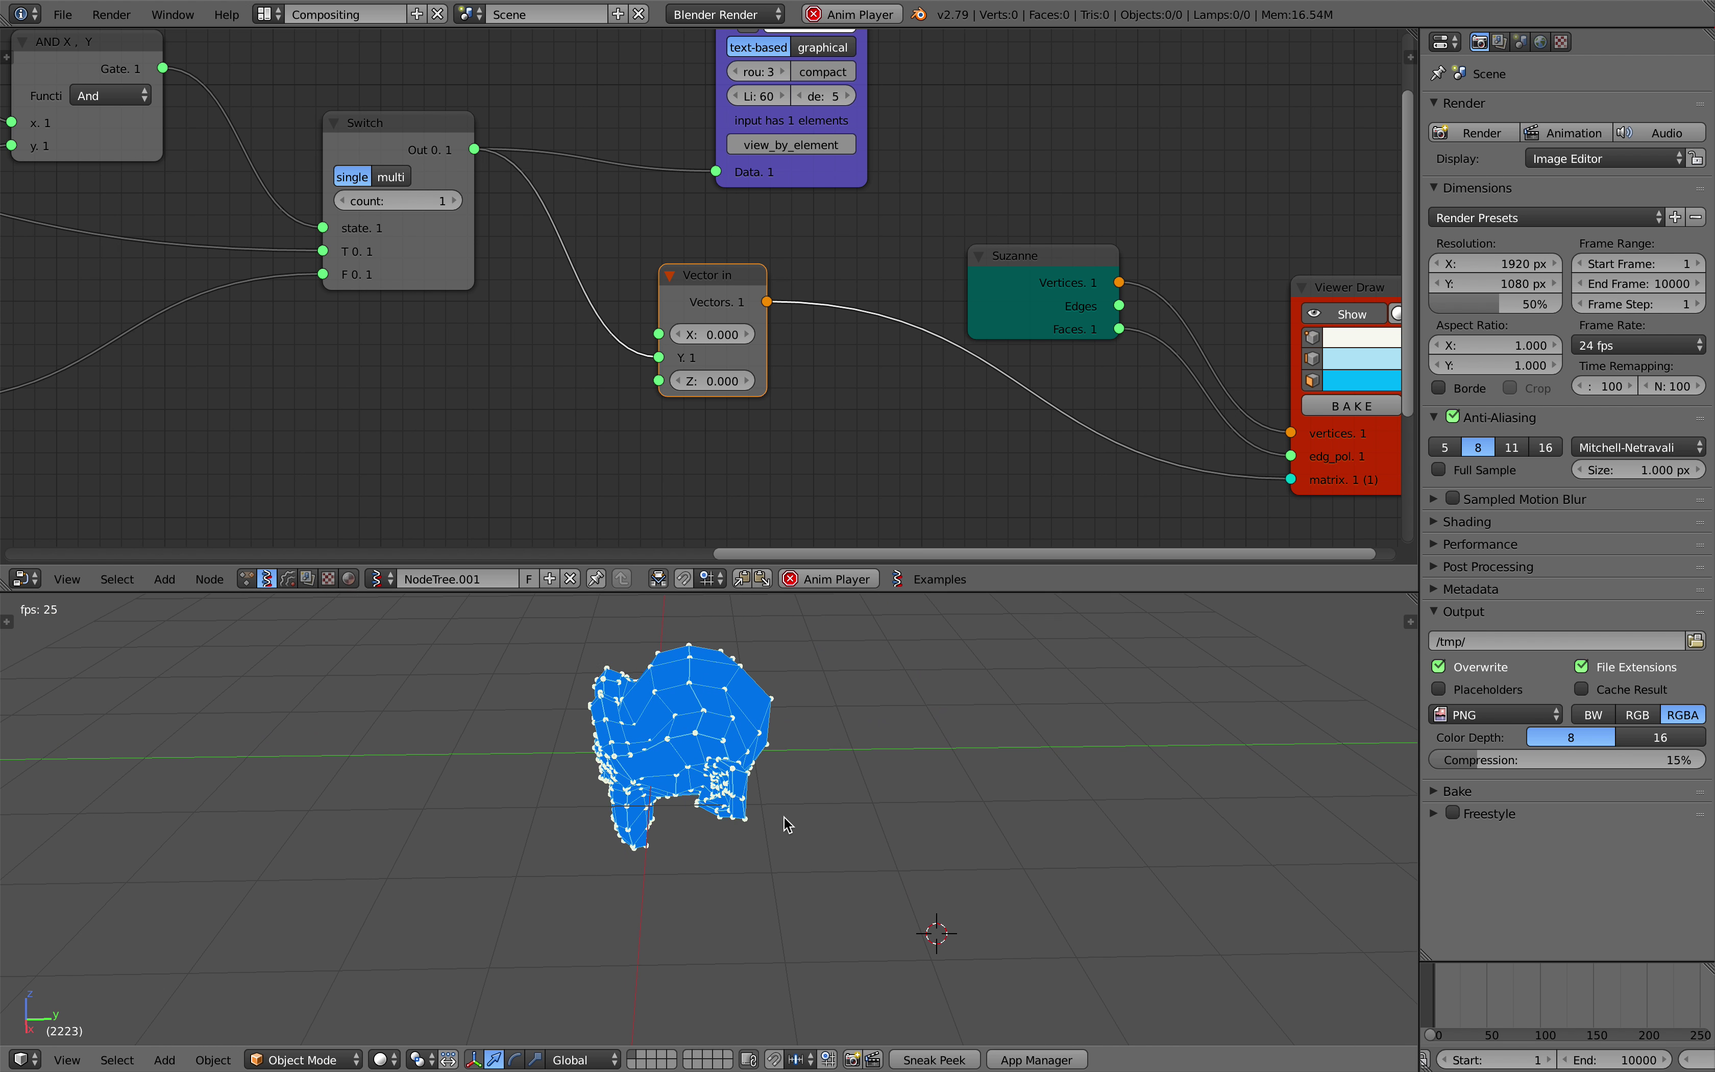
middle_drag(945, 792, 999, 803)
- Set the float value of the length node to 8 and save the file
scroll(999, 803, down, 2)
scroll(496, 340, down, 2)
middle_drag(234, 297, 1306, 402)
click(268, 317)
text(8)
key(Return)
key(ctrl+s)
click(310, 332)
- Try y factors of 0.5 and 0.3 on the Multiply node after Frame info
middle_drag(343, 455, 328, 231)
click(411, 335)
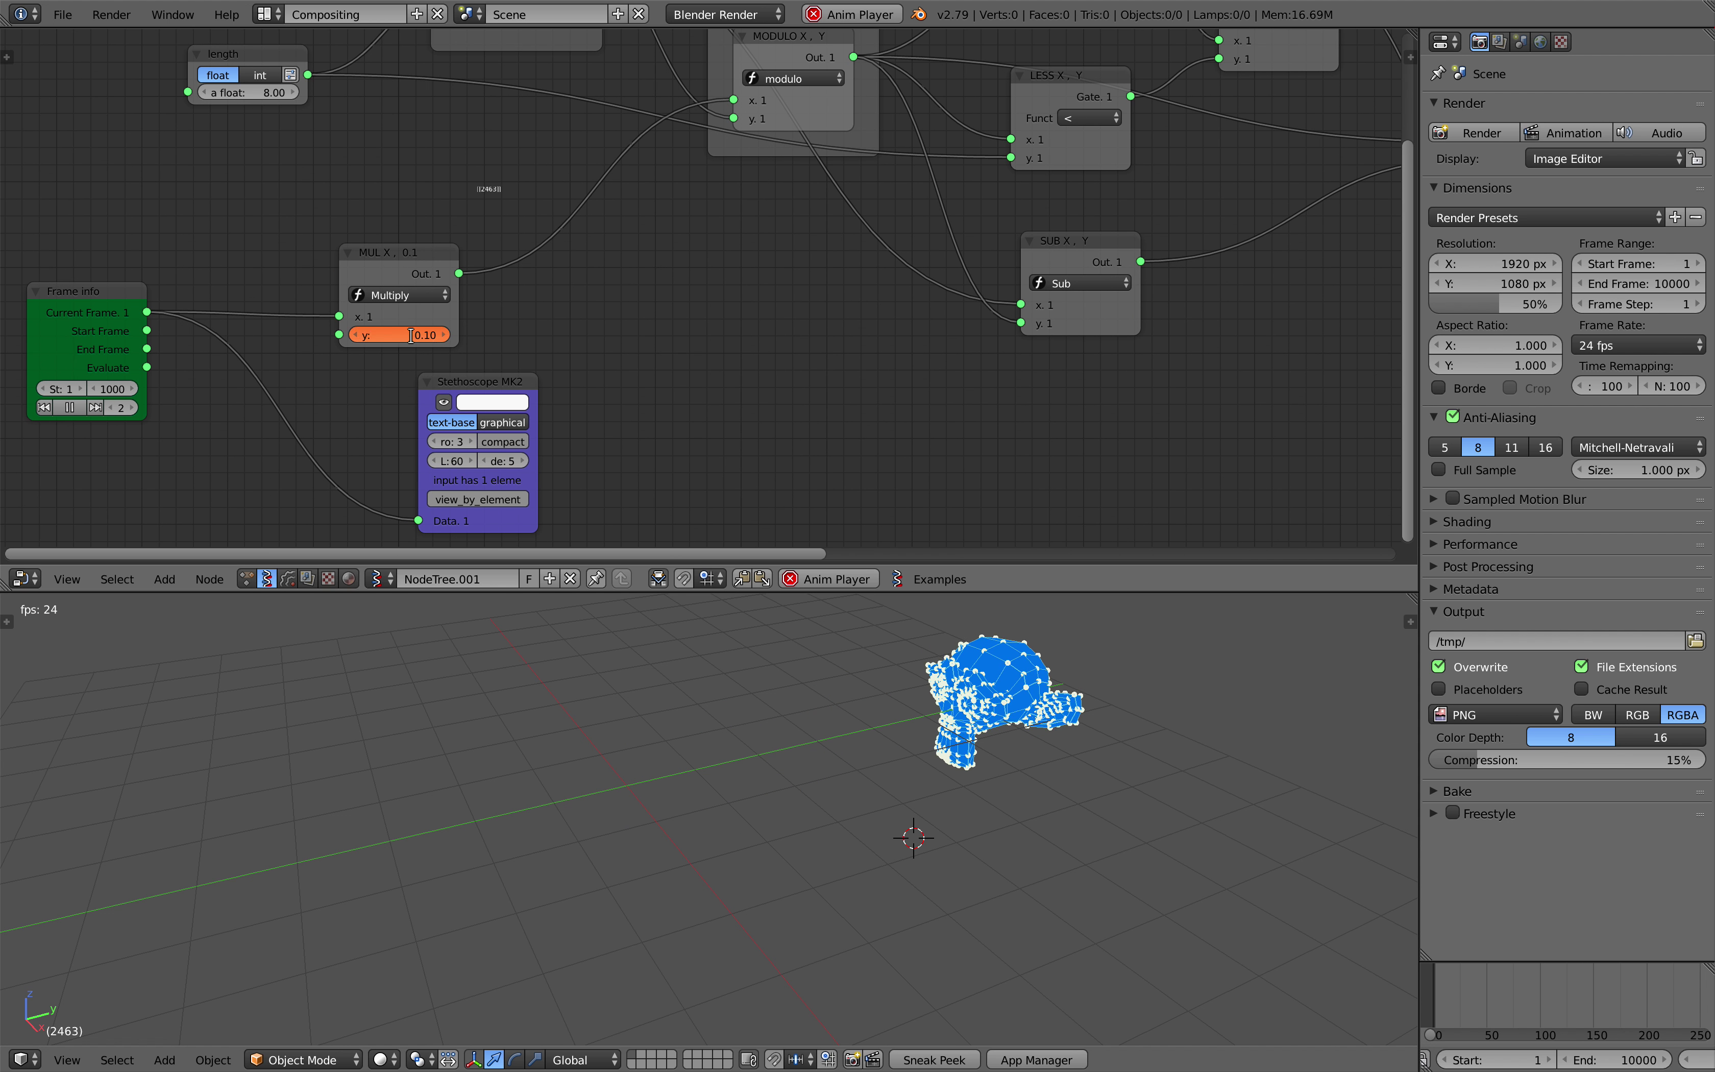
text(.5)
key(Return)
key(ctrl+s)
click(410, 337)
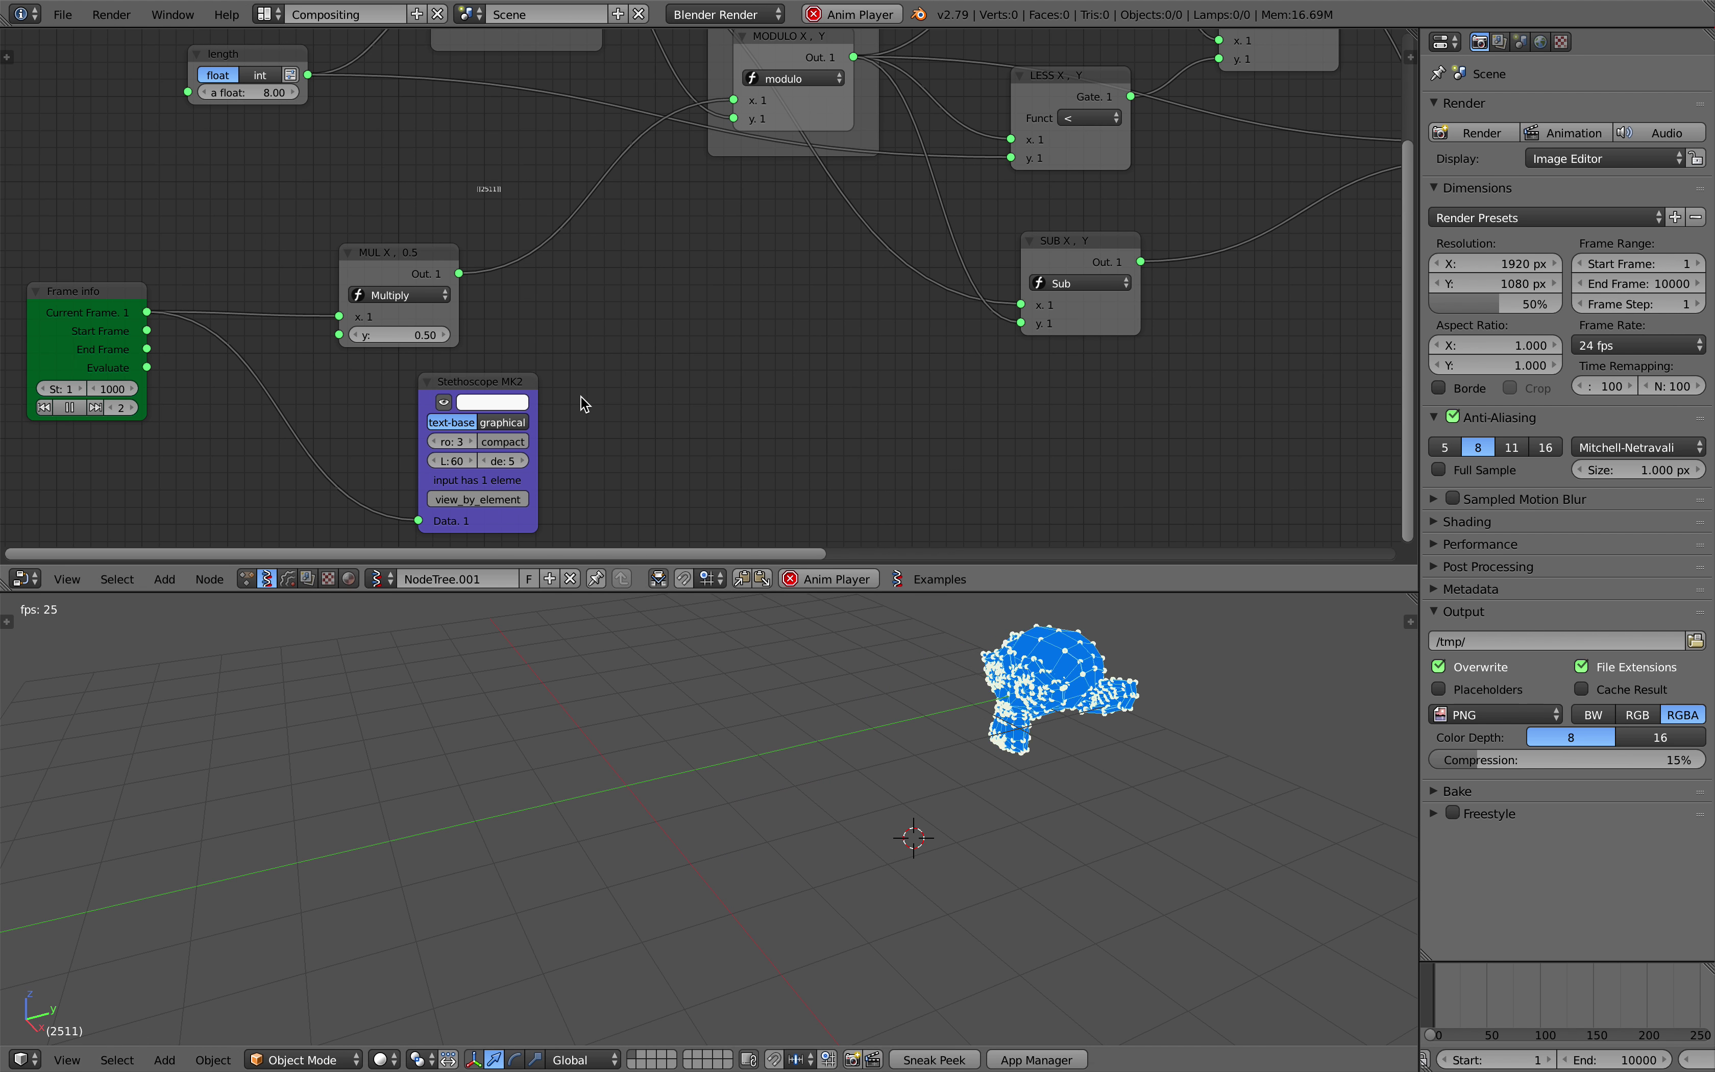
click(425, 336)
text(.3)
key(Return)
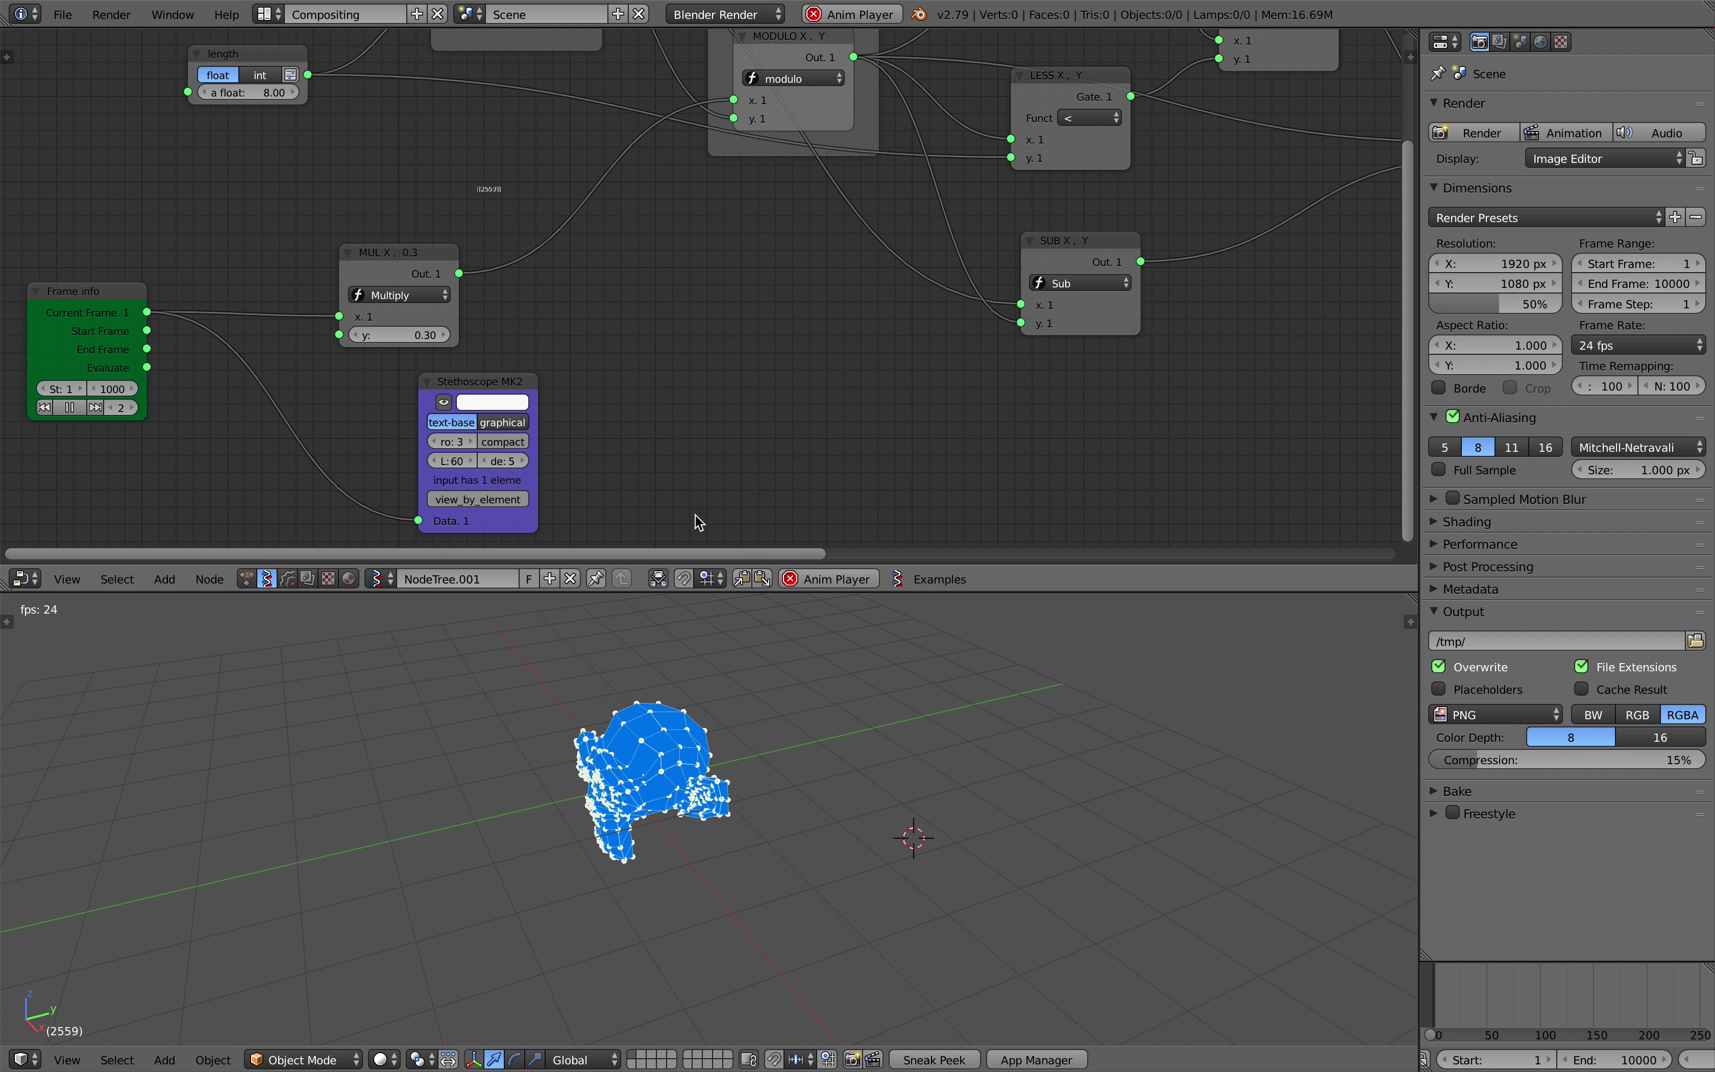
- Set the y factor of the Multiply node after Frame info to 0.25
click(419, 334)
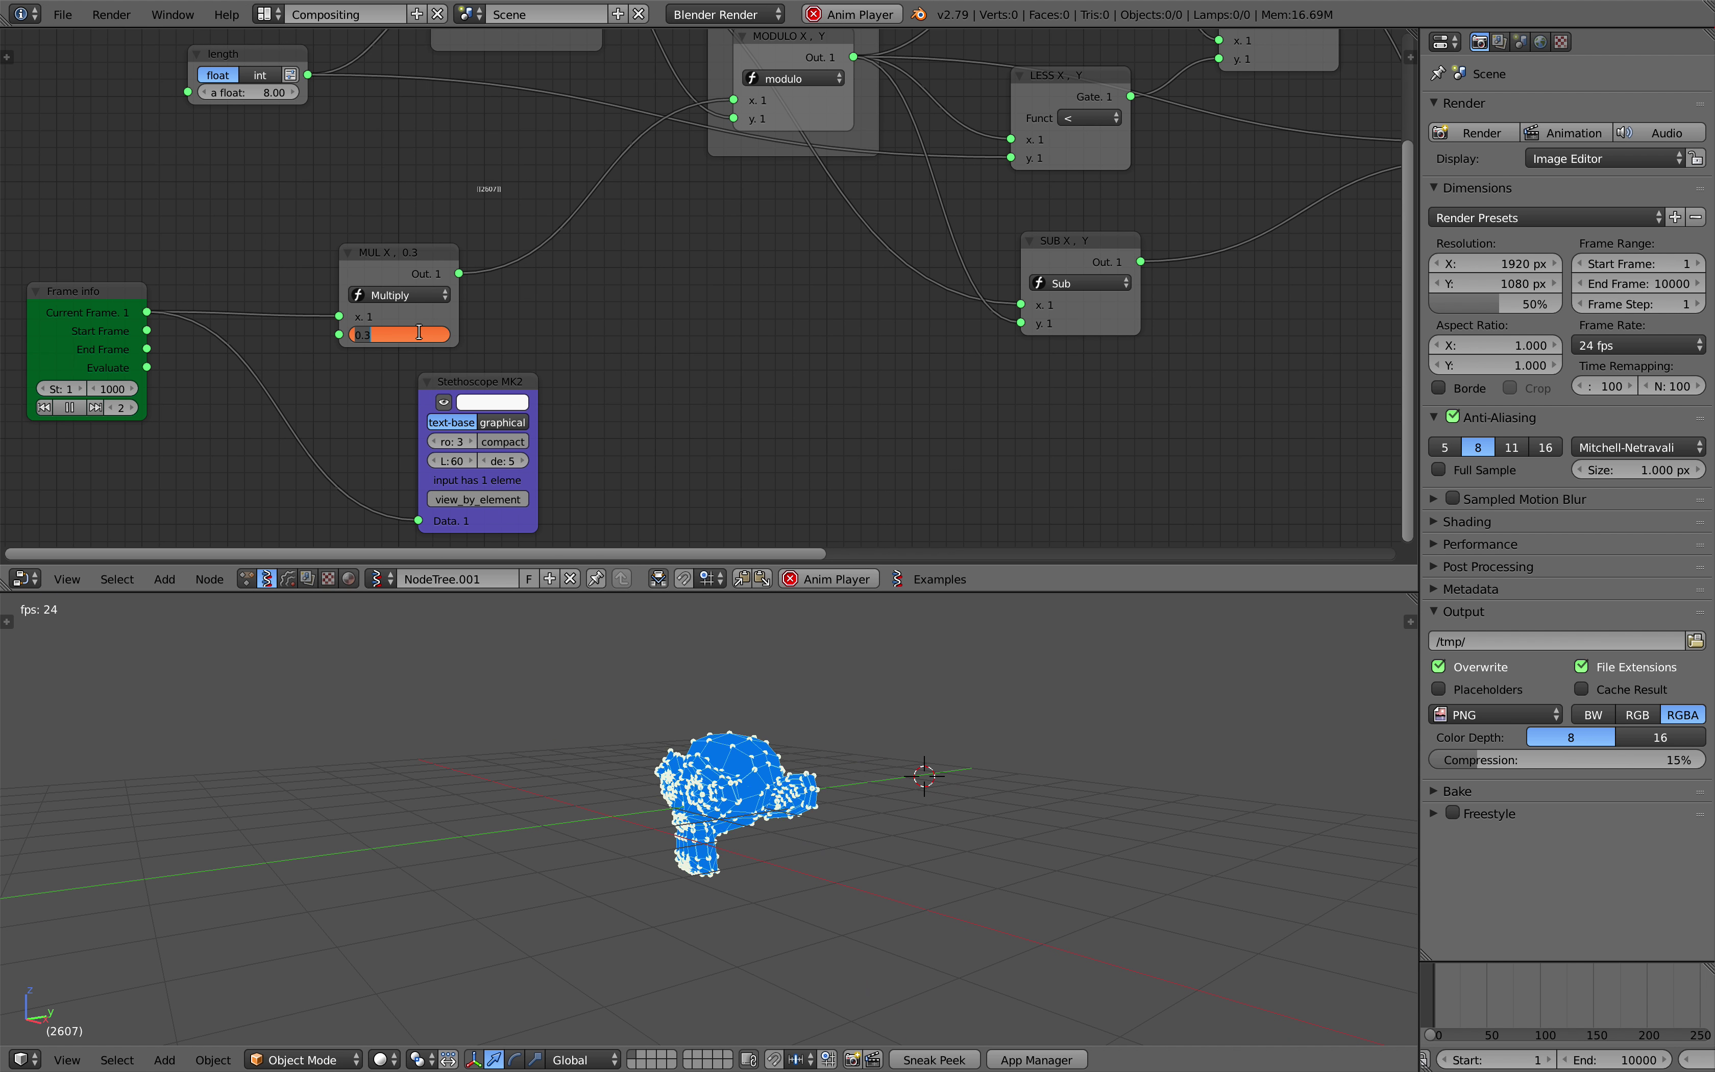
text(.25)
key(Return)
- Rearrange the Viewer Draw and Suzanne nodes and save over pingpong_demo_002.blend
middle_drag(1064, 354, 142, 425)
scroll(708, 319, down, 2)
middle_drag(624, 772, 595, 815)
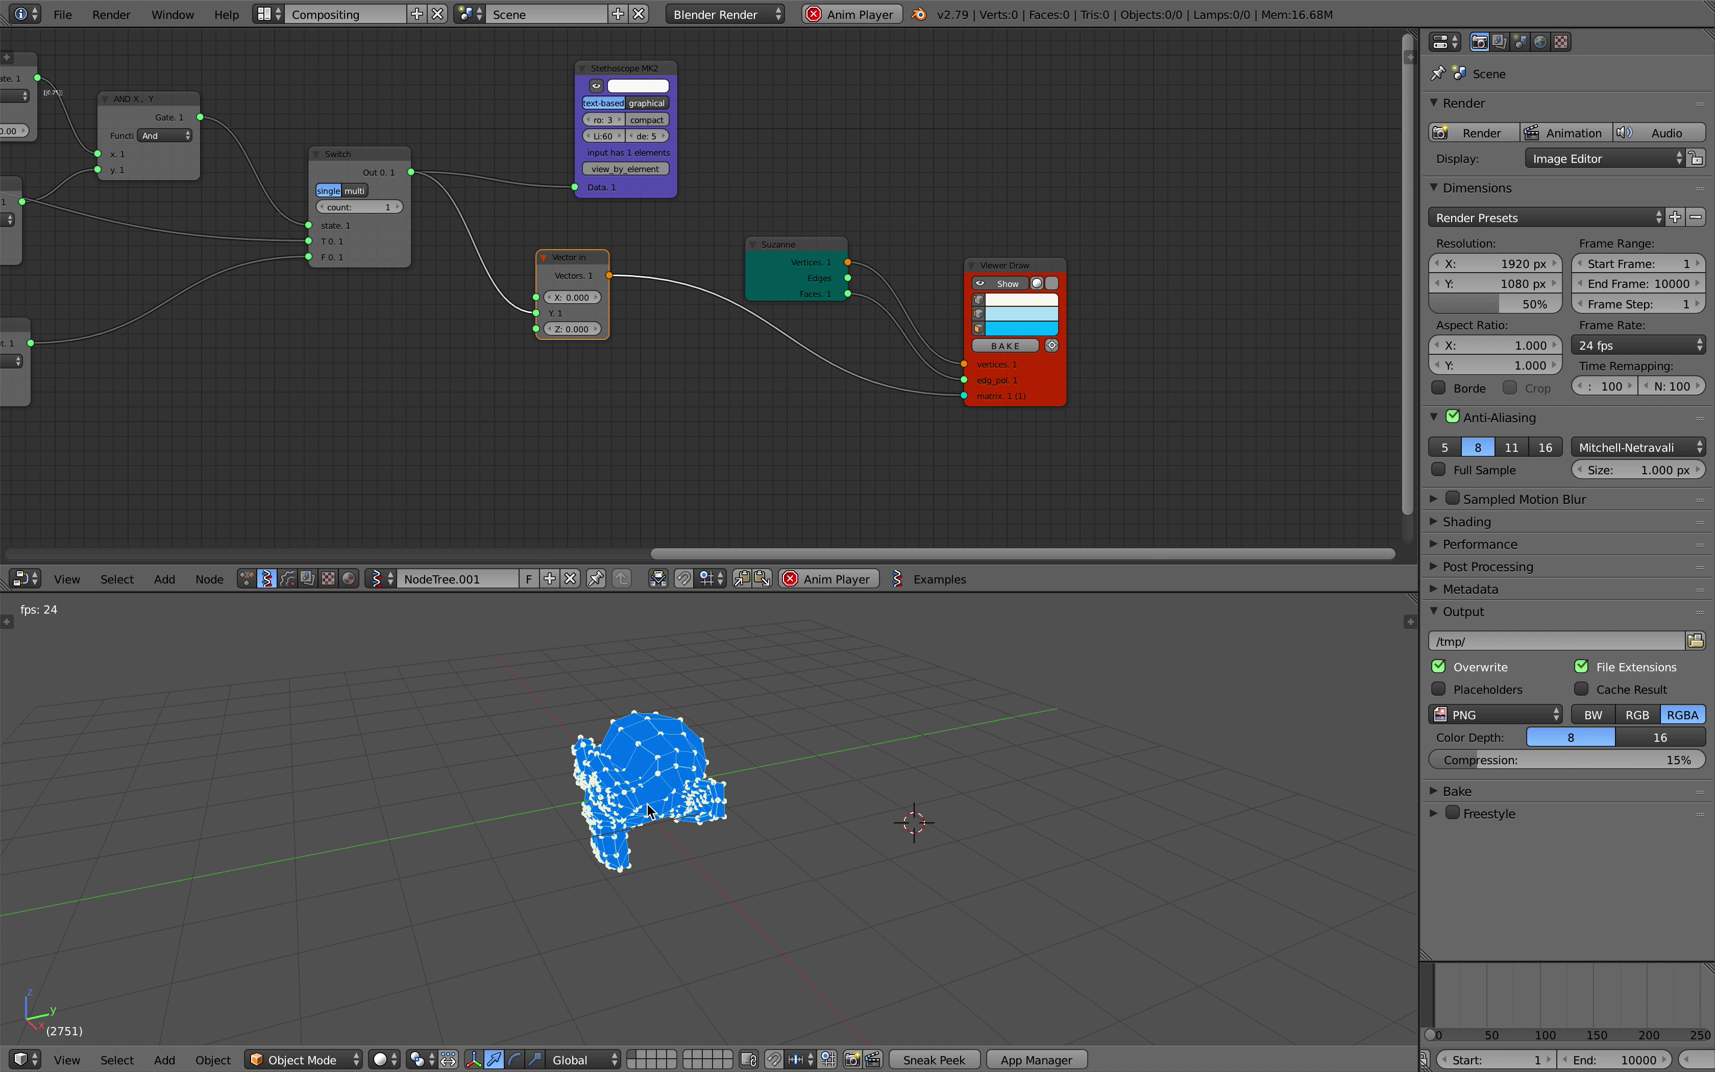
middle_drag(783, 755, 686, 788)
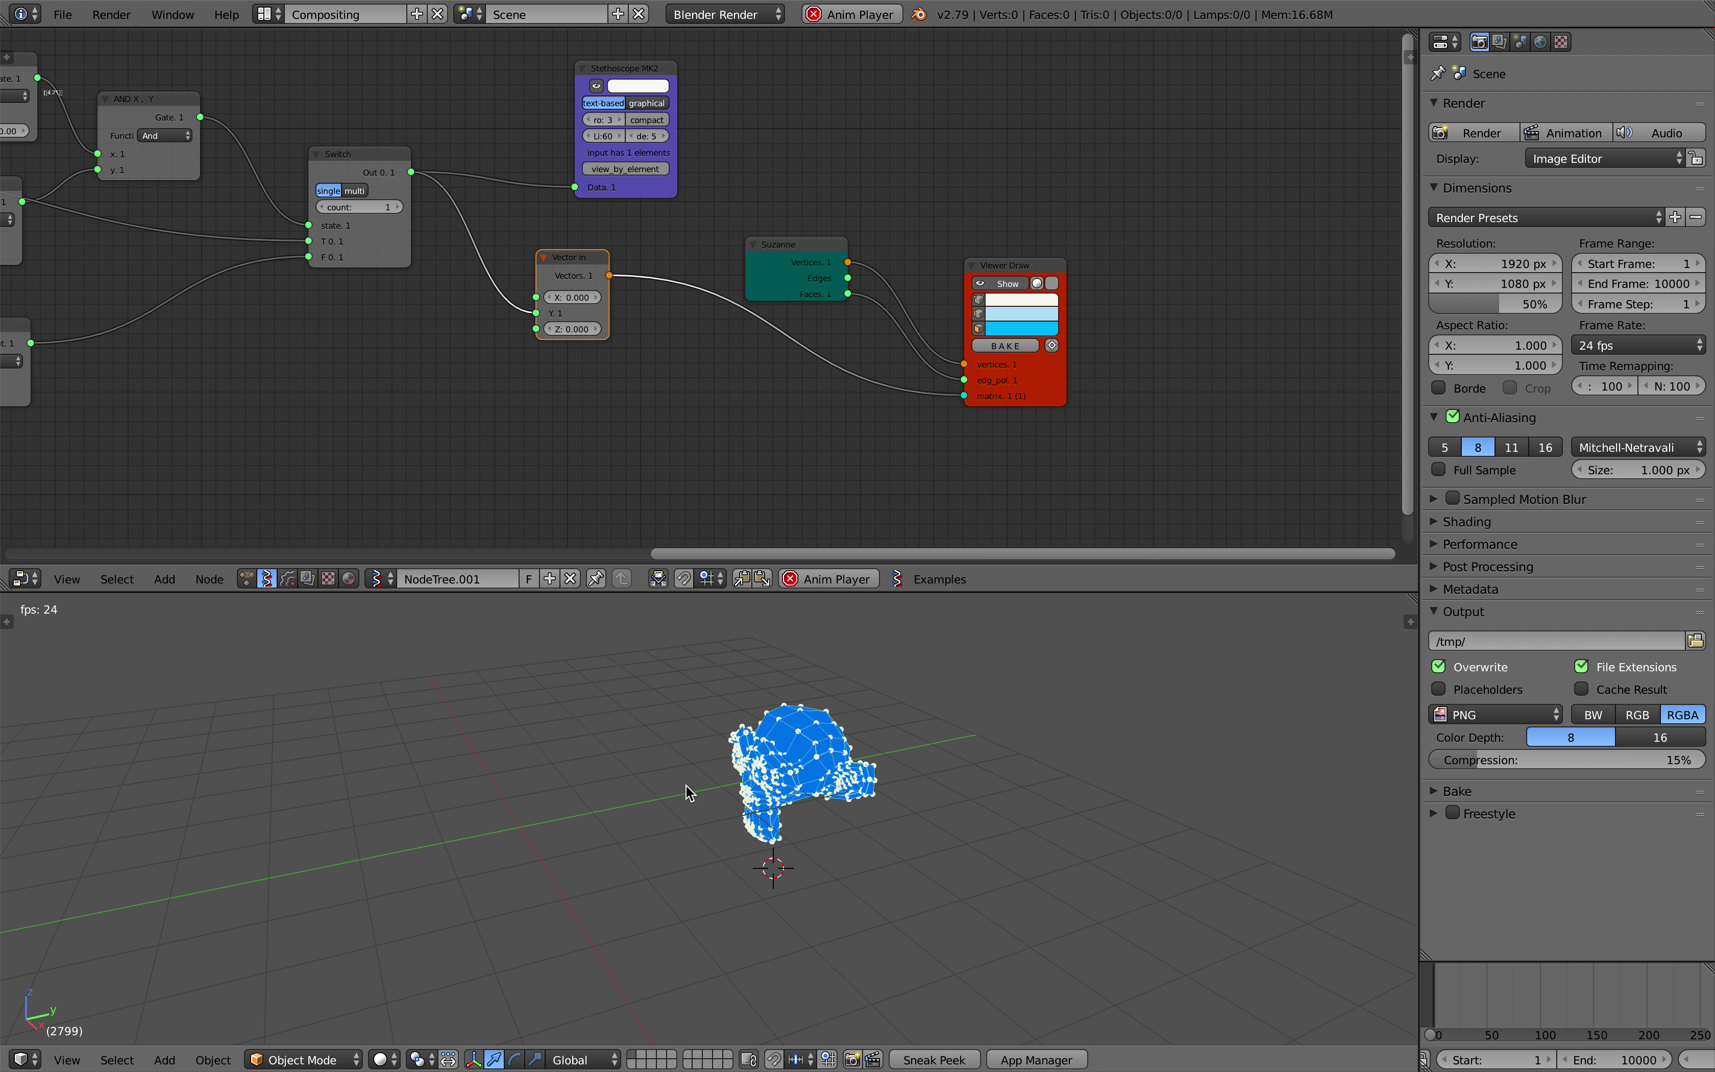
middle_drag(852, 370, 825, 370)
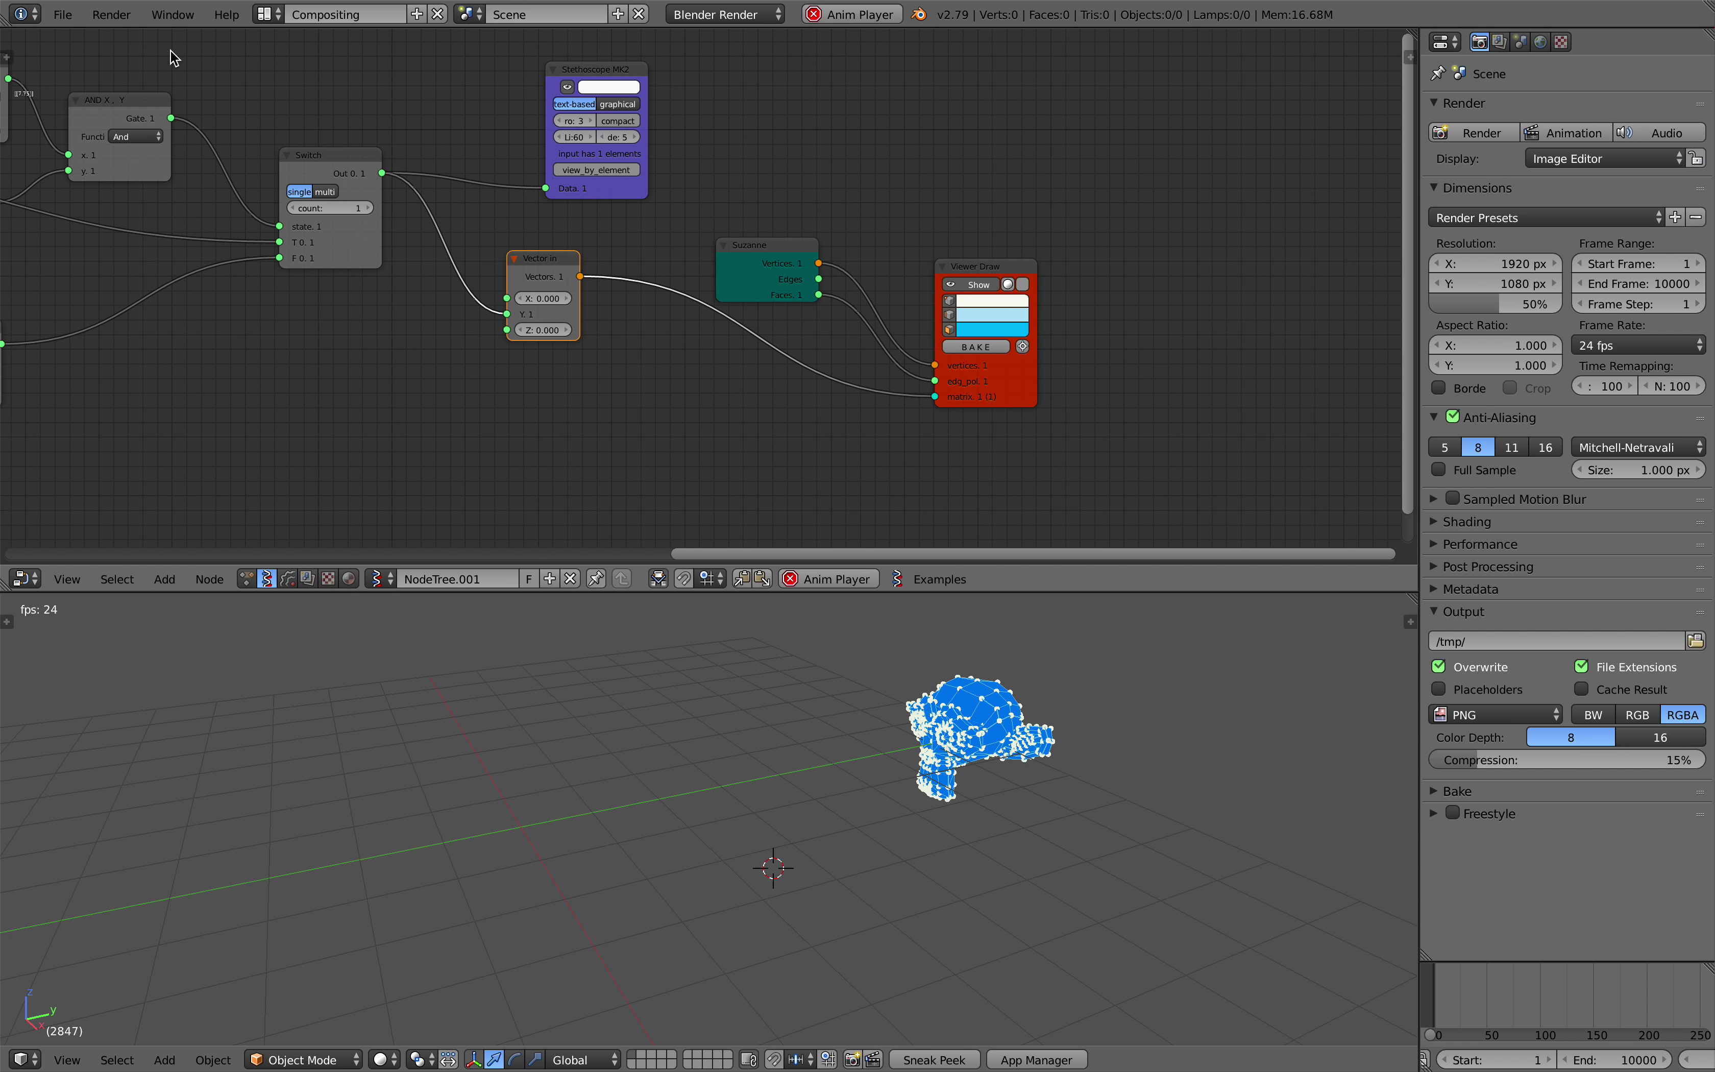
click(63, 14)
scroll(1092, 497, up, 2)
drag(964, 214, 1093, 235)
drag(718, 187, 754, 146)
key(super+s)
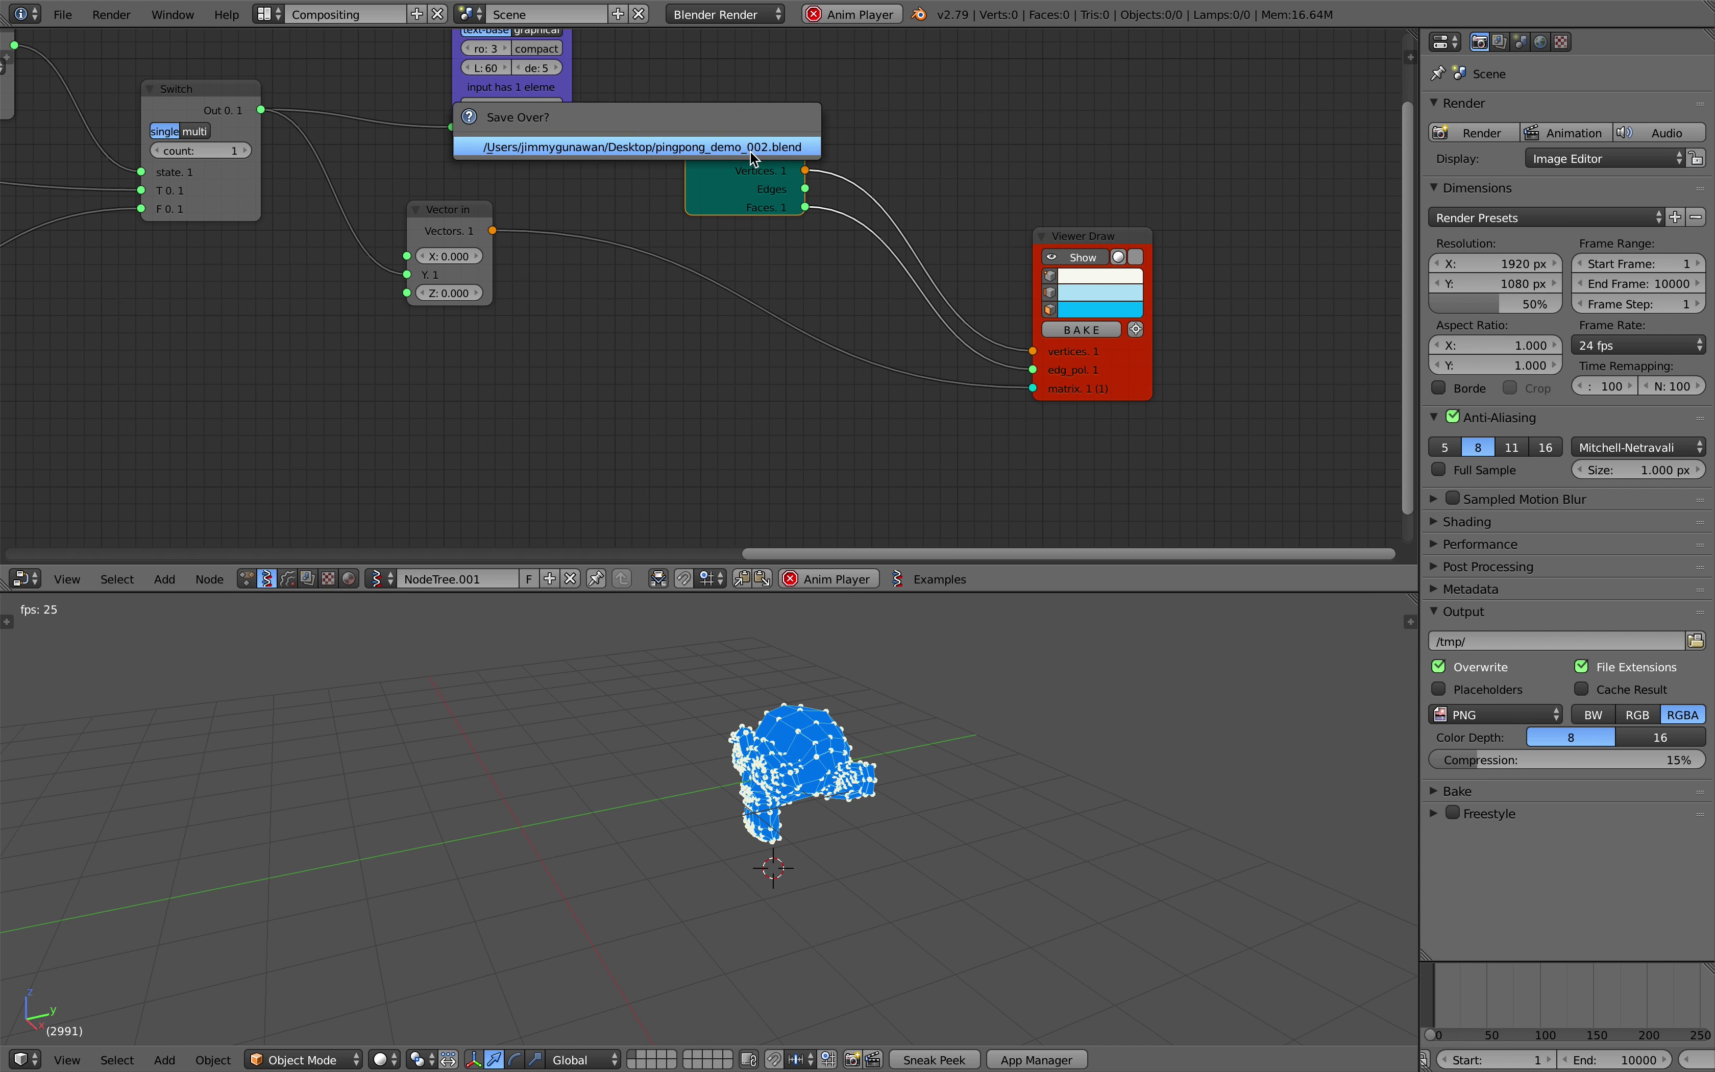
click(754, 146)
- Reposition the Vector in and Viewer Draw nodes to leave room for another node between them
drag(1122, 371, 1158, 357)
middle_drag(1019, 369, 1034, 339)
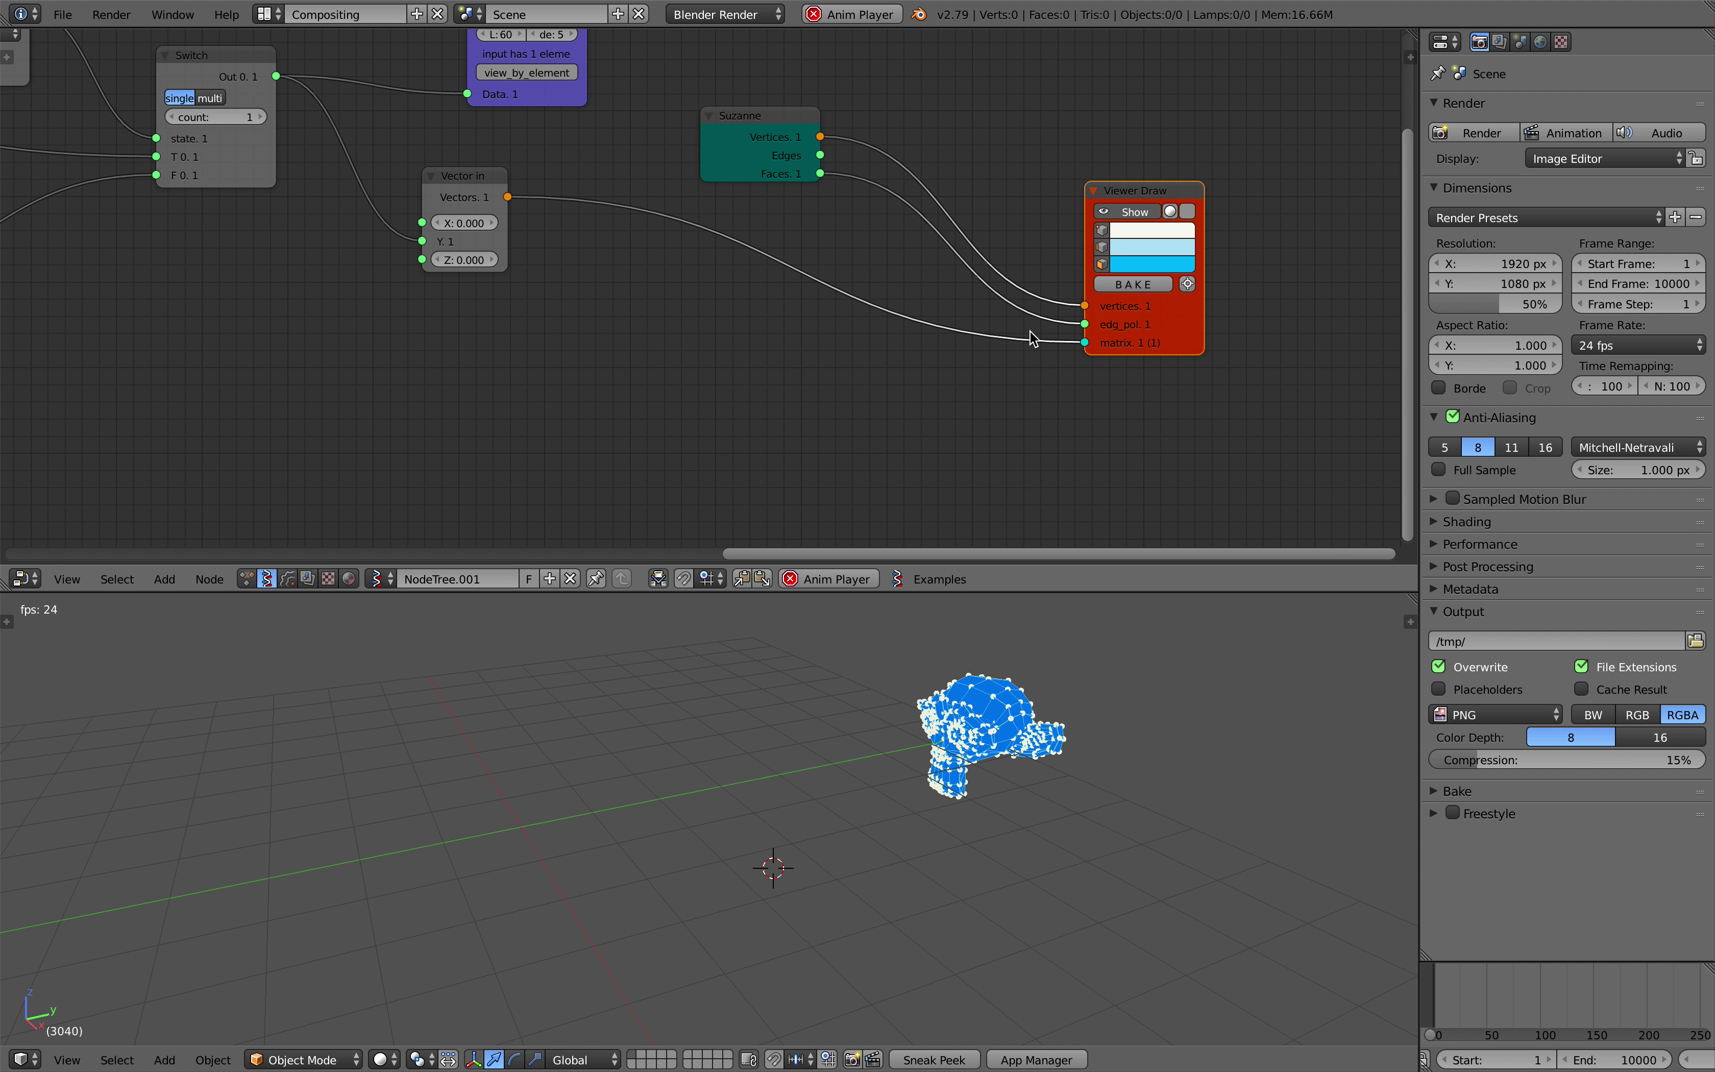
middle_drag(793, 294, 809, 331)
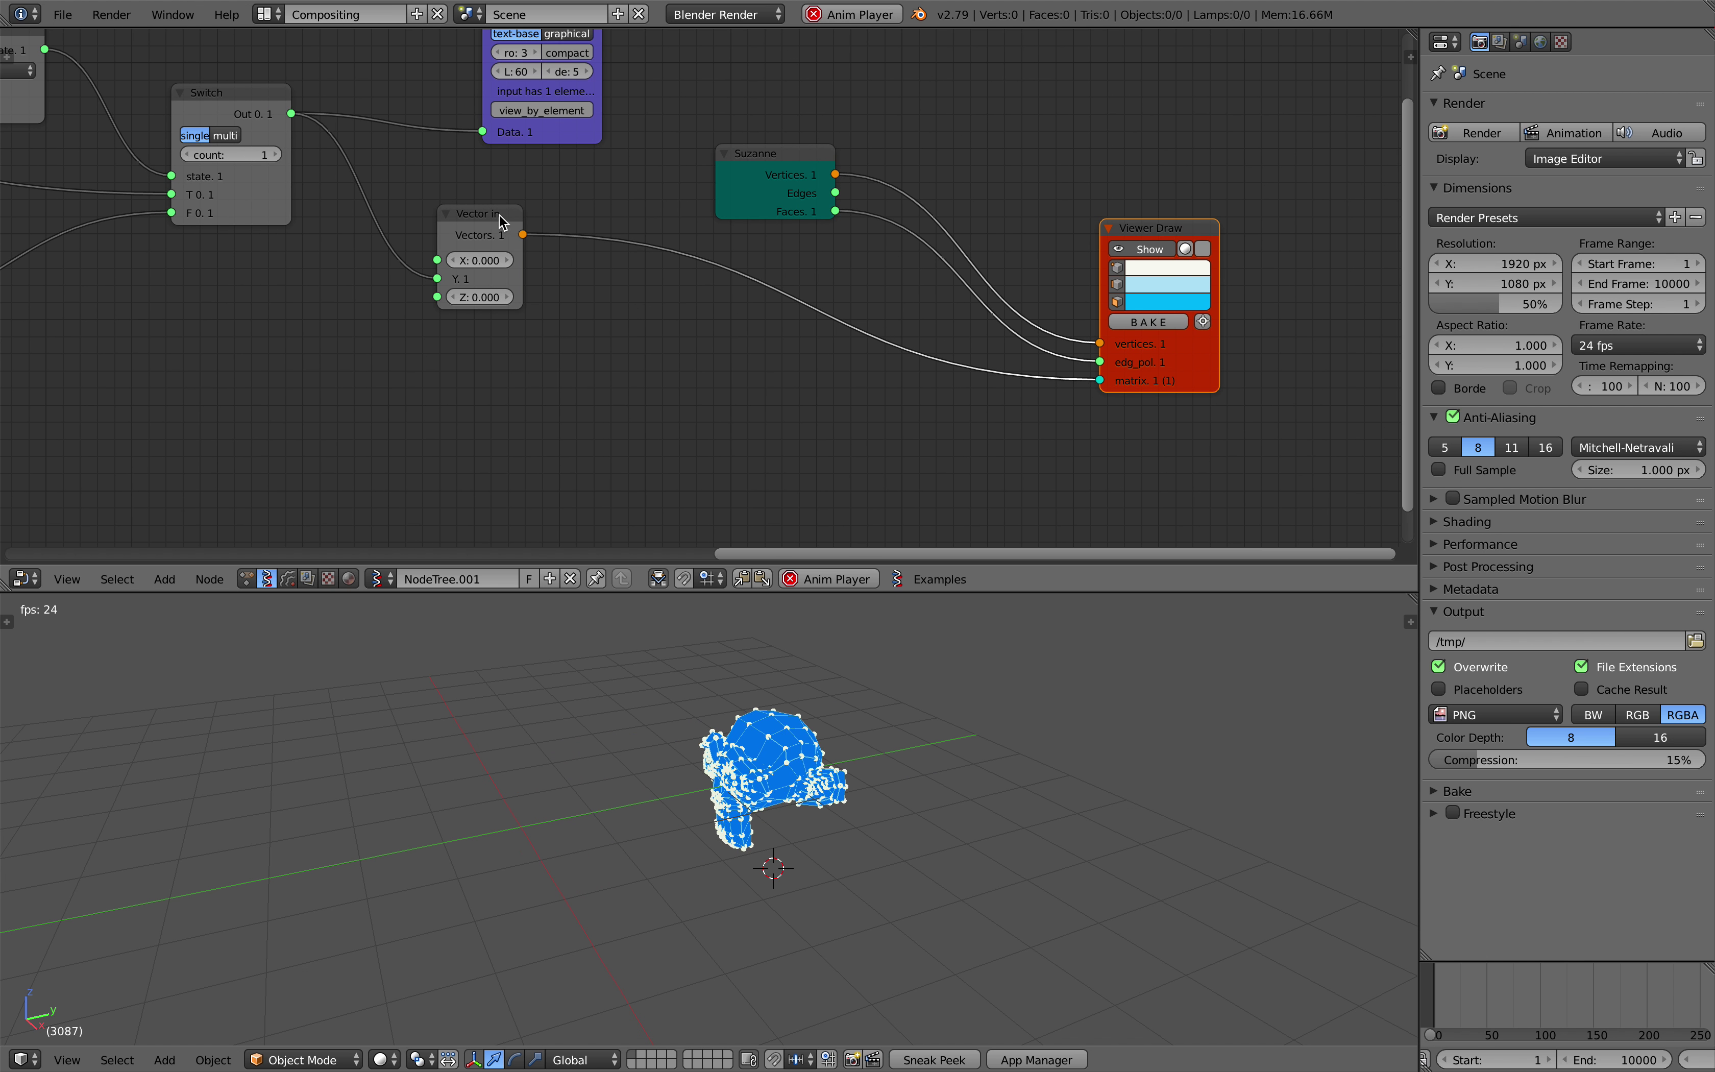
drag(502, 224, 501, 264)
middle_drag(590, 263, 521, 360)
middle_drag(867, 321, 812, 220)
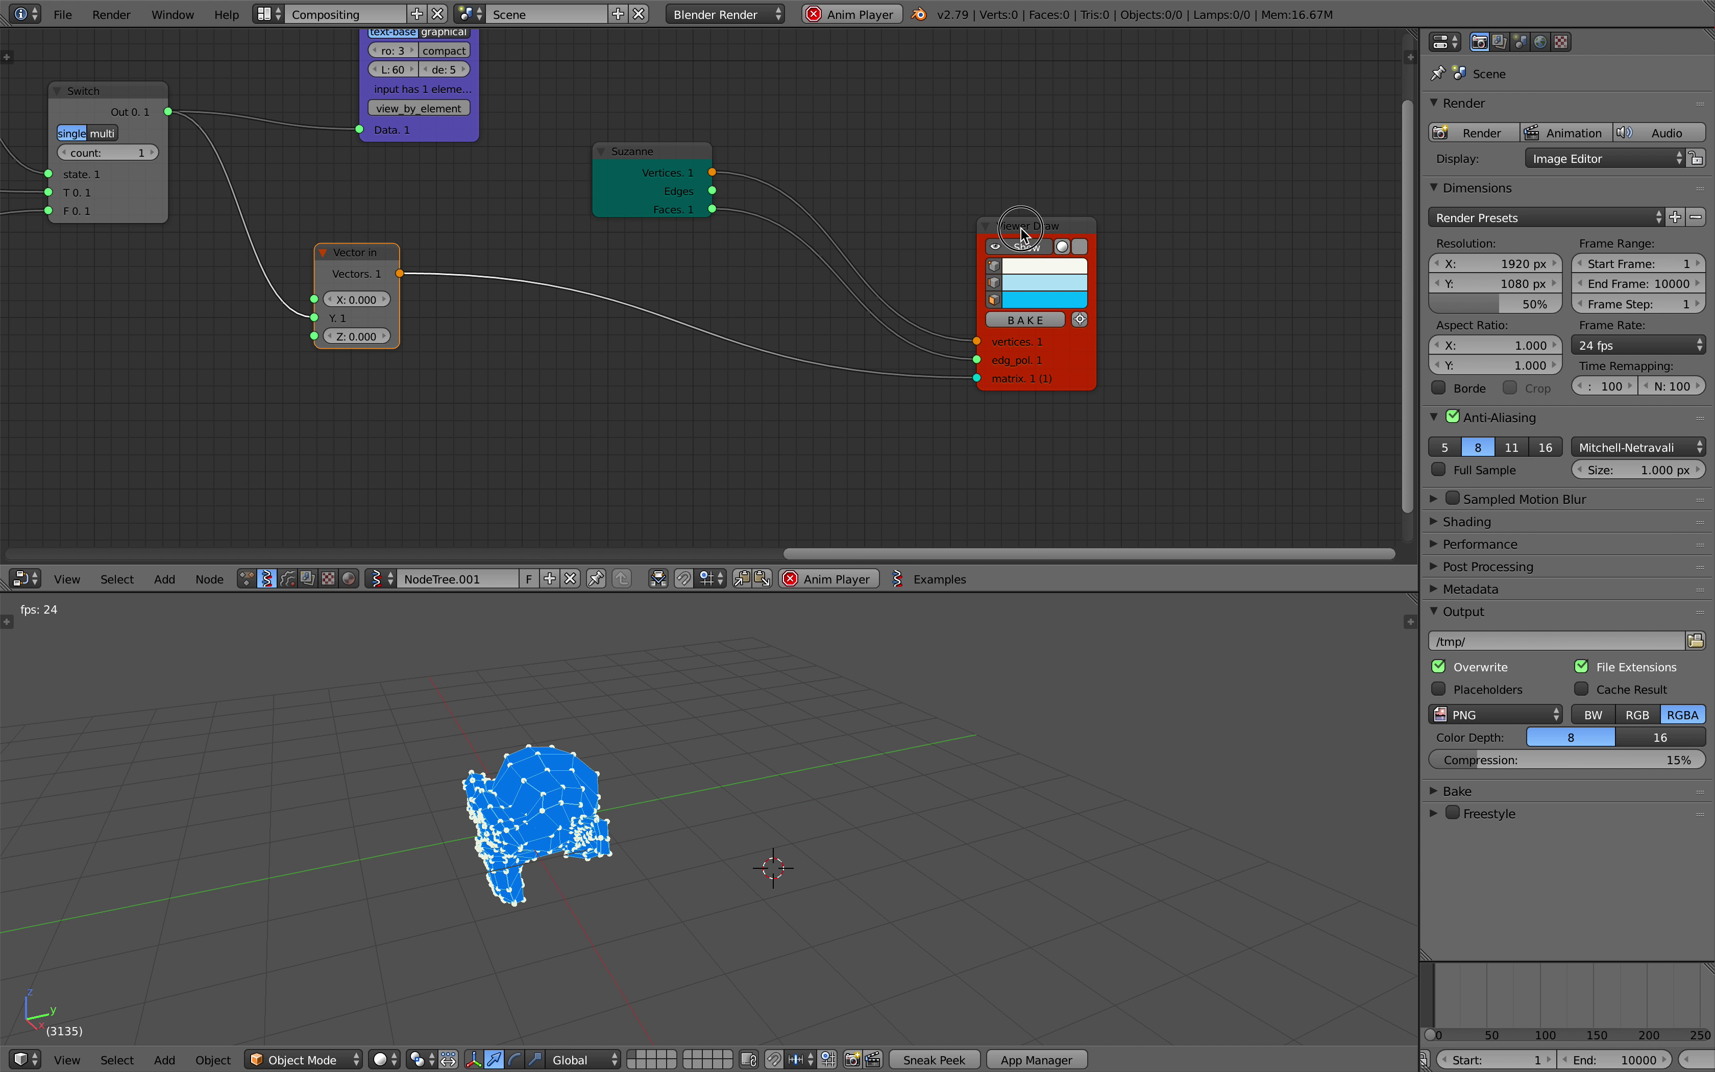
drag(1023, 226, 1068, 220)
middle_drag(899, 260, 902, 234)
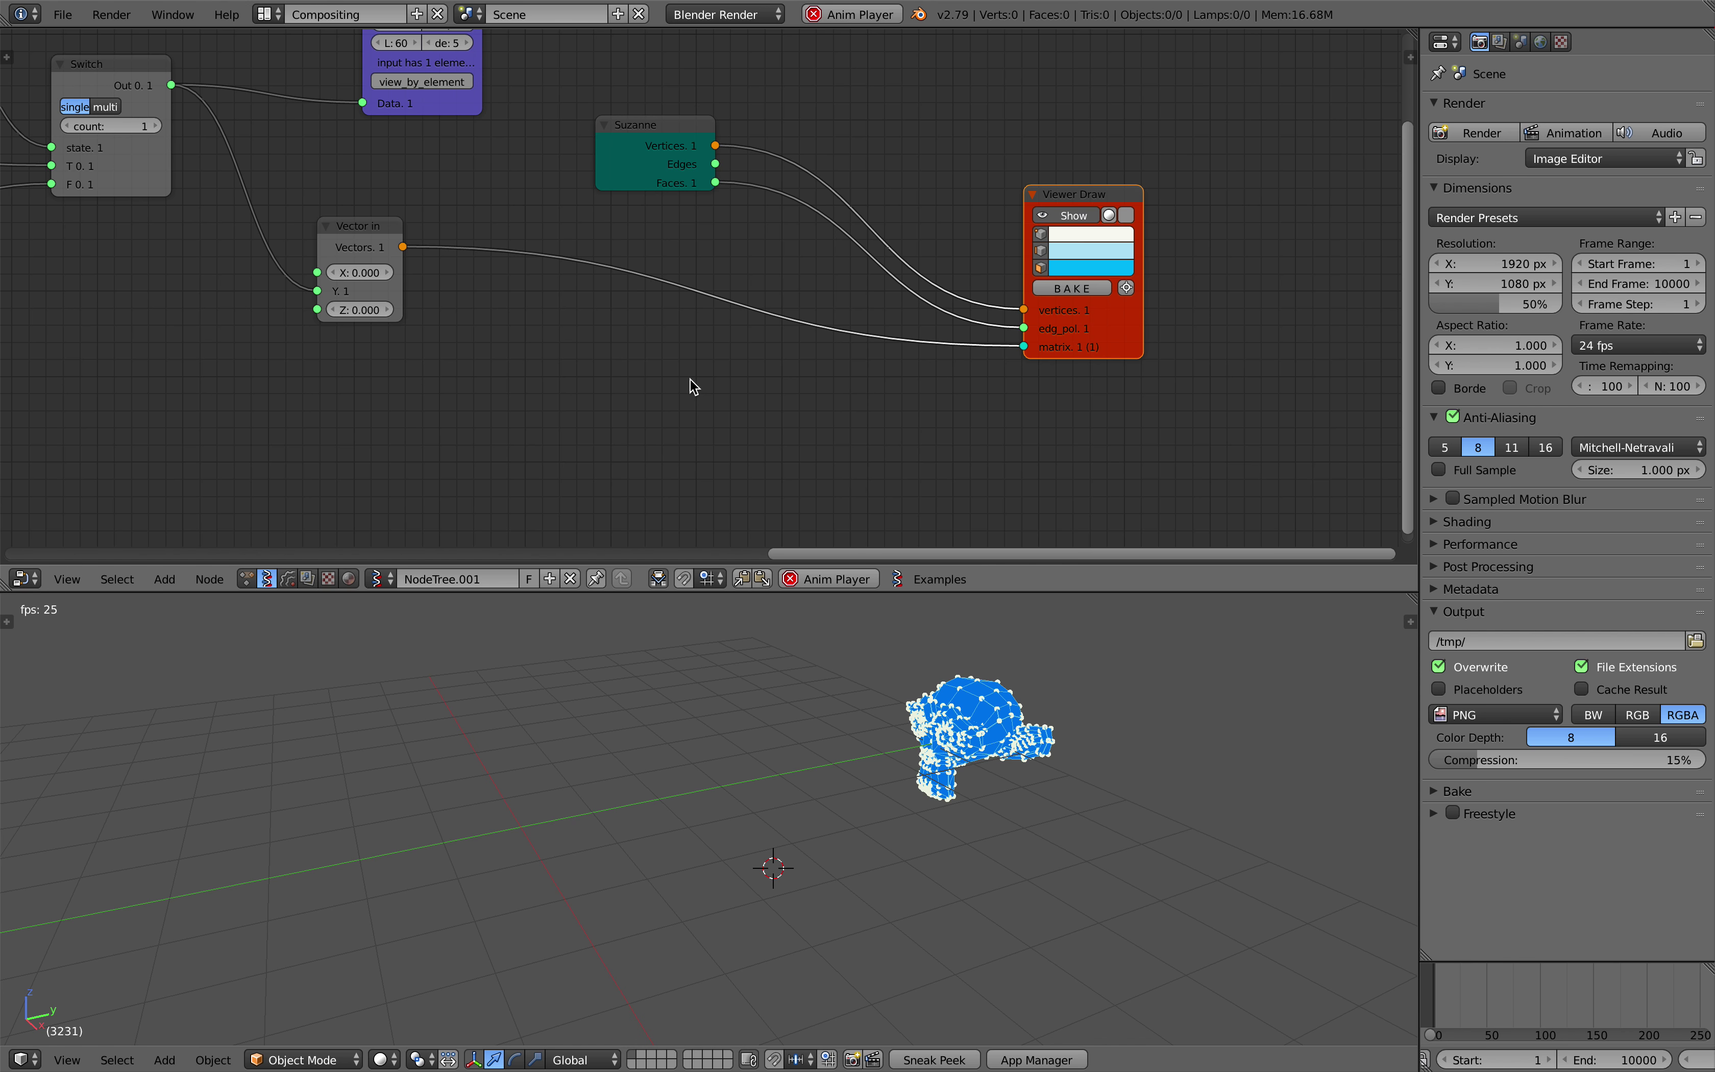
- Insert a Matrix in node between Vector in's Vectors output and the Viewer Draw's matrix input, feeding its location
key(space)
text(ma)
key(BackSpace)
key(BackSpace)
text(rix i)
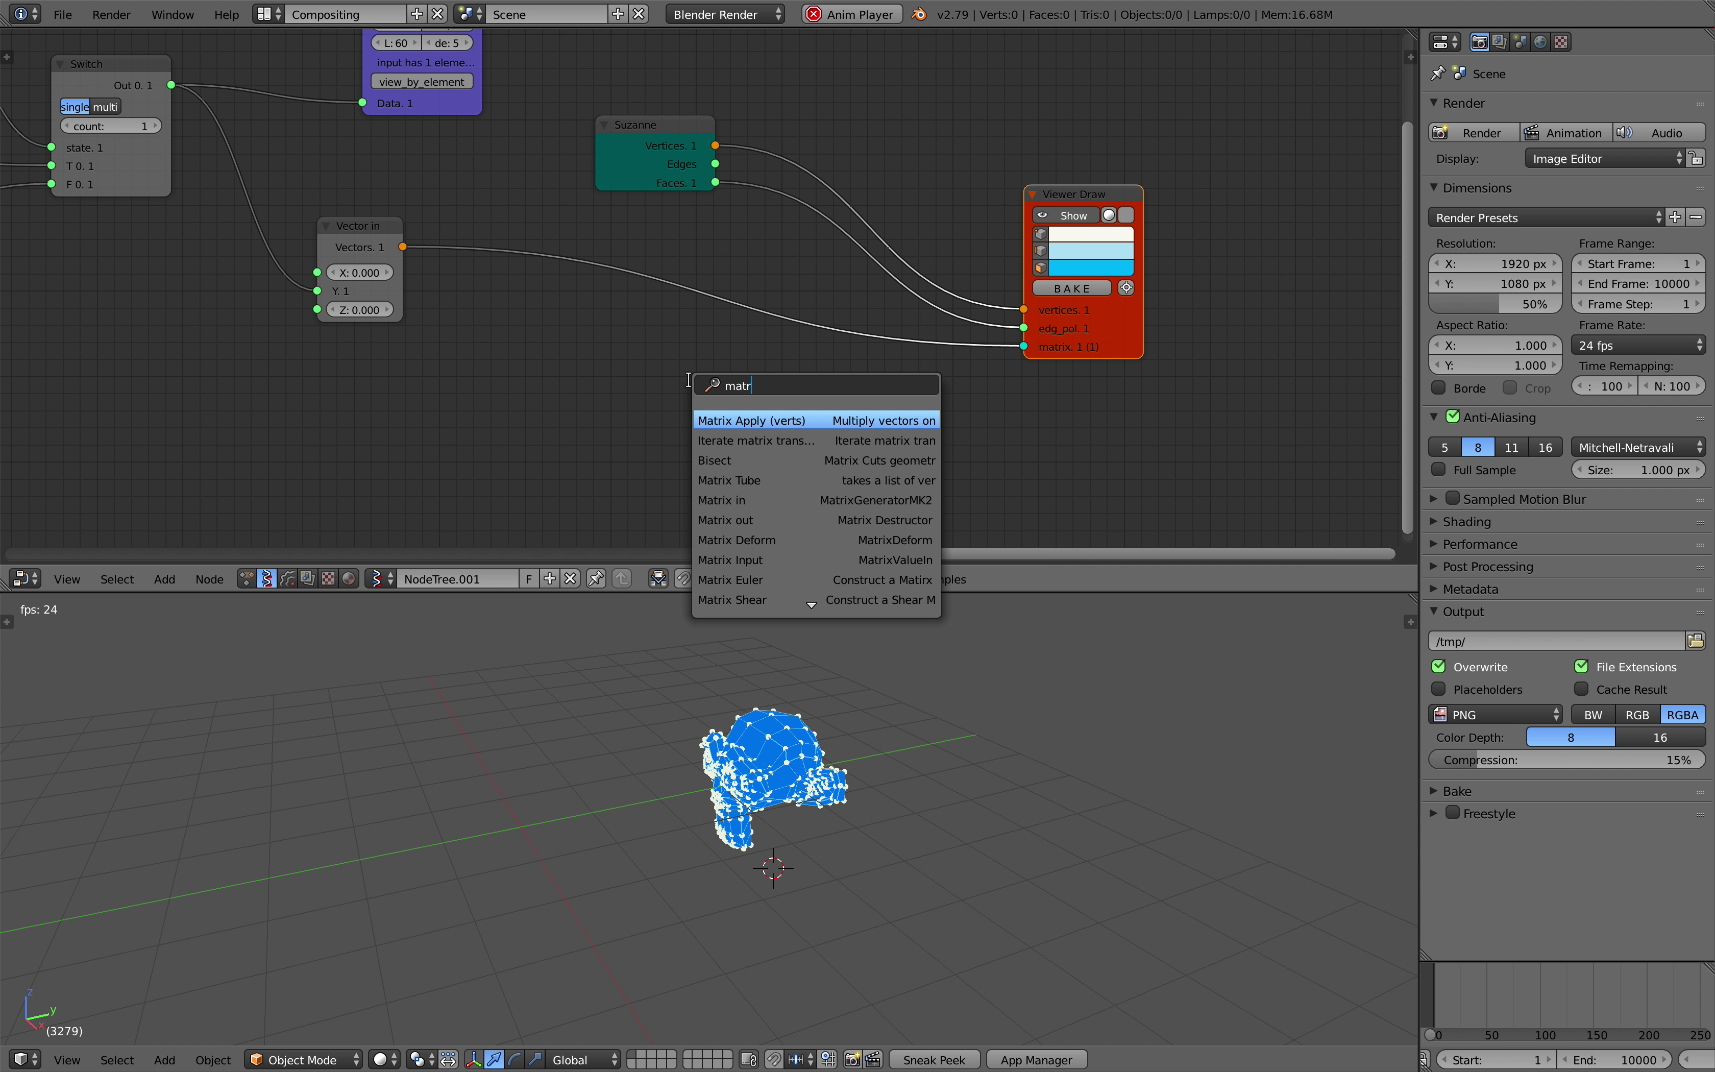
key(Return)
click(689, 380)
drag(402, 246, 689, 427)
drag(810, 410, 1020, 349)
drag(743, 398, 813, 364)
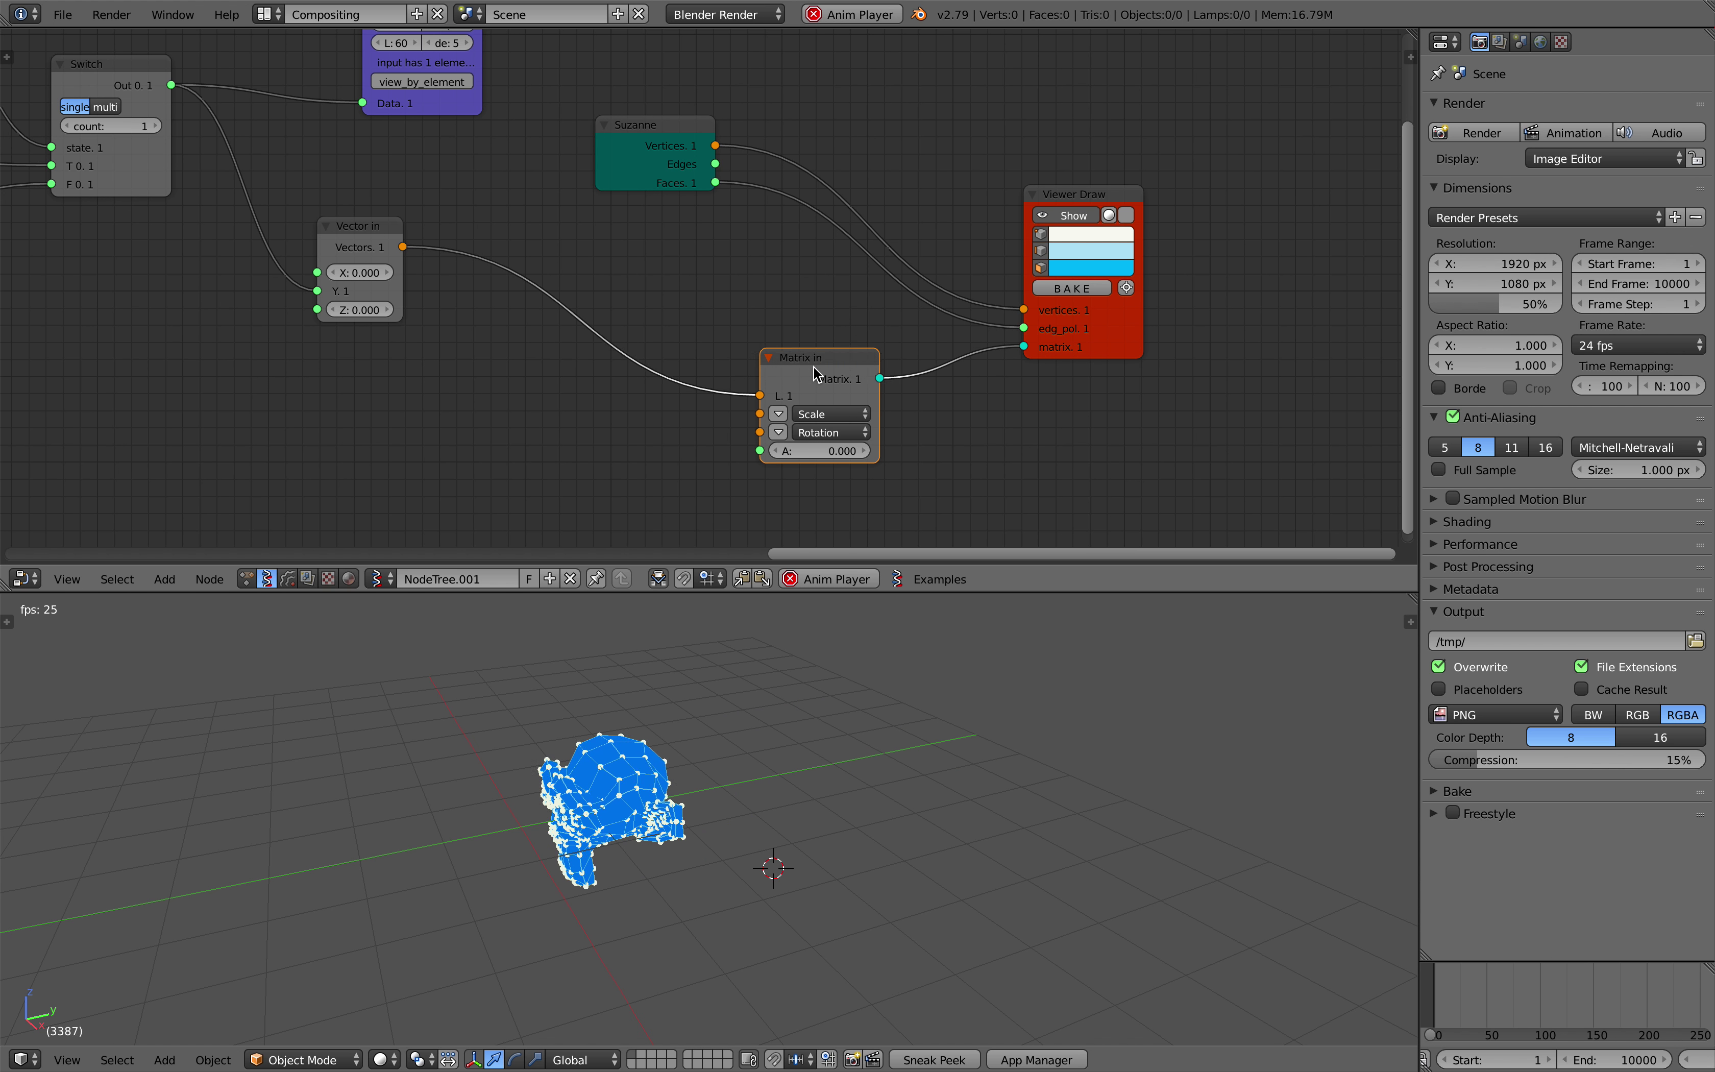
- Expand the Matrix in node's rotation axis values and set its angle to about -125 degrees
click(778, 433)
drag(821, 459, 2, 332)
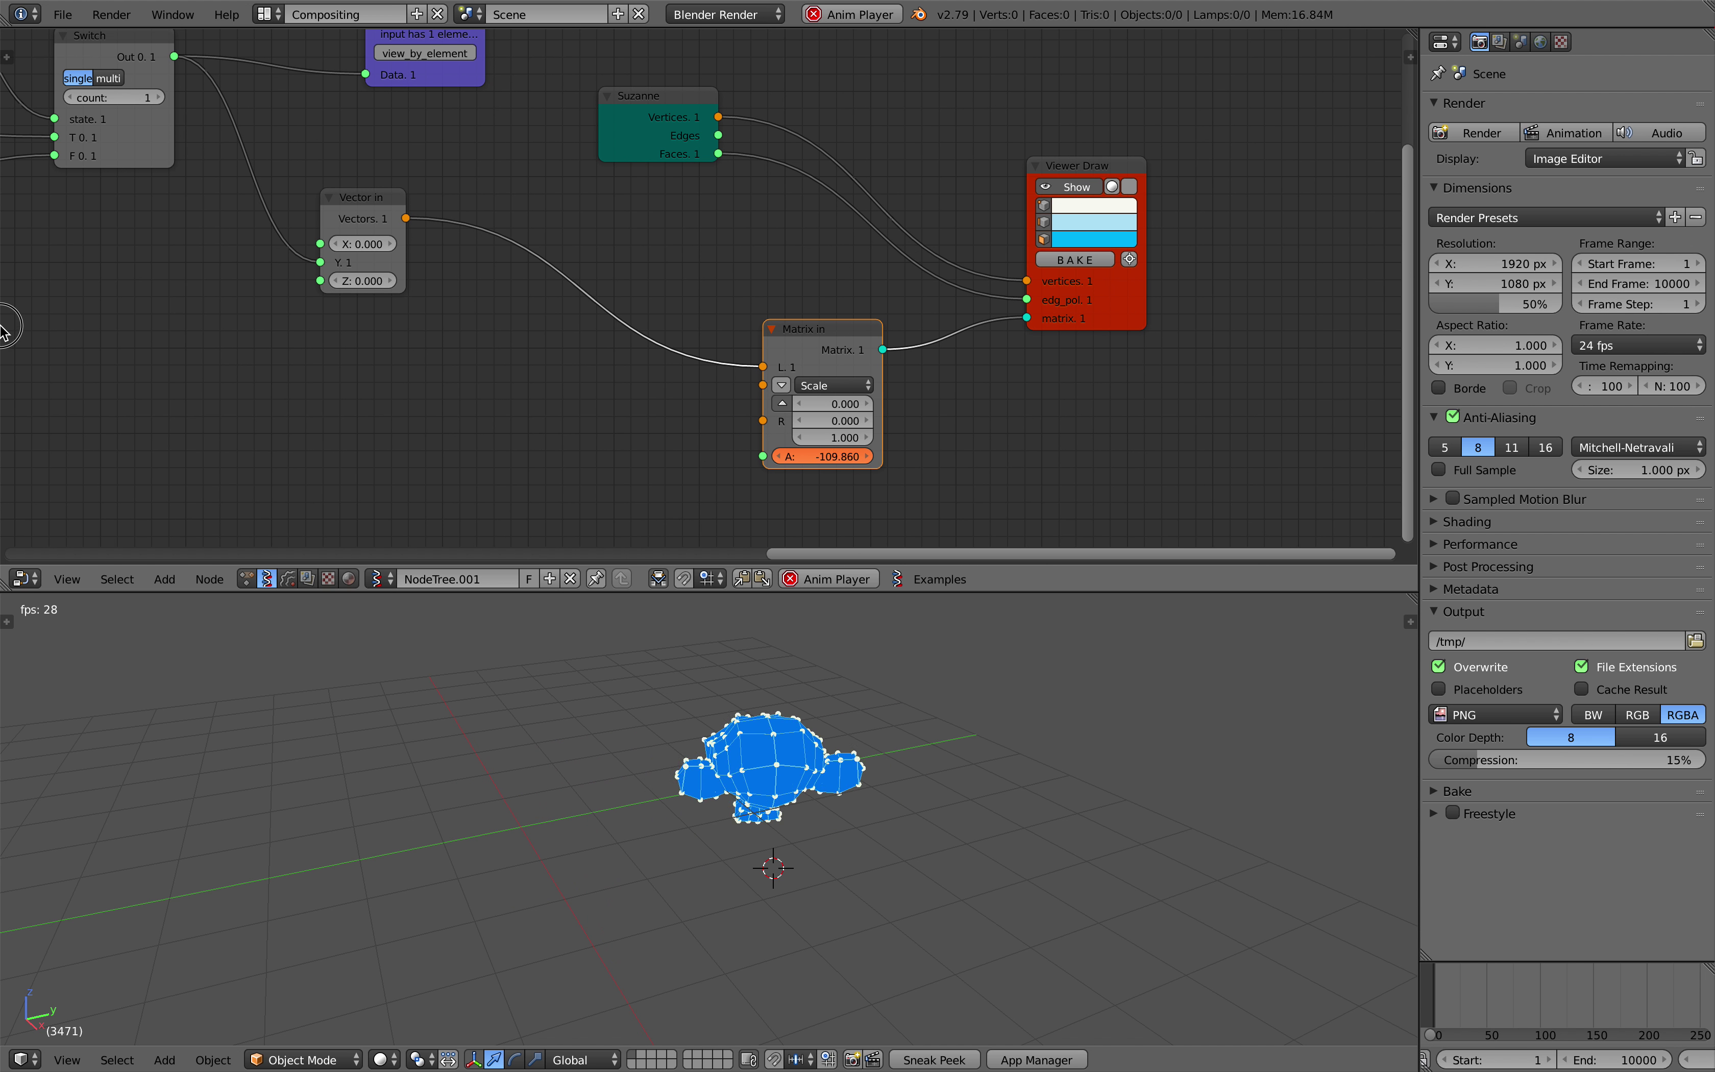
drag(850, 457, 3, 429)
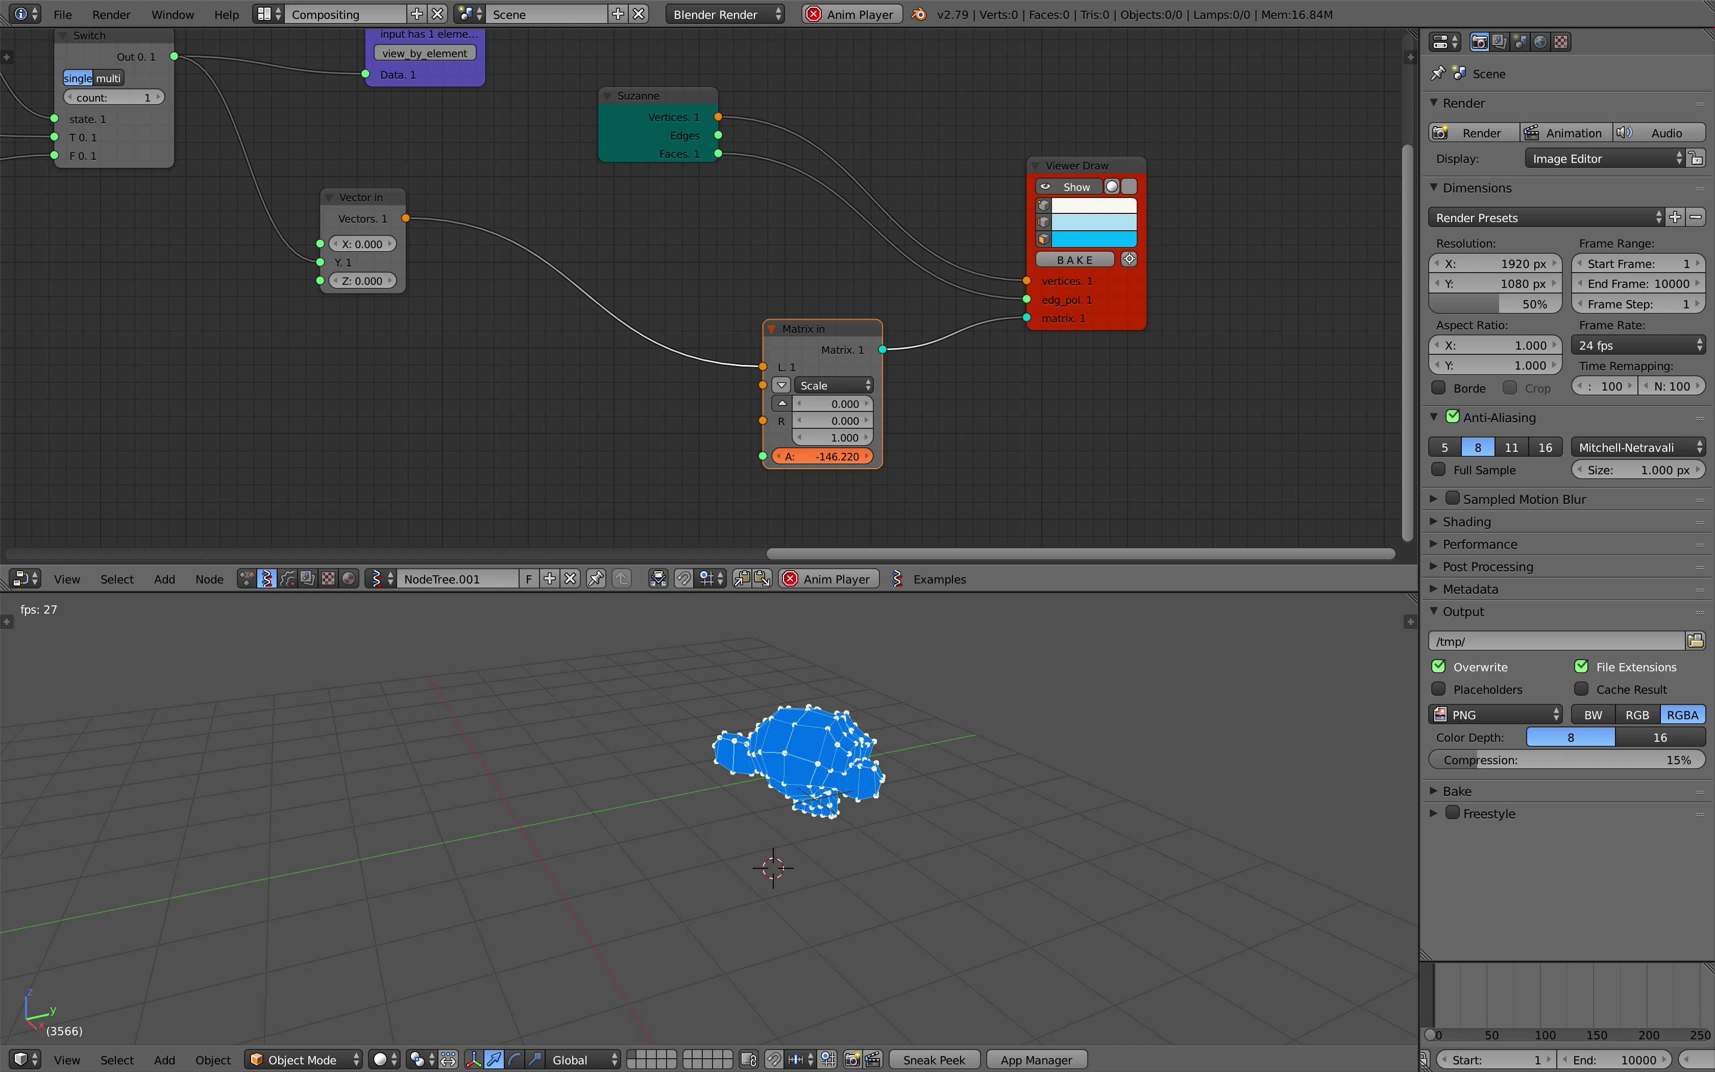
drag(0, 489, 1, 494)
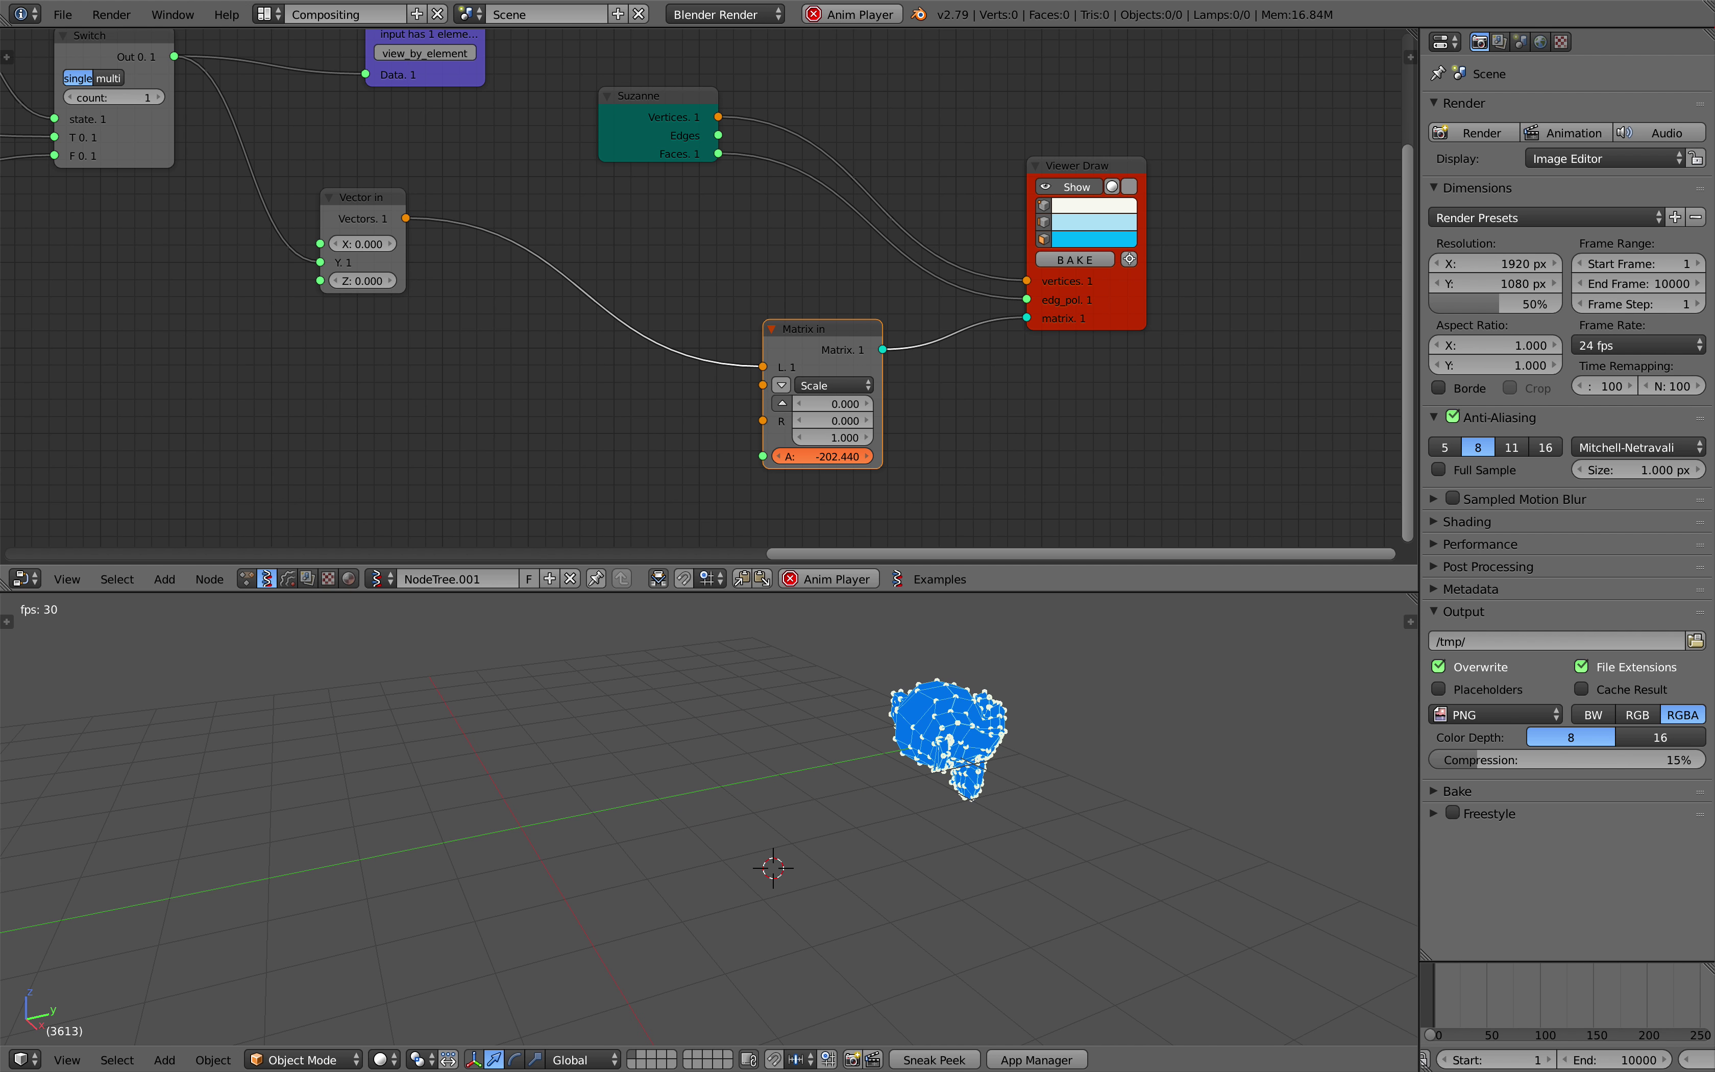
drag(843, 458, 839, 462)
- Save the file over pingpong_demo_002.blend
middle_drag(833, 453, 851, 436)
key(ctrl+s)
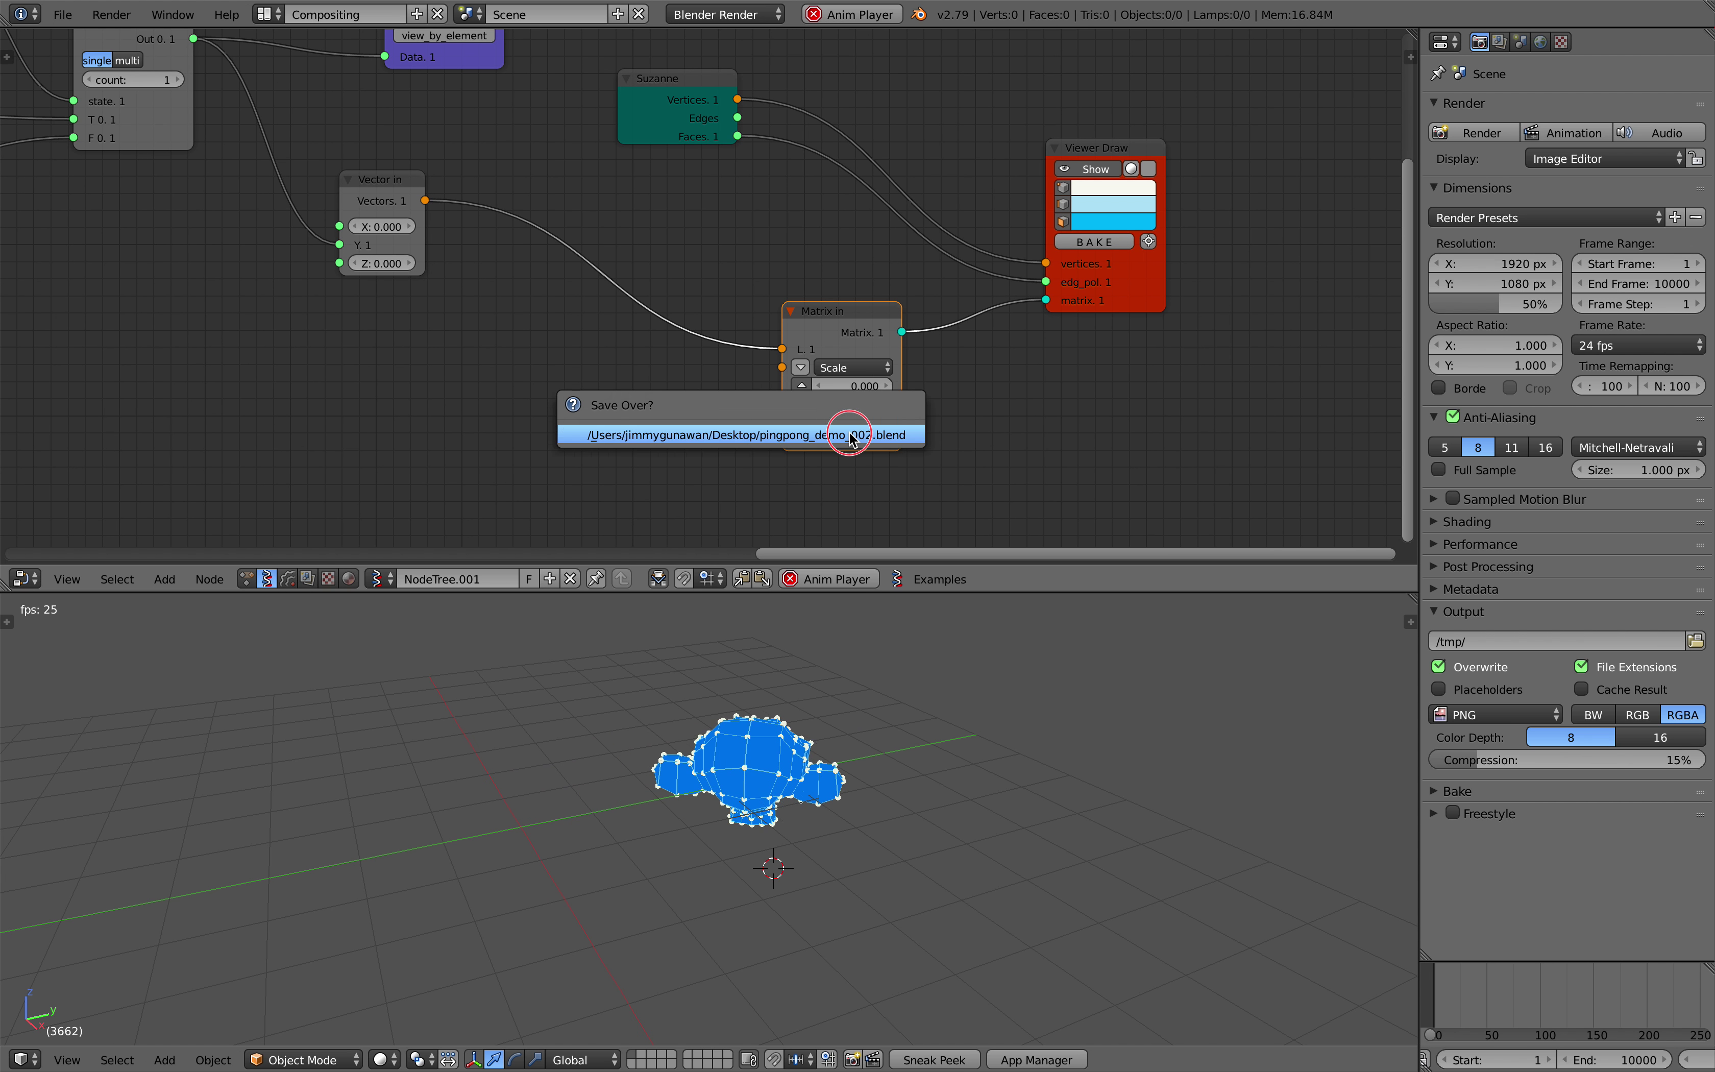
click(850, 434)
middle_drag(455, 377, 477, 362)
key(shift+a)
click(480, 363)
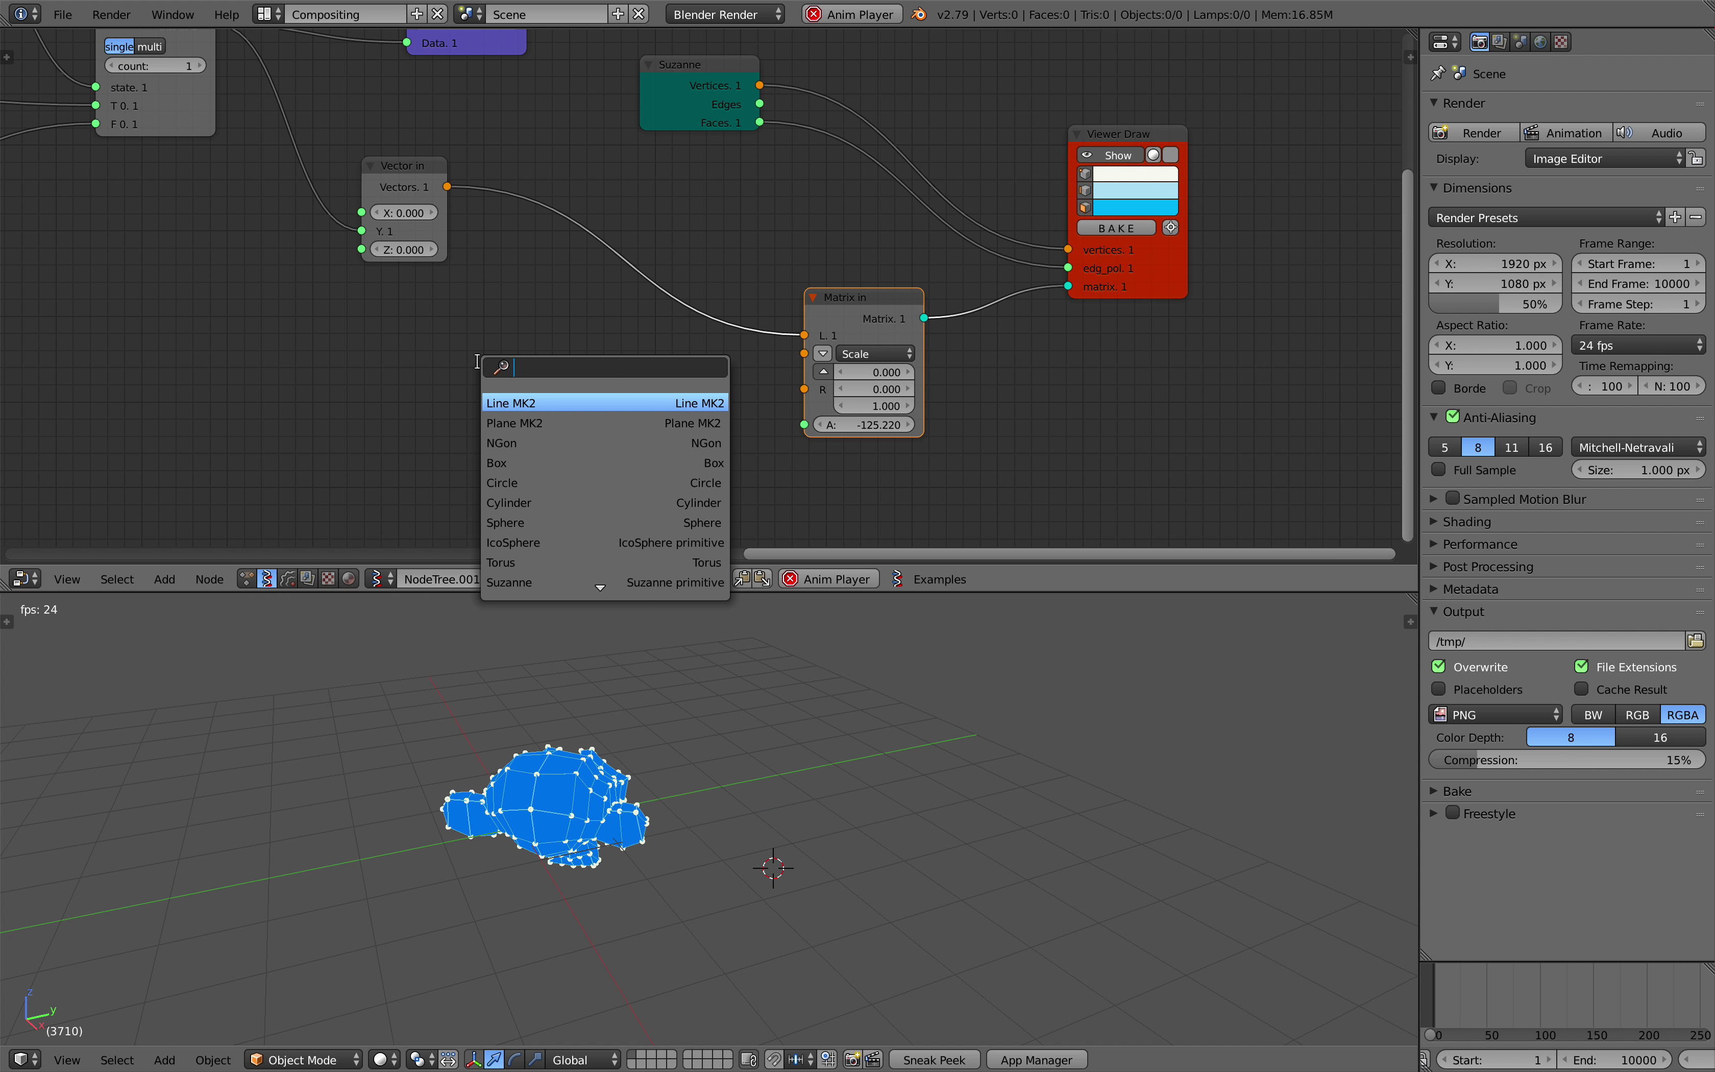
- Duplicate the Switch node and place the copy just before the Matrix in node
scroll(361, 350, down, 4)
middle_drag(361, 350, 521, 373)
click(341, 127)
key(shift+d)
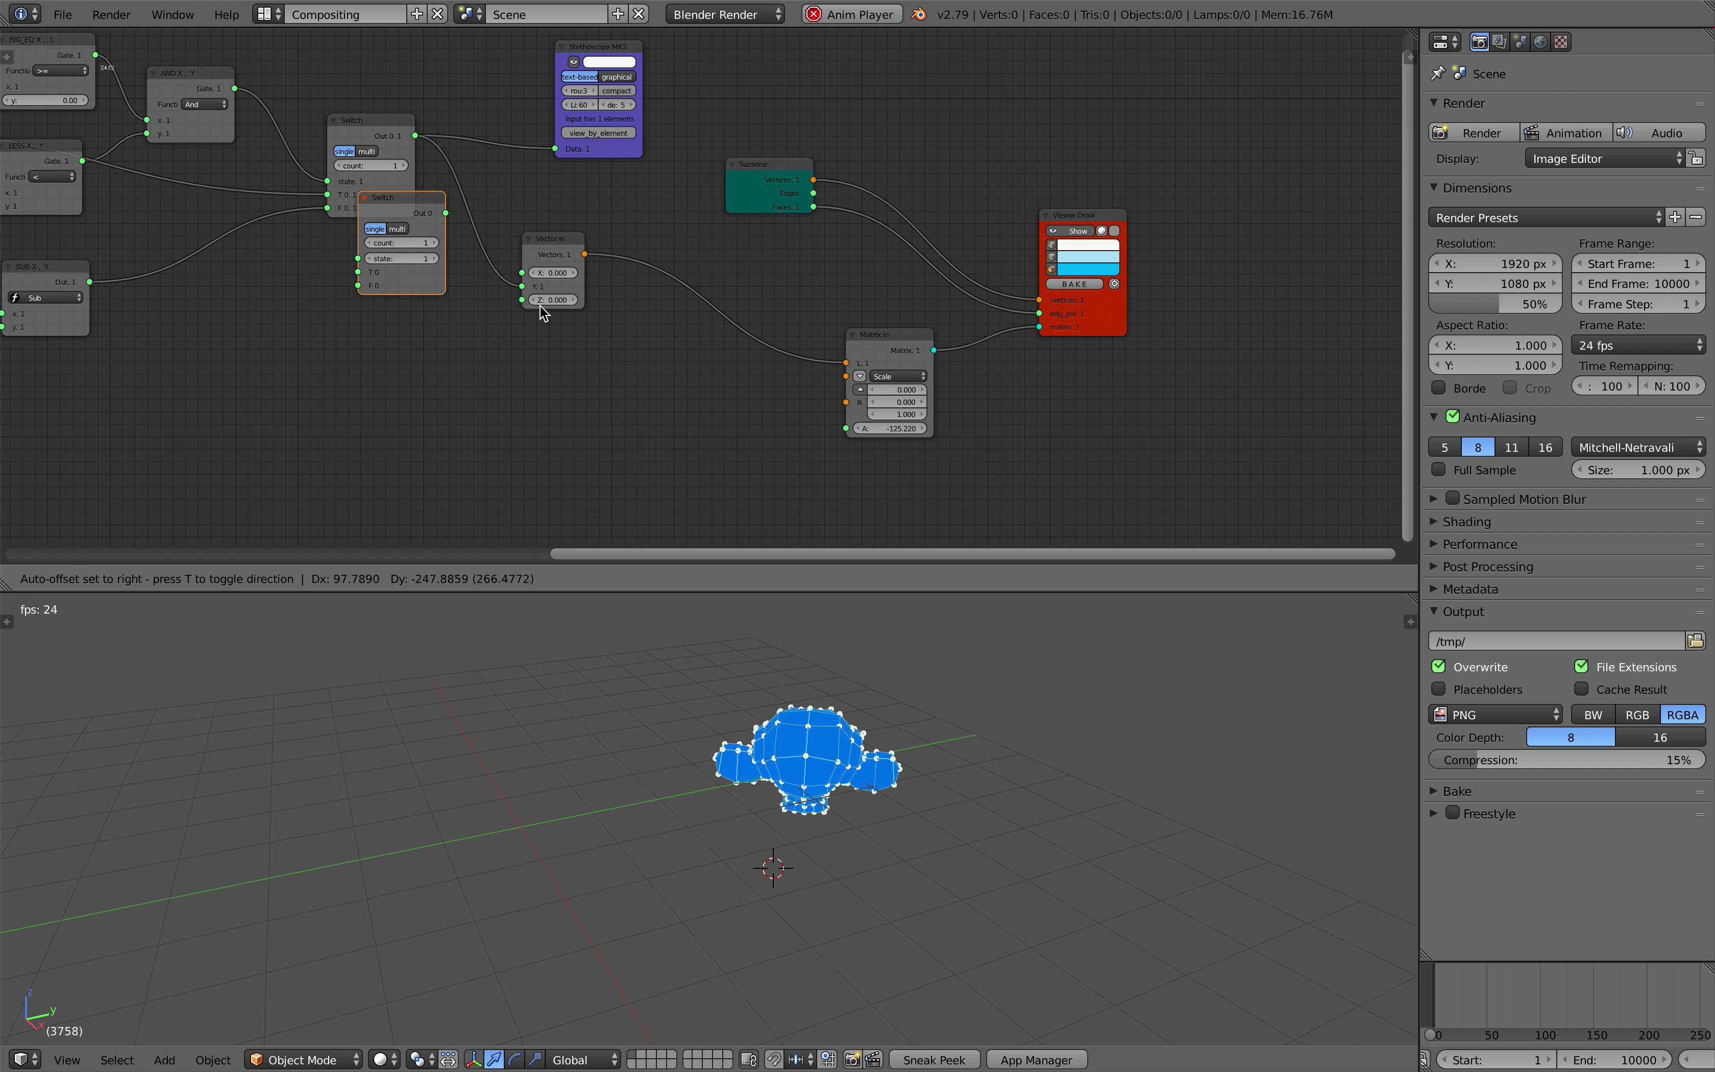
click(743, 402)
- Add a Float node before the duplicated Switch and set its value to 0
scroll(744, 409, up, 2)
key(shift+a)
click(583, 397)
text(float)
click(638, 462)
click(559, 461)
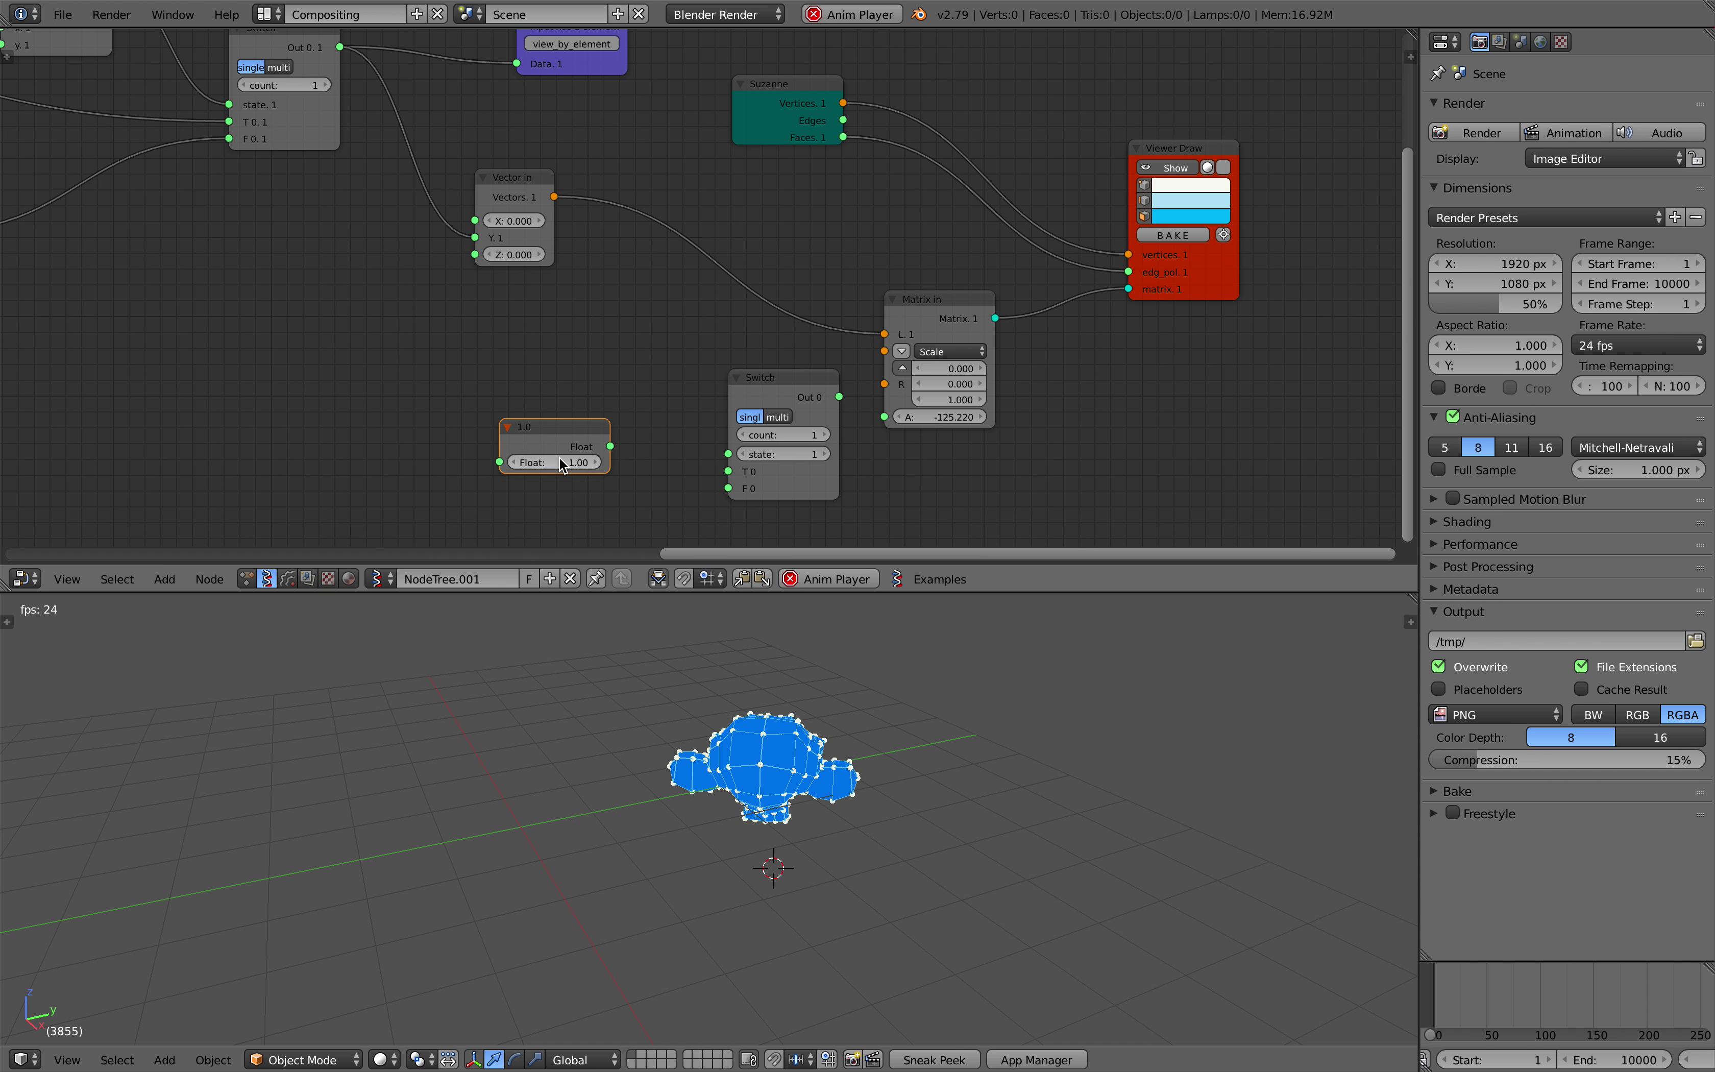
text(0)
middle_drag(644, 502, 636, 446)
key(Return)
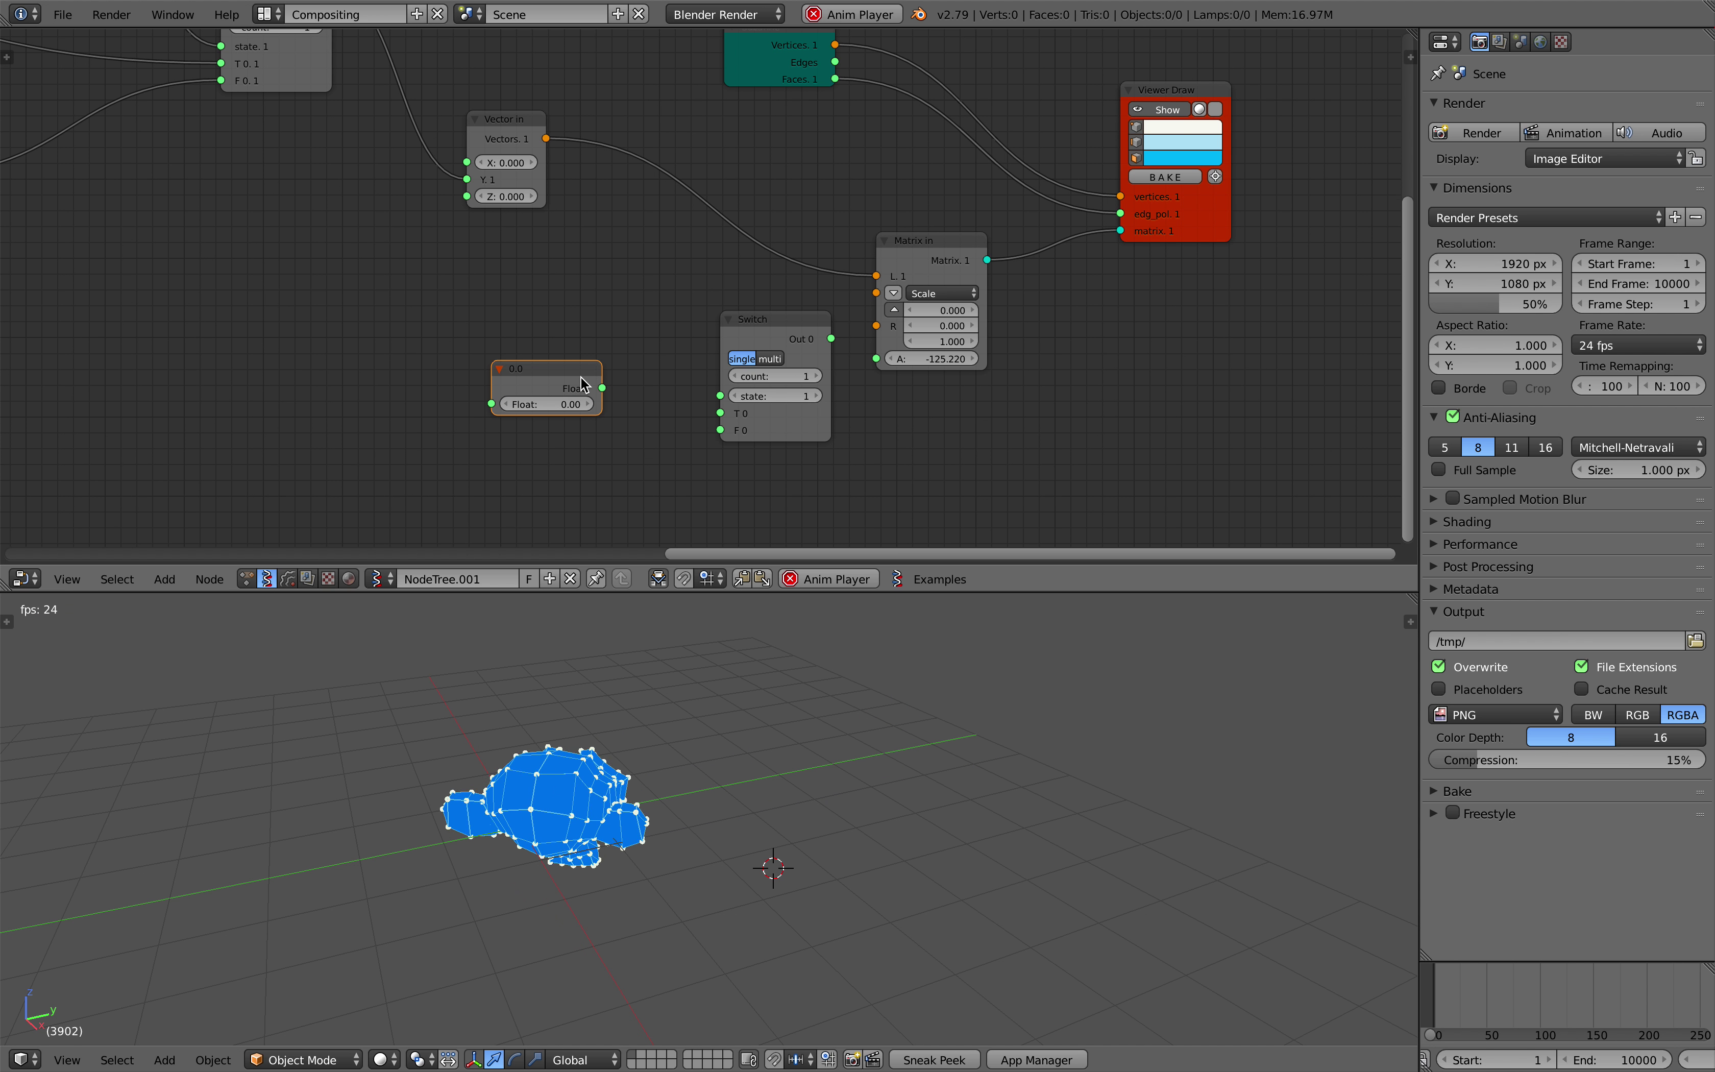
- Duplicate the Float node with value 180 and connect the 0 and 180 floats to the new Switch's T and F inputs
key(shift+d)
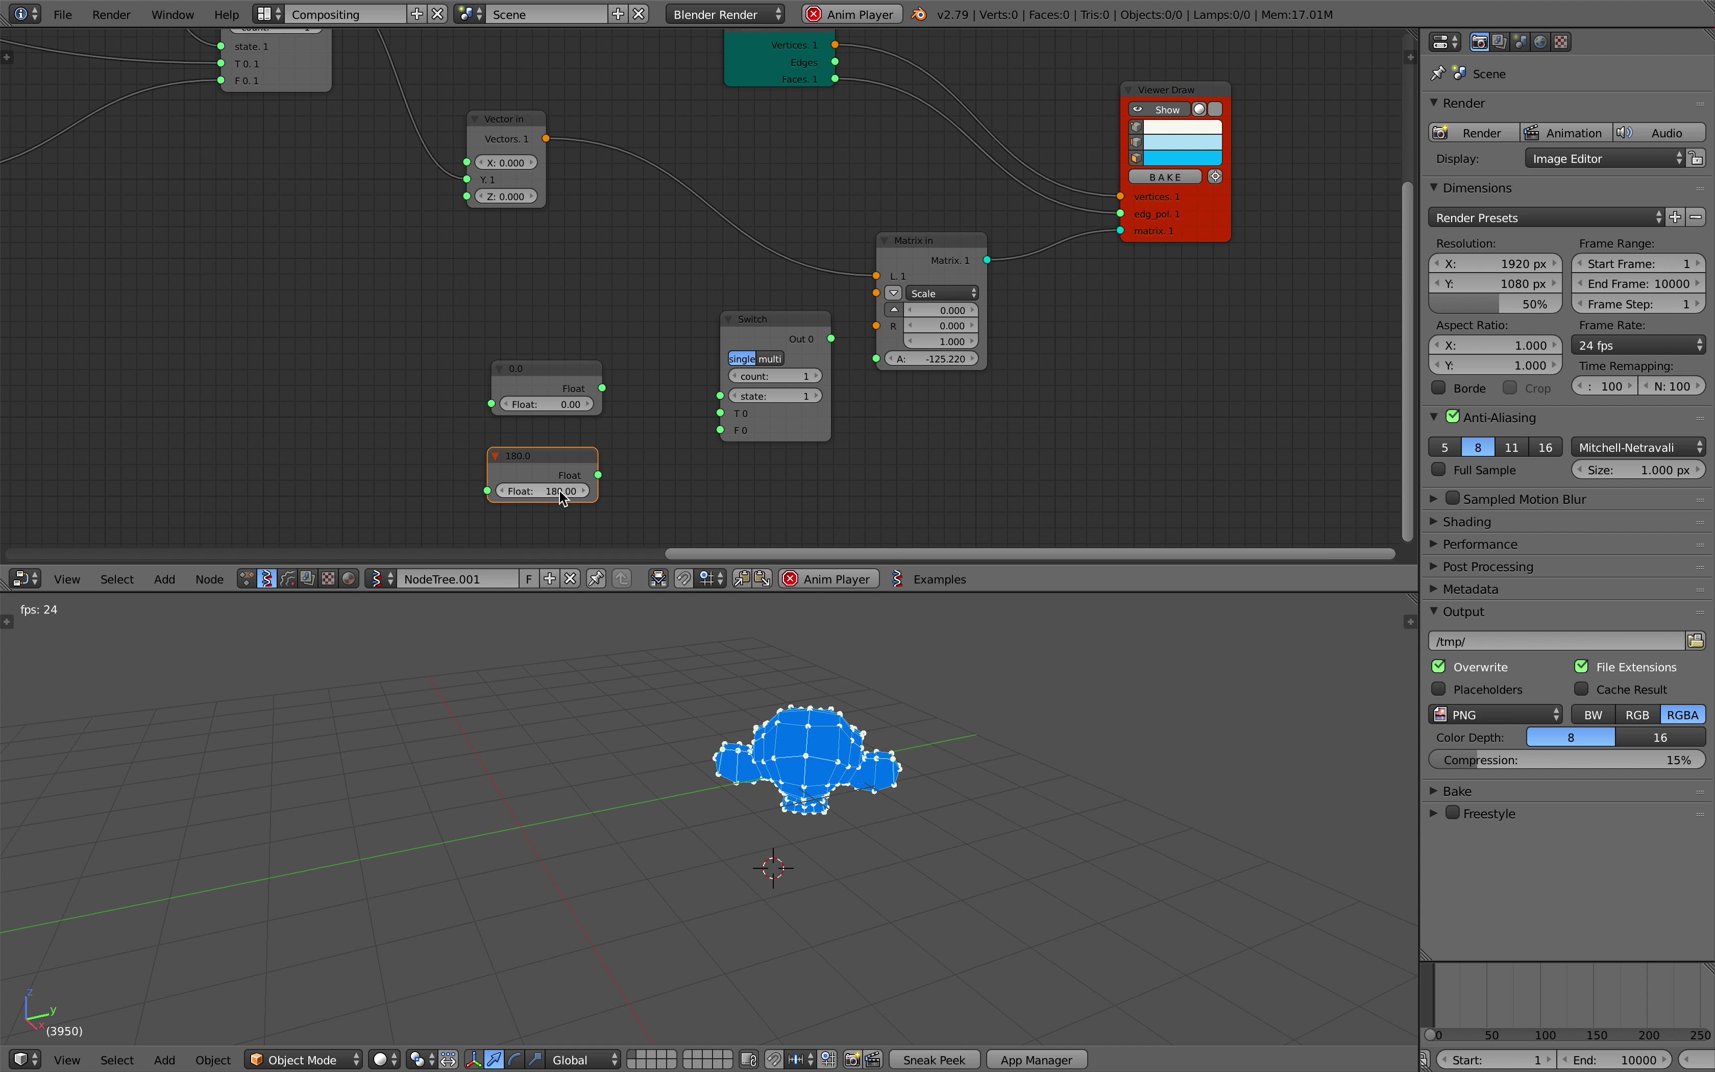
drag(603, 388, 720, 412)
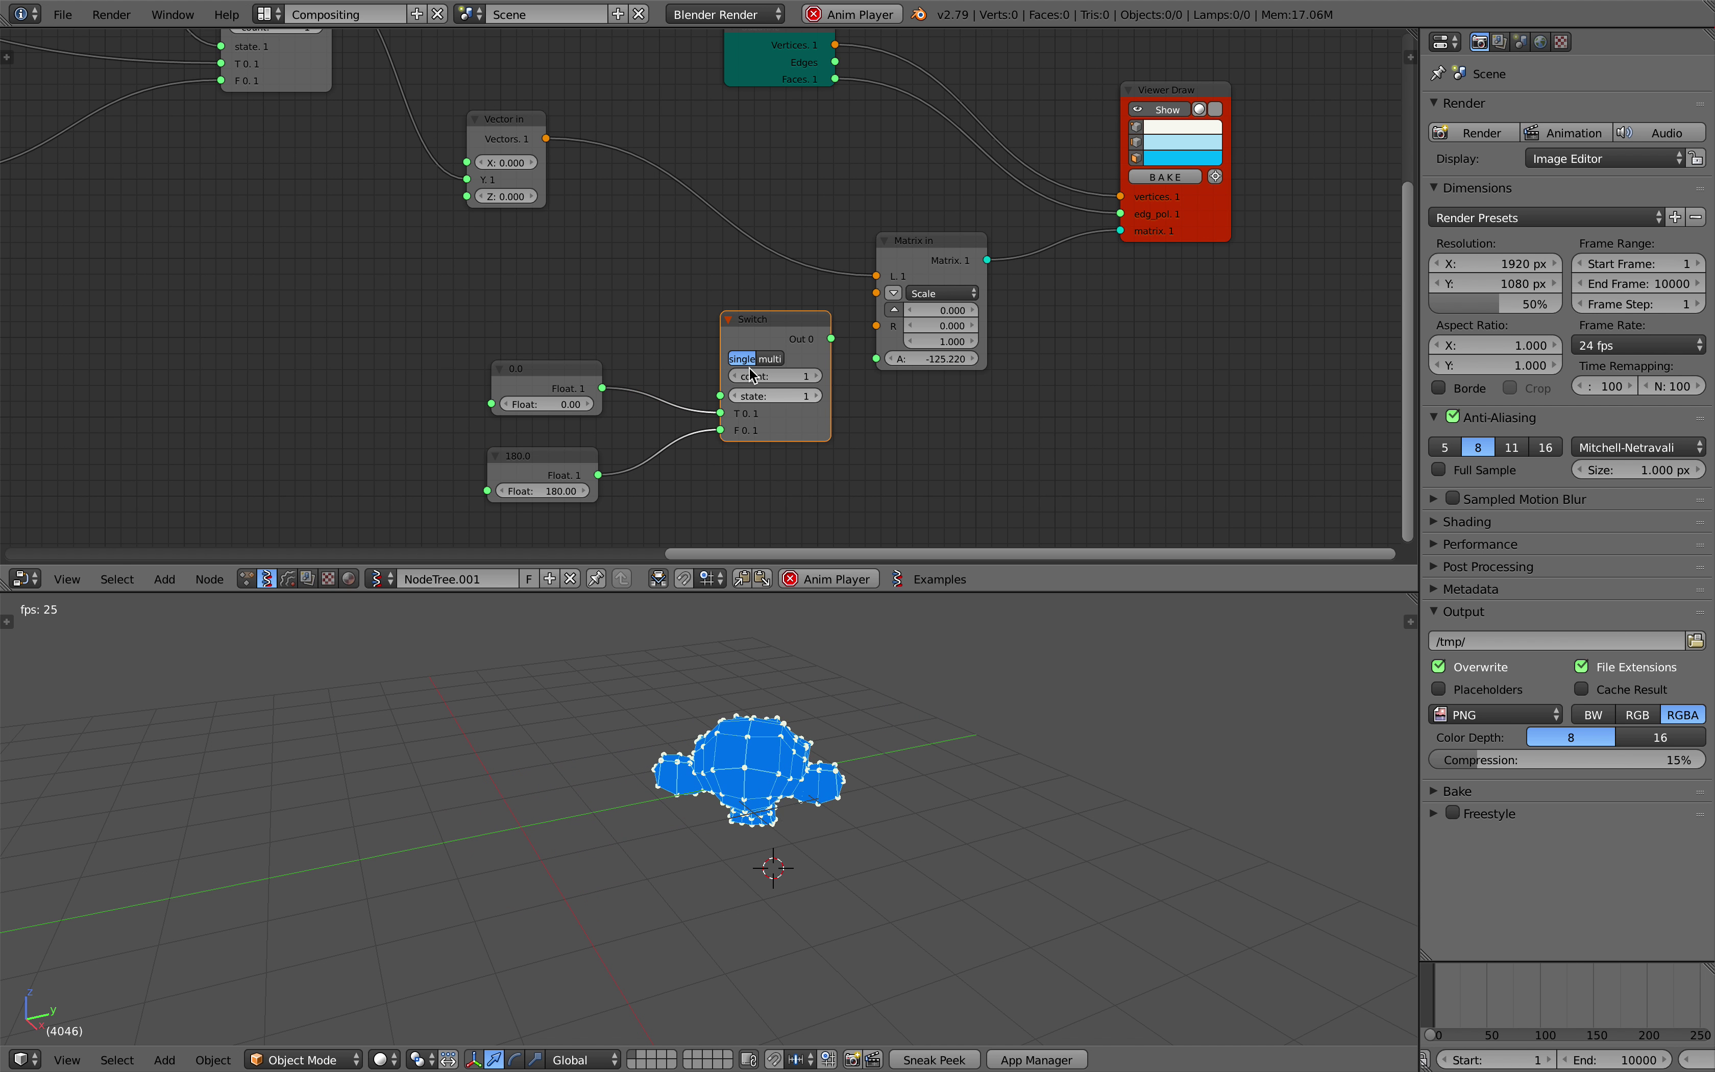
- Connect the new Switch's output to the Matrix in node's angle input and test its state at 0 and 1
drag(781, 336, 876, 358)
scroll(681, 299, down, 1)
middle_drag(747, 428, 739, 379)
scroll(739, 379, up, 4)
click(741, 411)
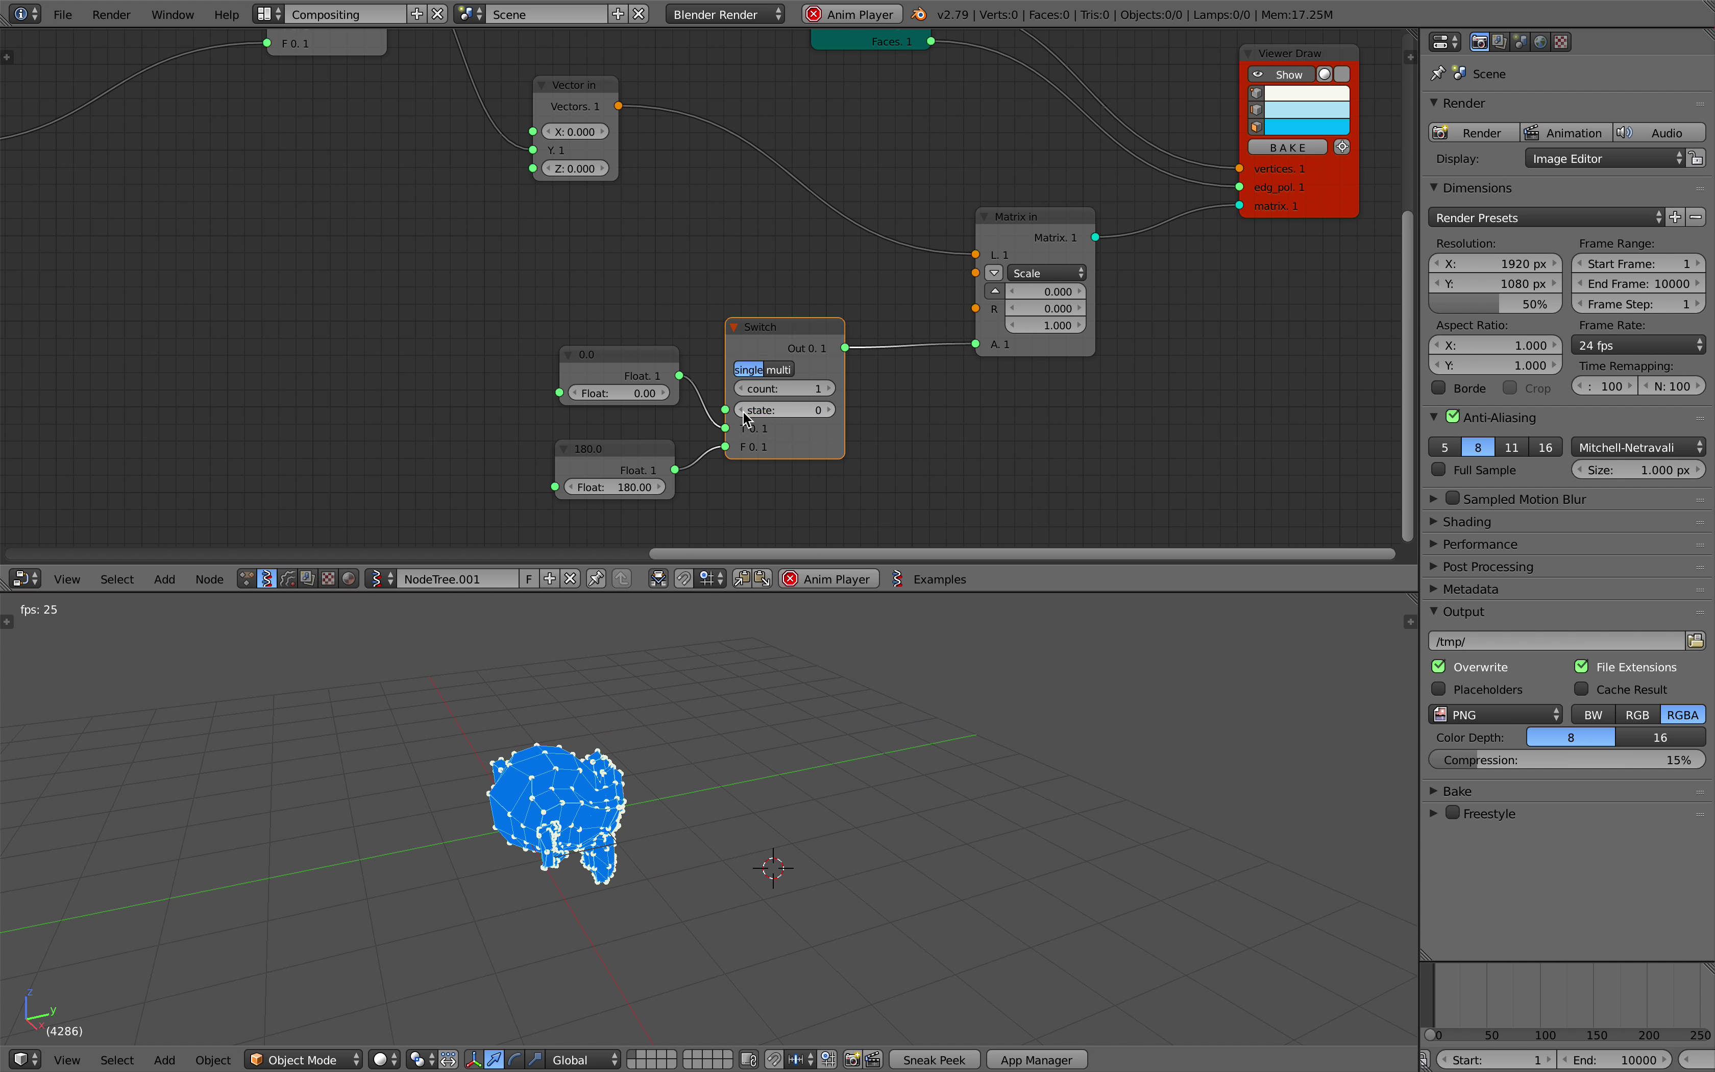
click(832, 410)
- Connect the AND node's Gate output to the new Switch's state and set its T float to 180 and F float to 0
scroll(644, 363, down, 2)
scroll(644, 363, up, 1)
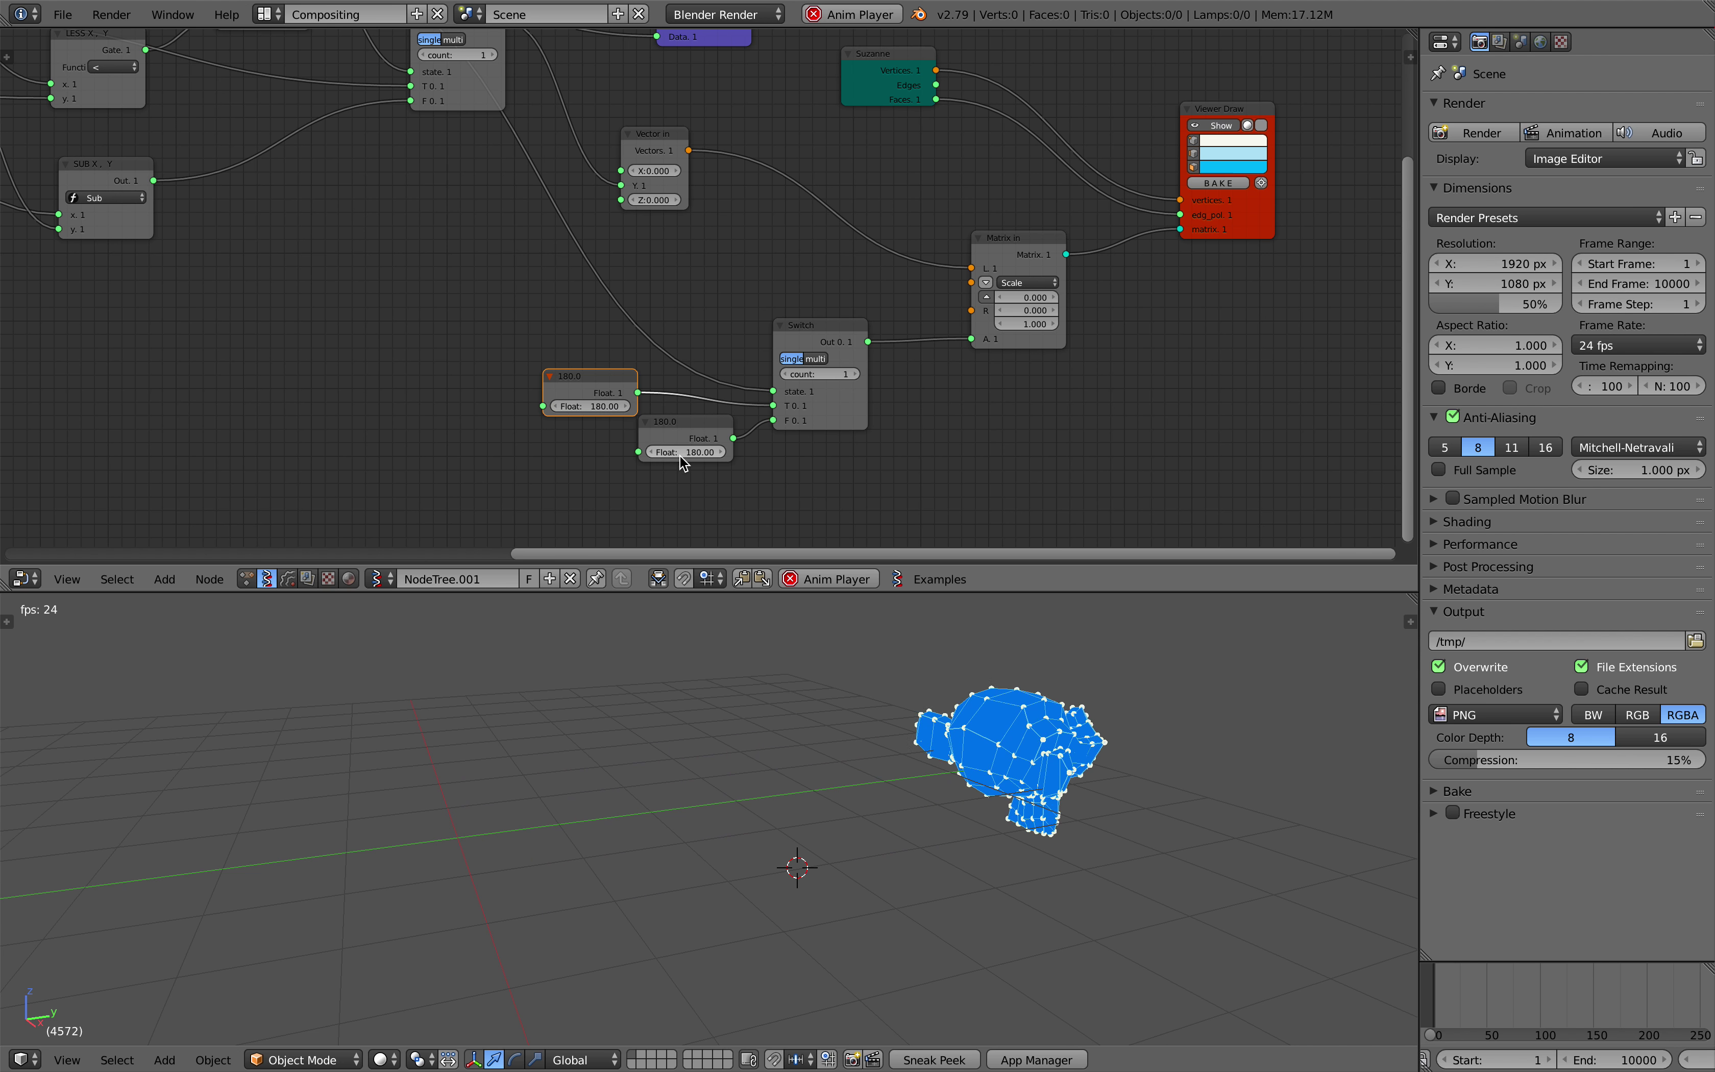
key(ctrl+s)
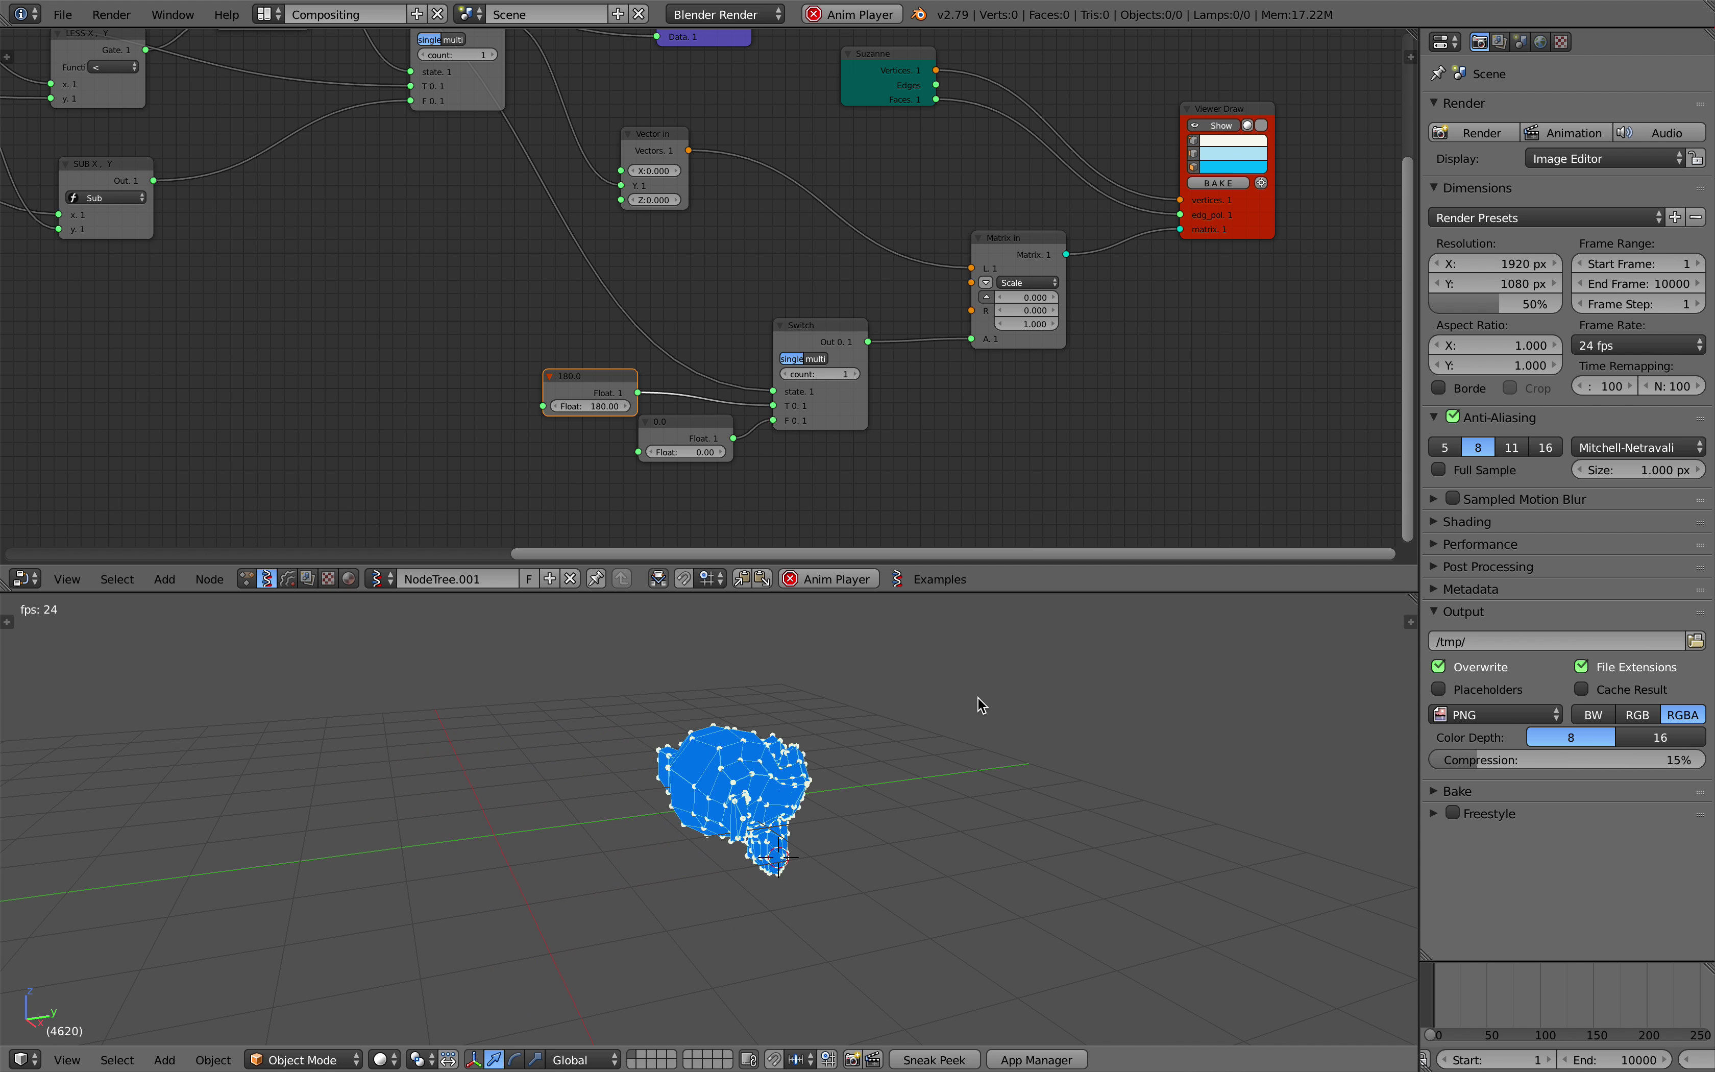
- Set the Viewer Draw node to hide vertices and shade the faces, and maximize the 3D view
middle_drag(1079, 140, 820, 263)
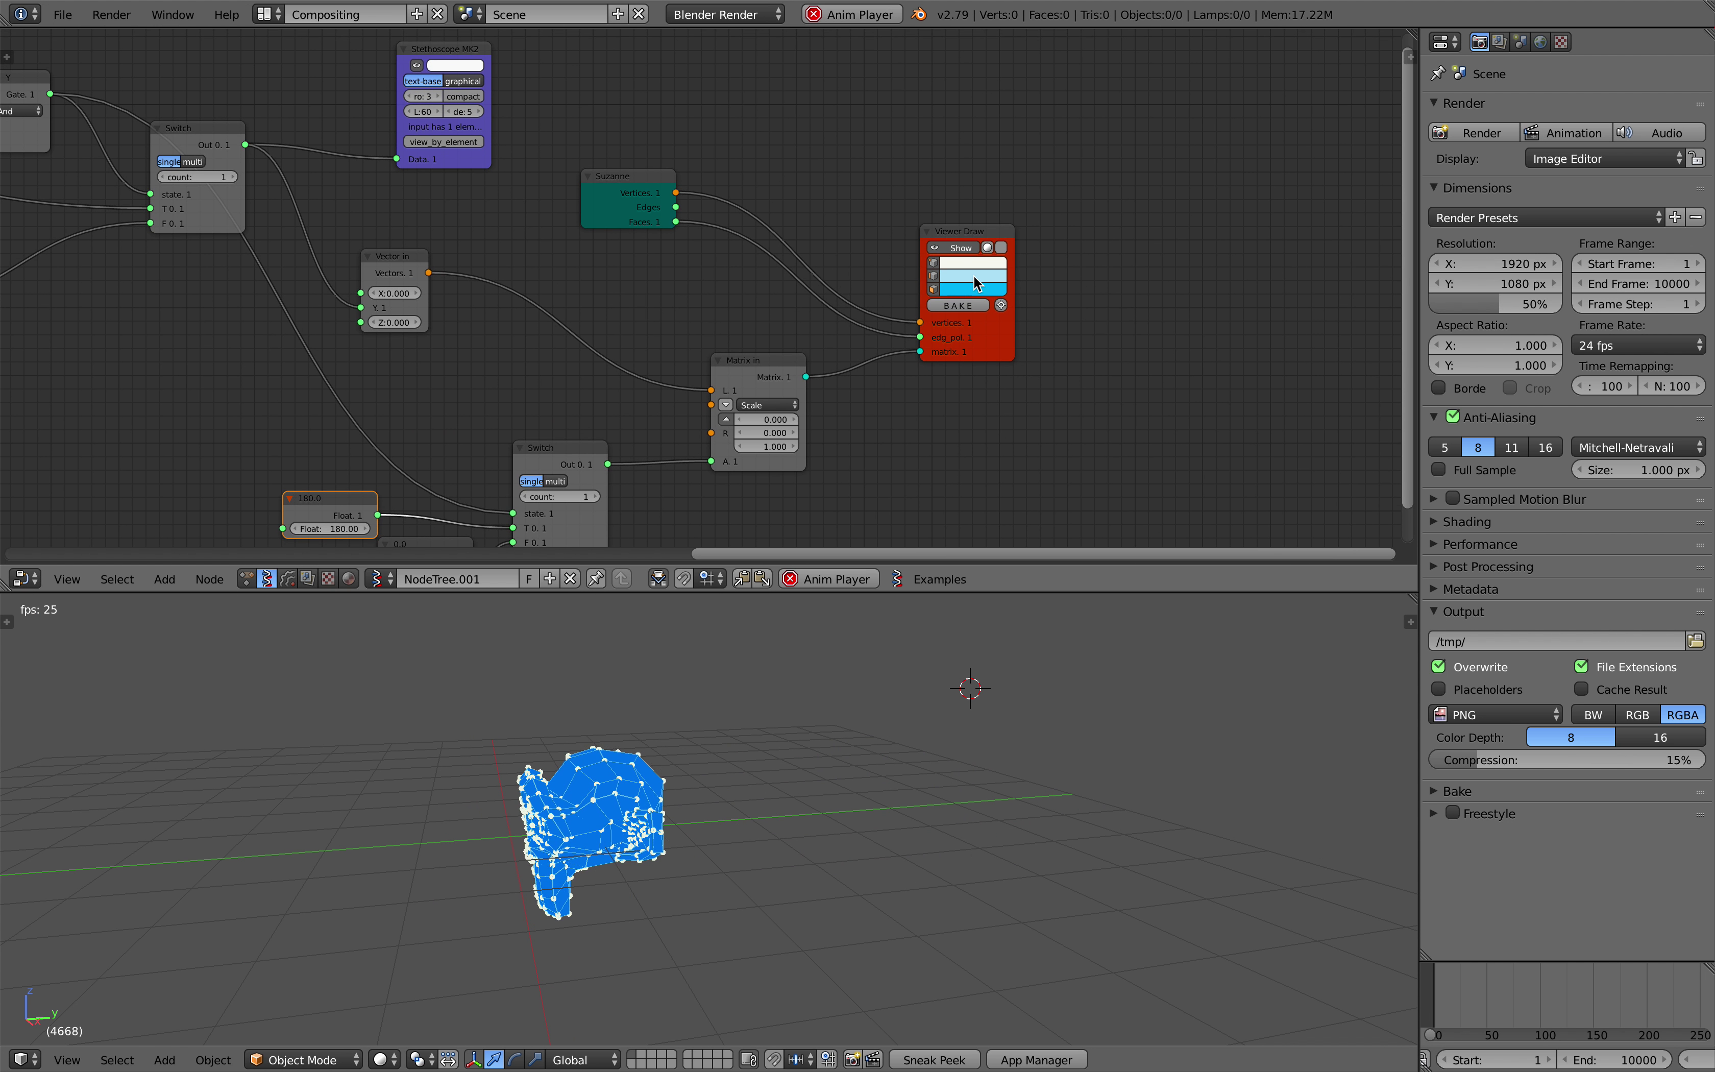
key(ctrl+space)
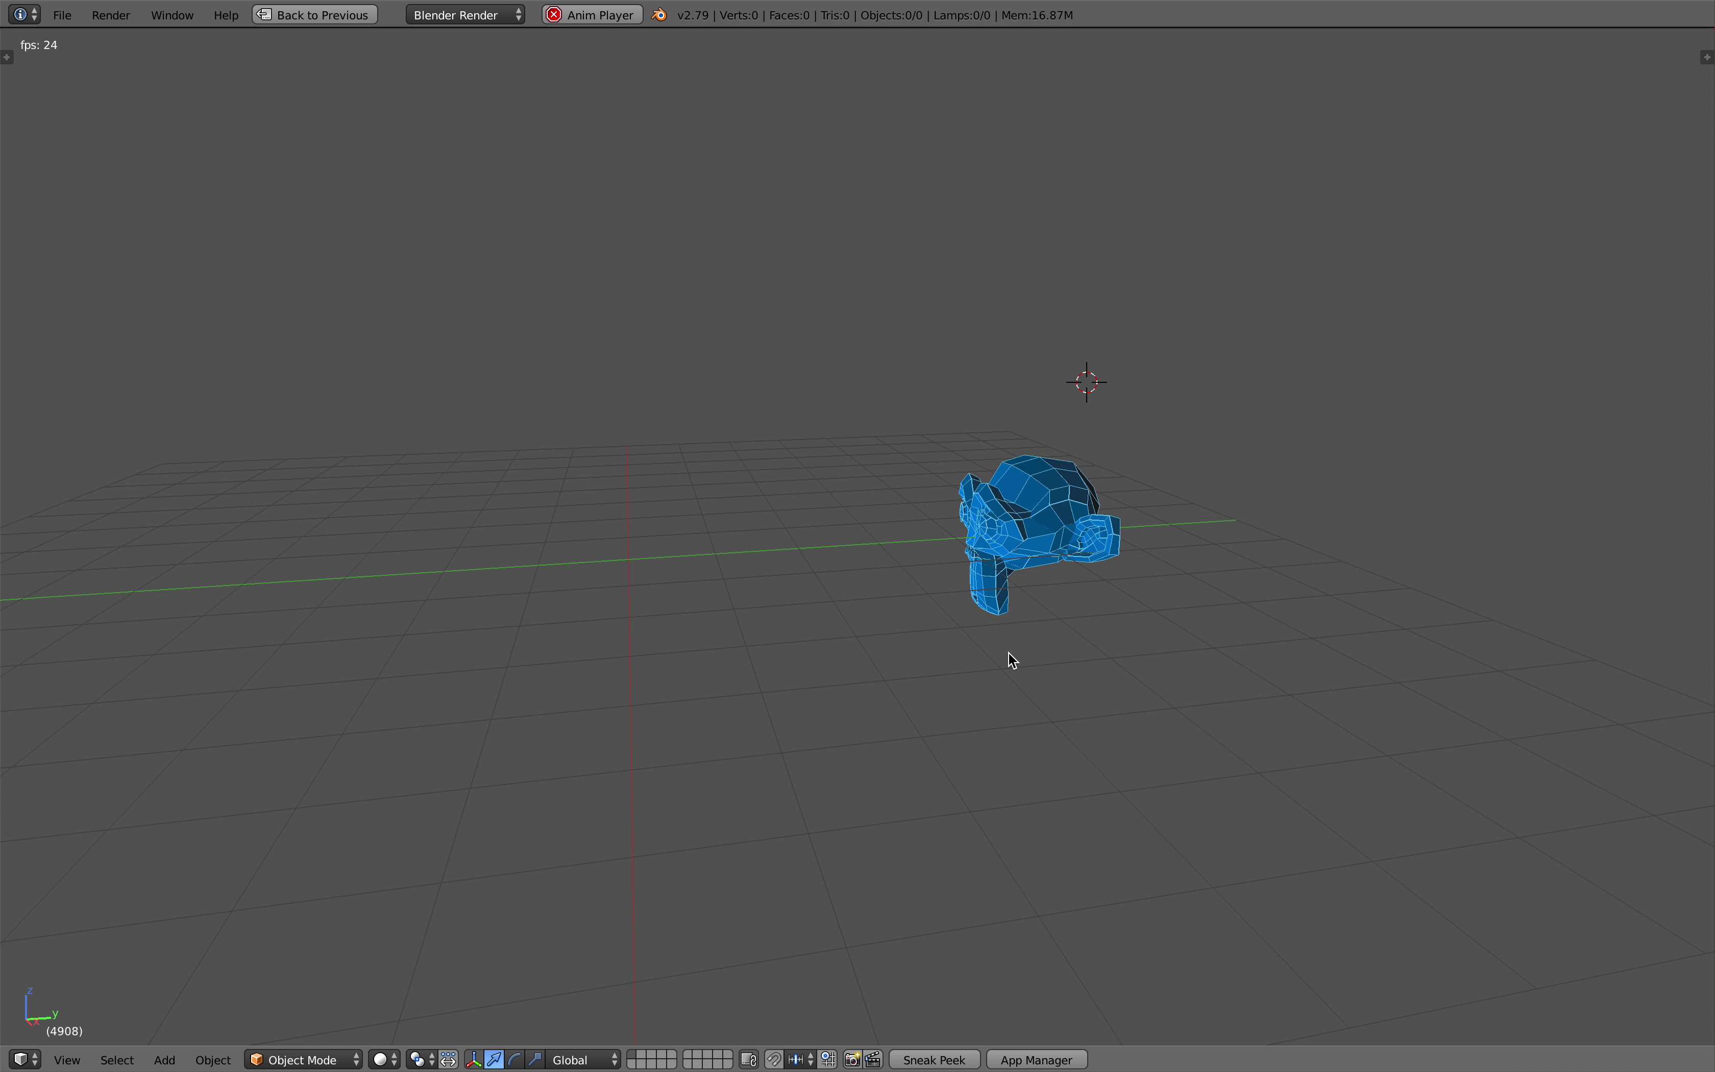
- Restore the multi-editor layout and rename the node tree as Ping Pong Function
key(ctrl+space)
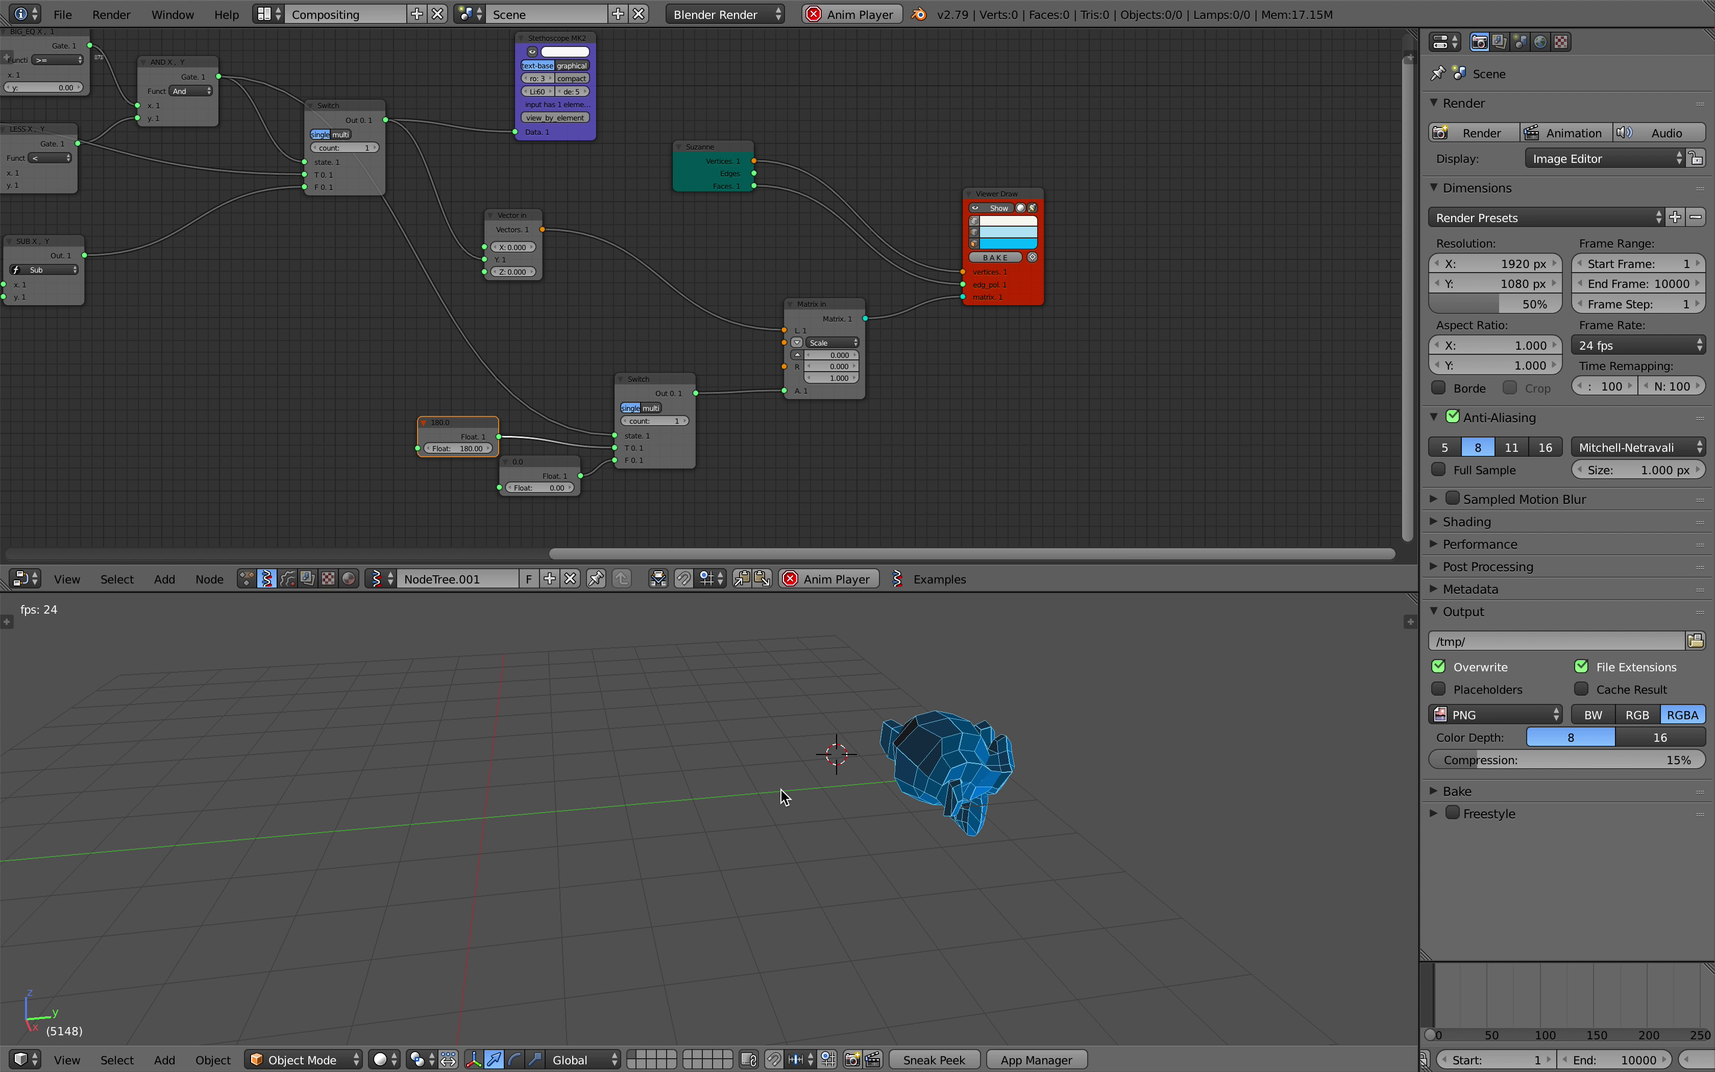
click(996, 744)
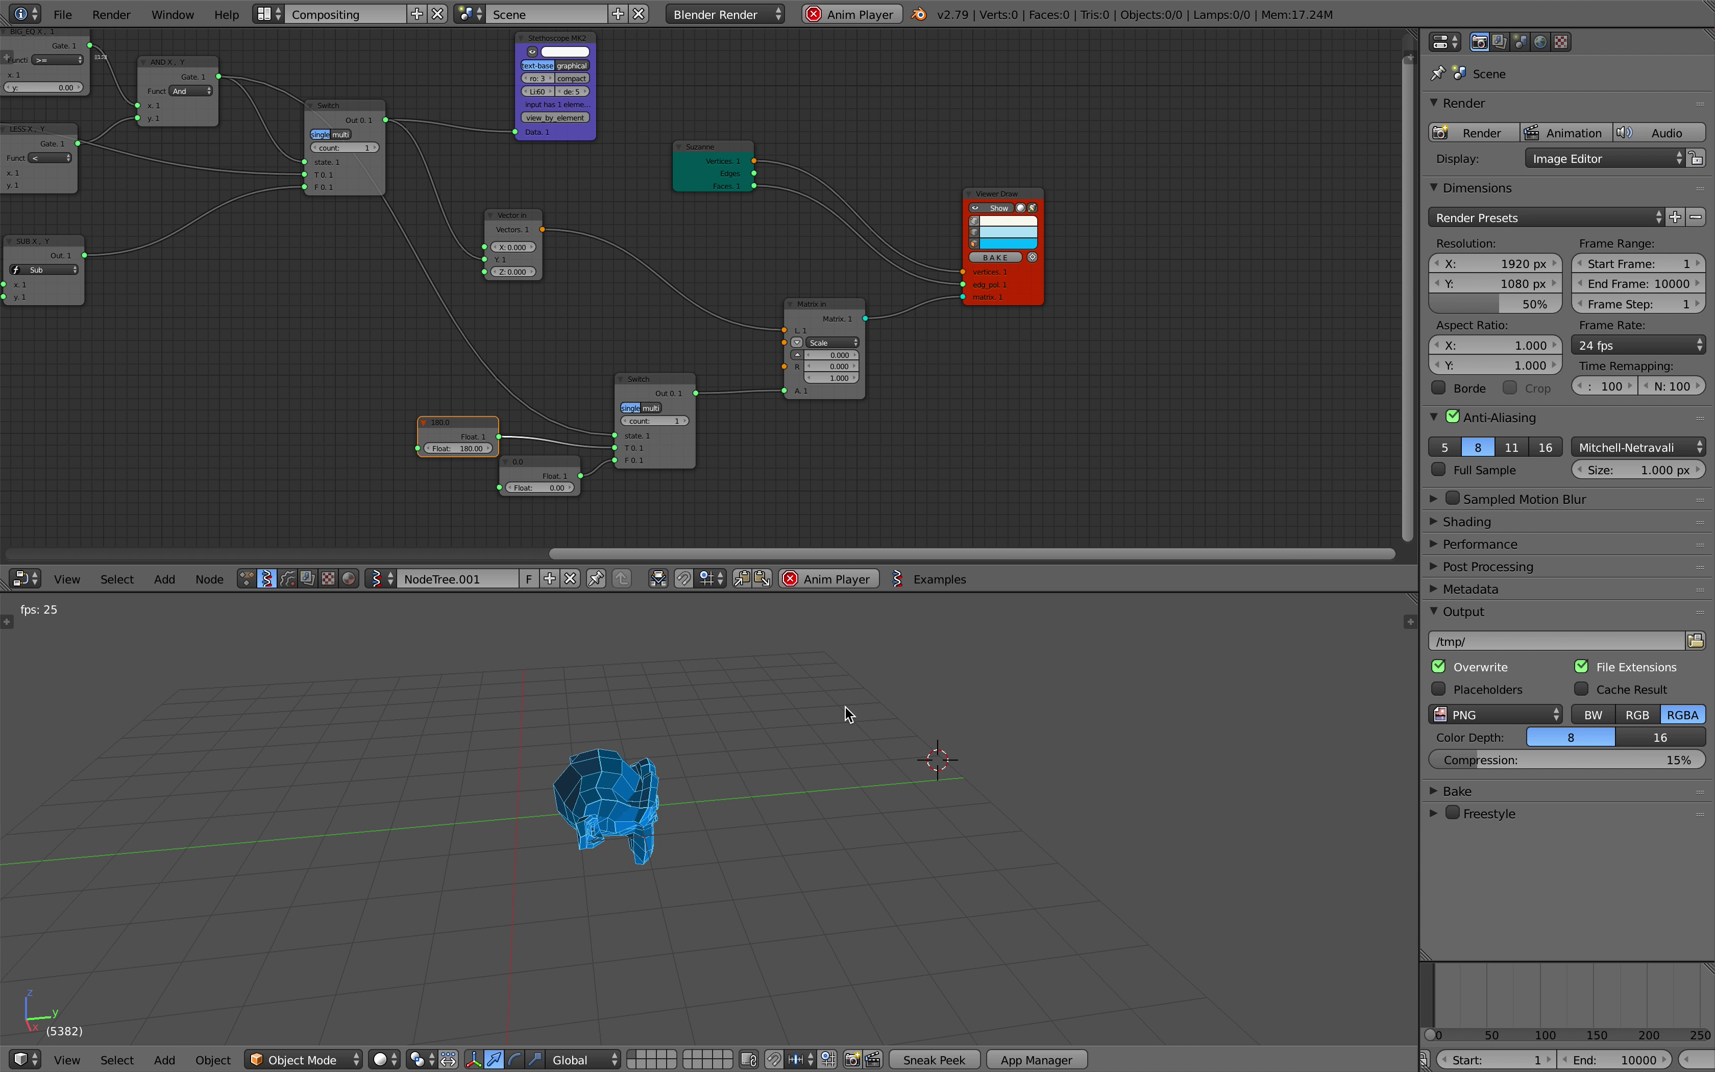
scroll(562, 326, down, 2)
click(480, 579)
text(Ping Pong)
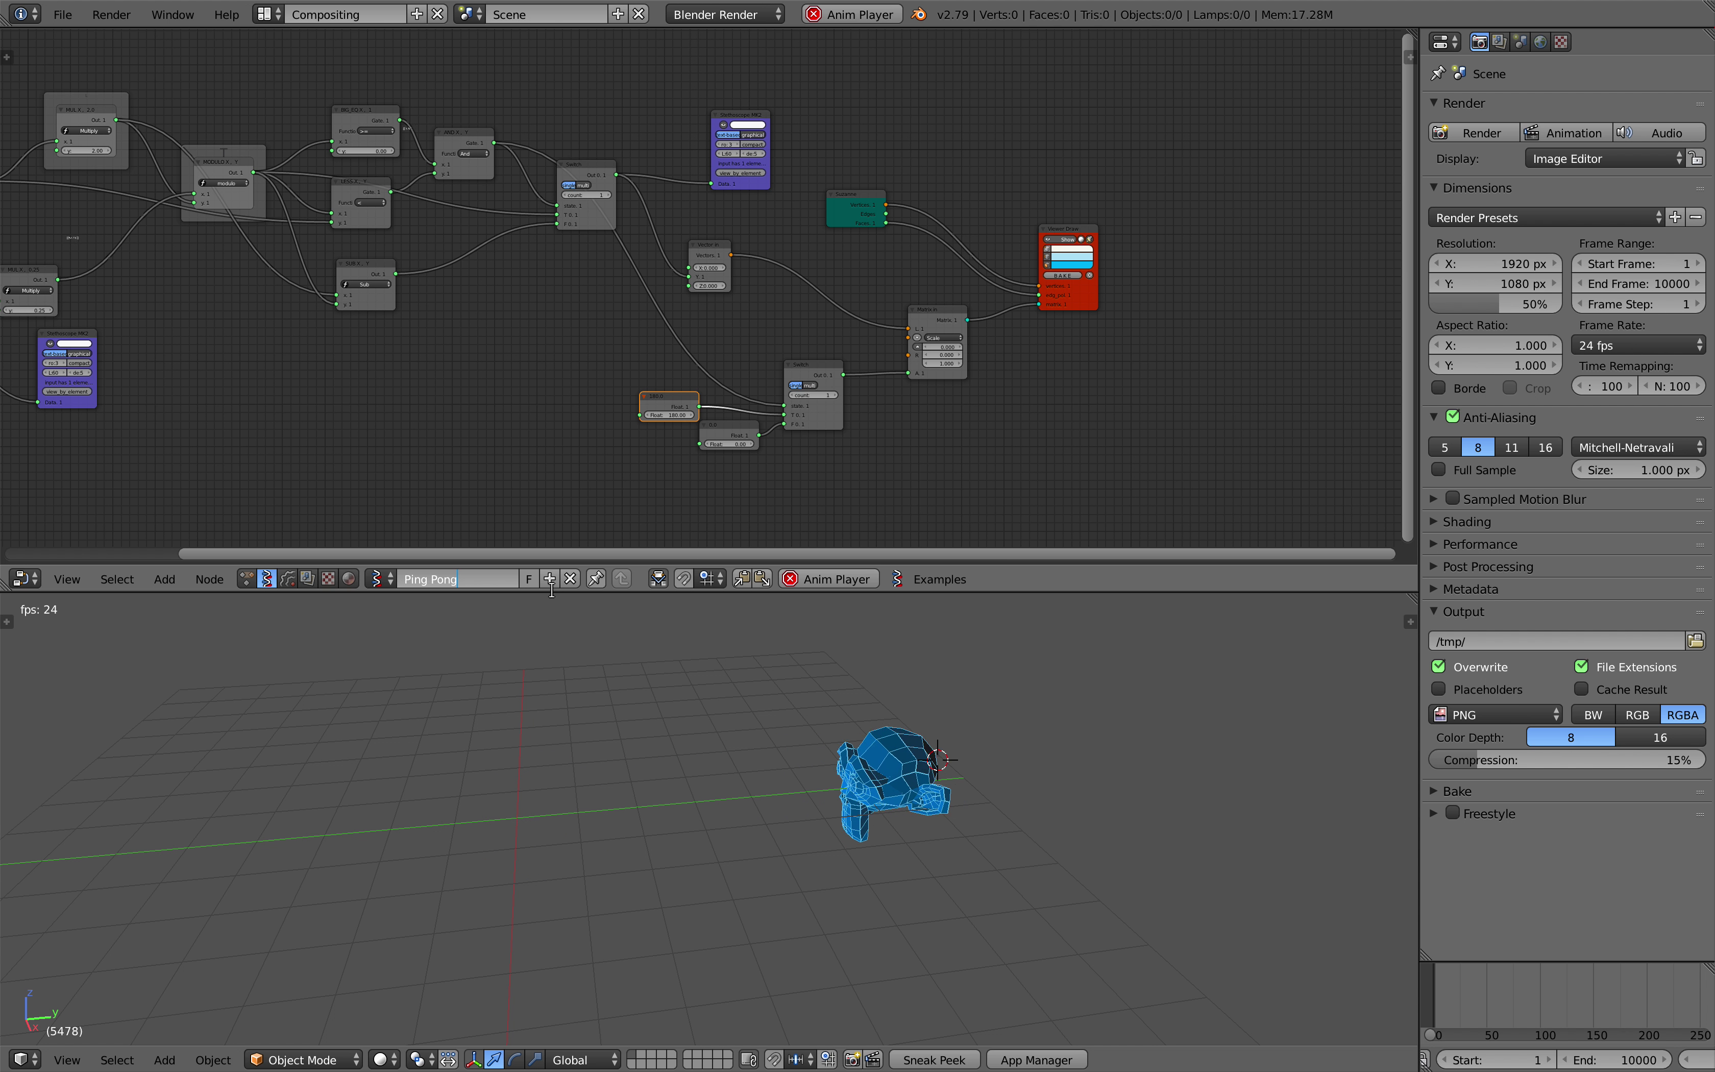
text( Function)
key(Return)
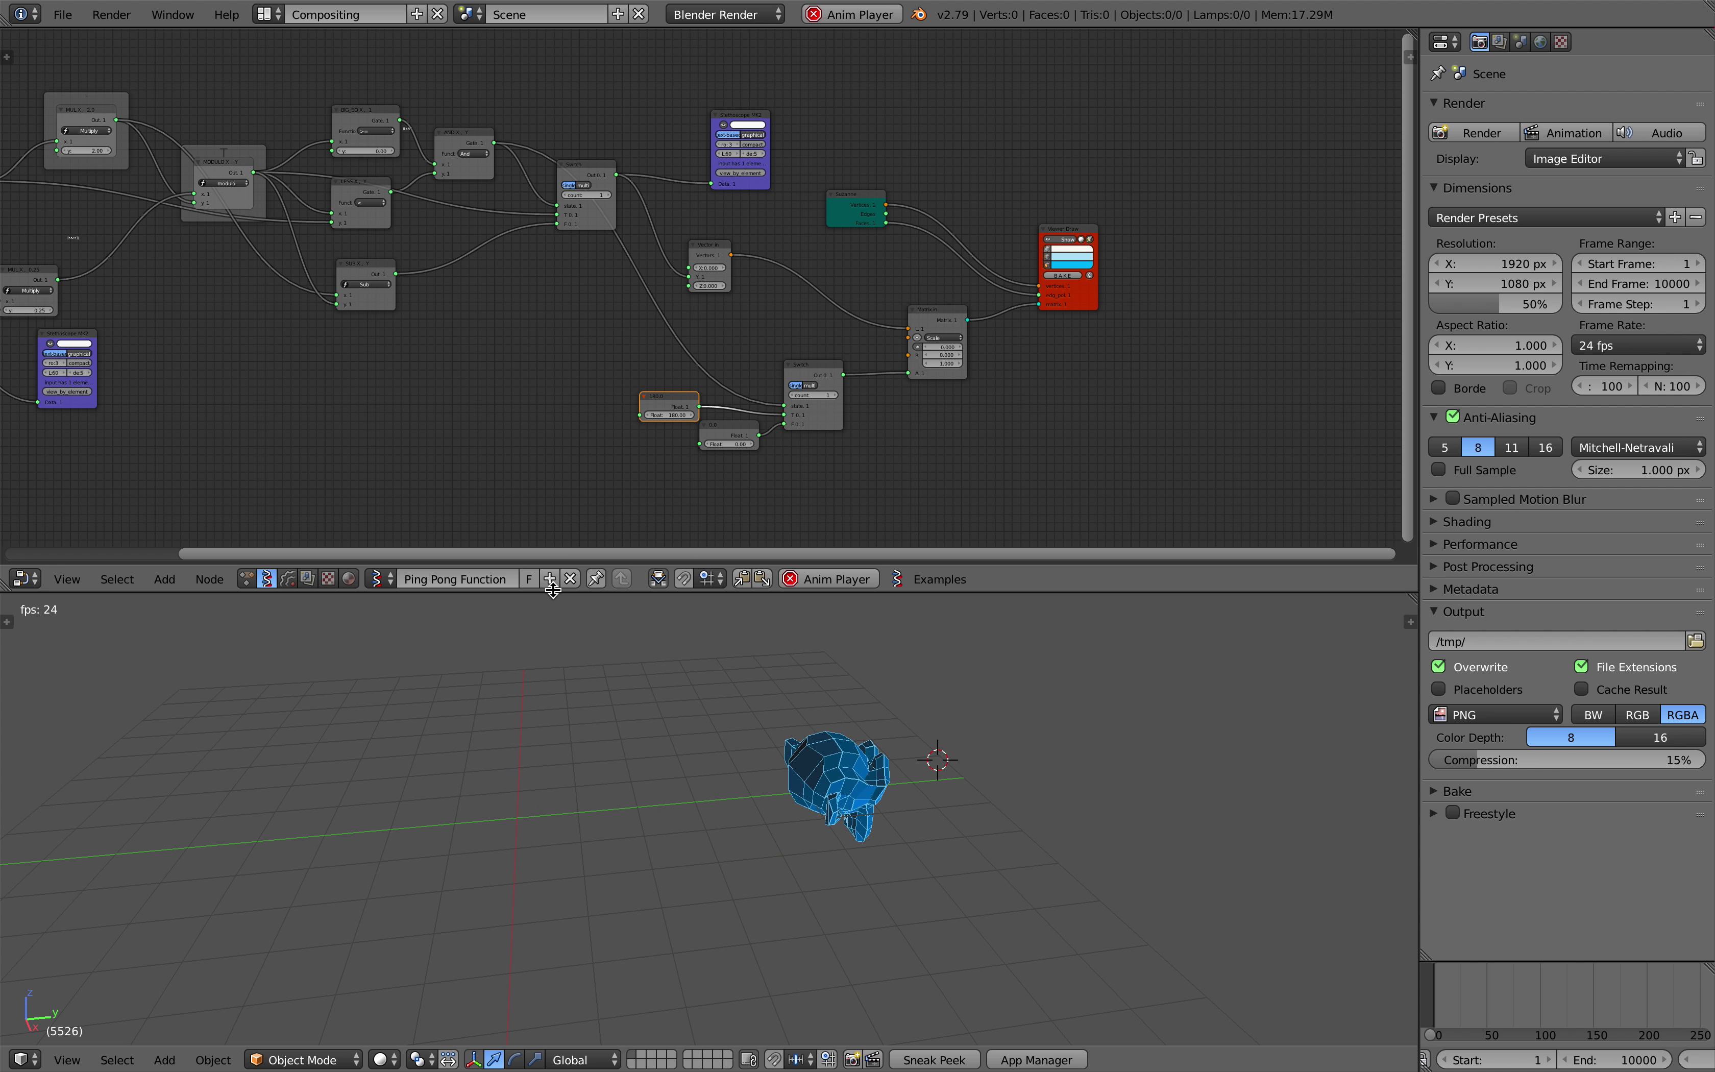
- Delete both Stethoscope nodes, the one on the first Switch's output and the one connected to the Frame Info node
scroll(567, 284, up, 3)
middle_drag(567, 284, 862, 335)
click(1076, 121)
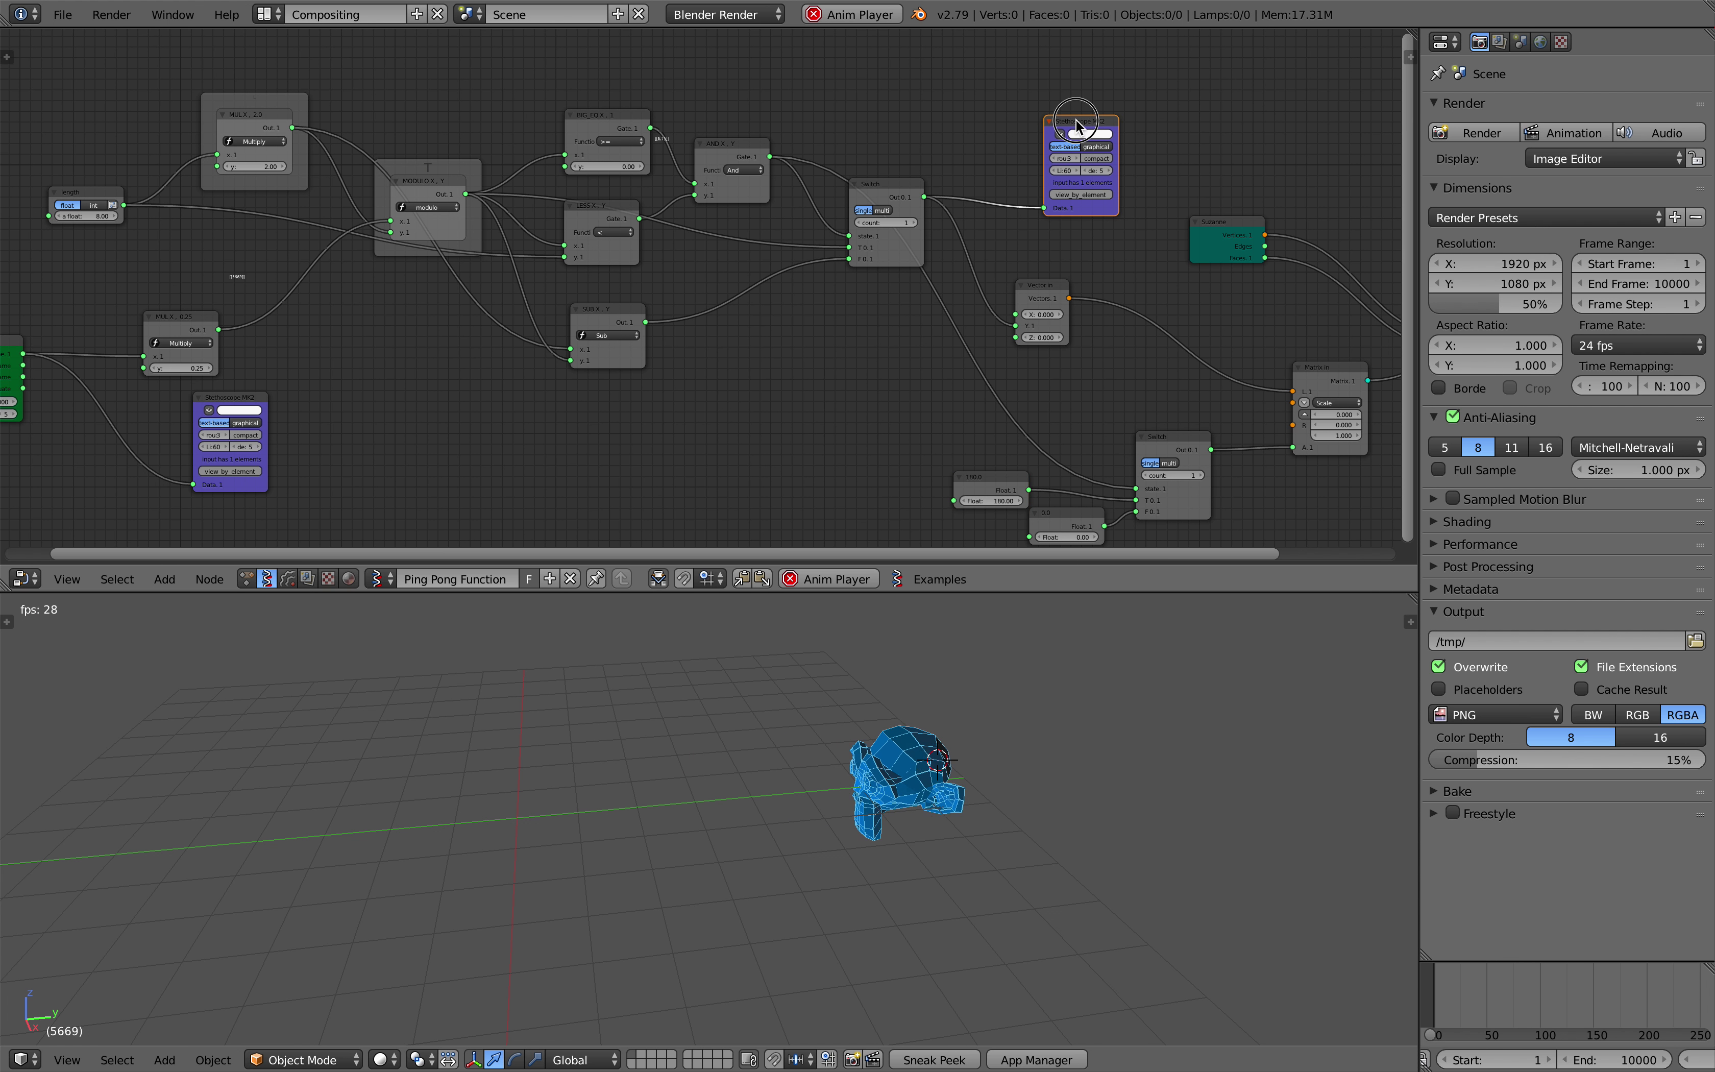
key(x)
click(254, 396)
key(x)
- Move the 0.25 Multiply node up and closer to the modulo node
middle_drag(465, 373, 505, 372)
scroll(549, 359, down, 1)
drag(272, 318, 331, 294)
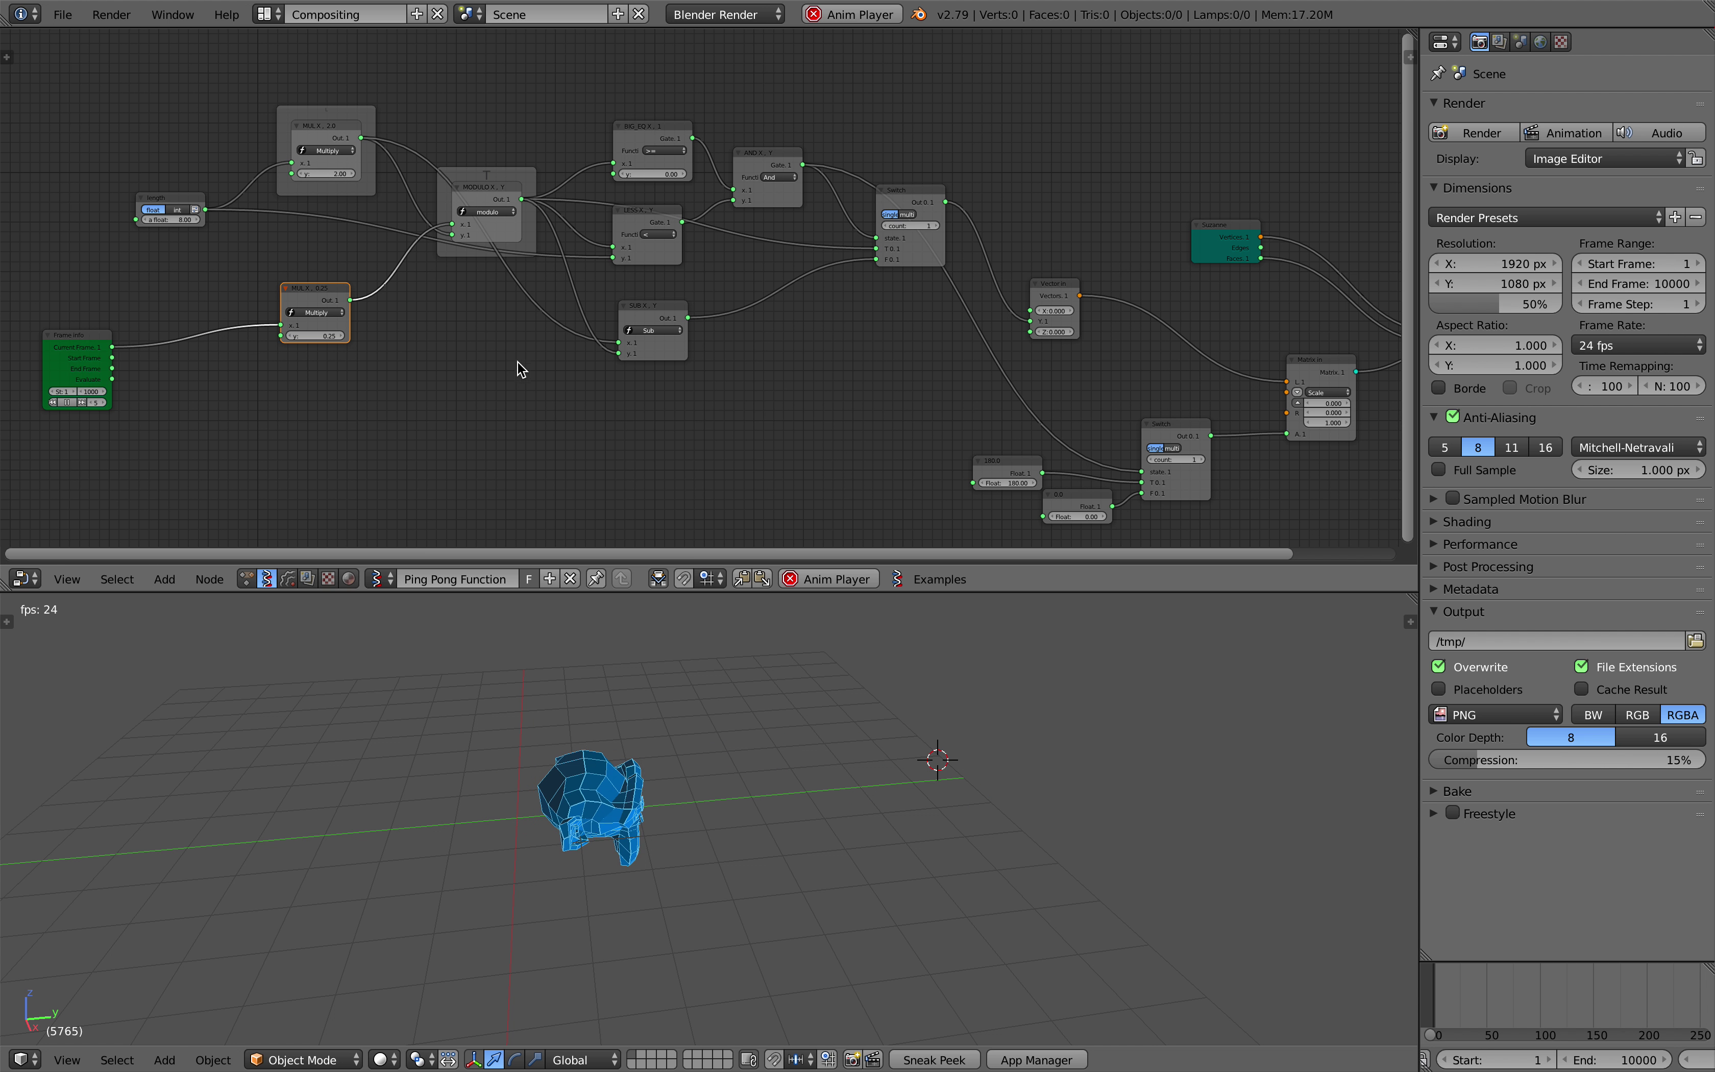
- Add an unconnected Multiply math node in the empty space below the modulo node
scroll(567, 387, right, 3)
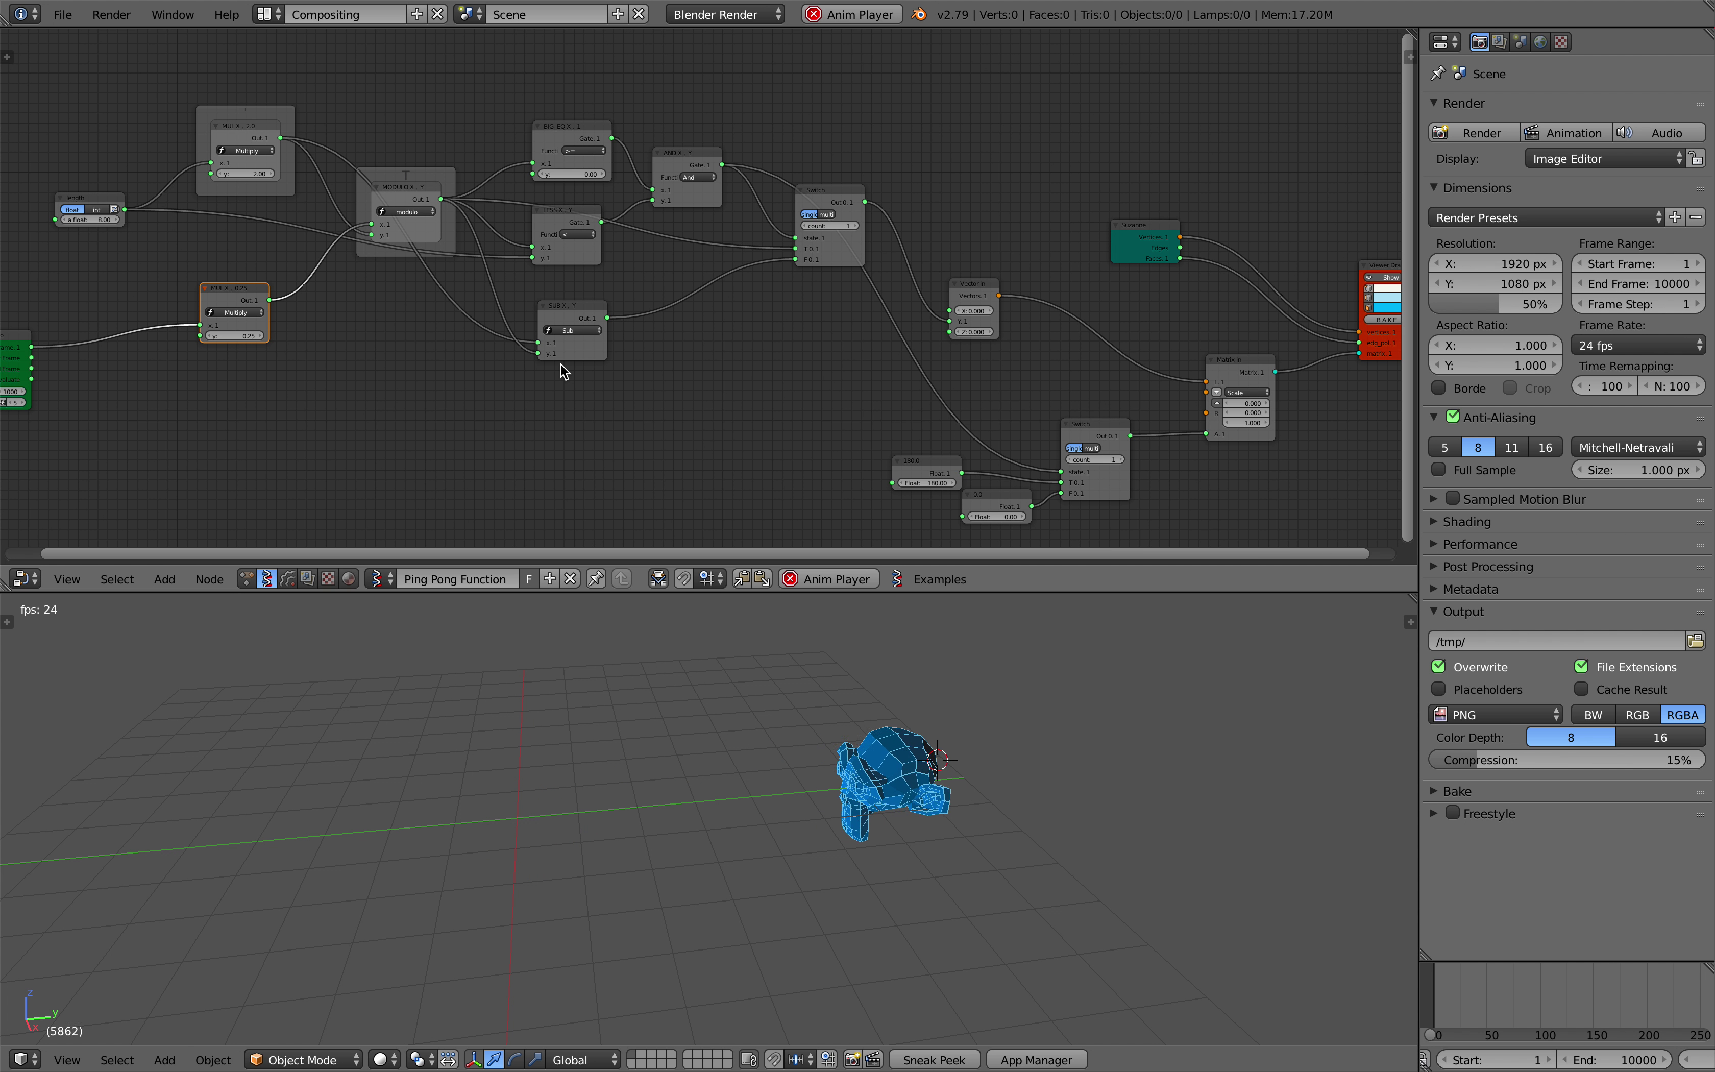
middle_drag(477, 309, 640, 330)
scroll(641, 330, up, 1)
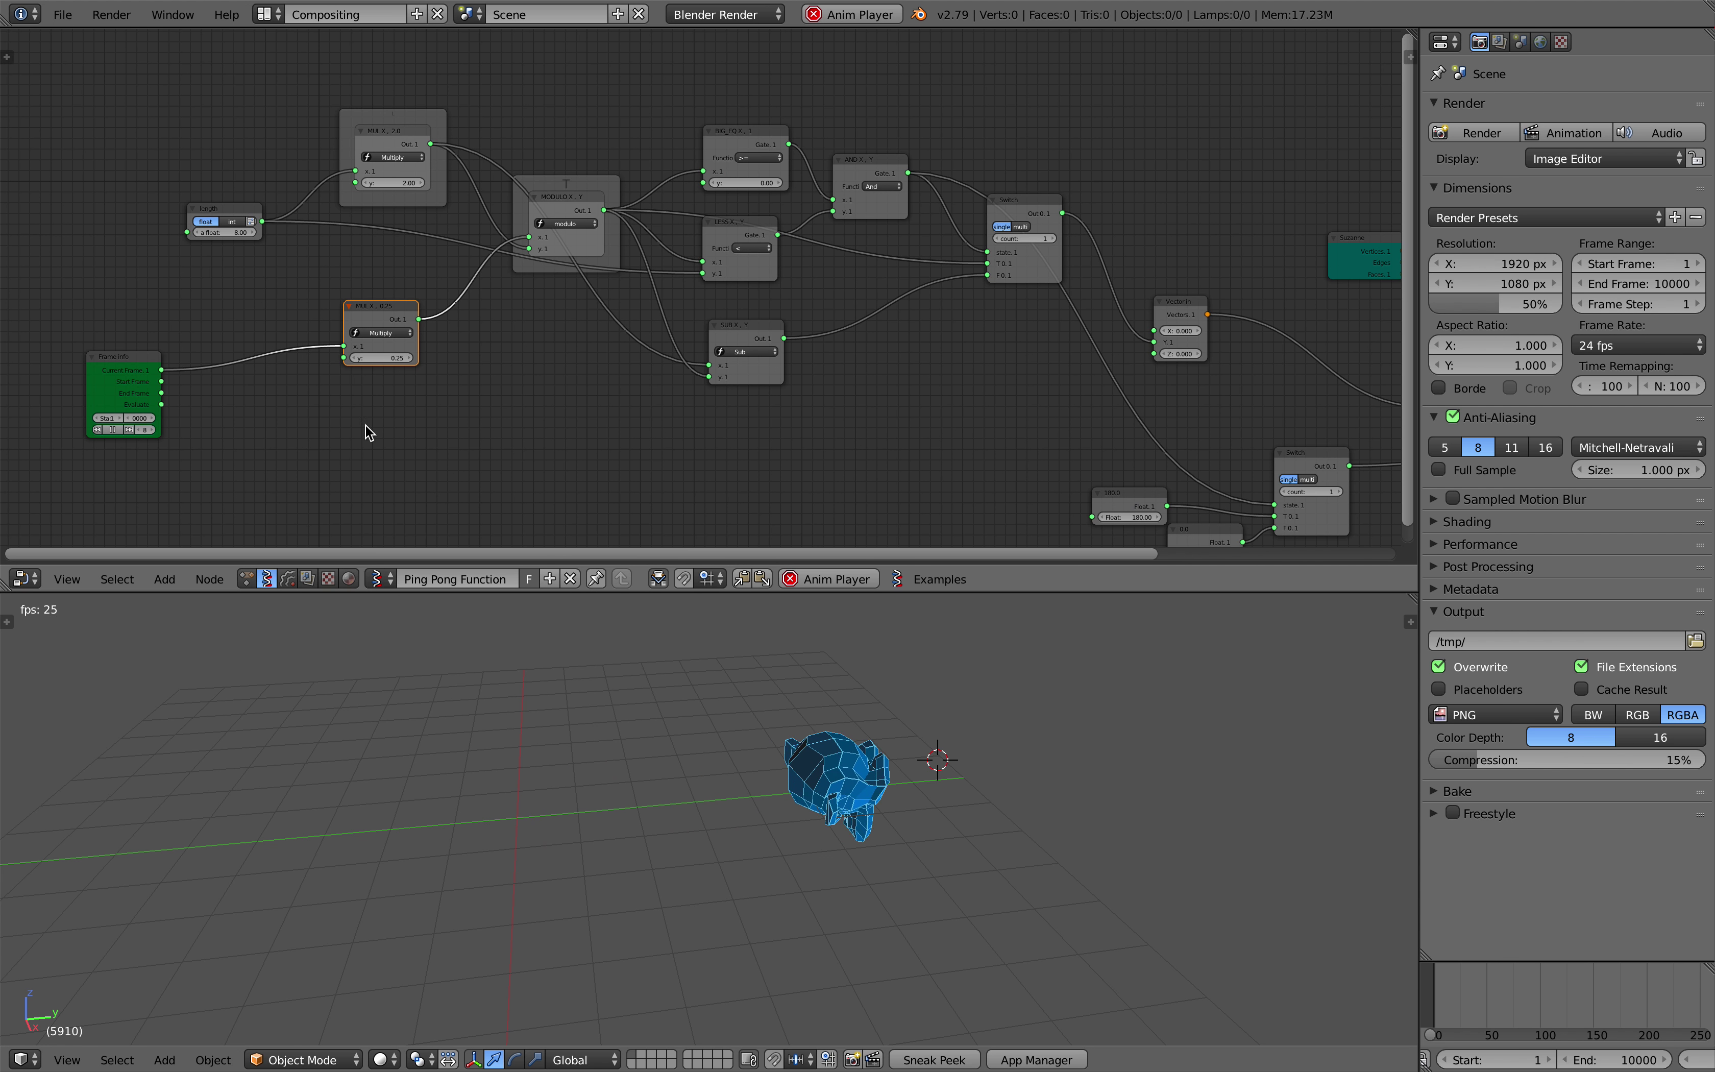
middle_drag(445, 424, 463, 356)
scroll(463, 356, up, 1)
key(shift+a)
click(454, 395)
text(mul)
key(Down)
key(Return)
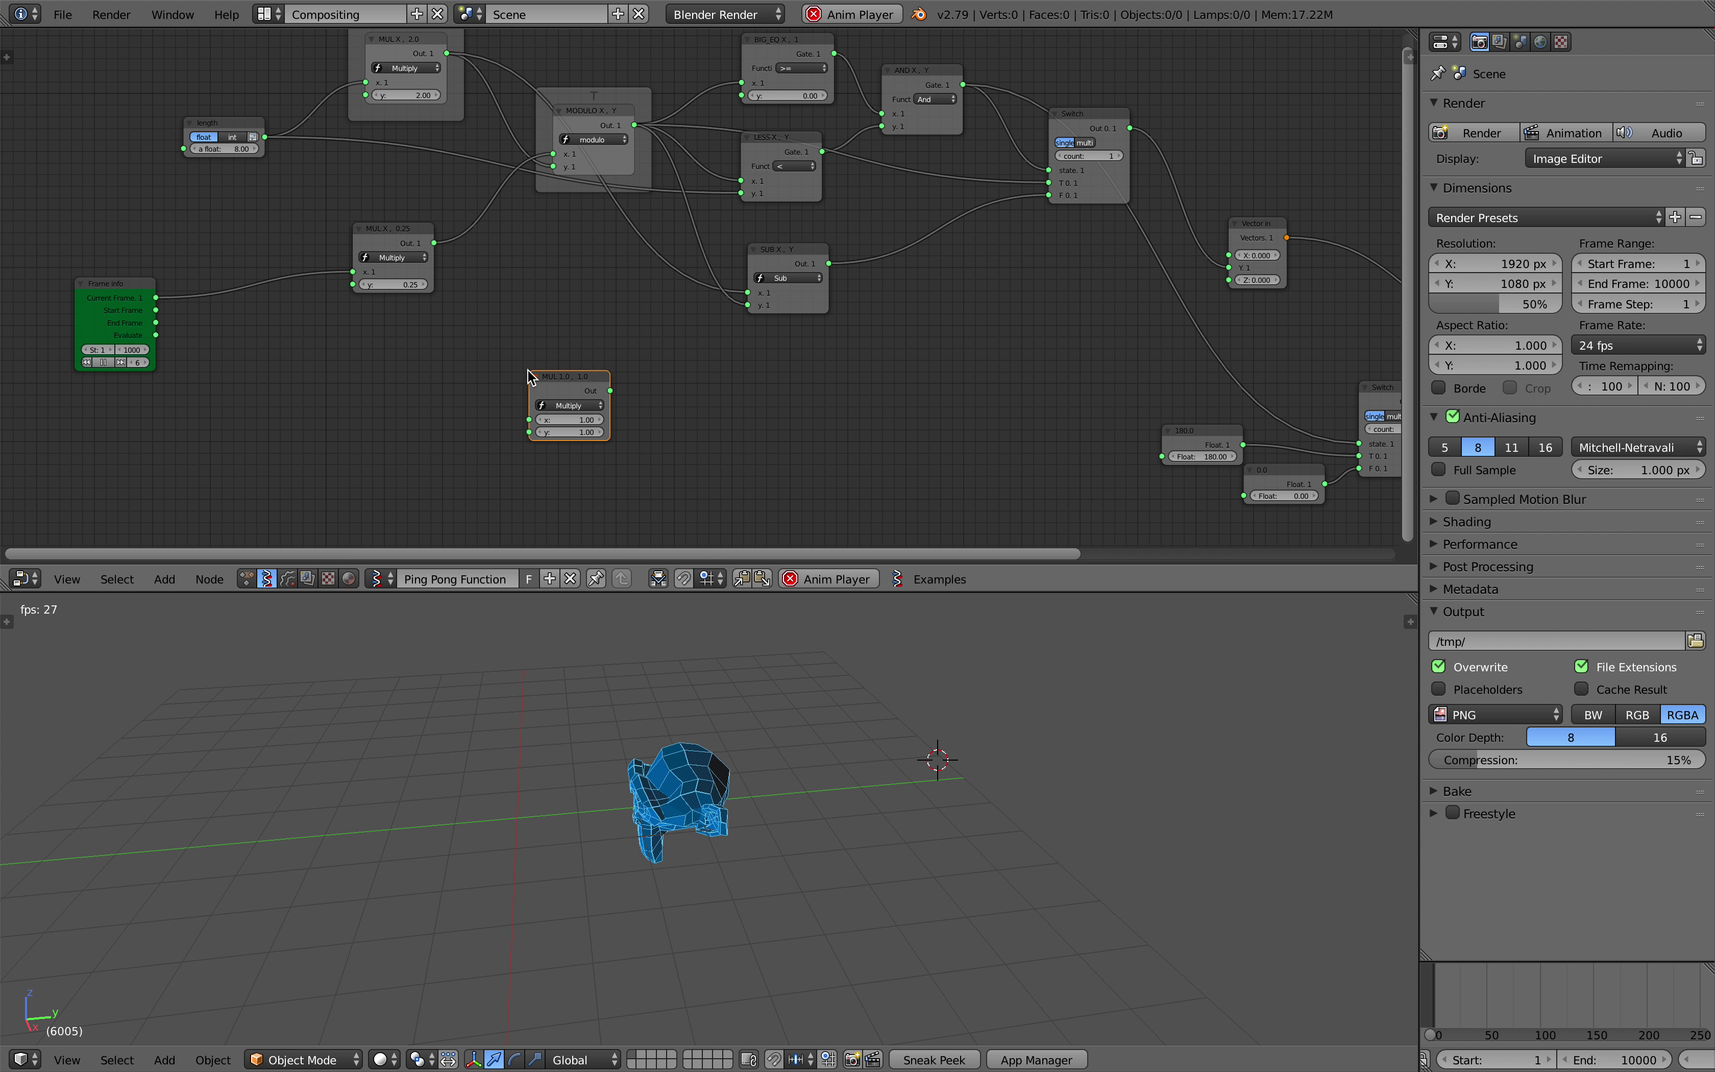
click(528, 376)
- Browse the function list of the unconnected Multiply node, and delete the node
scroll(528, 383, up, 3)
click(496, 485)
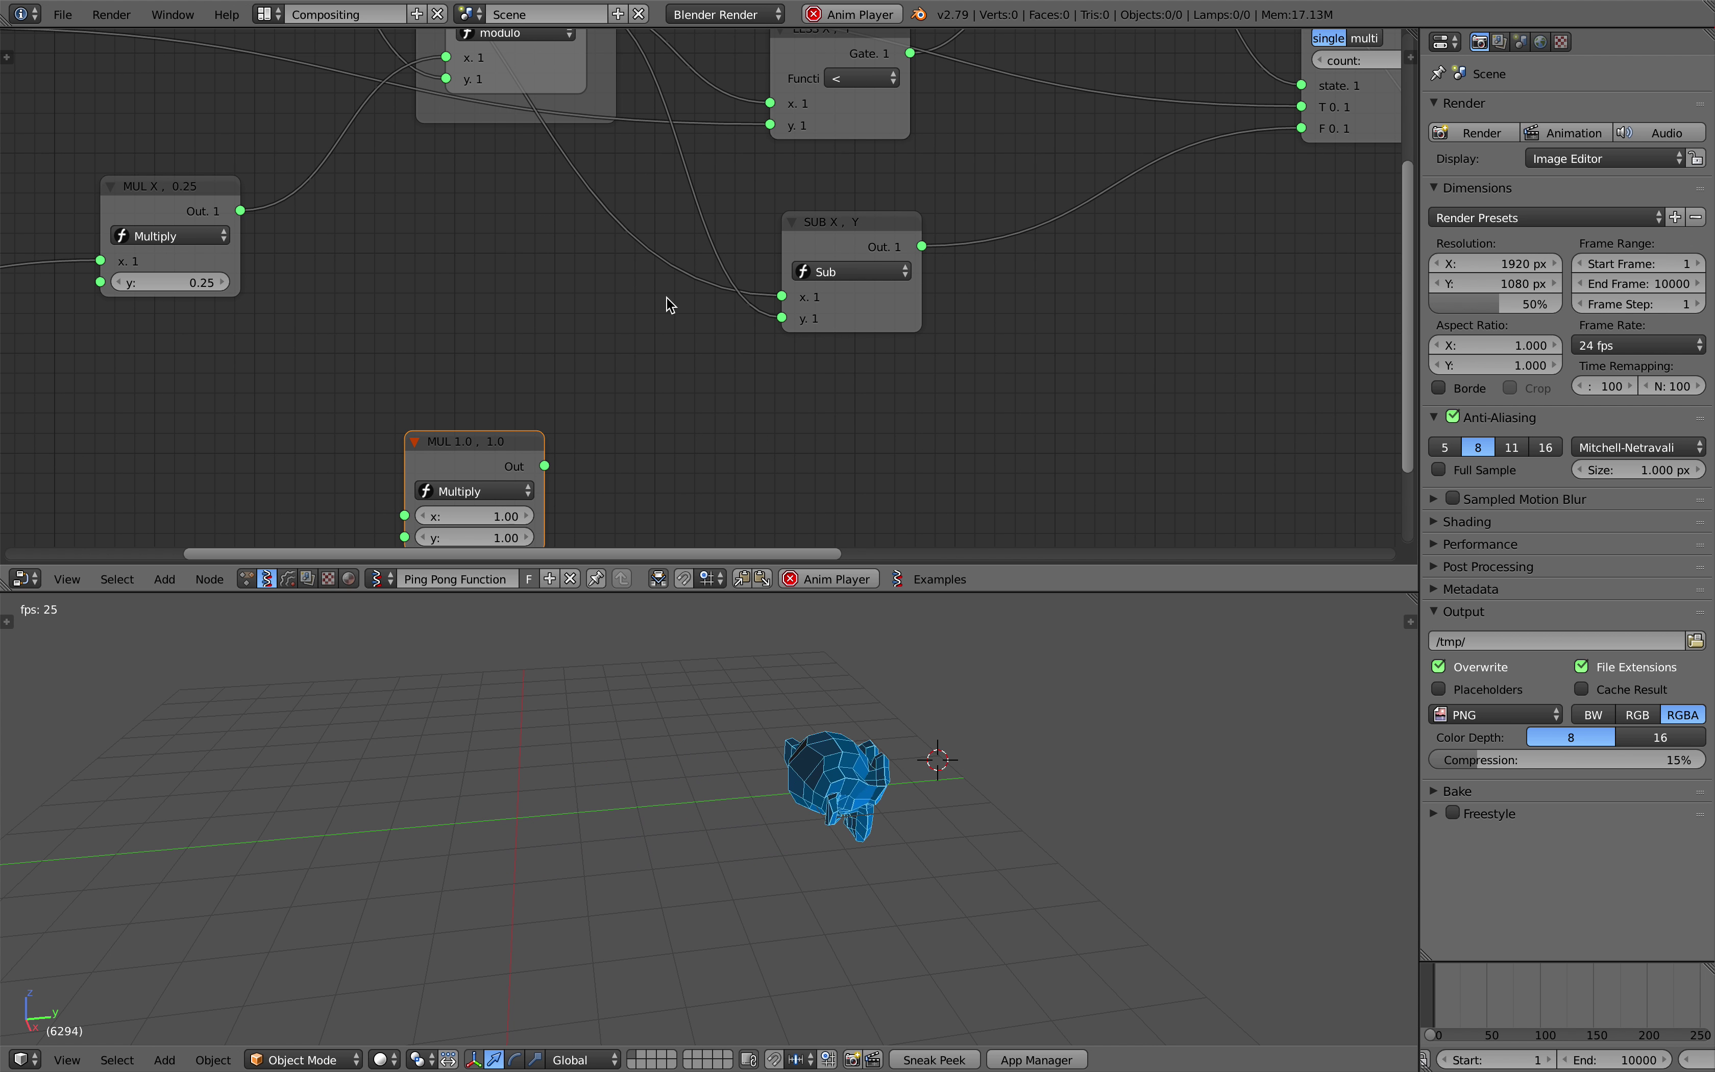
click(474, 491)
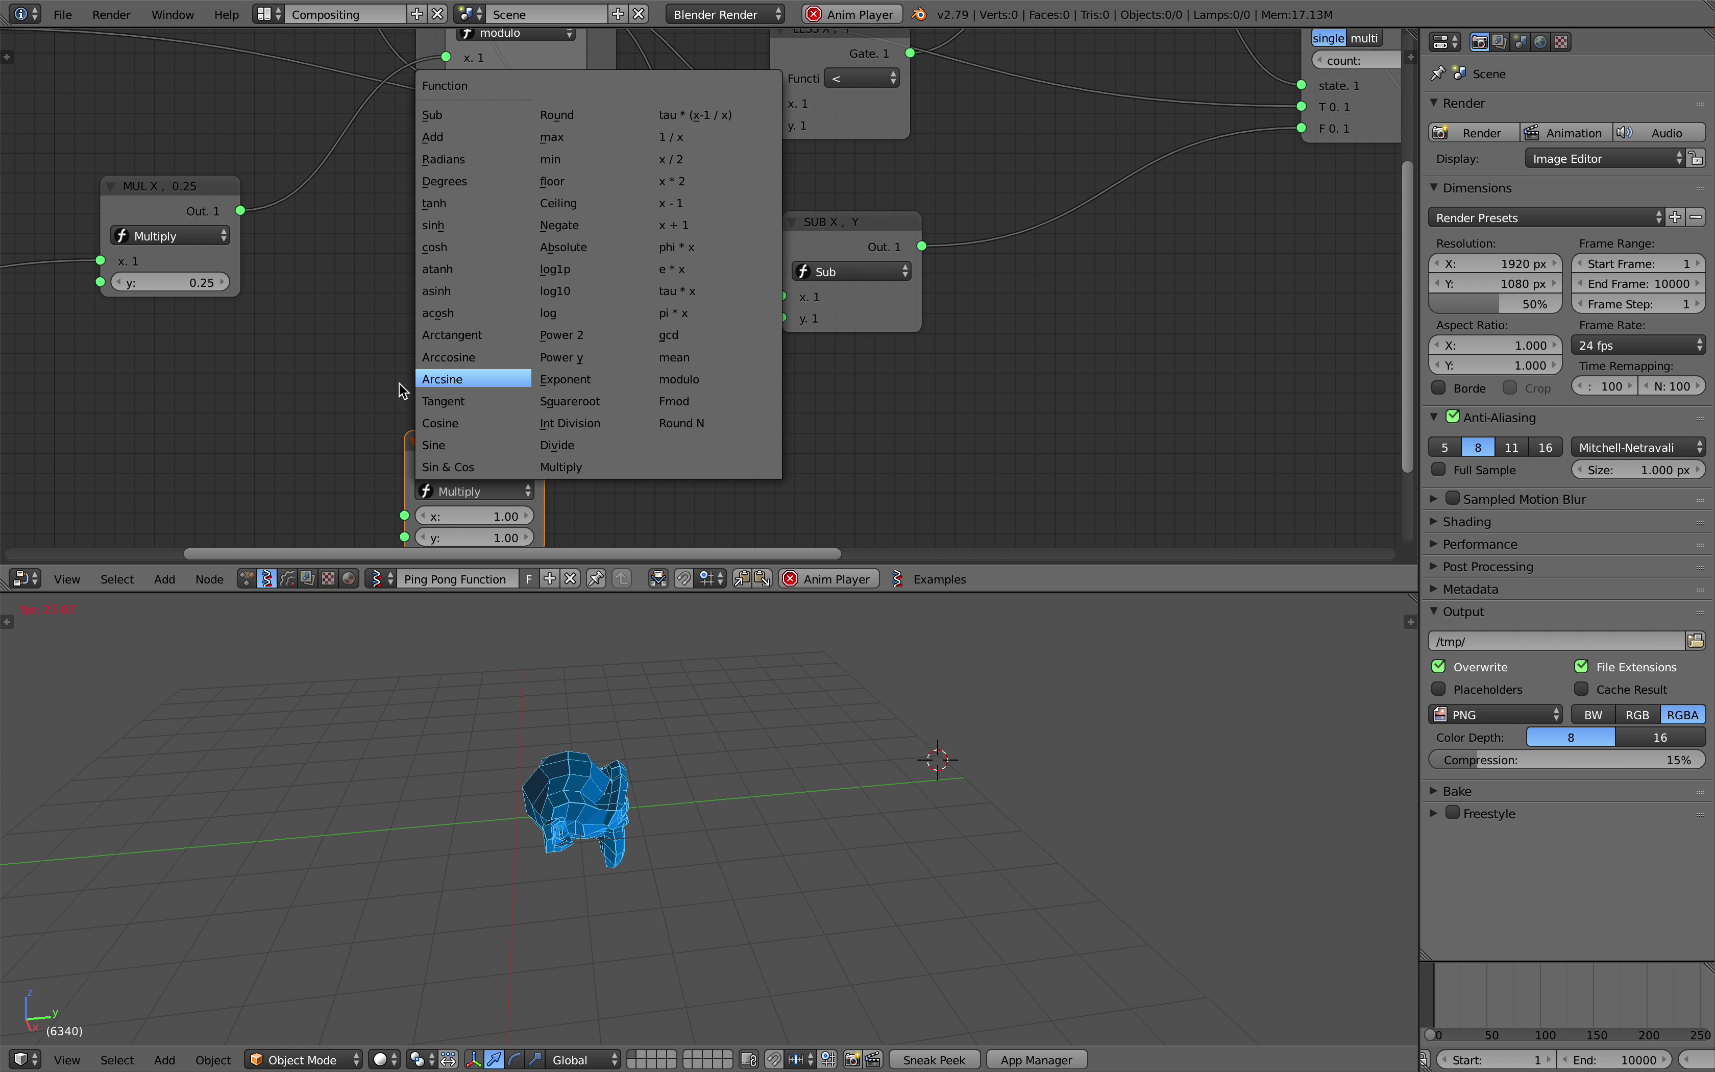
scroll(529, 306, down, 1)
key(x)
scroll(533, 350, down, 2)
middle_drag(850, 319, 130, 352)
middle_drag(779, 709, 876, 693)
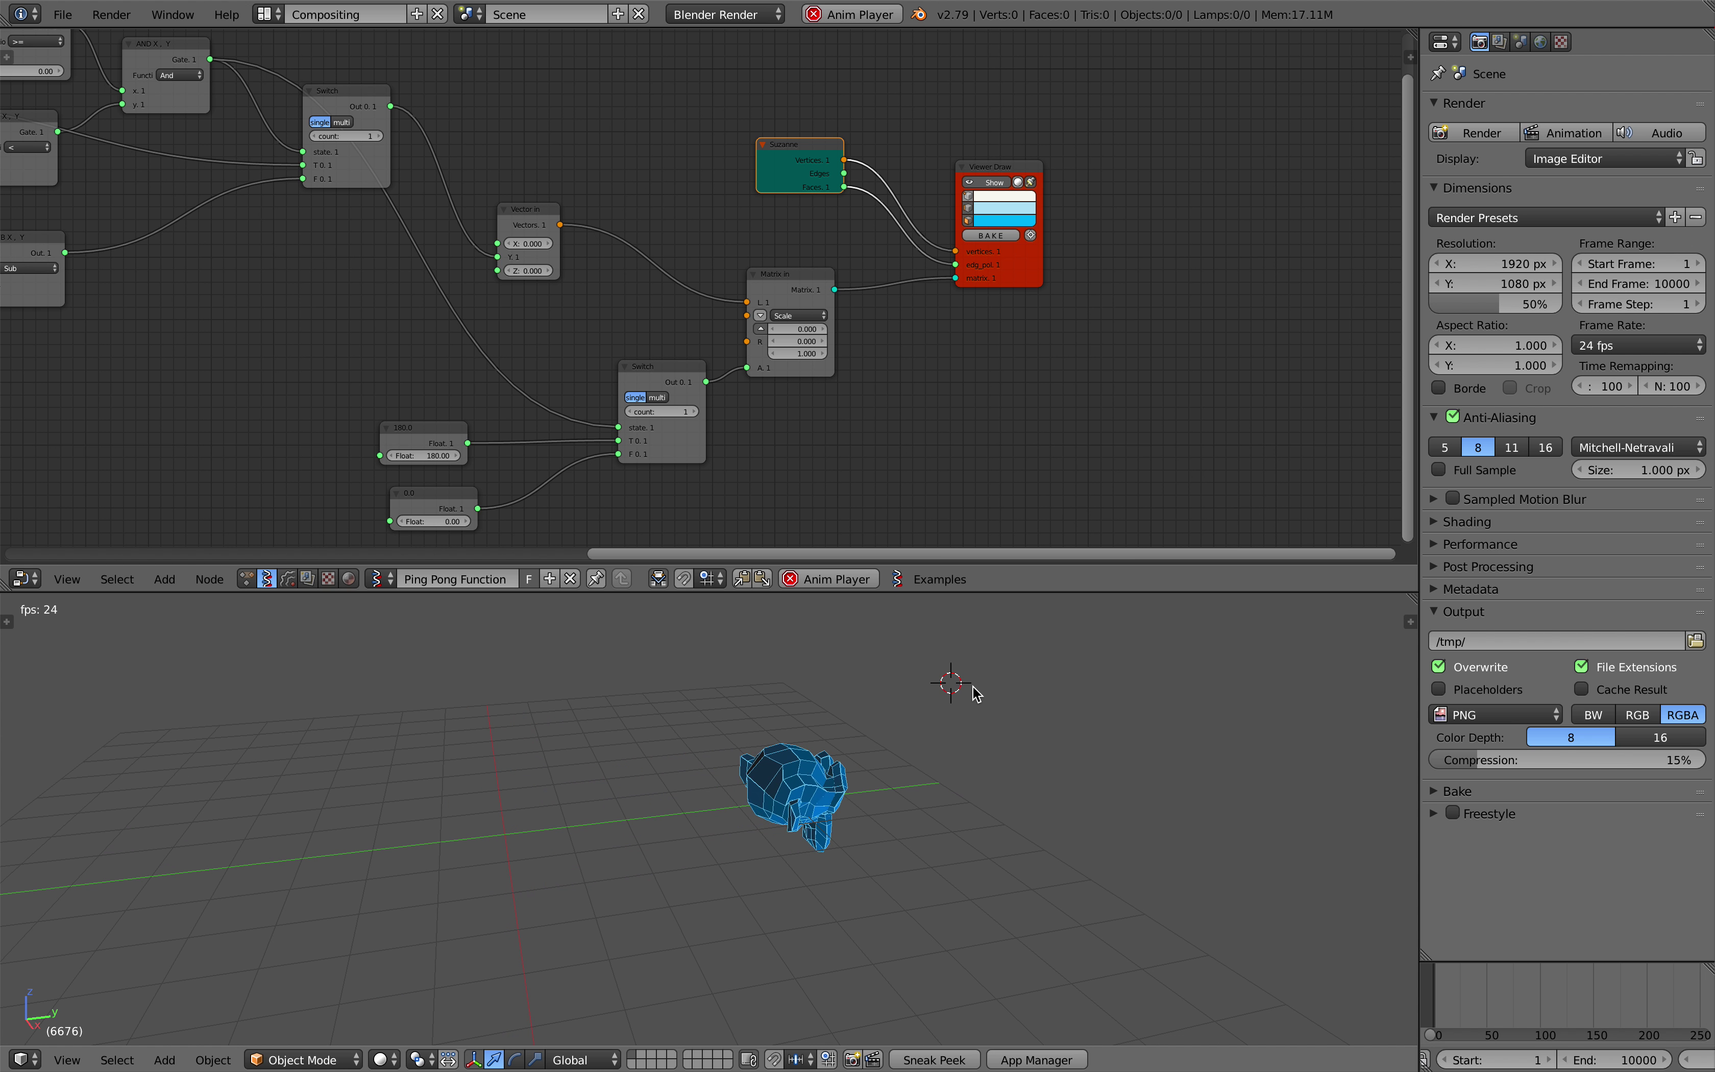
scroll(536, 326, down, 2)
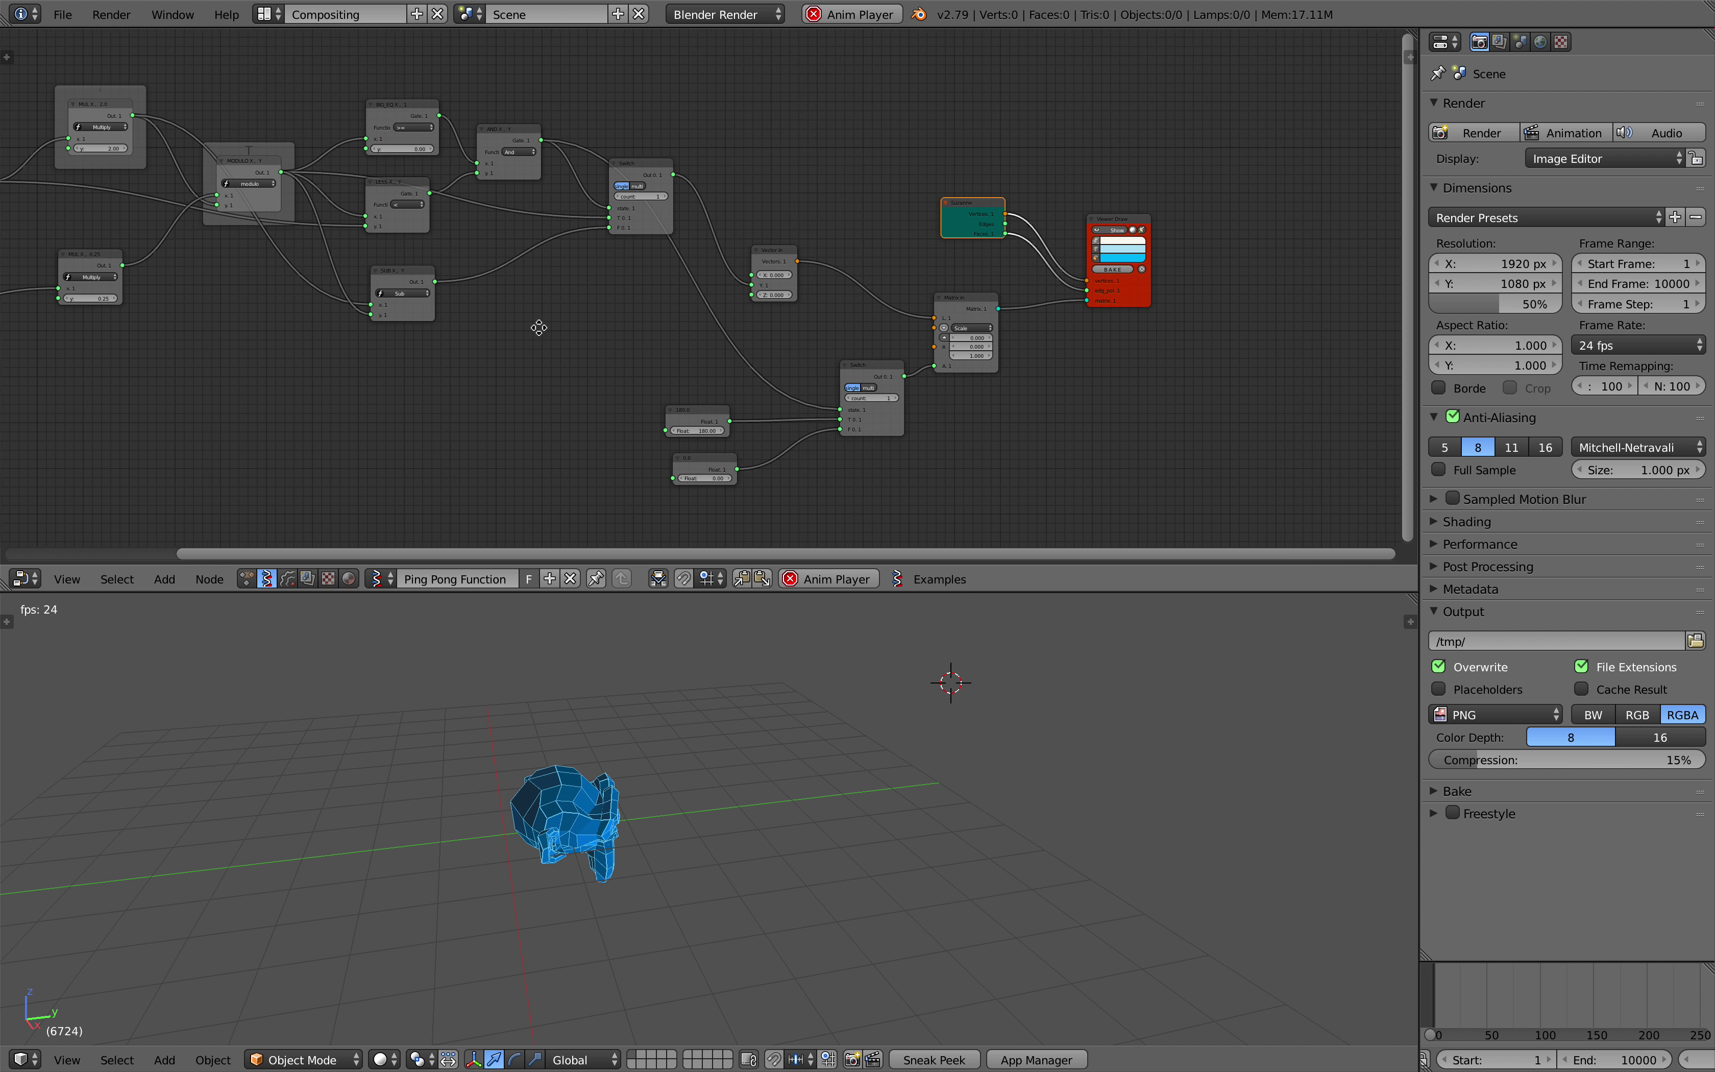
middle_drag(613, 342, 739, 326)
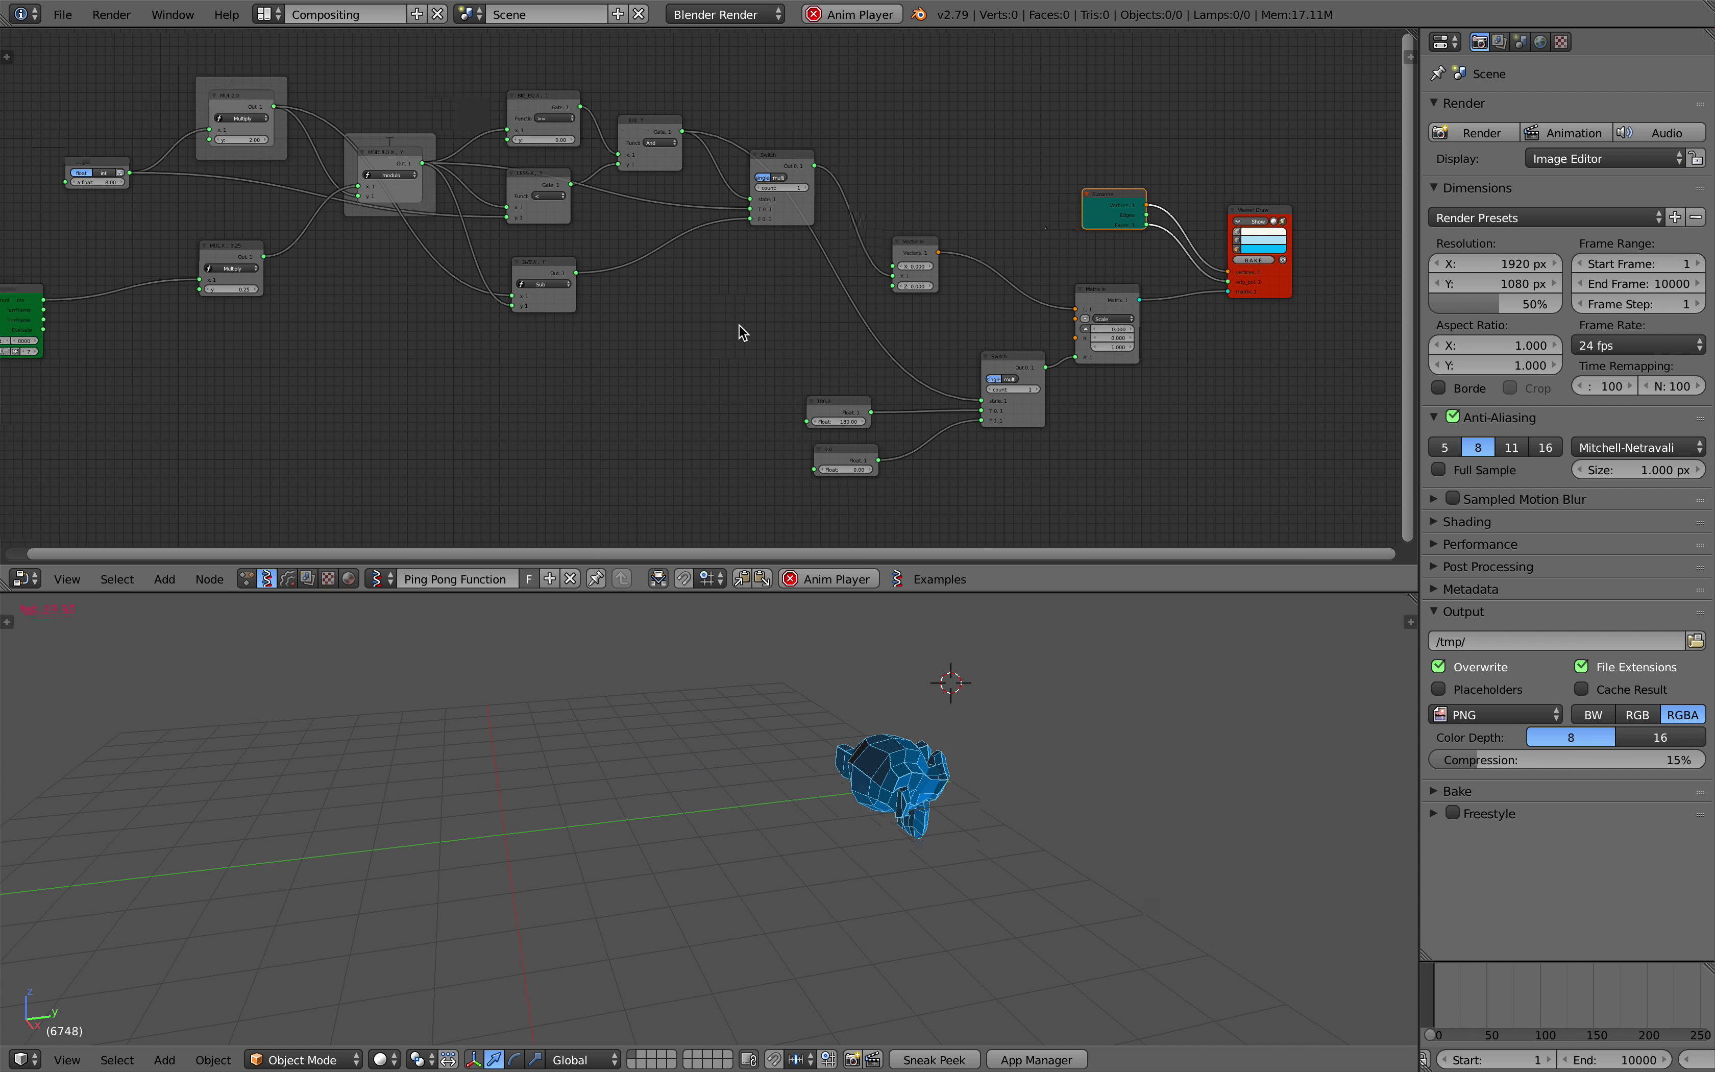